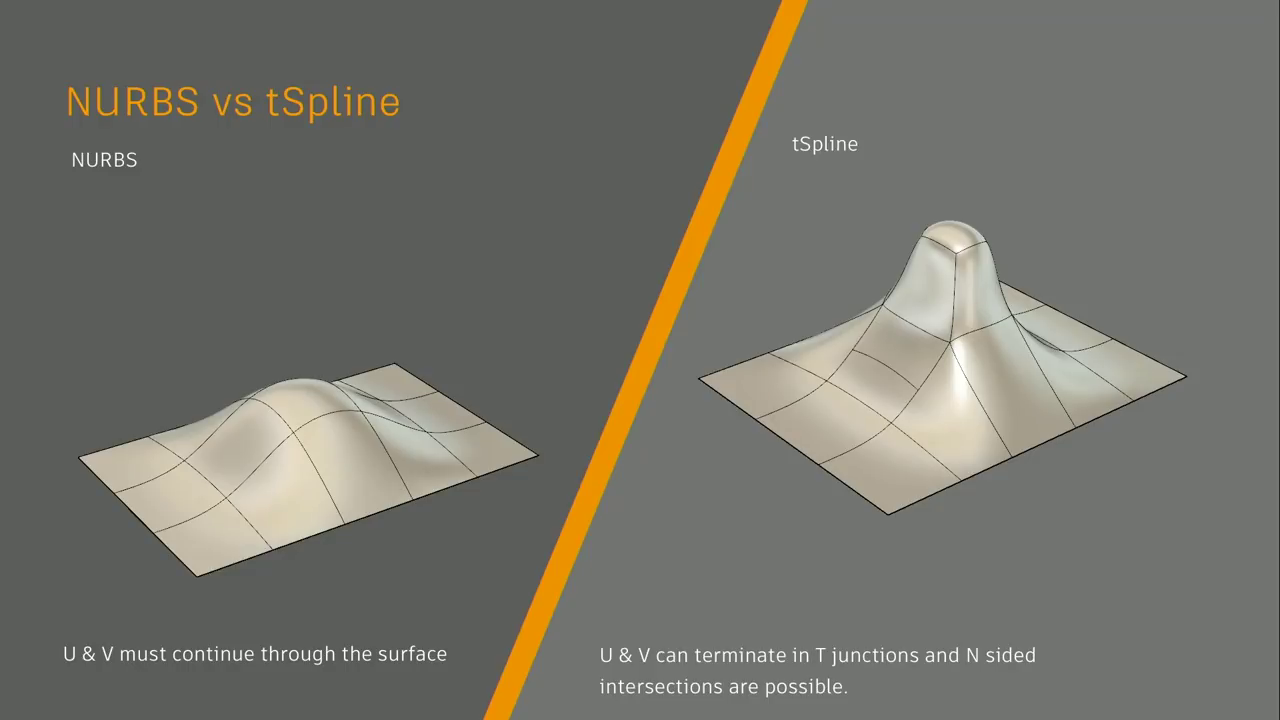
# Advance the slide show past the NURBS vs tSpline comparison slide.
pyautogui.press('Right')
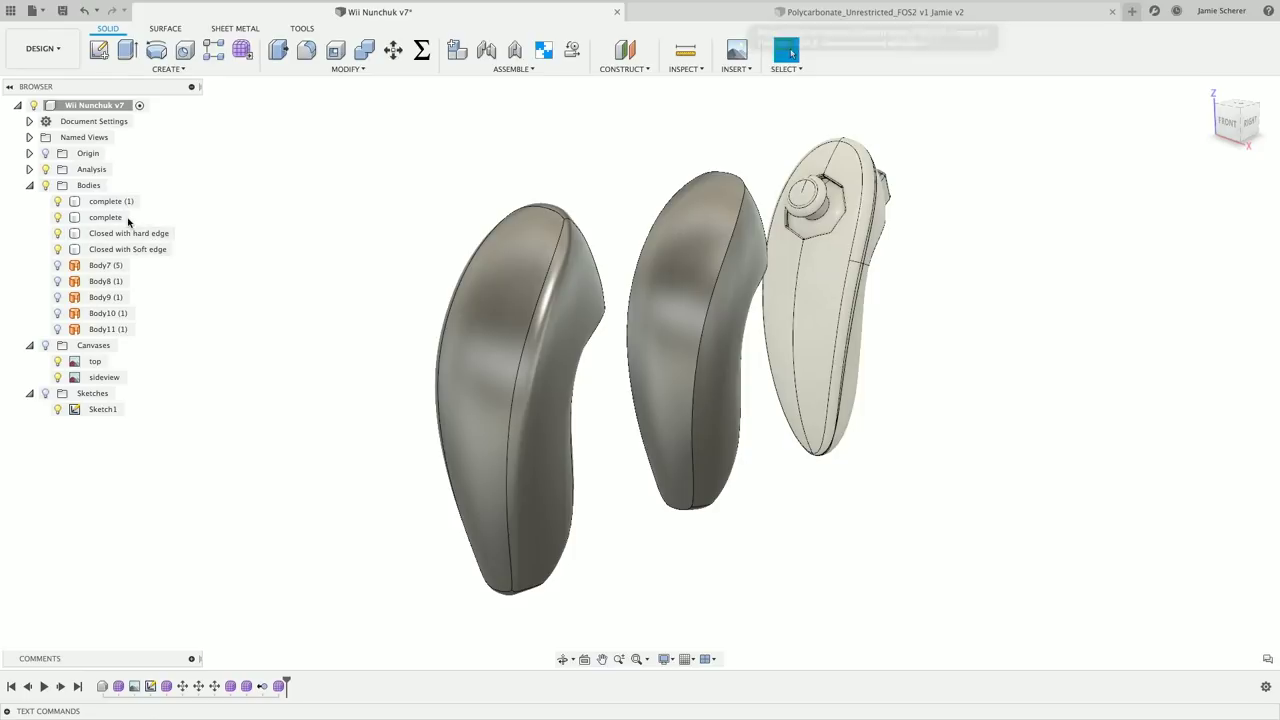
# Hide the four finished nunchuk bodies in the Browser.
pyautogui.click(60, 202)
pyautogui.click(58, 201)
pyautogui.click(58, 217)
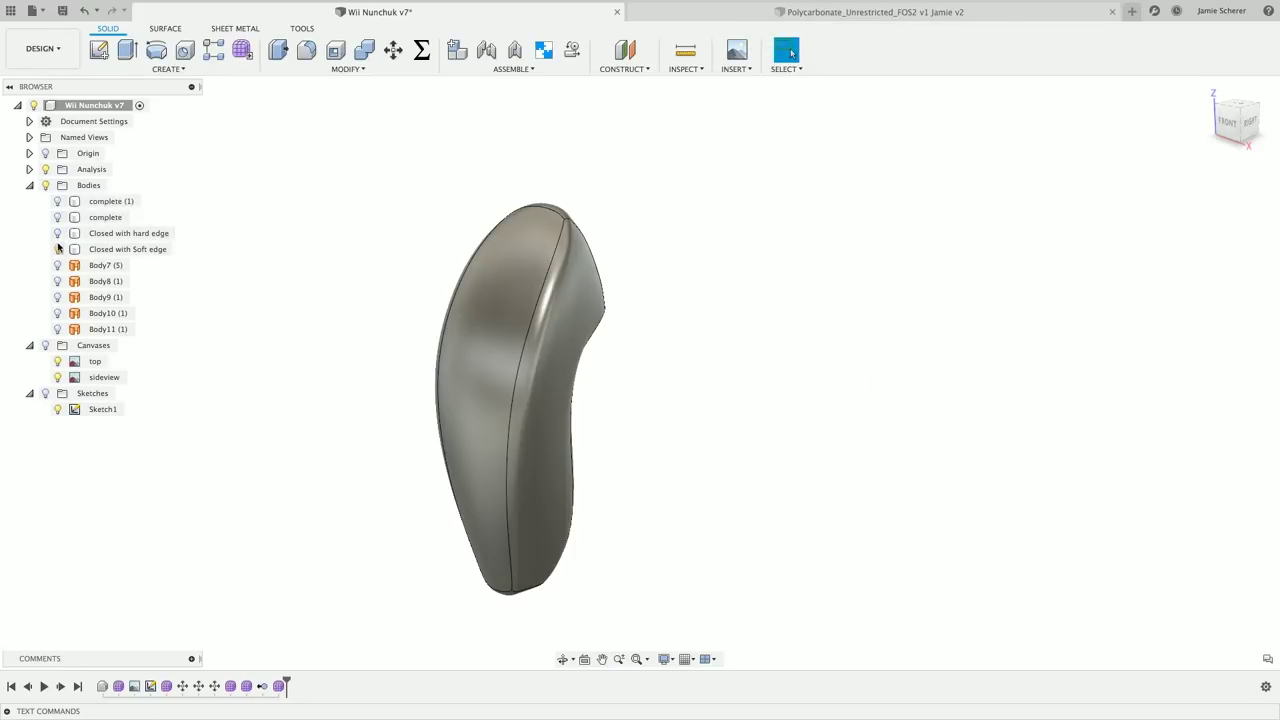
pyautogui.click(58, 233)
pyautogui.click(58, 249)
# Show the Canvases folder and centre the reference canvases in the FRONT view.
pyautogui.click(45, 345)
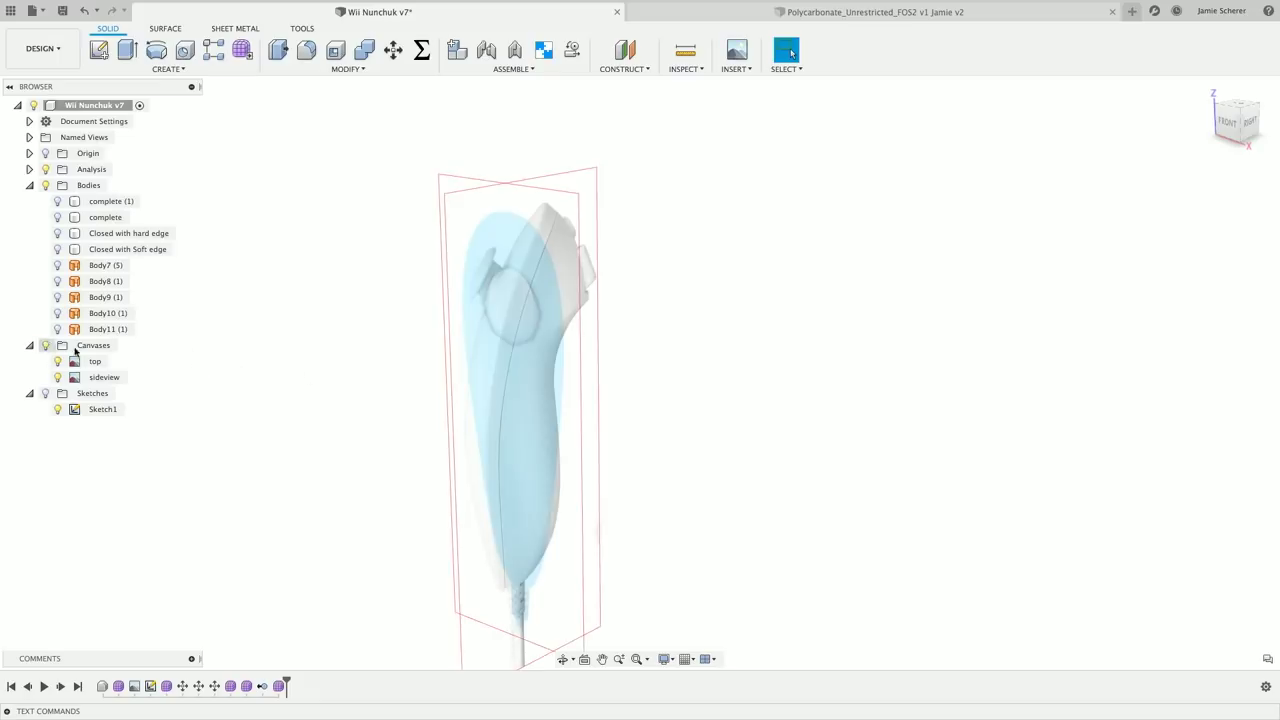
pyautogui.click(1224, 122)
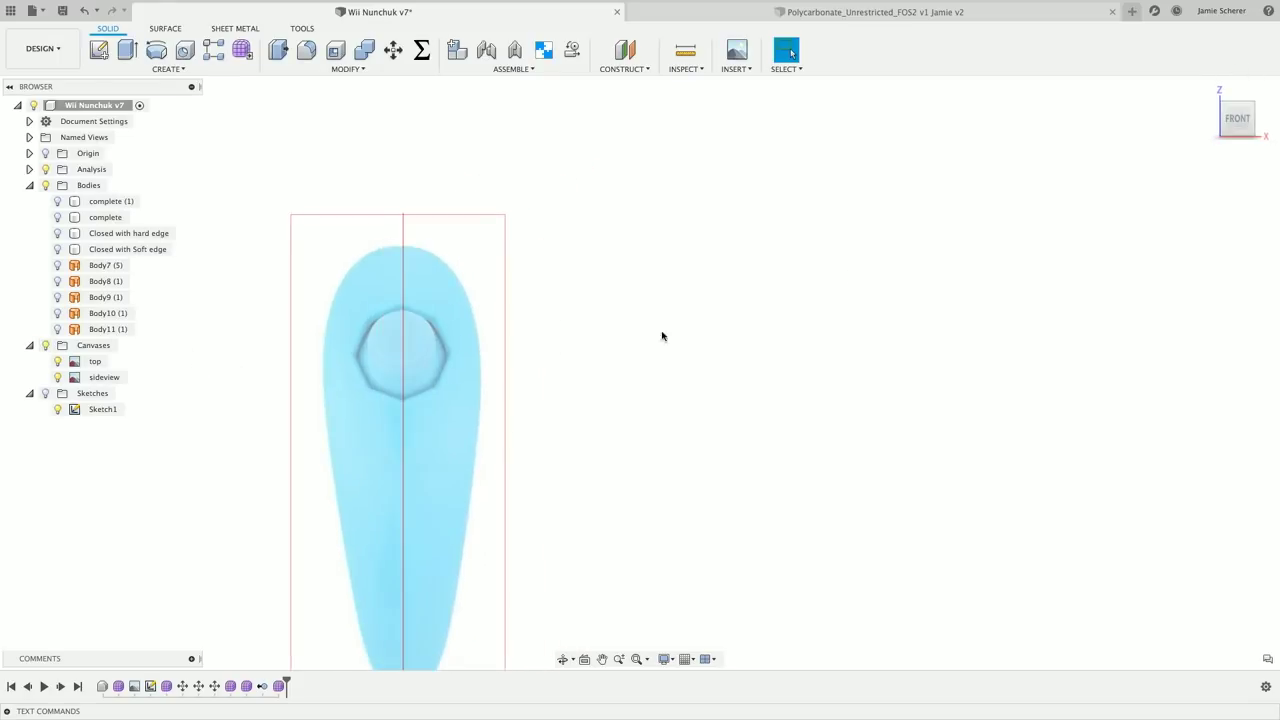
pyautogui.scroll(-3, 860, 194)
pyautogui.moveTo(860, 194); pyautogui.dragTo(804, 225, button='middle')
pyautogui.click(736, 68)
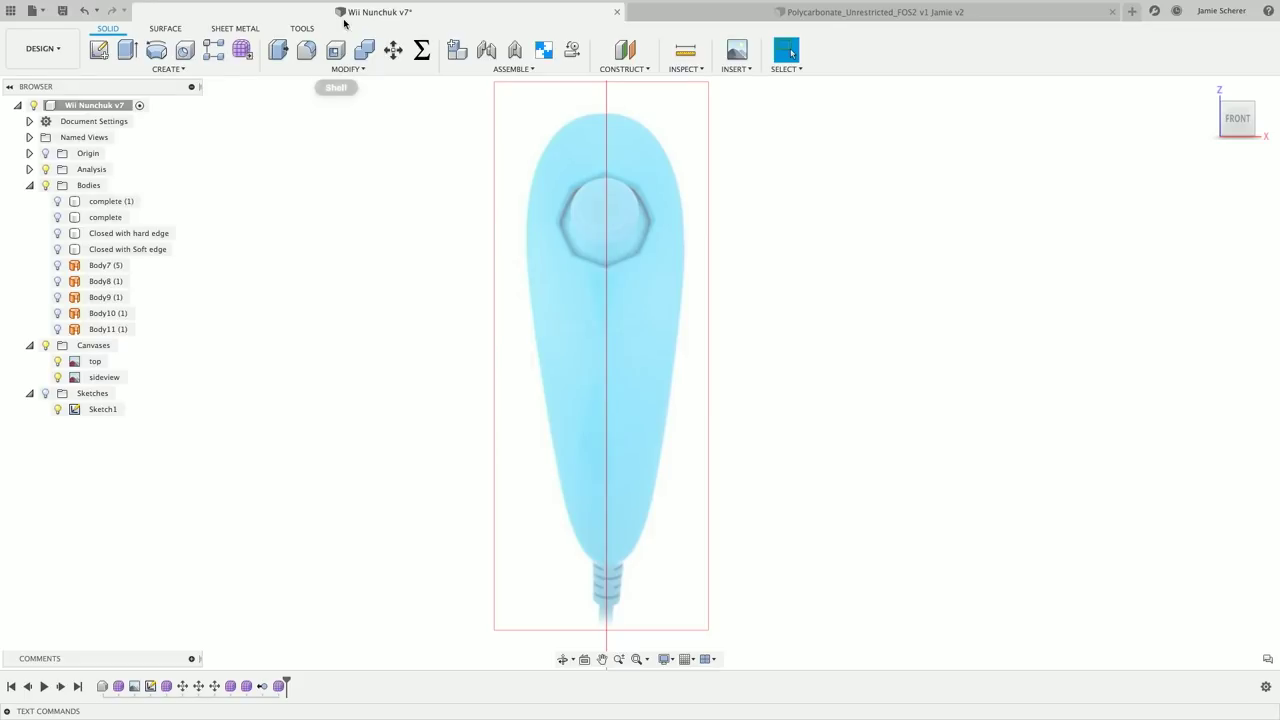
pyautogui.click(170, 70)
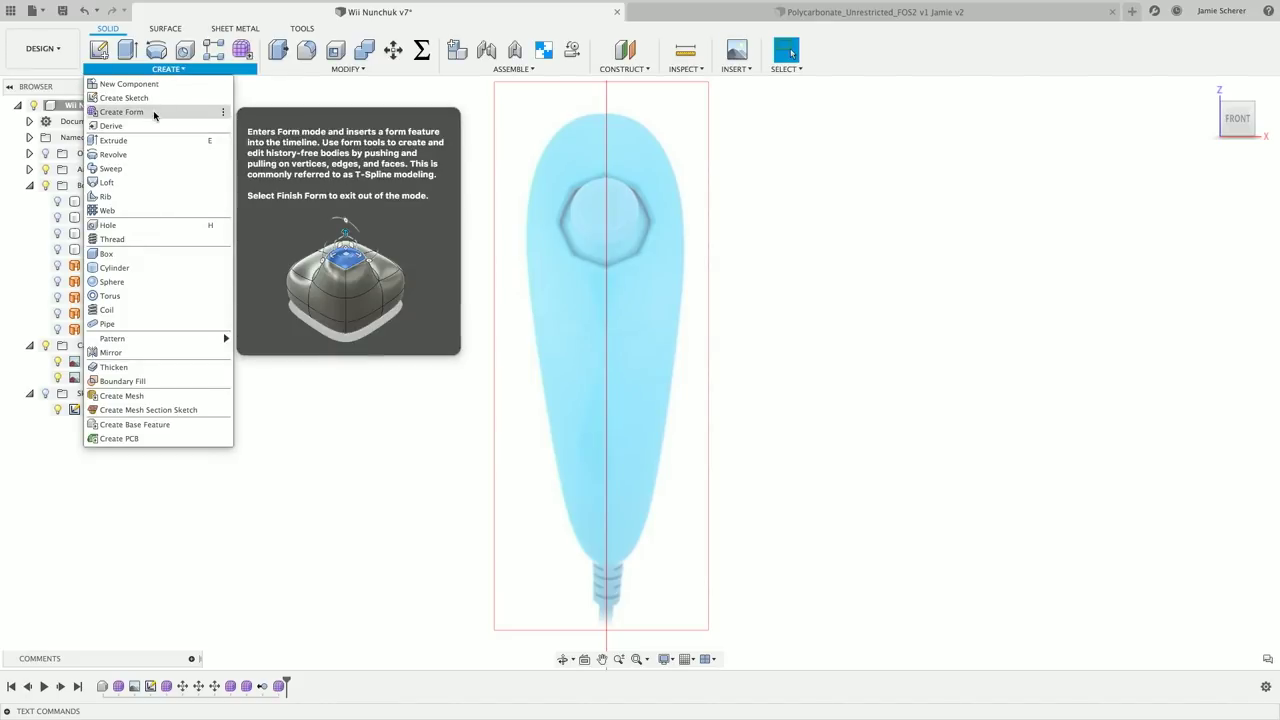
# Enter form modelling, start a face on the front plane, then cancel it after three corners.
pyautogui.click(153, 111)
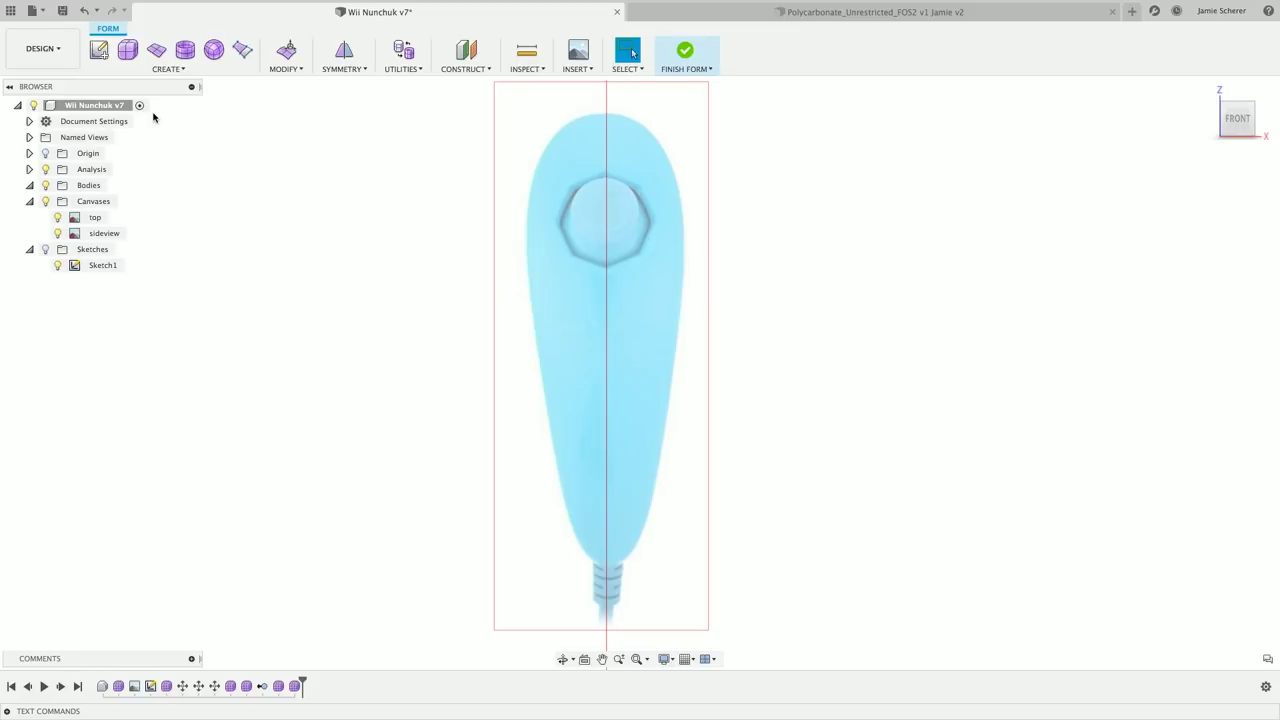
pyautogui.click(160, 69)
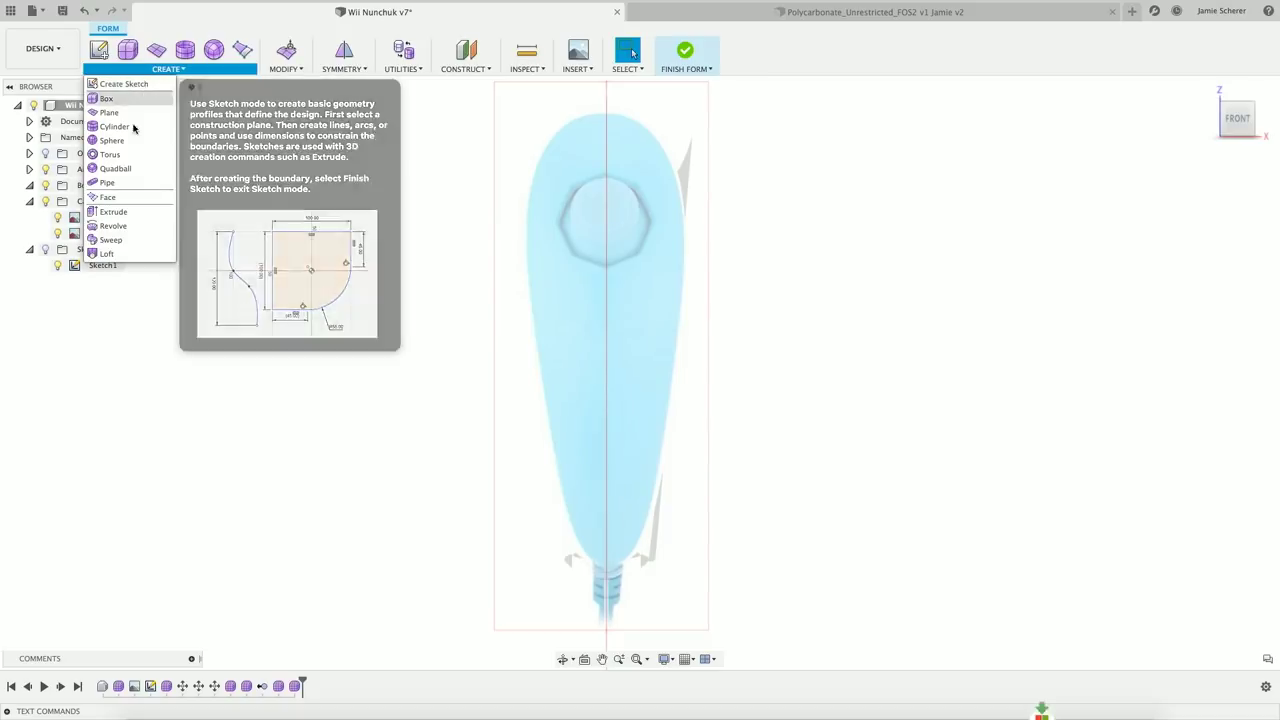
pyautogui.click(136, 198)
pyautogui.click(620, 160)
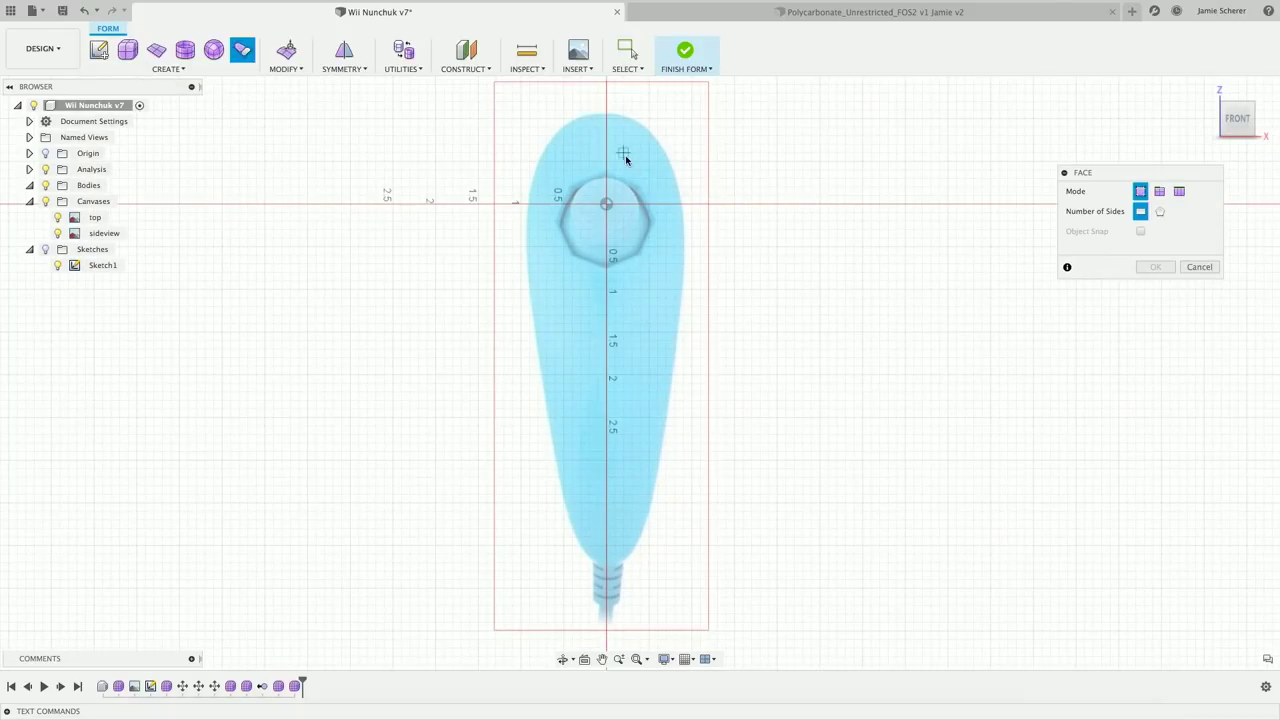
pyautogui.click(520, 118)
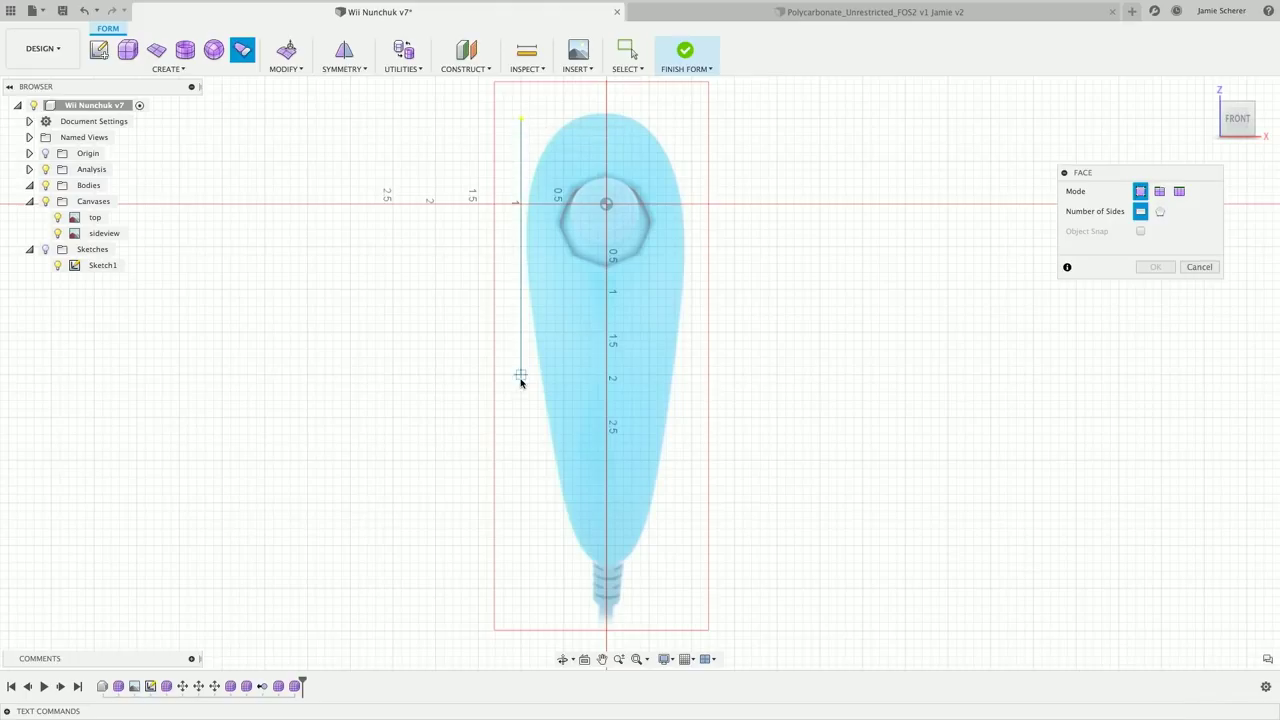
pyautogui.click(529, 562)
pyautogui.click(683, 562)
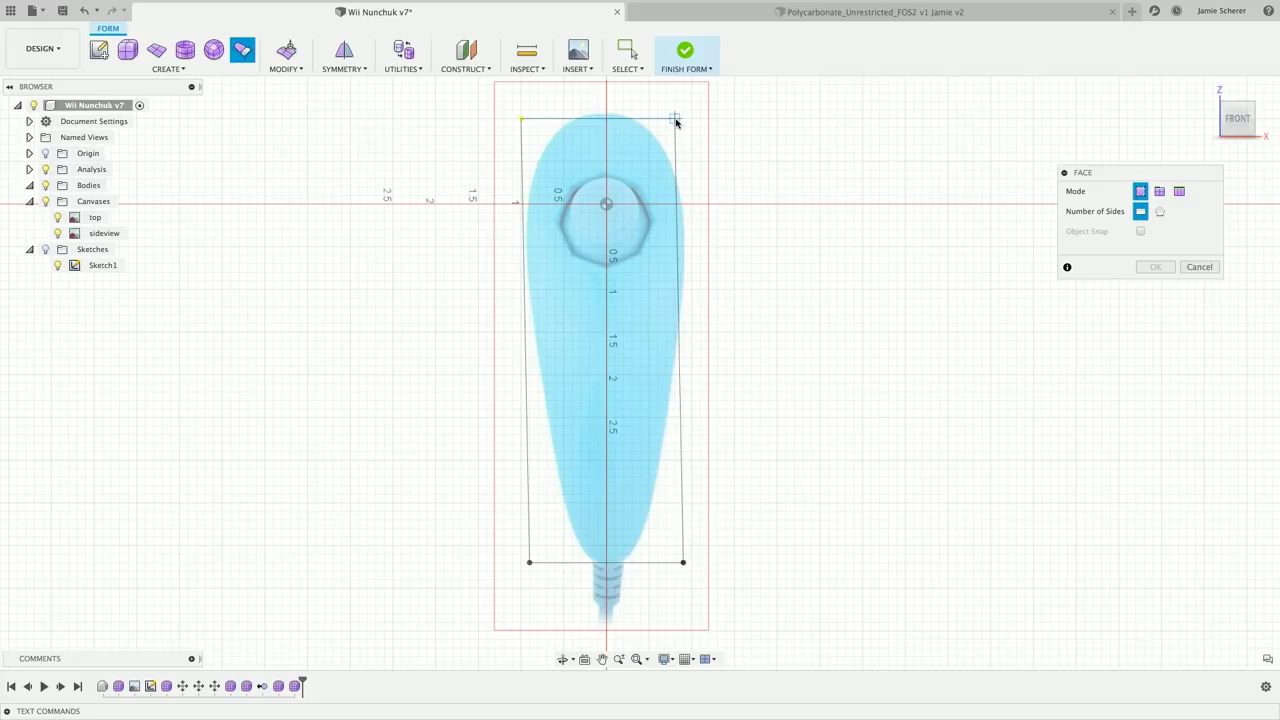
pyautogui.press('Escape')
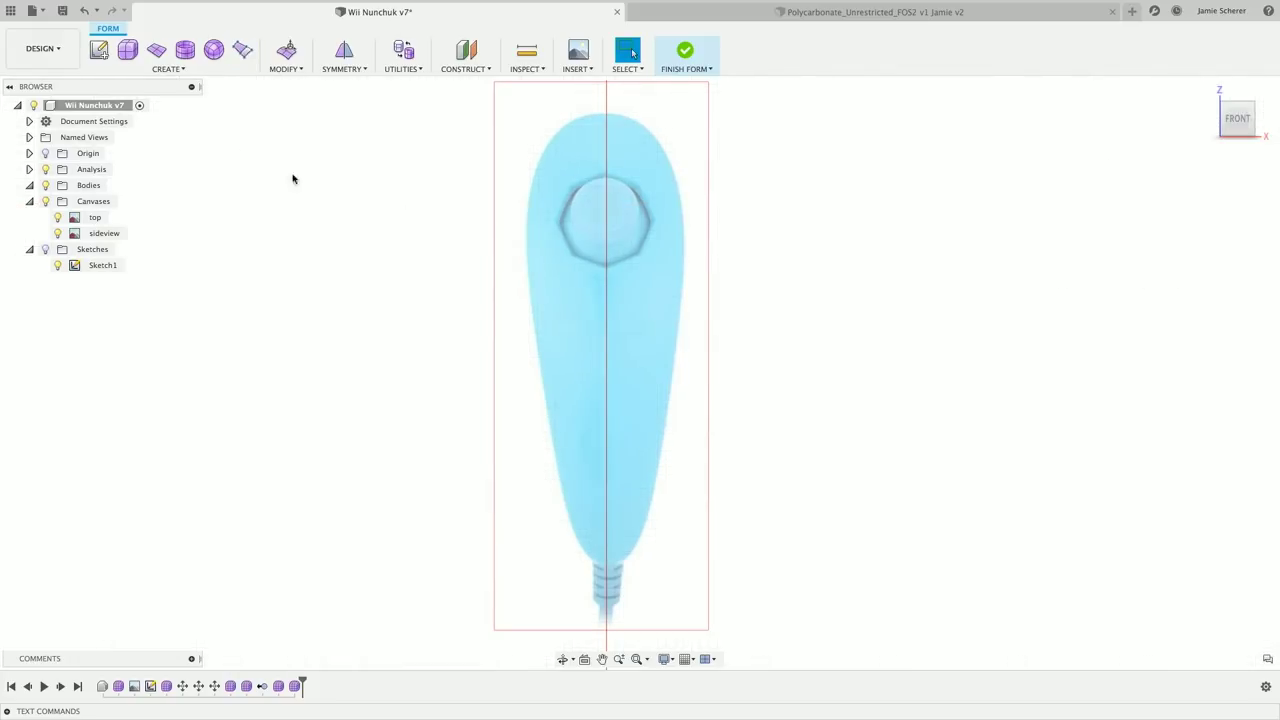
# Create a four-corner rectangular T-spline face around the top-view nunchuk canvas.
pyautogui.click(175, 68)
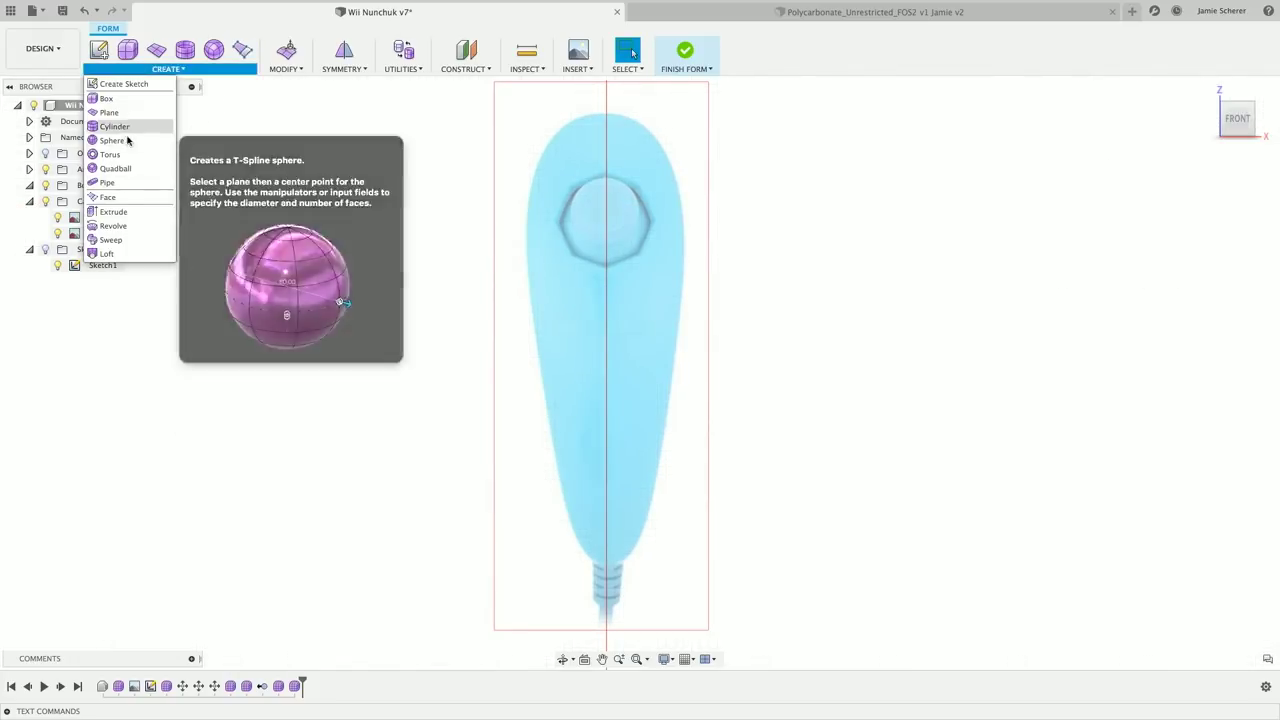
pyautogui.click(112, 197)
pyautogui.click(520, 121)
pyautogui.click(520, 562)
pyautogui.click(683, 562)
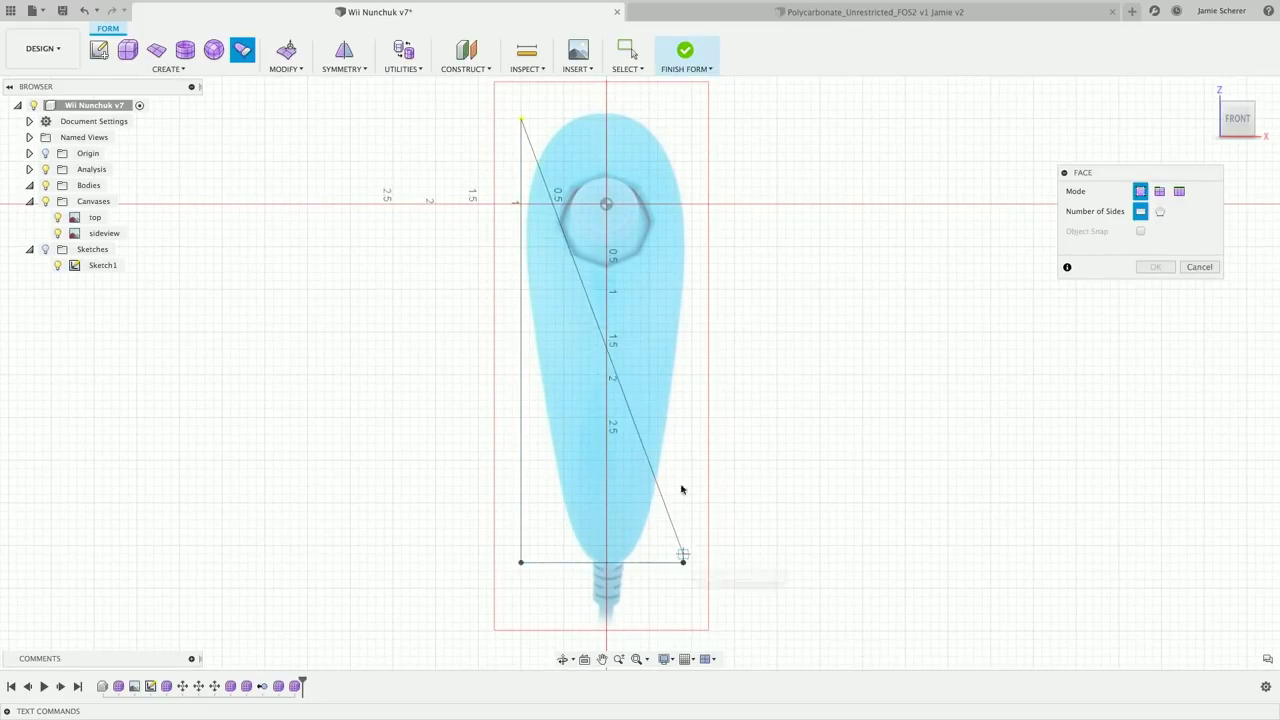
pyautogui.click(683, 121)
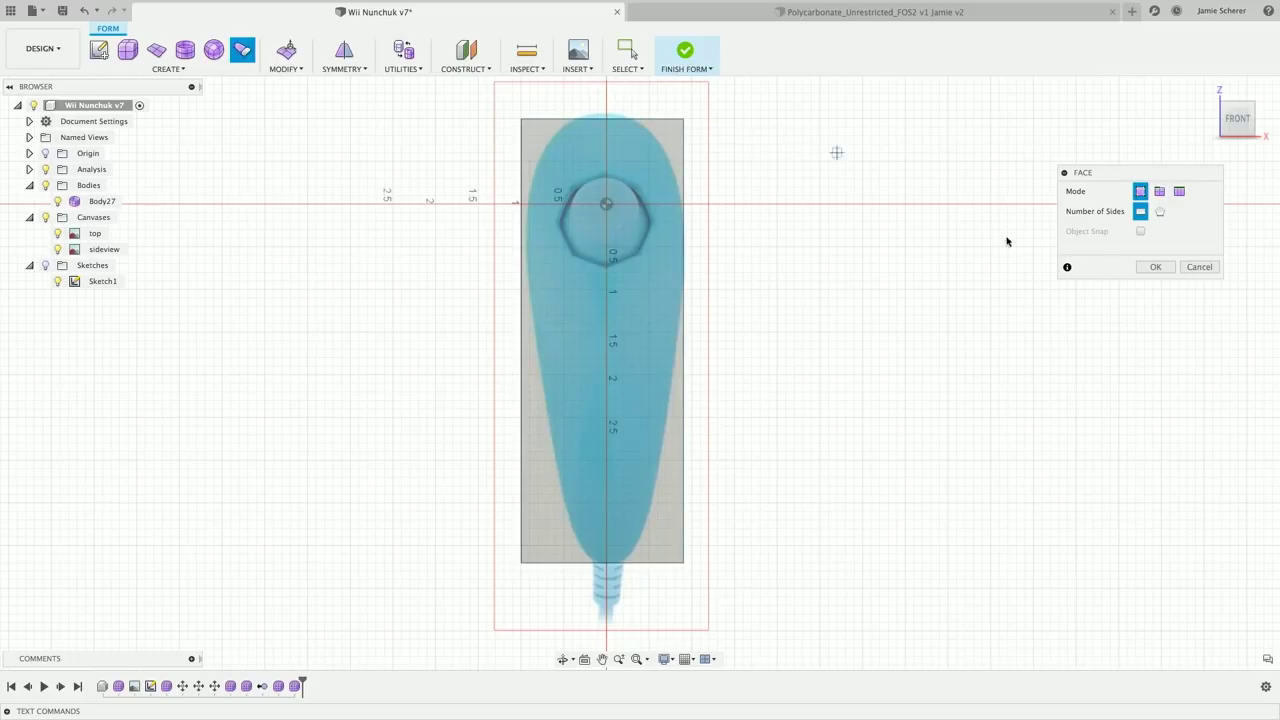
pyautogui.click(1155, 266)
pyautogui.click(690, 340)
pyautogui.keyDown('shift'); pyautogui.moveTo(971, 286); pyautogui.dragTo(911, 306, button='middle'); pyautogui.keyUp('shift')
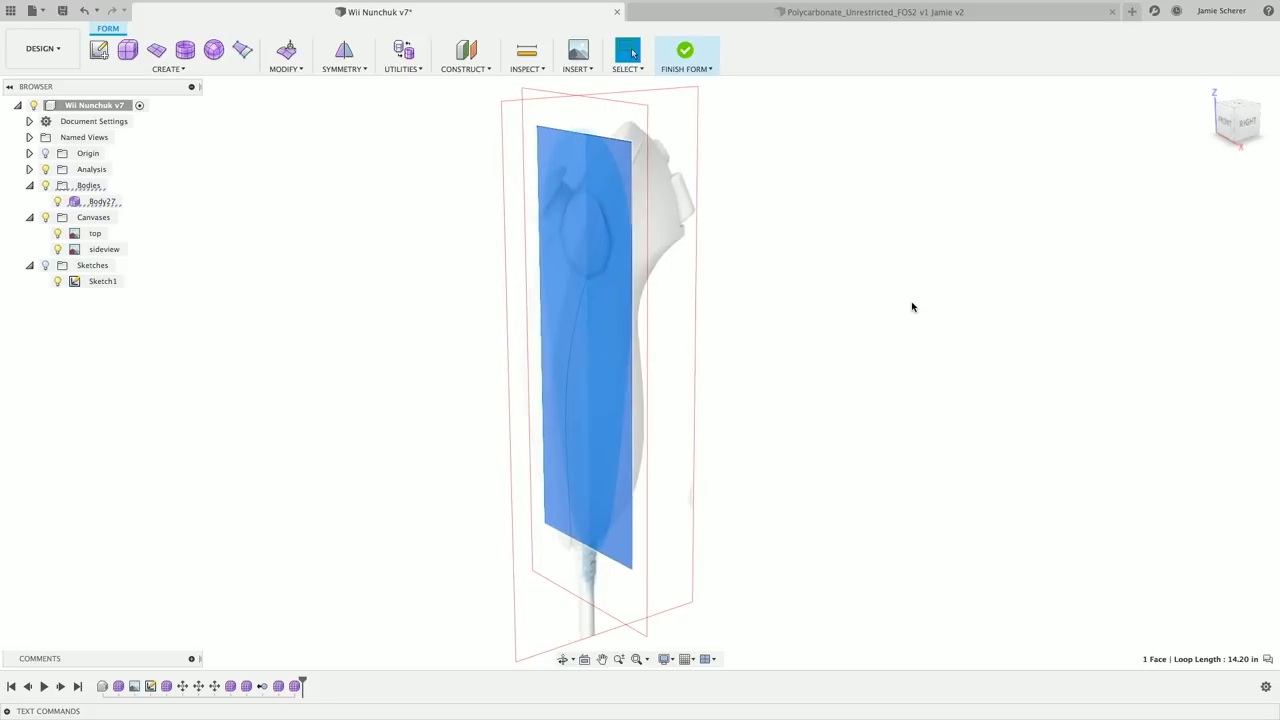
pyautogui.click(911, 306)
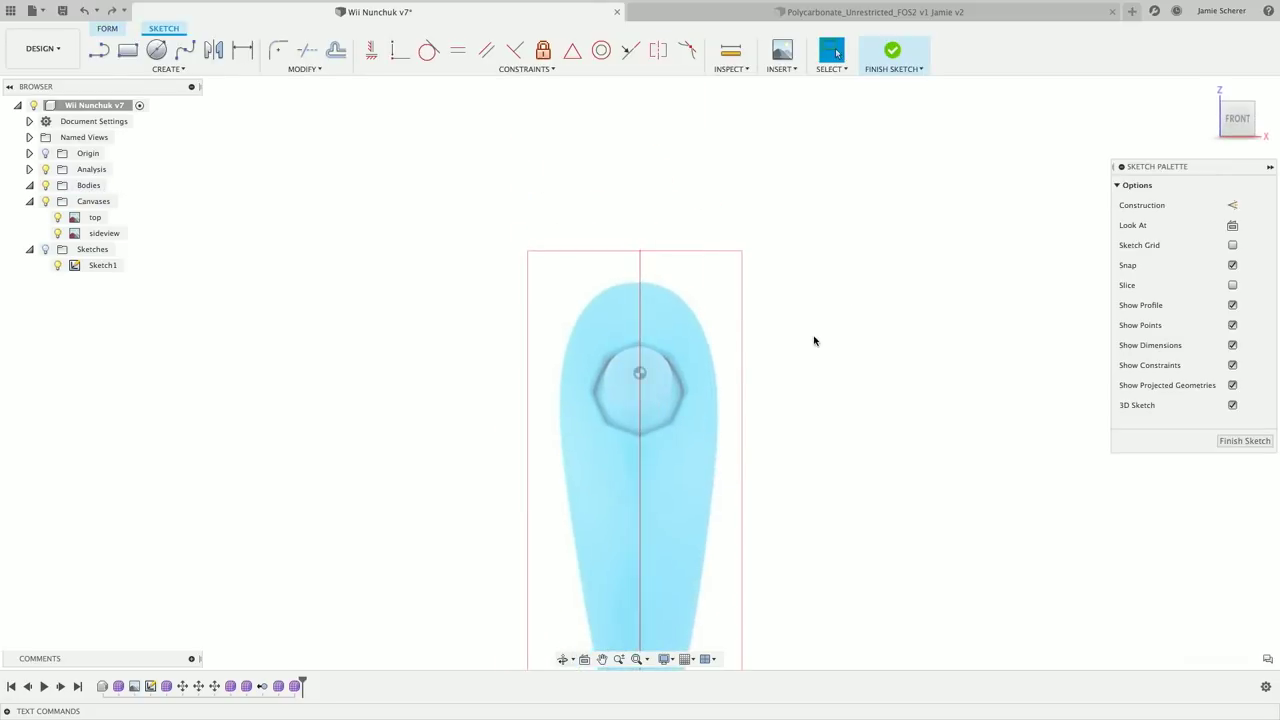
# Back out of the accidental sketch, hide the side-view canvas and select the face's top edge.
pyautogui.click(85, 11)
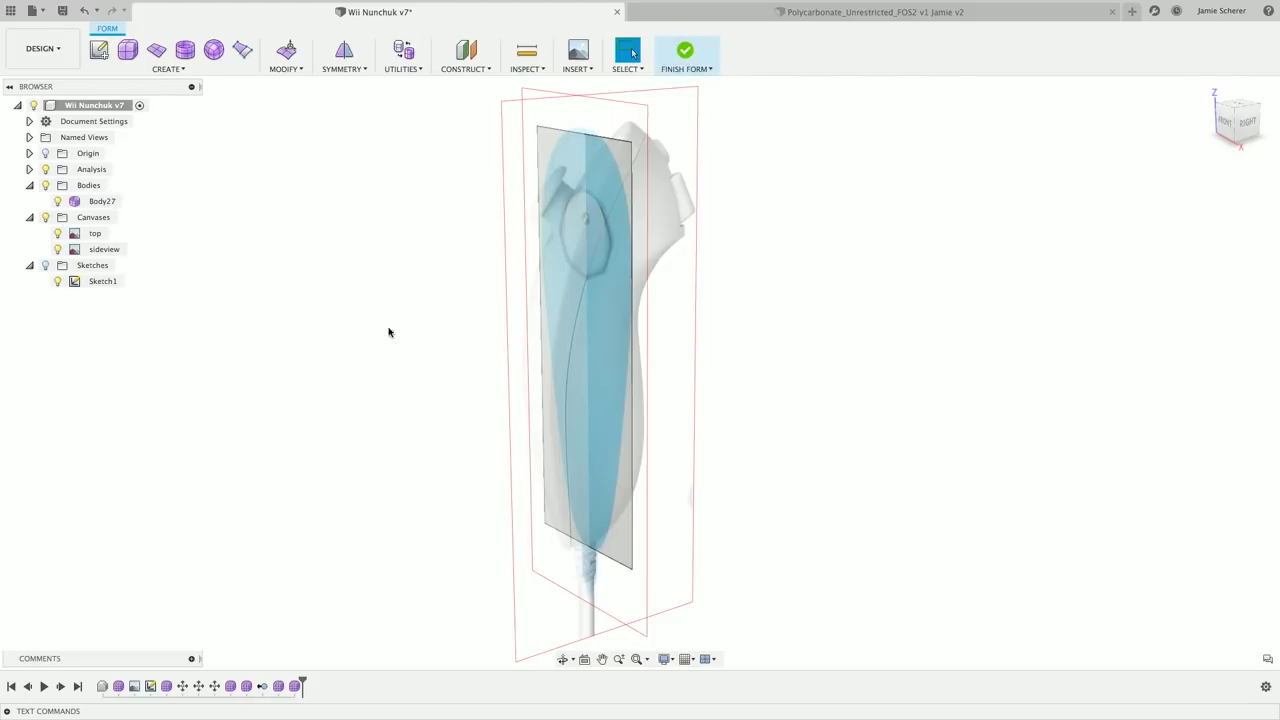
pyautogui.click(57, 249)
pyautogui.moveTo(716, 208); pyautogui.dragTo(697, 167, button='middle')
pyautogui.press('Escape')
pyautogui.click(653, 178)
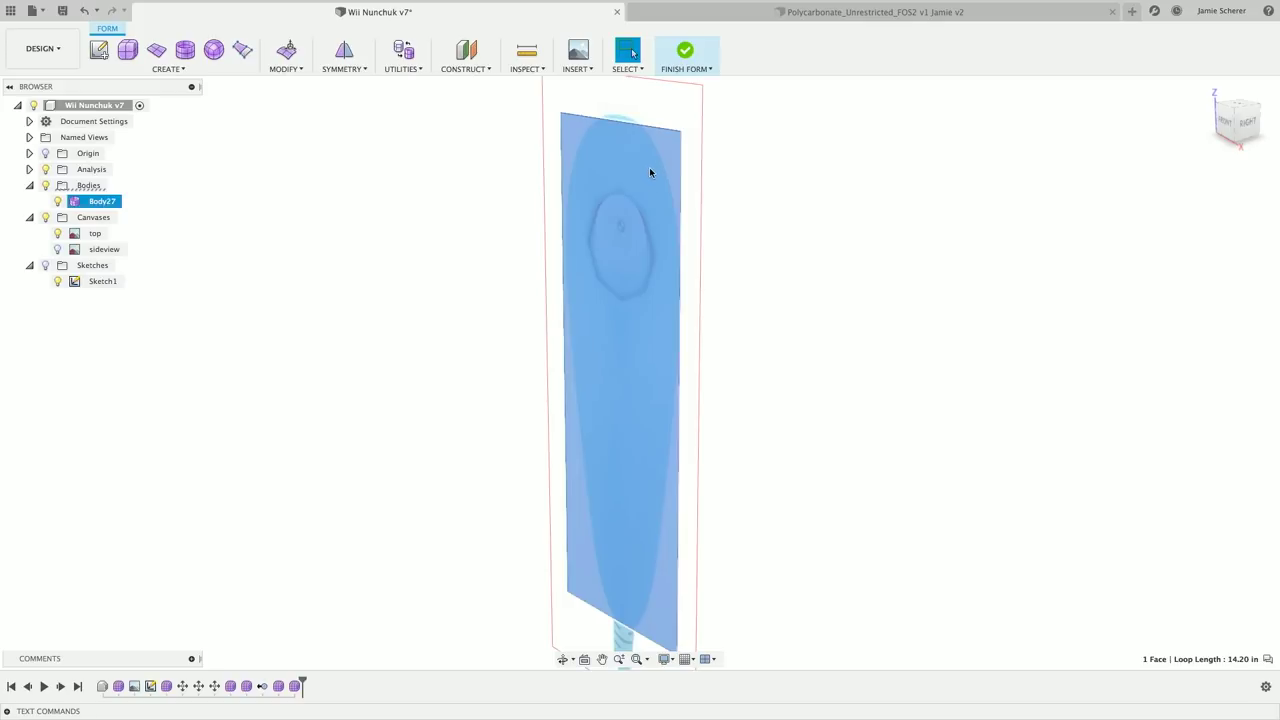
pyautogui.click(684, 131)
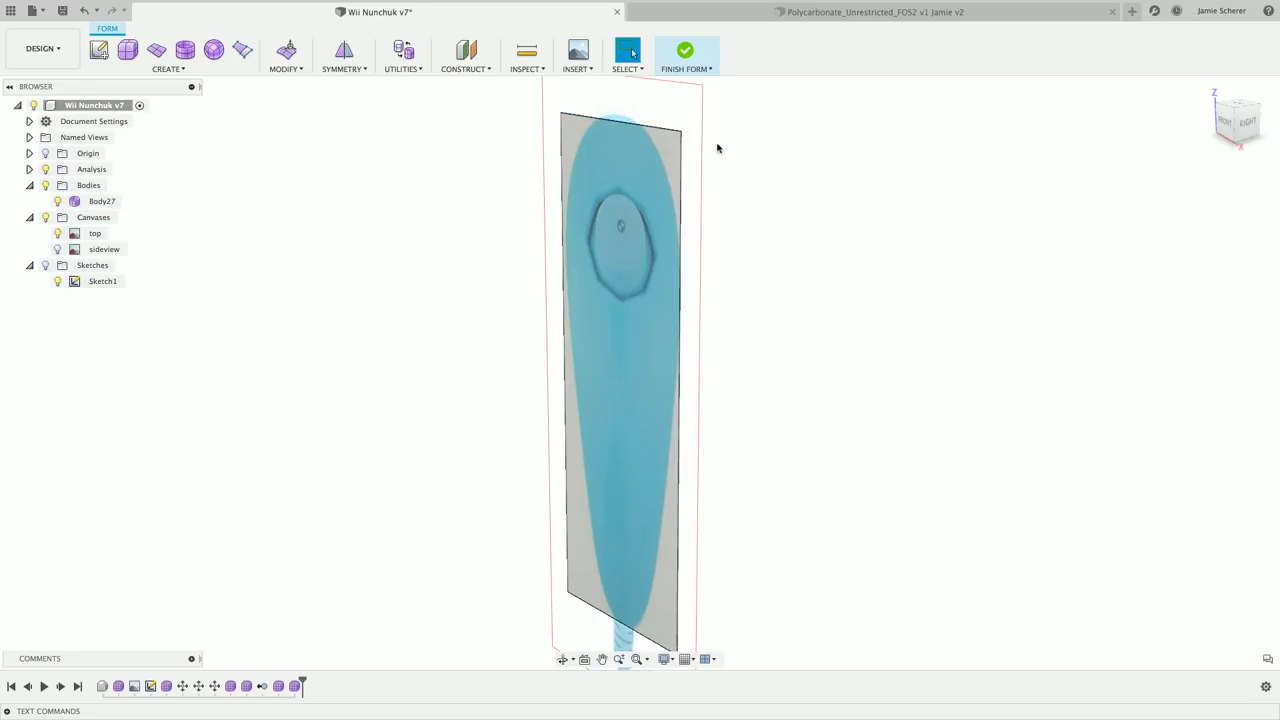
pyautogui.rightClick(680, 132)
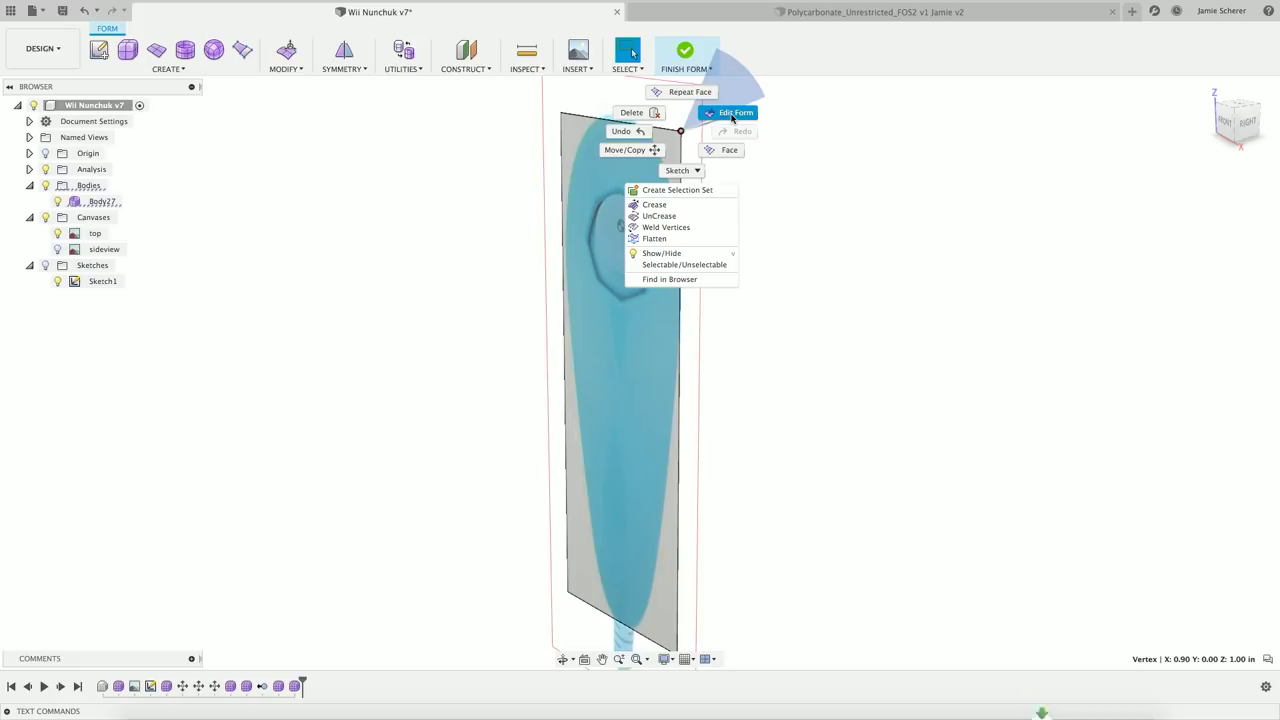
pyautogui.click(732, 113)
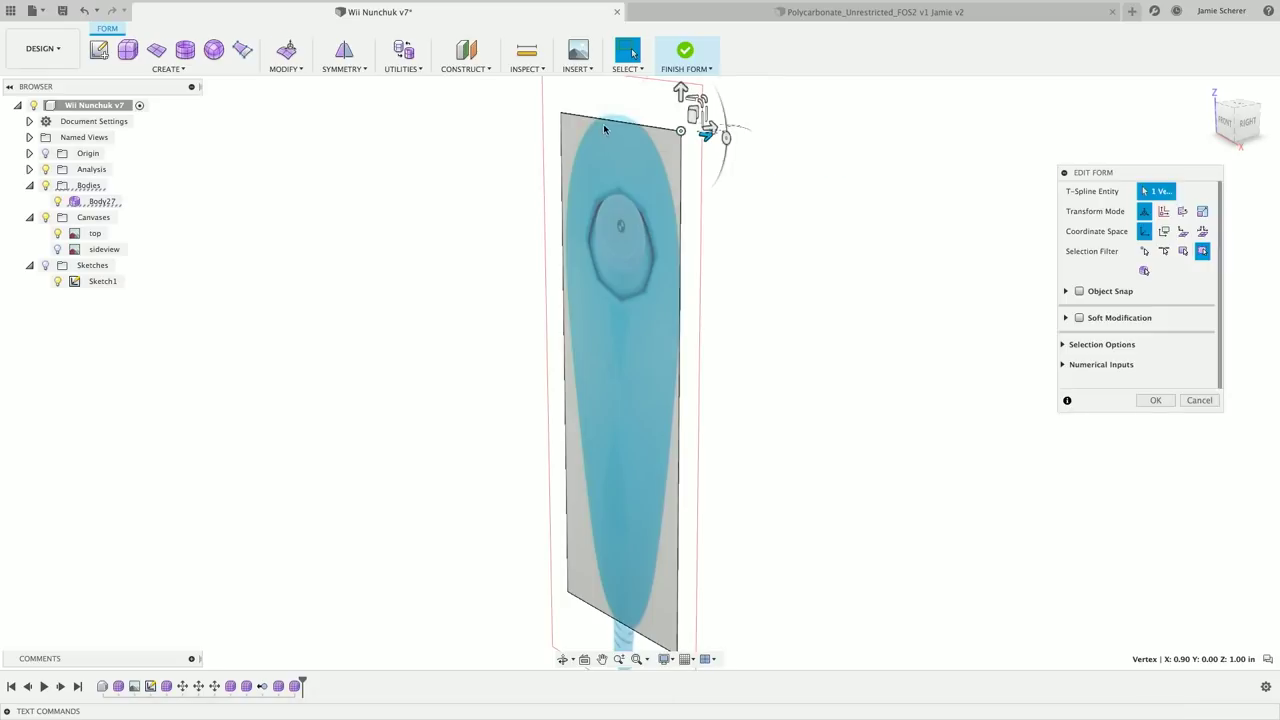
pyautogui.click(700, 126)
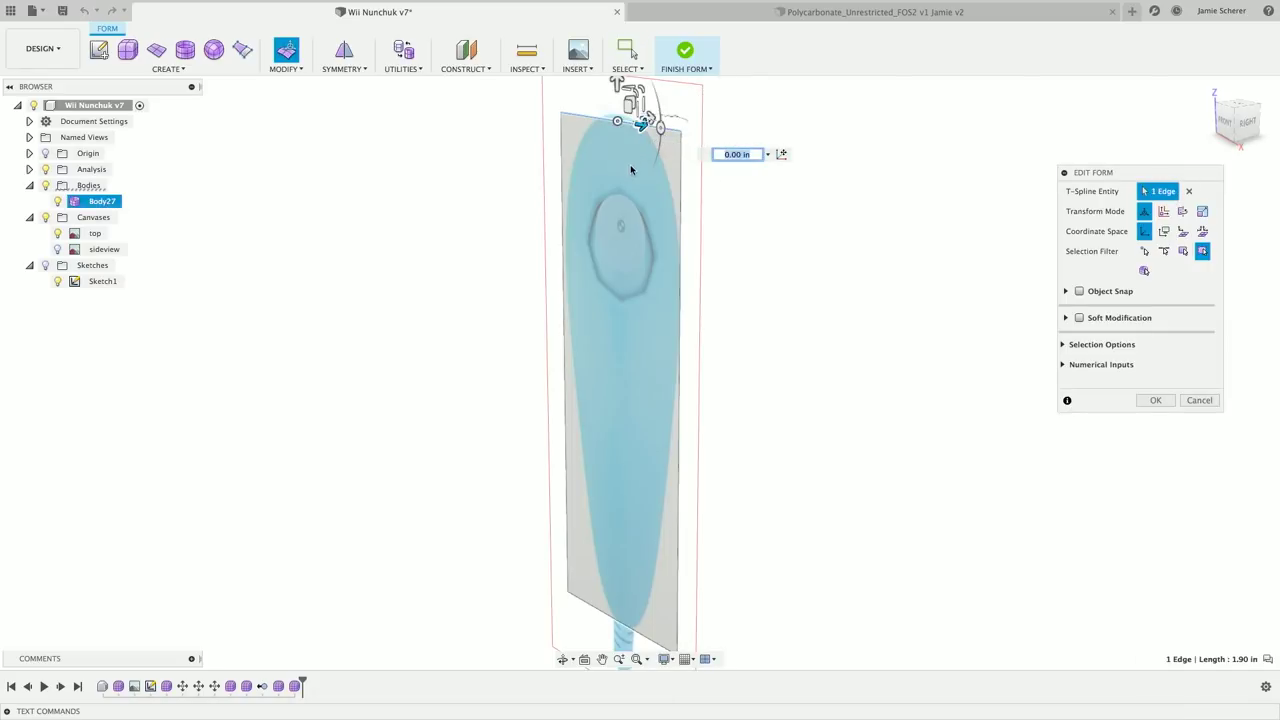
pyautogui.keyDown('shift'); pyautogui.moveTo(641, 146); pyautogui.dragTo(638, 143, button='middle'); pyautogui.keyUp('shift')
pyautogui.scroll(3, 638, 143)
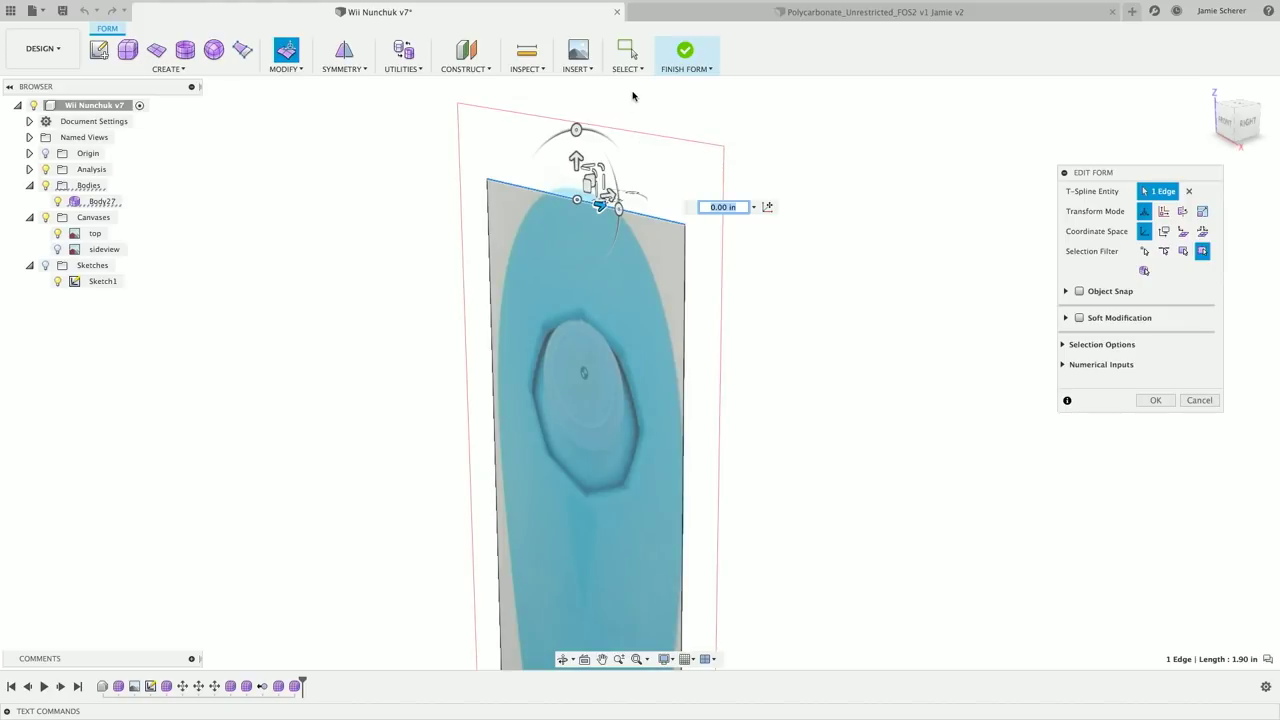
pyautogui.keyDown('shift'); pyautogui.moveTo(676, 161); pyautogui.dragTo(654, 160, button='middle'); pyautogui.keyUp('shift')
pyautogui.moveTo(656, 167); pyautogui.dragTo(497, 190)
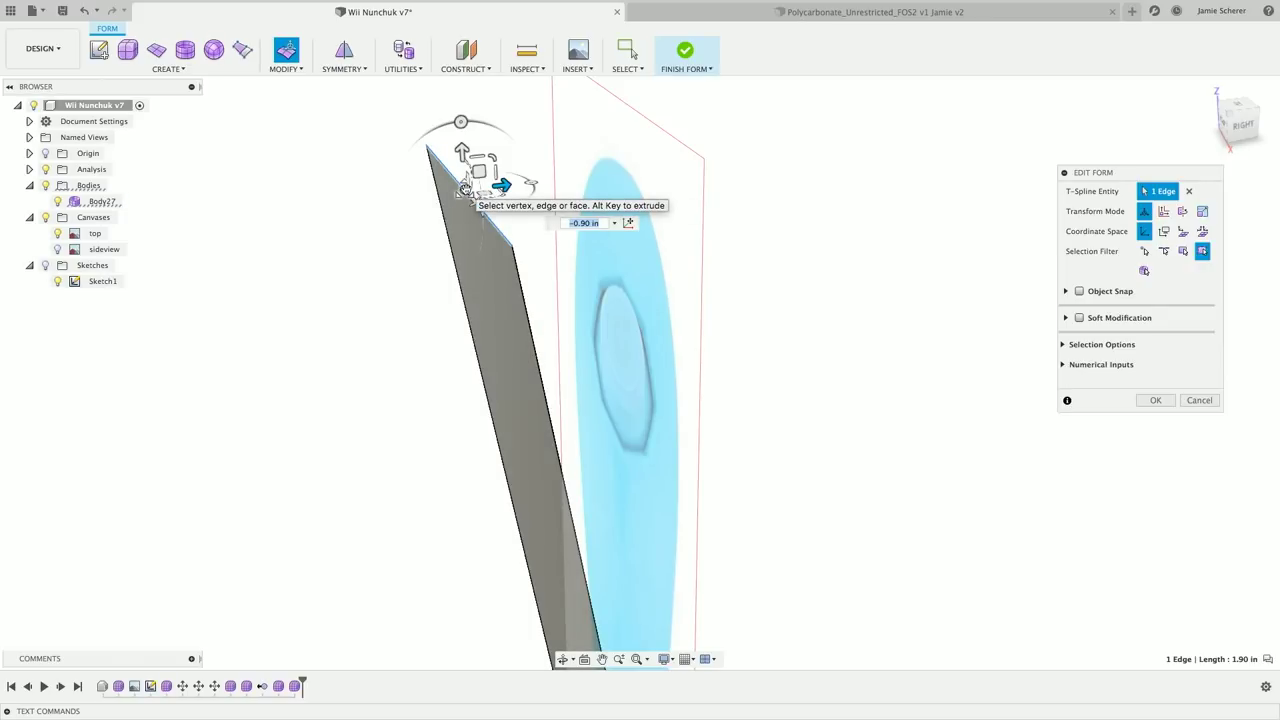
pyautogui.moveTo(465, 188); pyautogui.dragTo(482, 131)
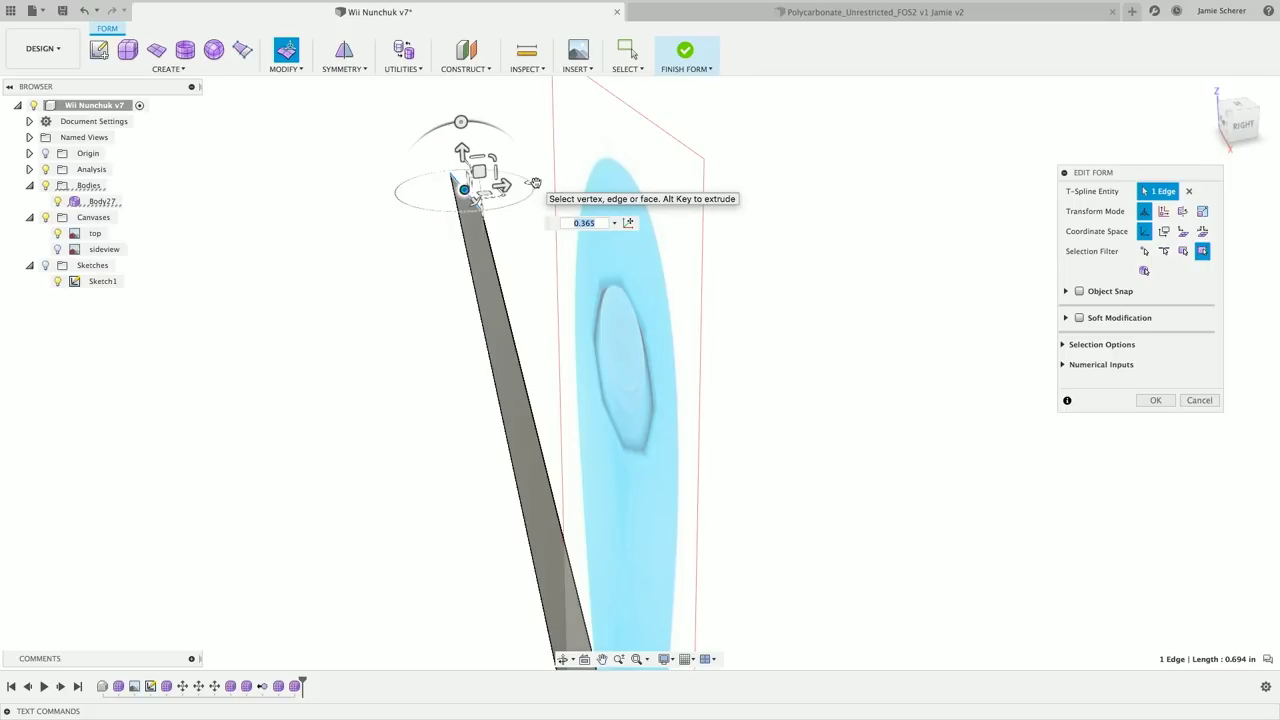
pyautogui.moveTo(536, 183); pyautogui.dragTo(456, 122)
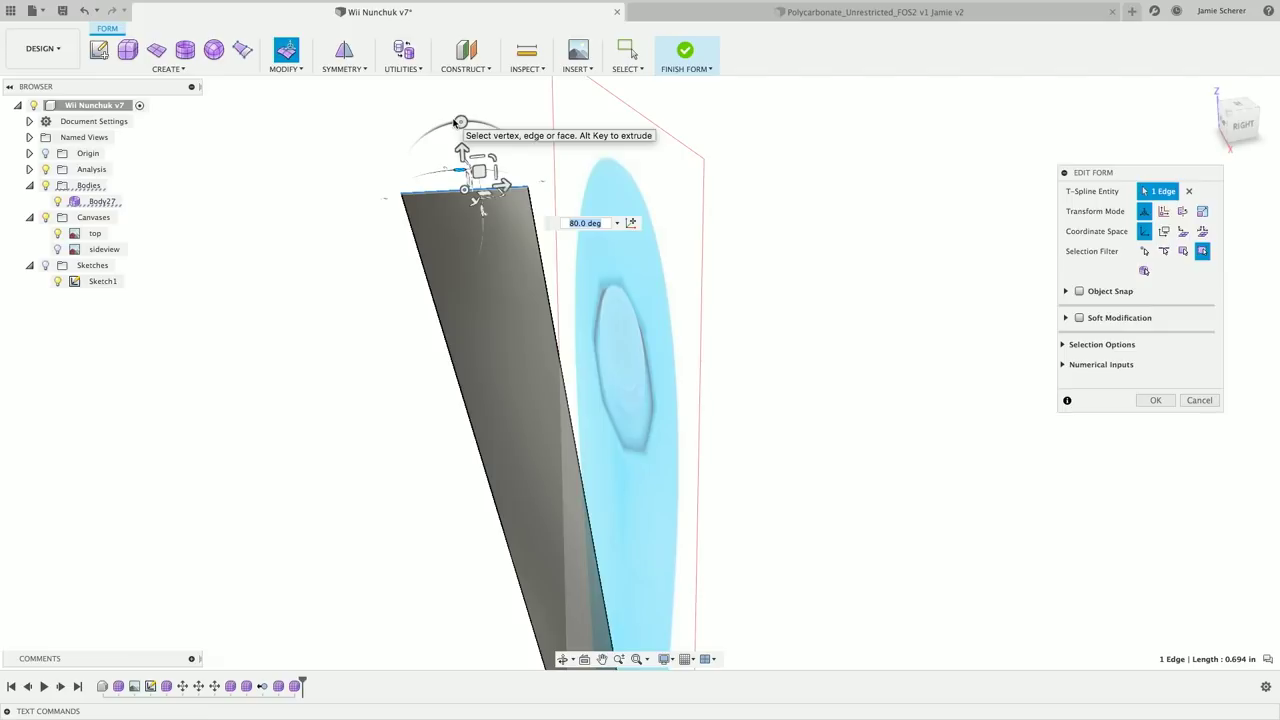
pyautogui.hotkey('ctrl', 'z')
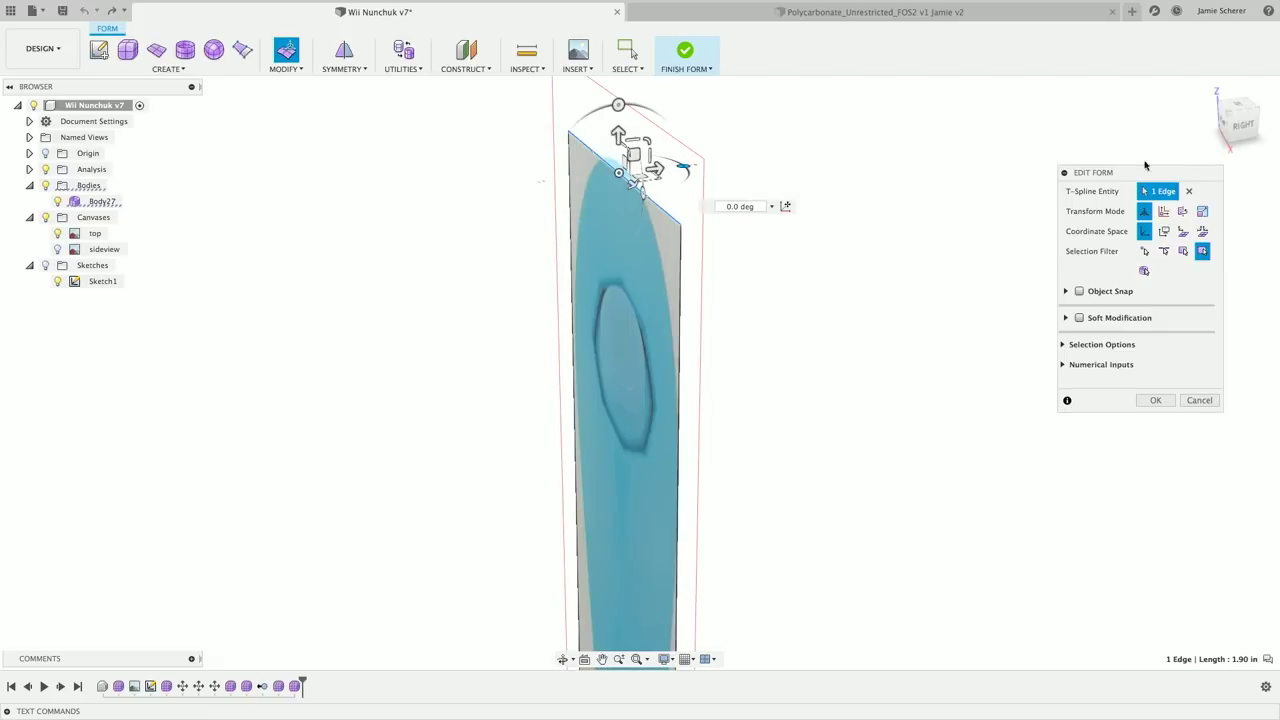
pyautogui.click(909, 249)
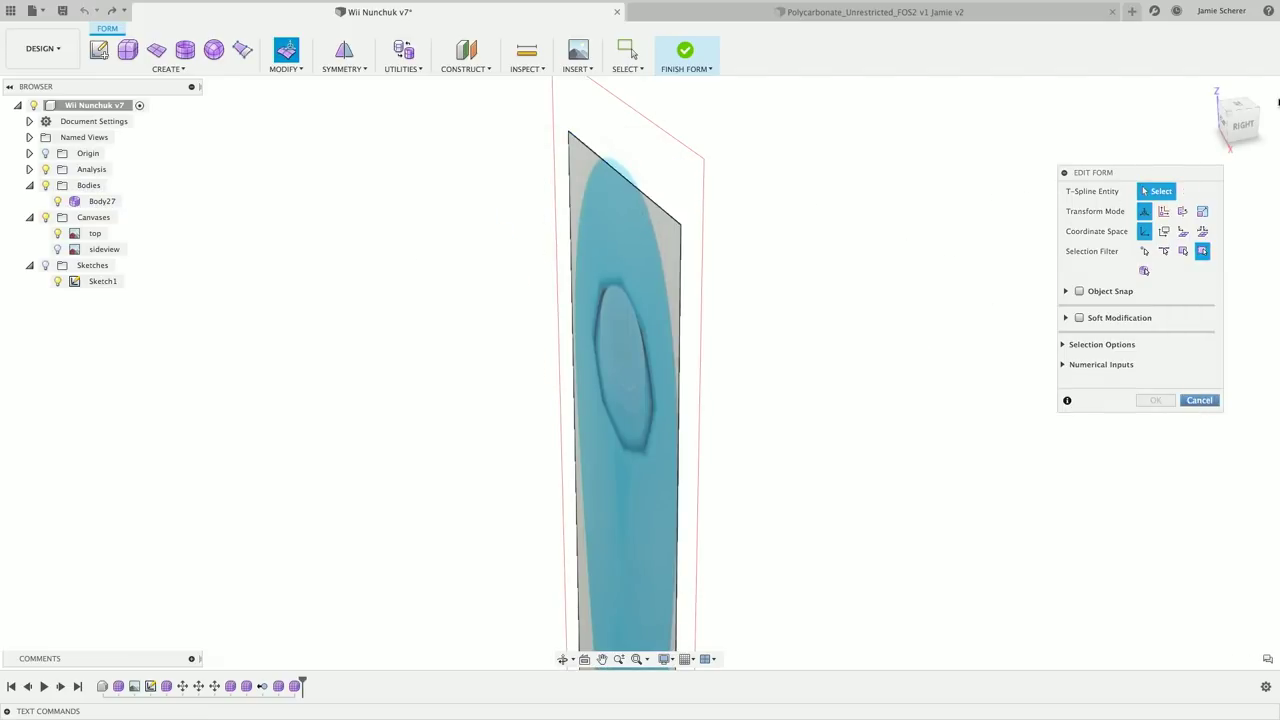
pyautogui.press('Escape')
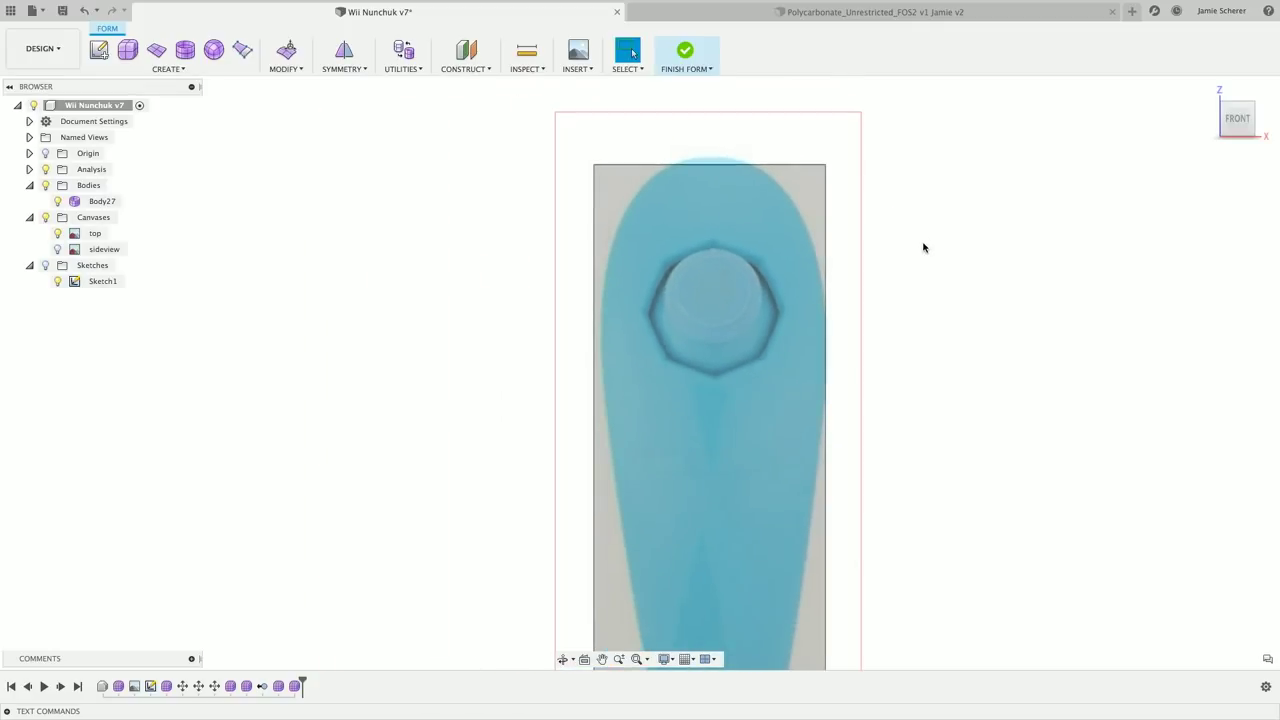
pyautogui.click(72, 249)
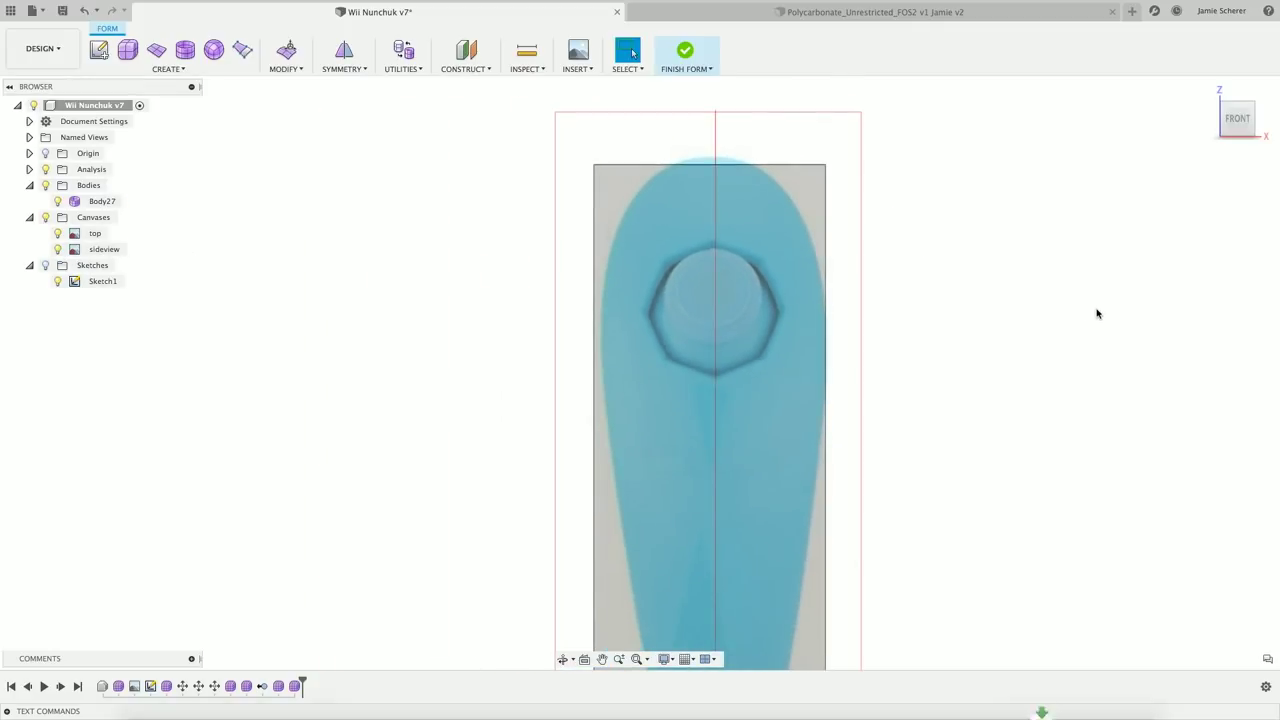
pyautogui.keyDown('shift'); pyautogui.moveTo(1103, 309); pyautogui.dragTo(1020, 320, button='middle'); pyautogui.keyUp('shift')
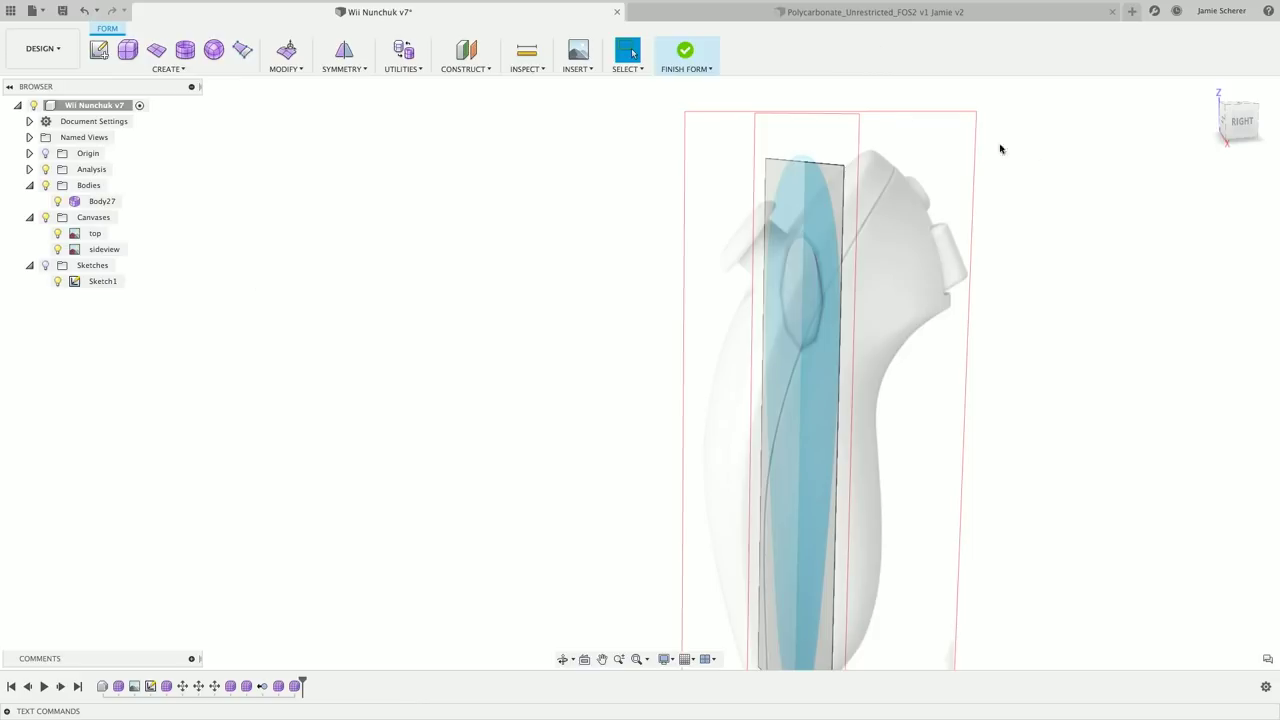
pyautogui.click(1223, 121)
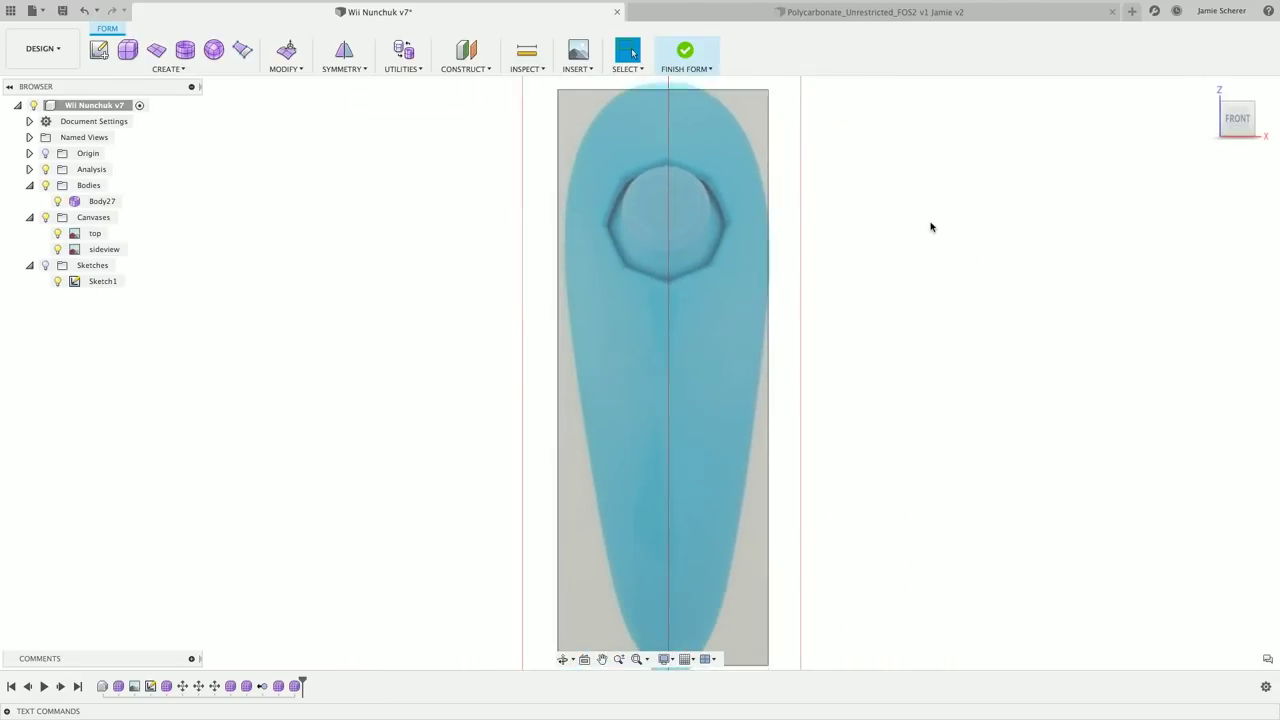
# Insert two edges at location 0.50, off the top edge and the right side edge.
pyautogui.rightClick(360, 293)
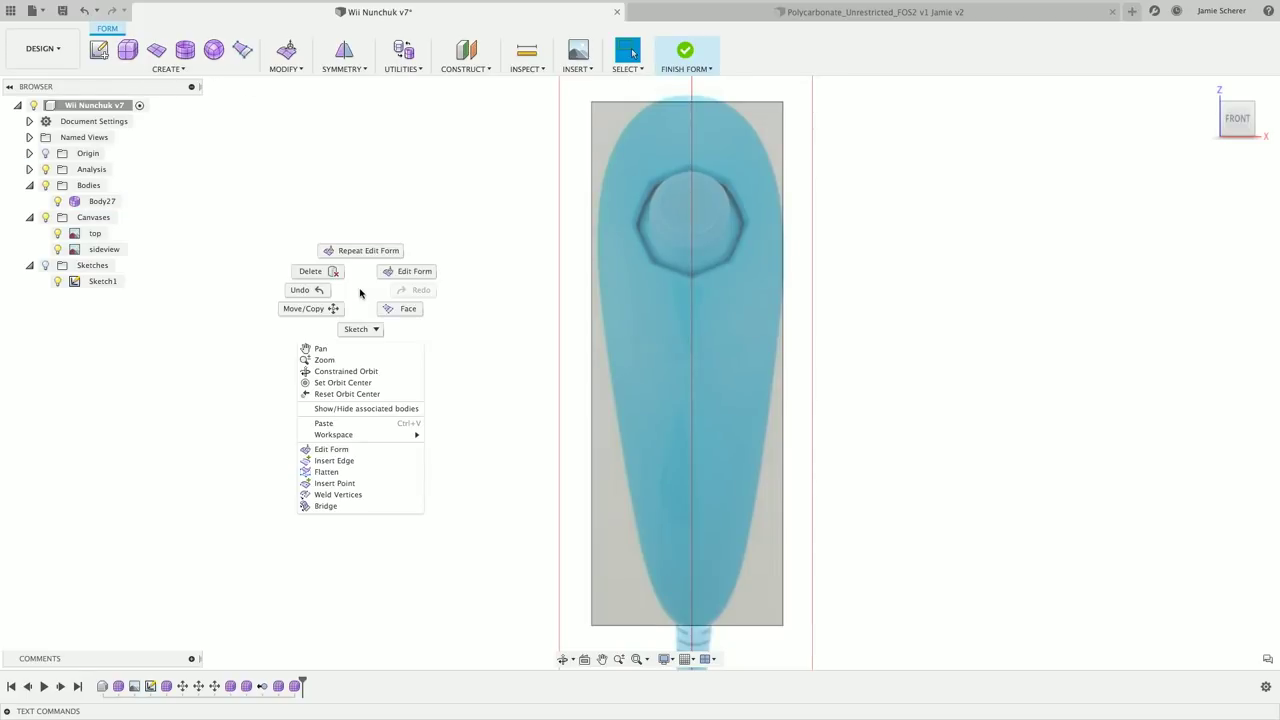
pyautogui.click(362, 461)
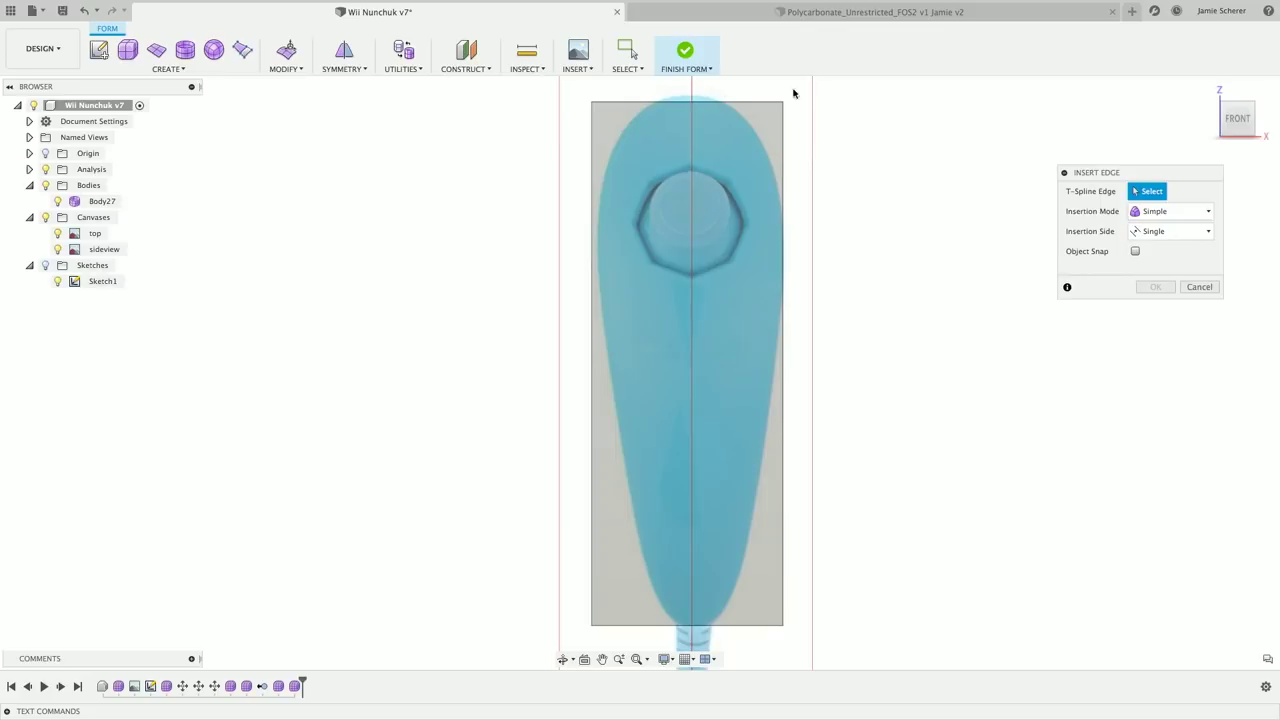
pyautogui.click(726, 102)
pyautogui.press('Return')
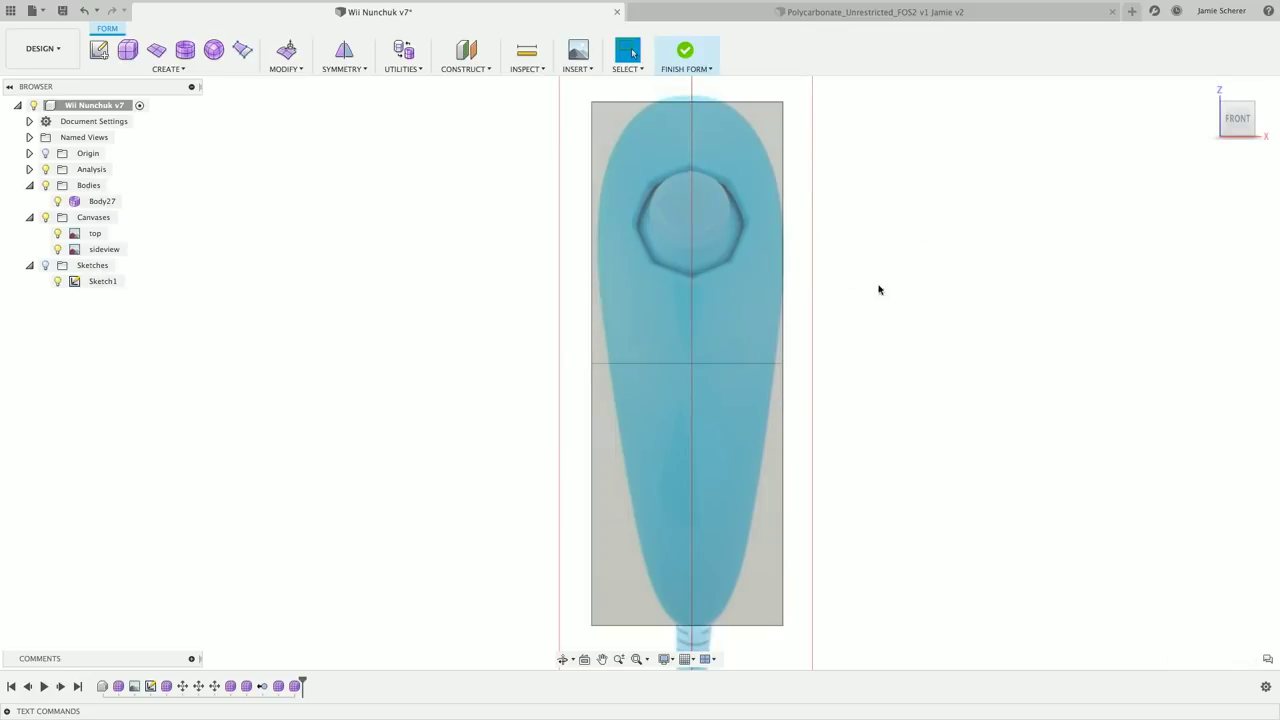
pyautogui.rightClick(981, 373)
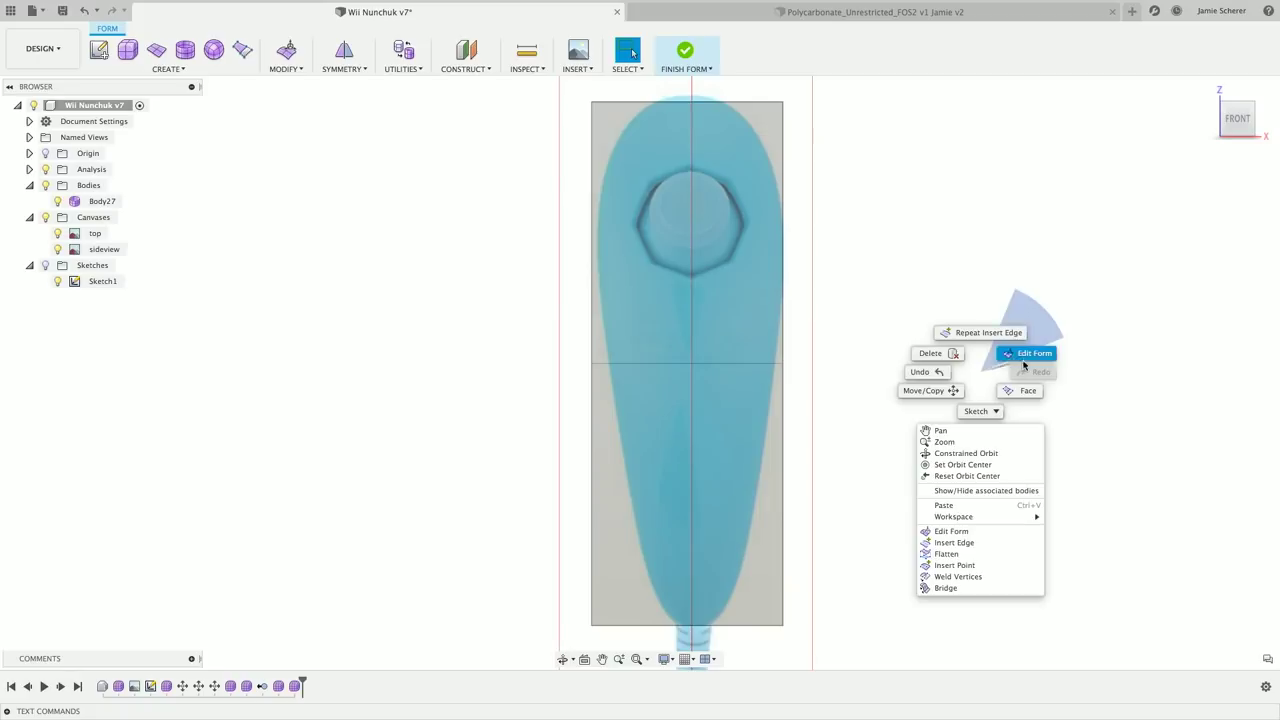
pyautogui.click(975, 332)
pyautogui.click(782, 270)
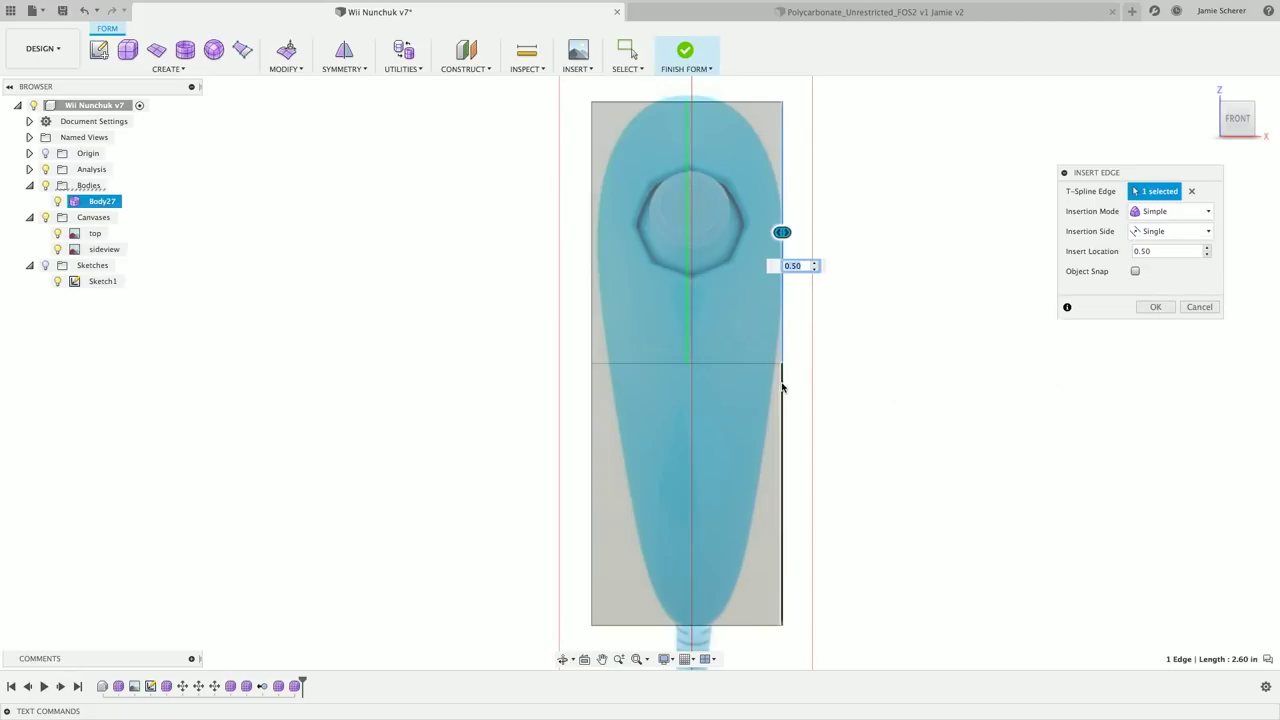
pyautogui.press('Return')
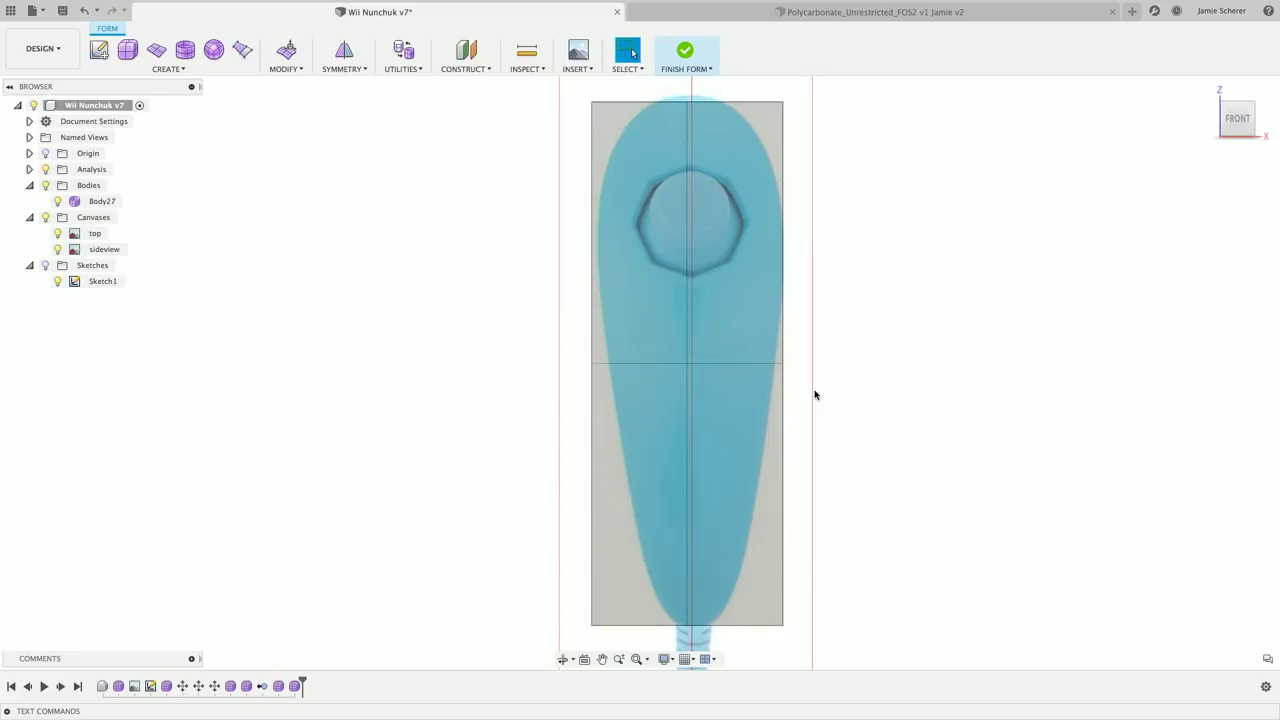
pyautogui.click(748, 288)
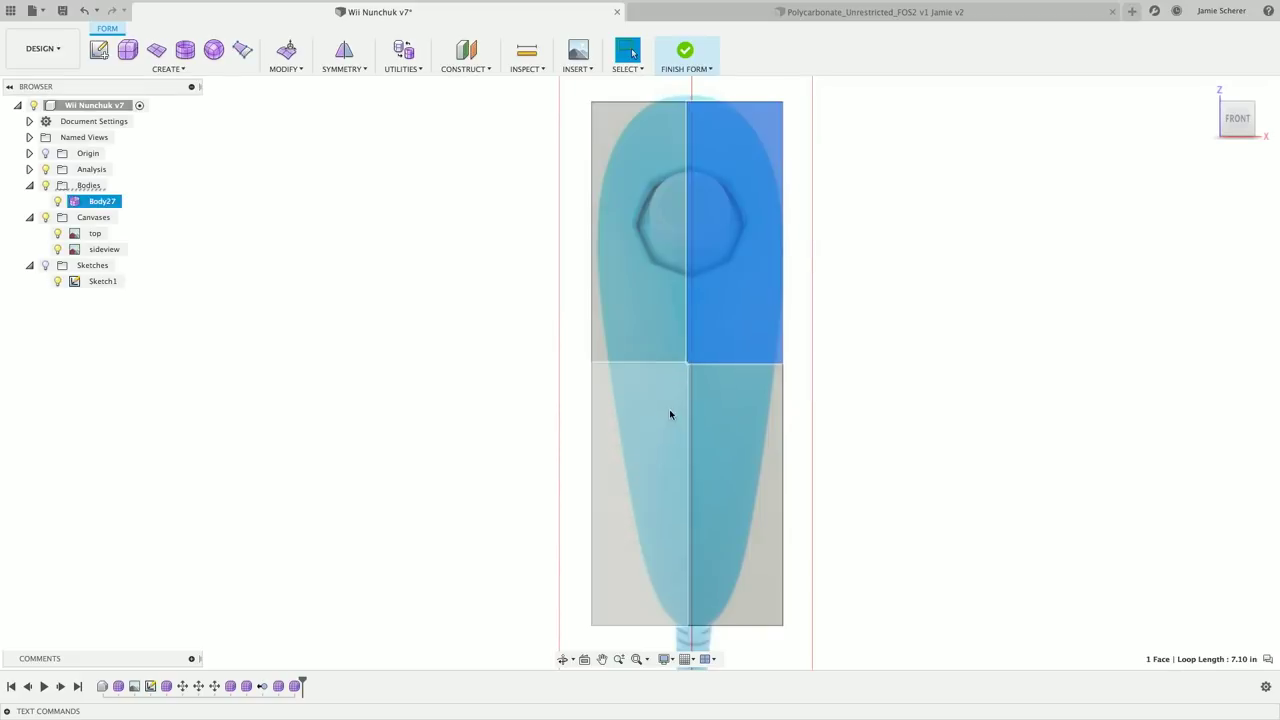
pyautogui.click(997, 379)
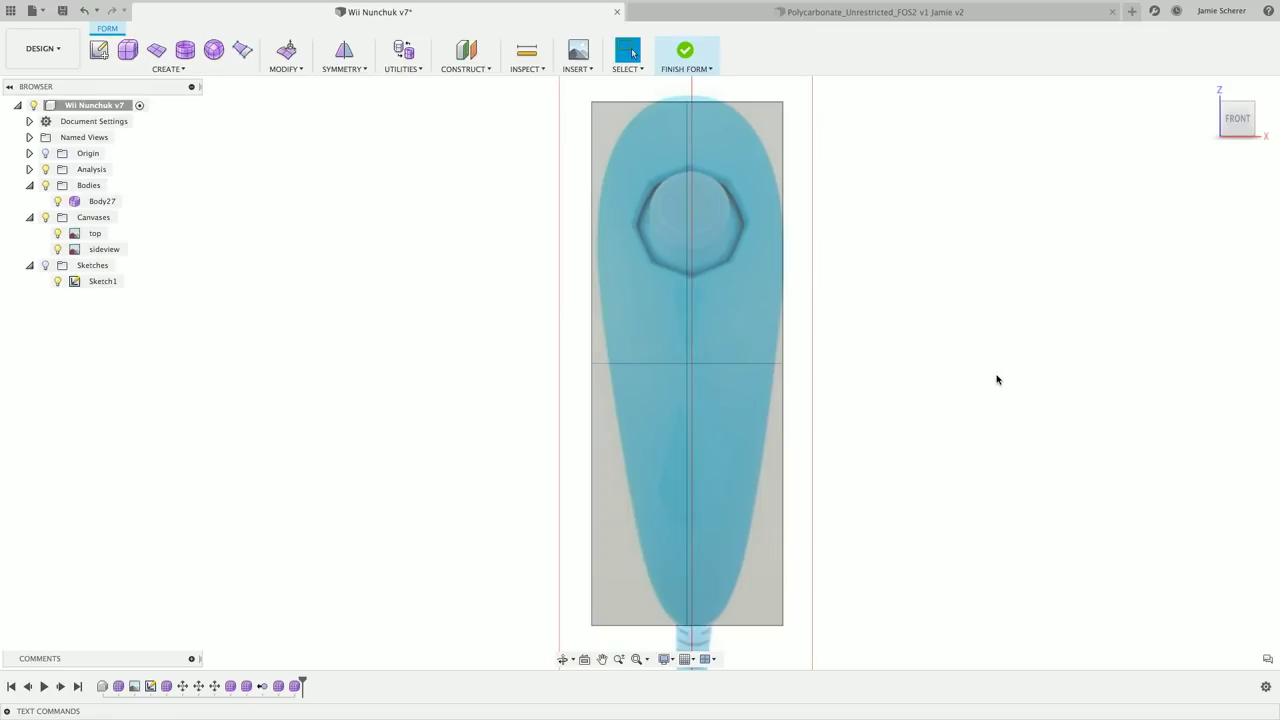
# Insert three more horizontal edge loops across the upper and lower body.
pyautogui.rightClick(997, 379)
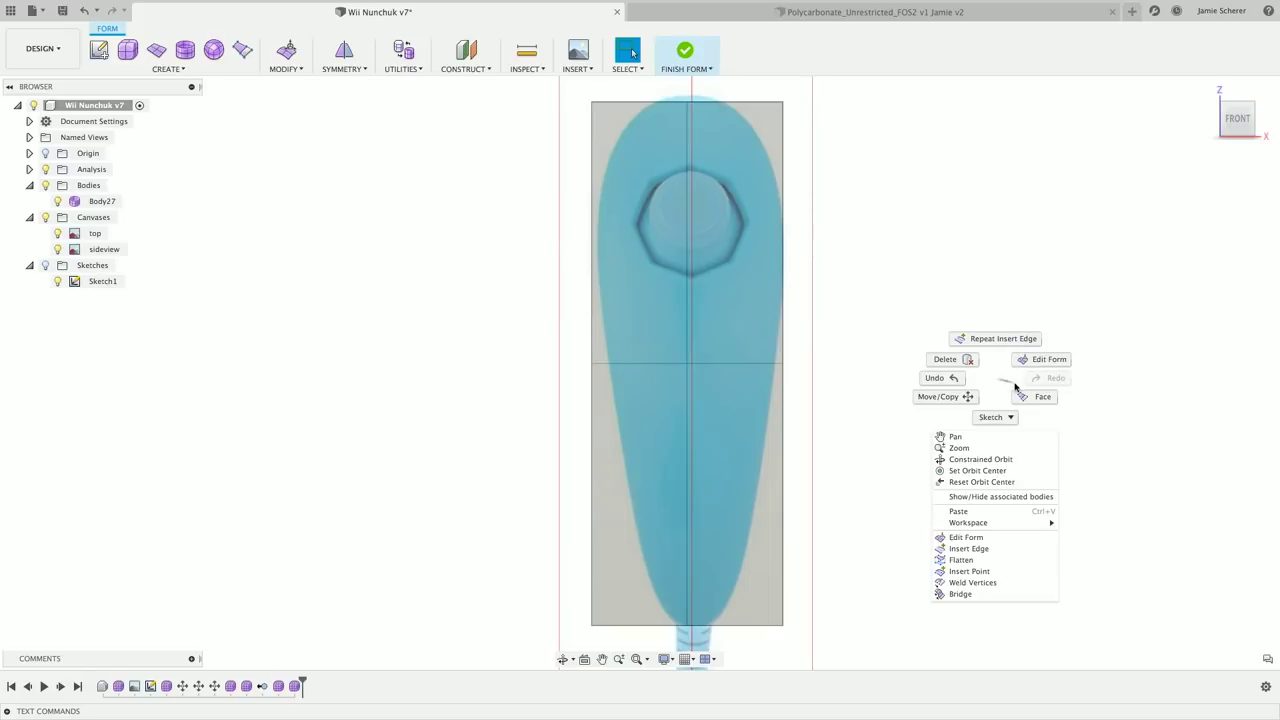
pyautogui.click(1000, 338)
pyautogui.click(746, 104)
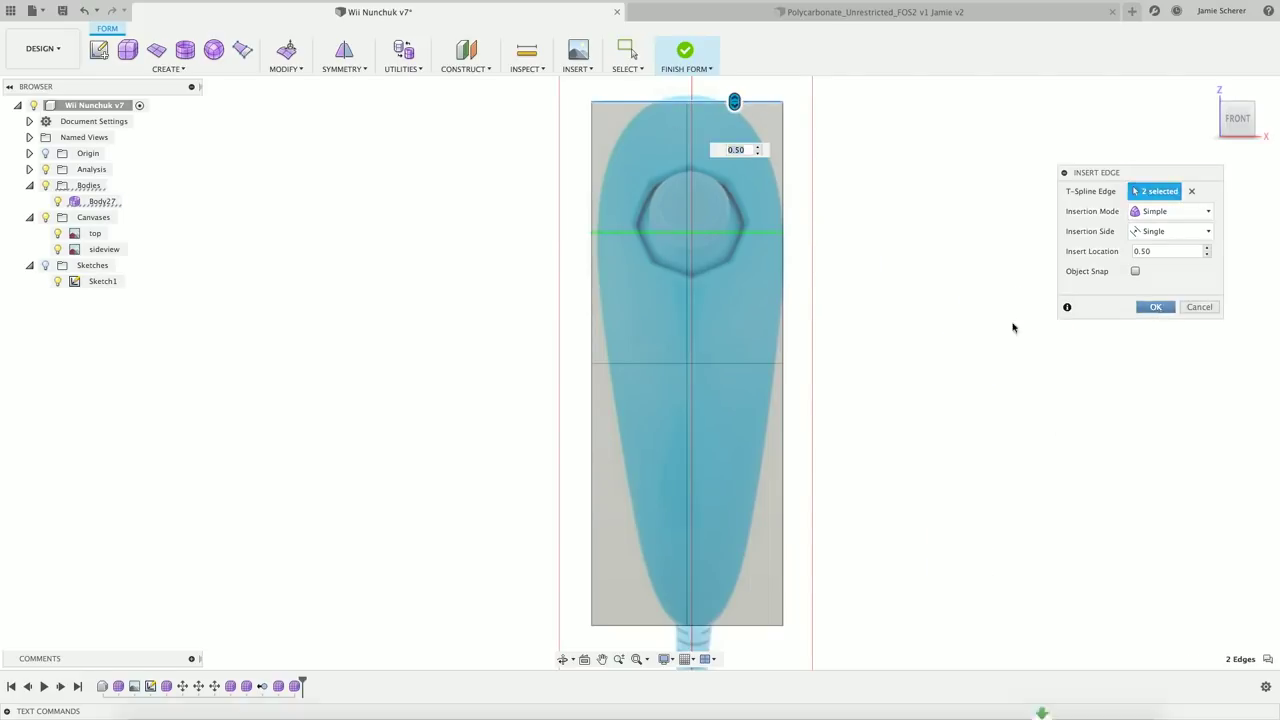
pyautogui.click(1155, 307)
pyautogui.rightClick(936, 342)
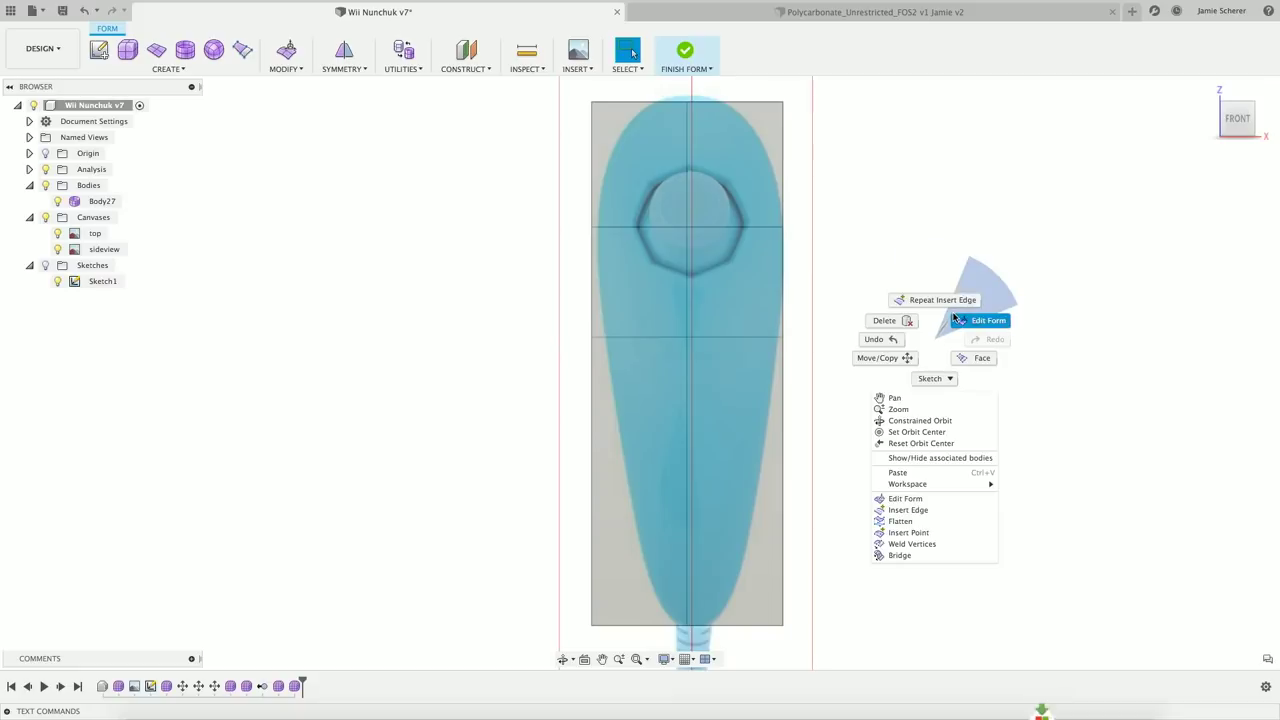
pyautogui.click(942, 298)
pyautogui.click(634, 342)
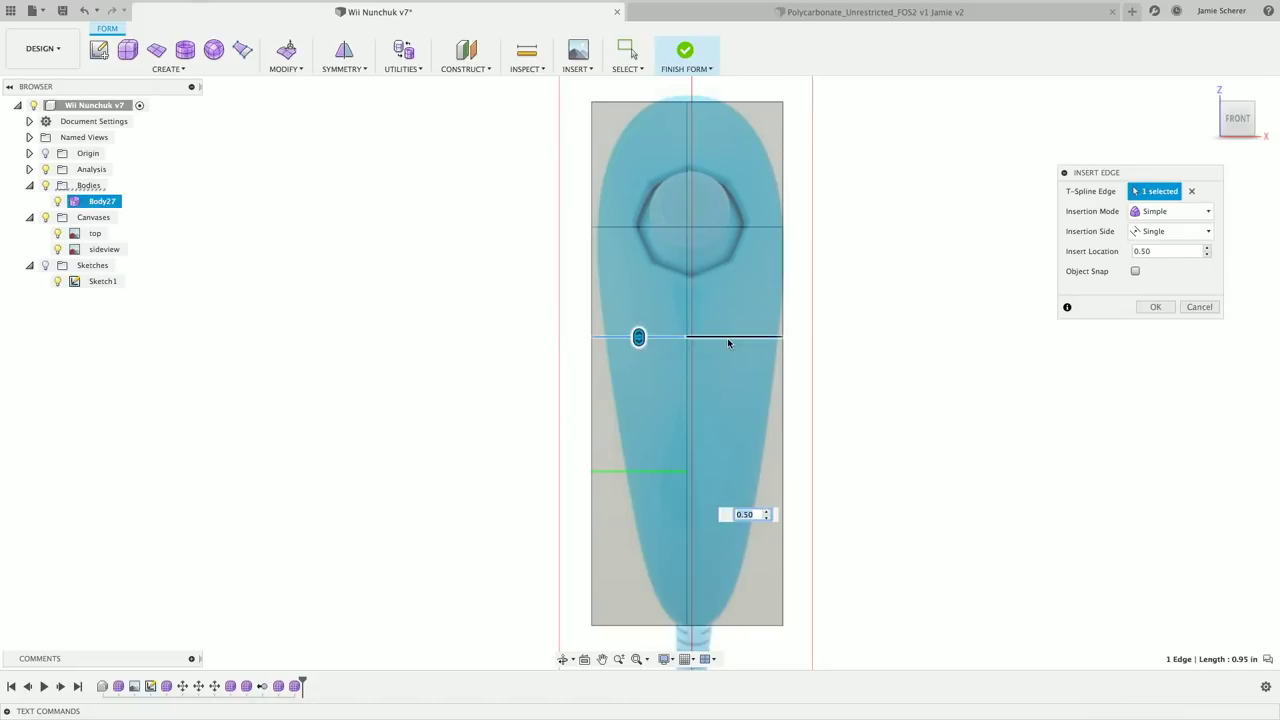
pyautogui.press('Return')
pyautogui.click(767, 393)
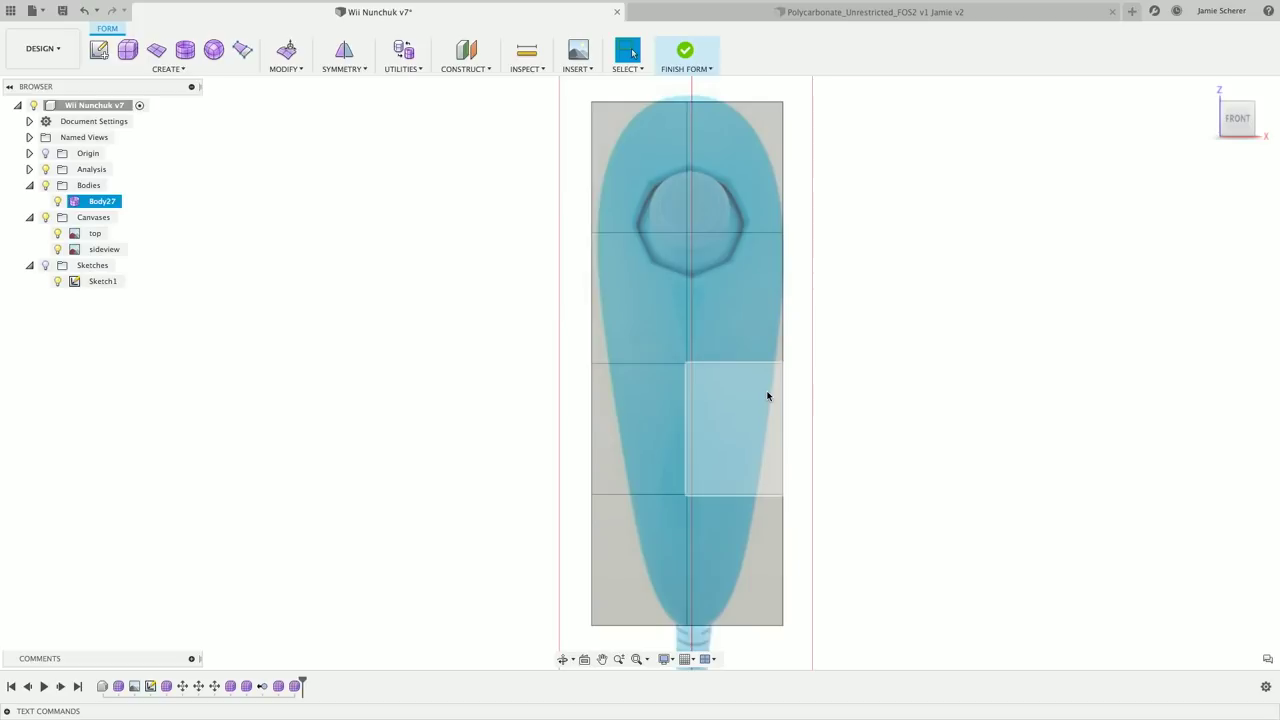
pyautogui.click(940, 349)
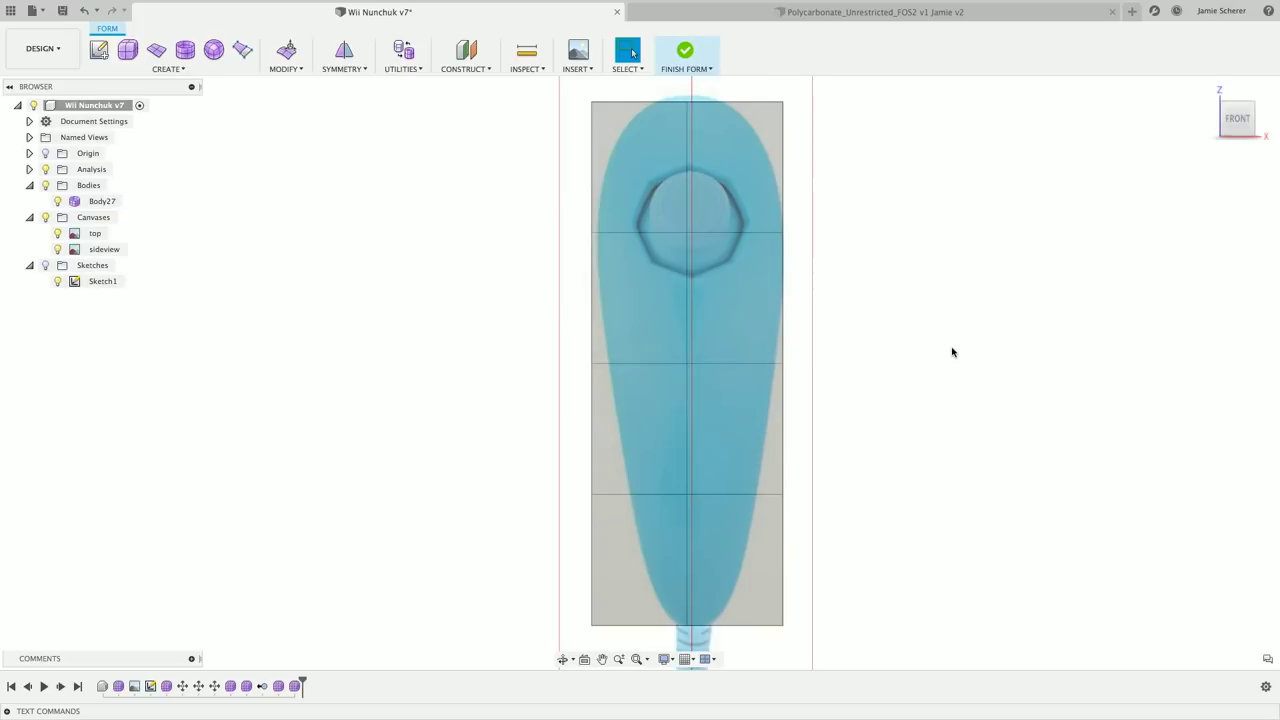
pyautogui.rightClick(952, 352)
pyautogui.click(1003, 326)
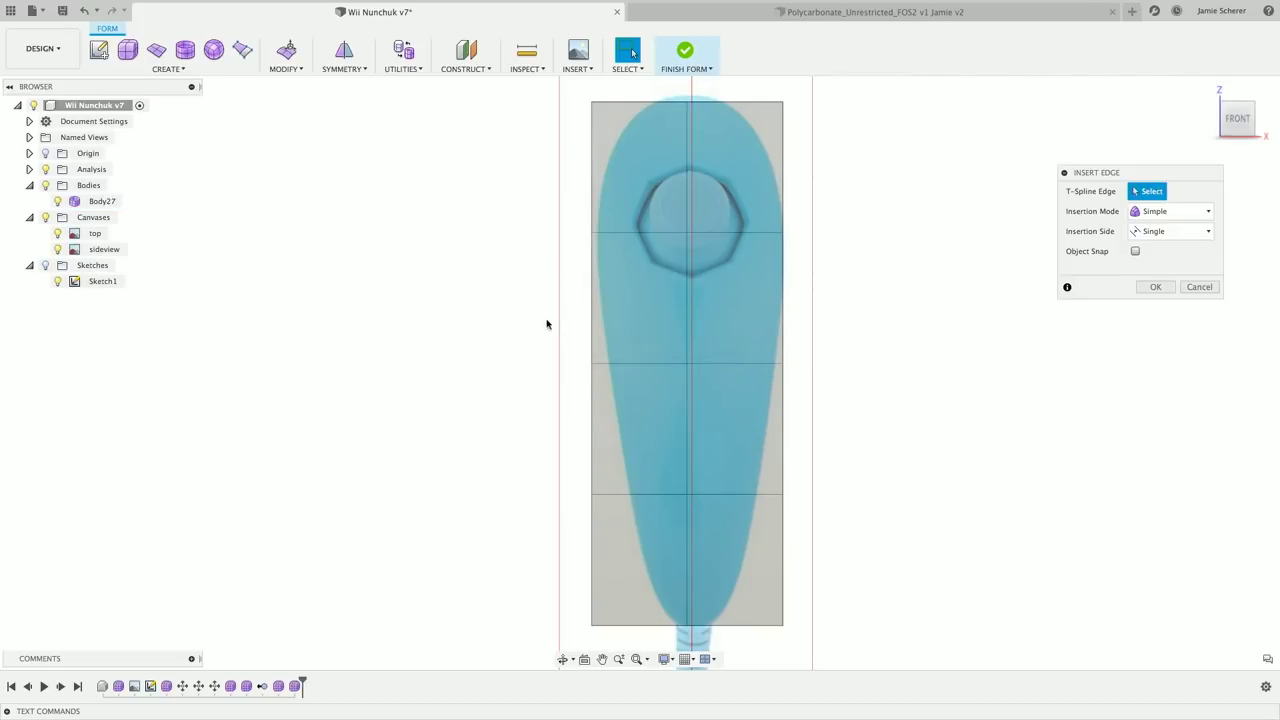
pyautogui.click(646, 365)
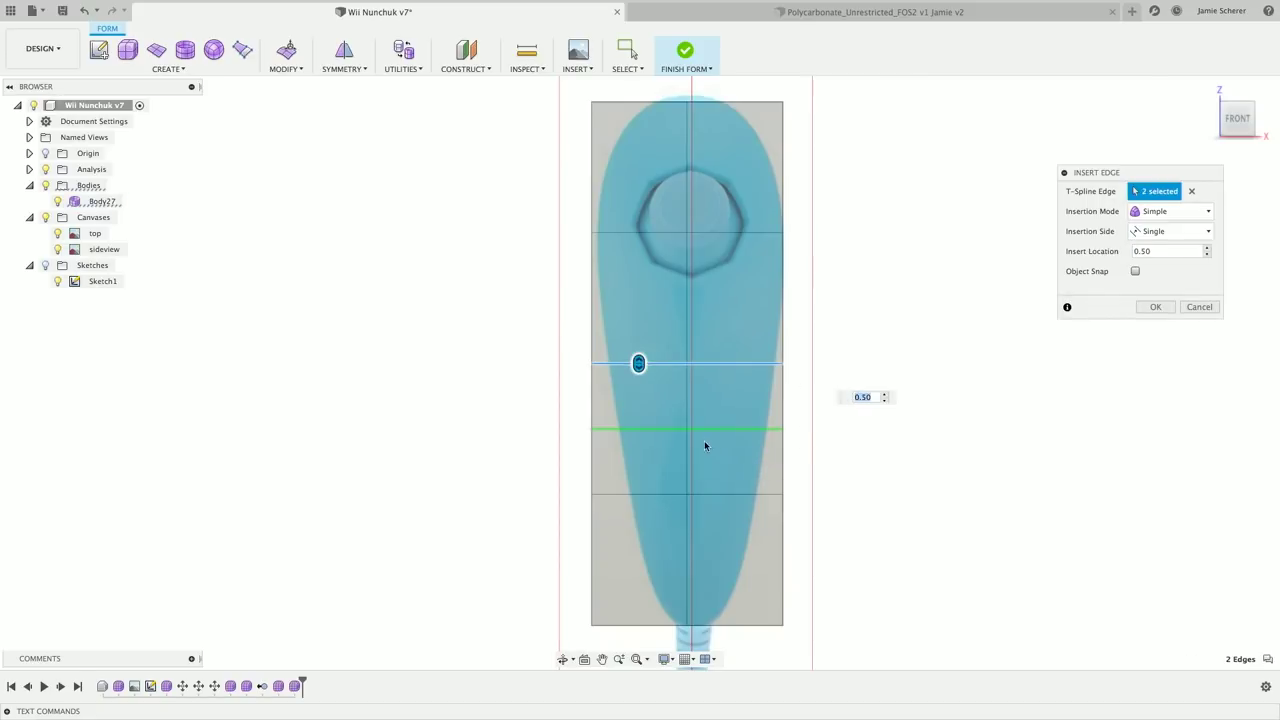
pyautogui.press('Return')
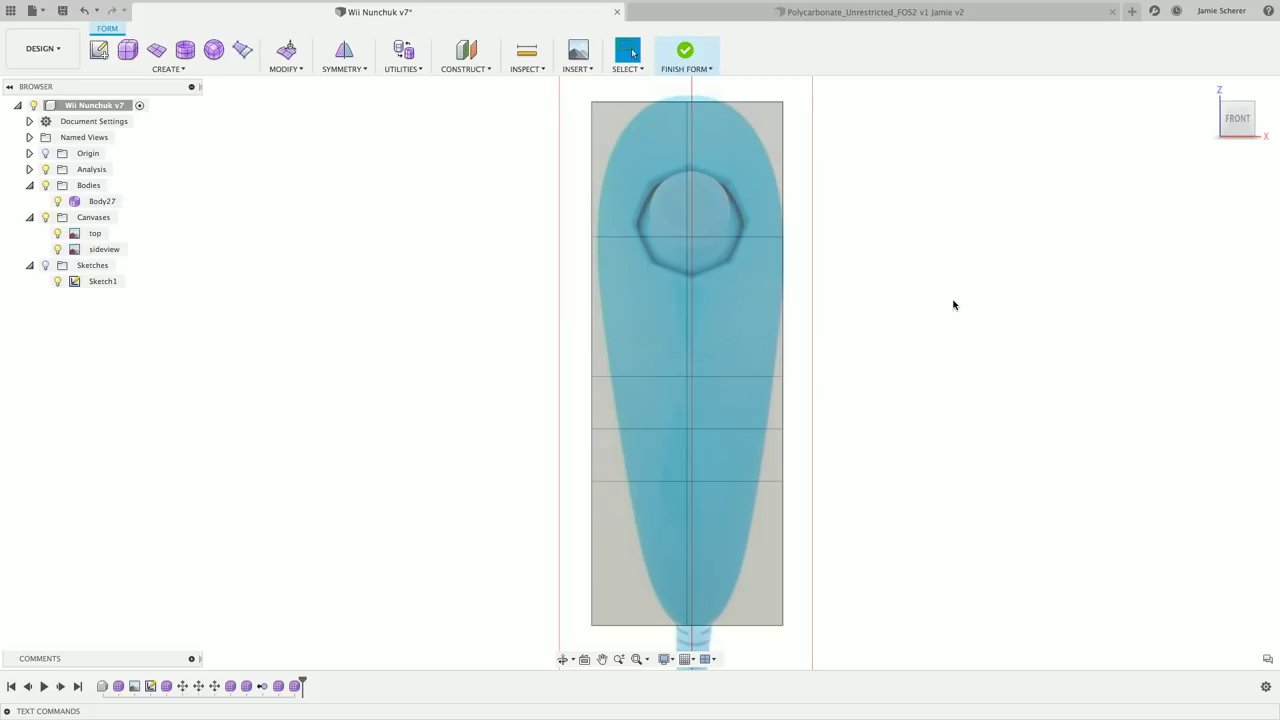
pyautogui.rightClick(837, 130)
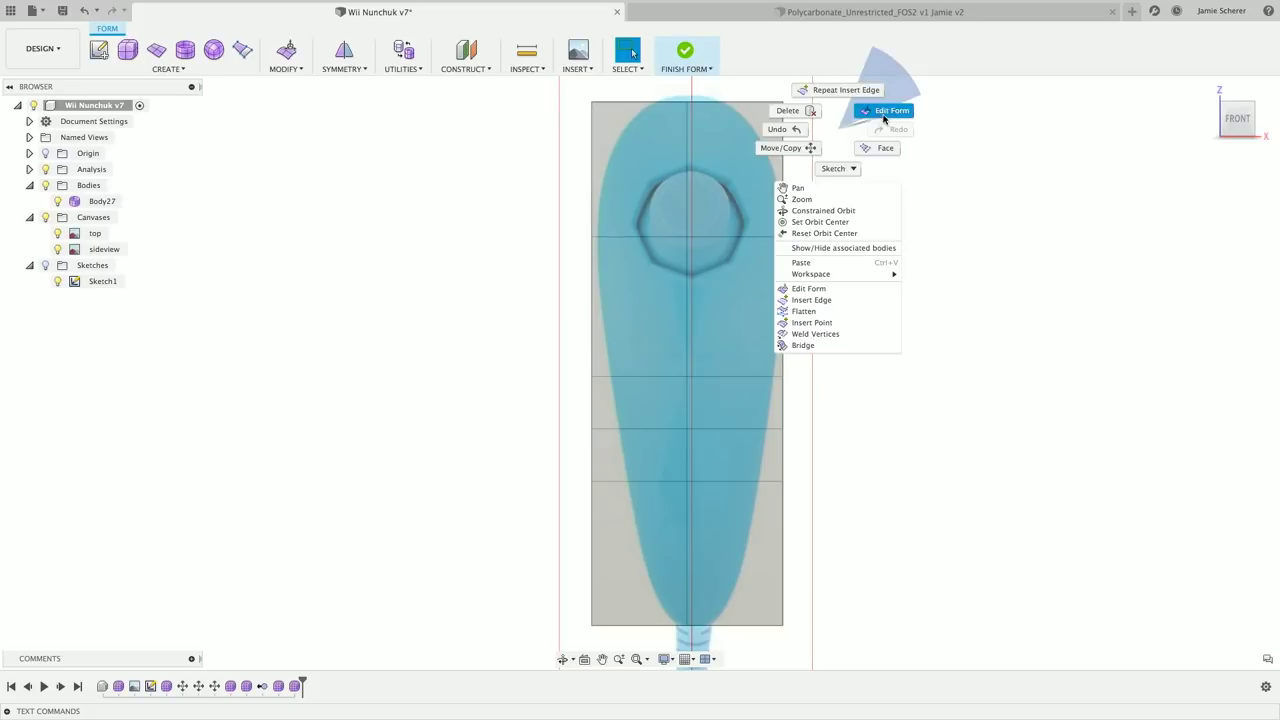
# Pull the top-right, top-left and top-centre vertices down and inward to taper the top.
pyautogui.click(889, 111)
pyautogui.click(782, 101)
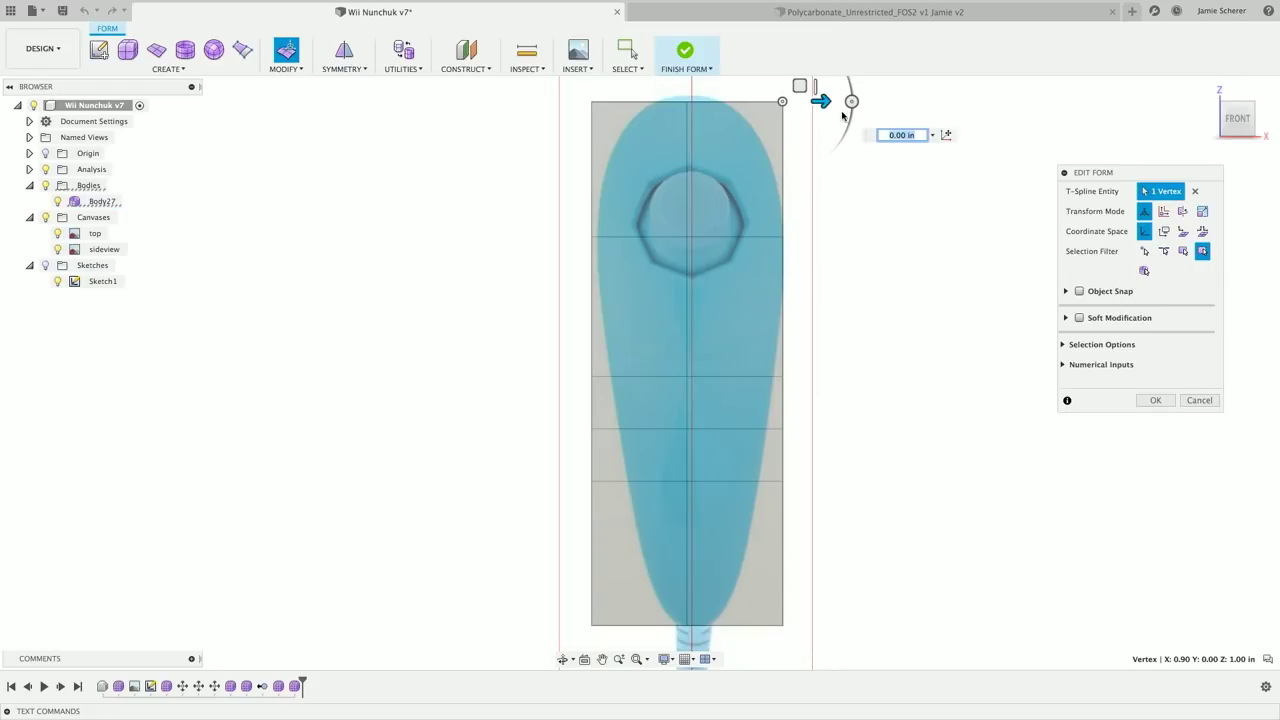
pyautogui.scroll(2, 837, 200)
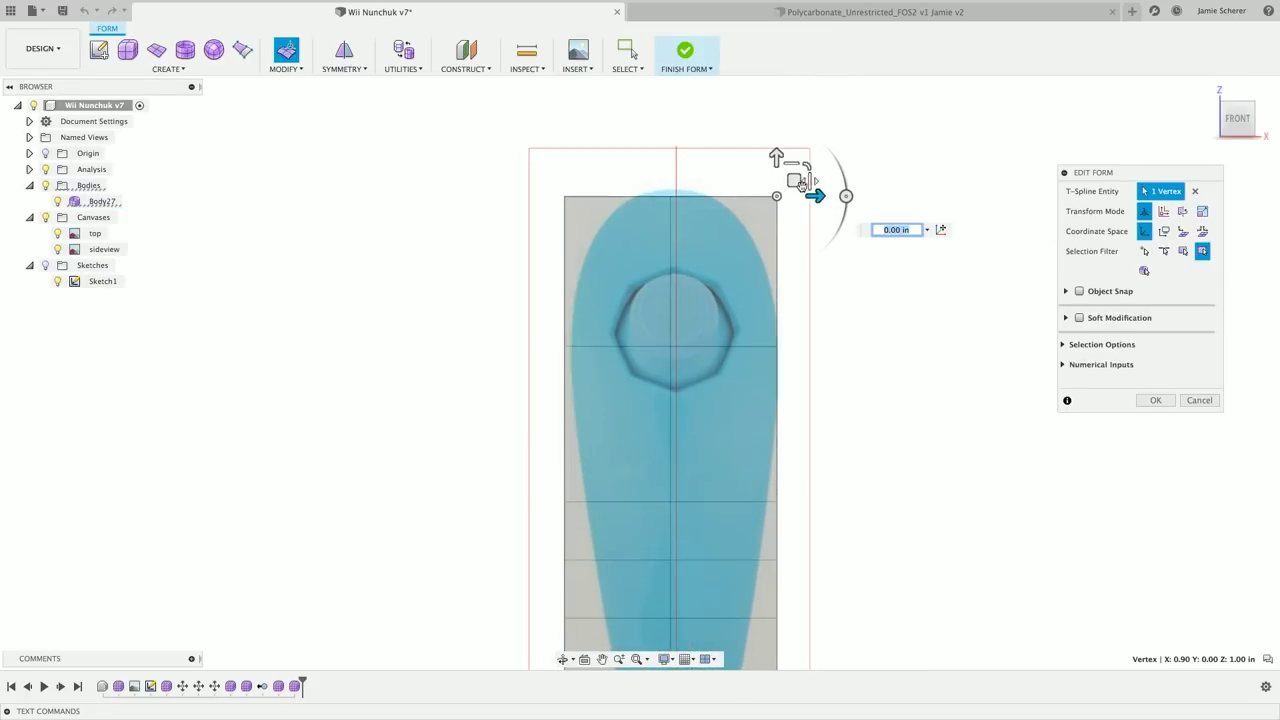
pyautogui.moveTo(799, 186); pyautogui.dragTo(751, 197)
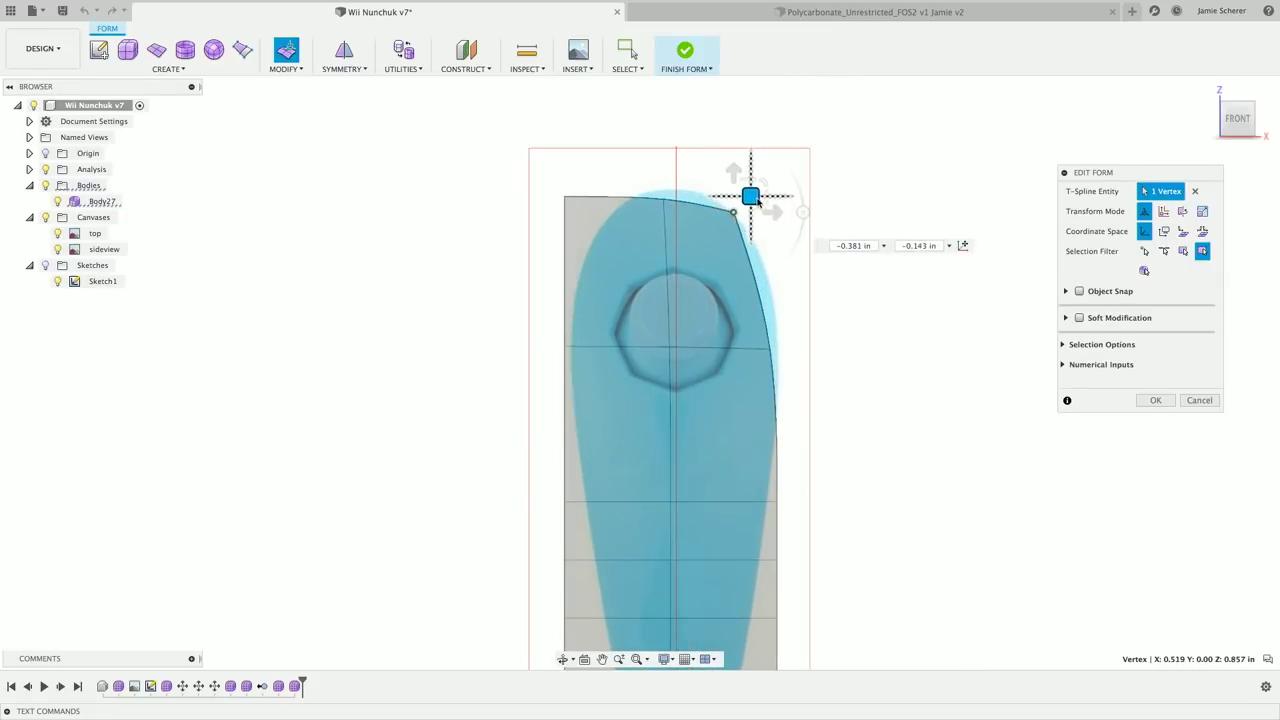
pyautogui.click(564, 198)
pyautogui.moveTo(581, 182); pyautogui.dragTo(687, 177)
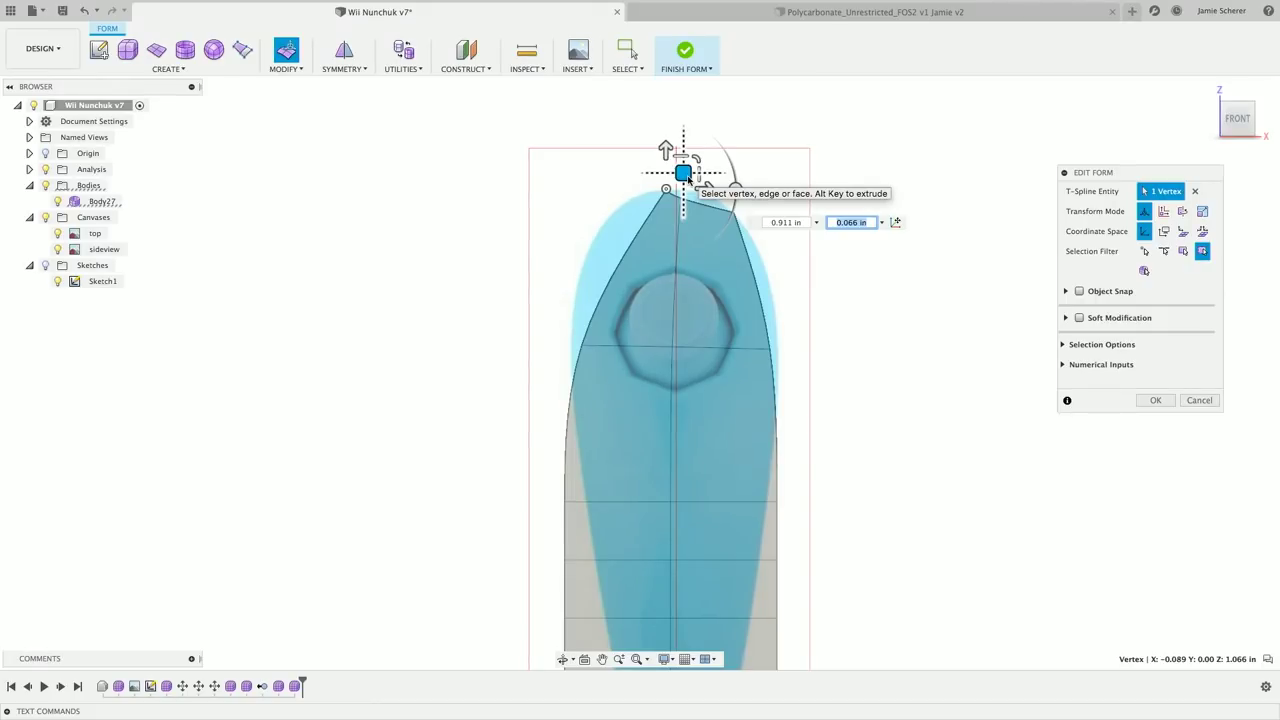
pyautogui.moveTo(686, 175); pyautogui.dragTo(630, 221)
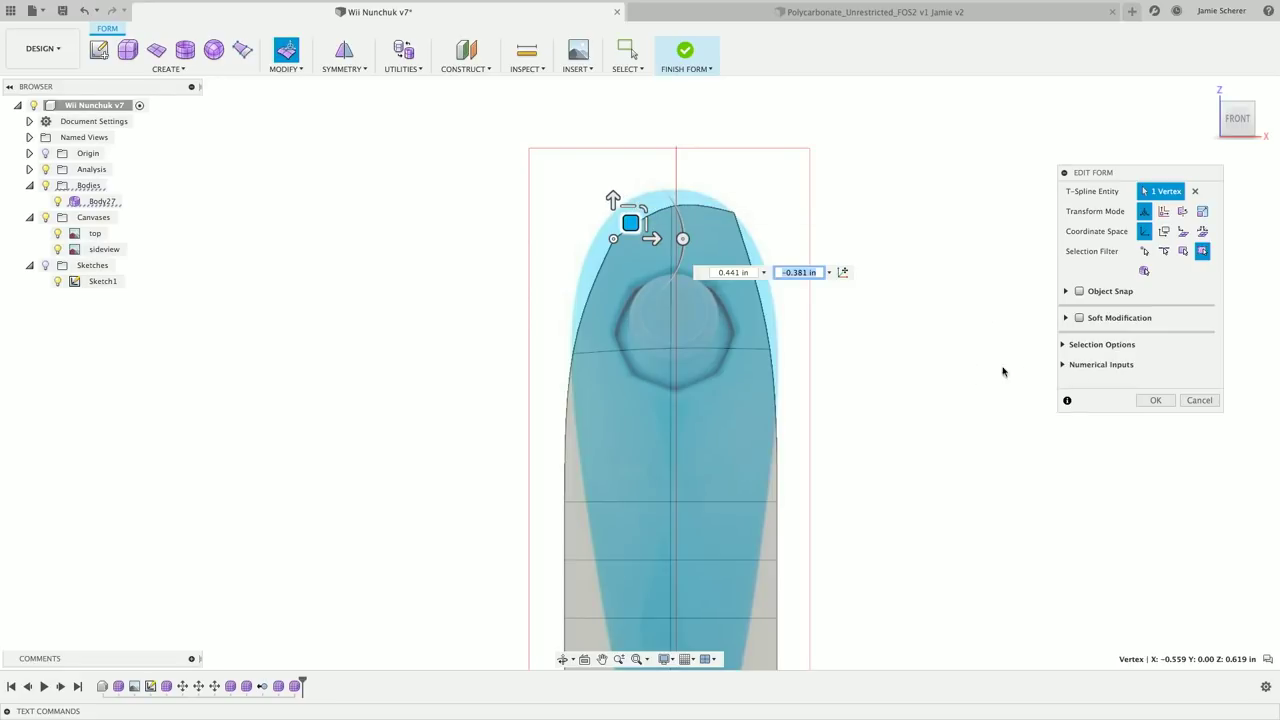
pyautogui.click(1152, 402)
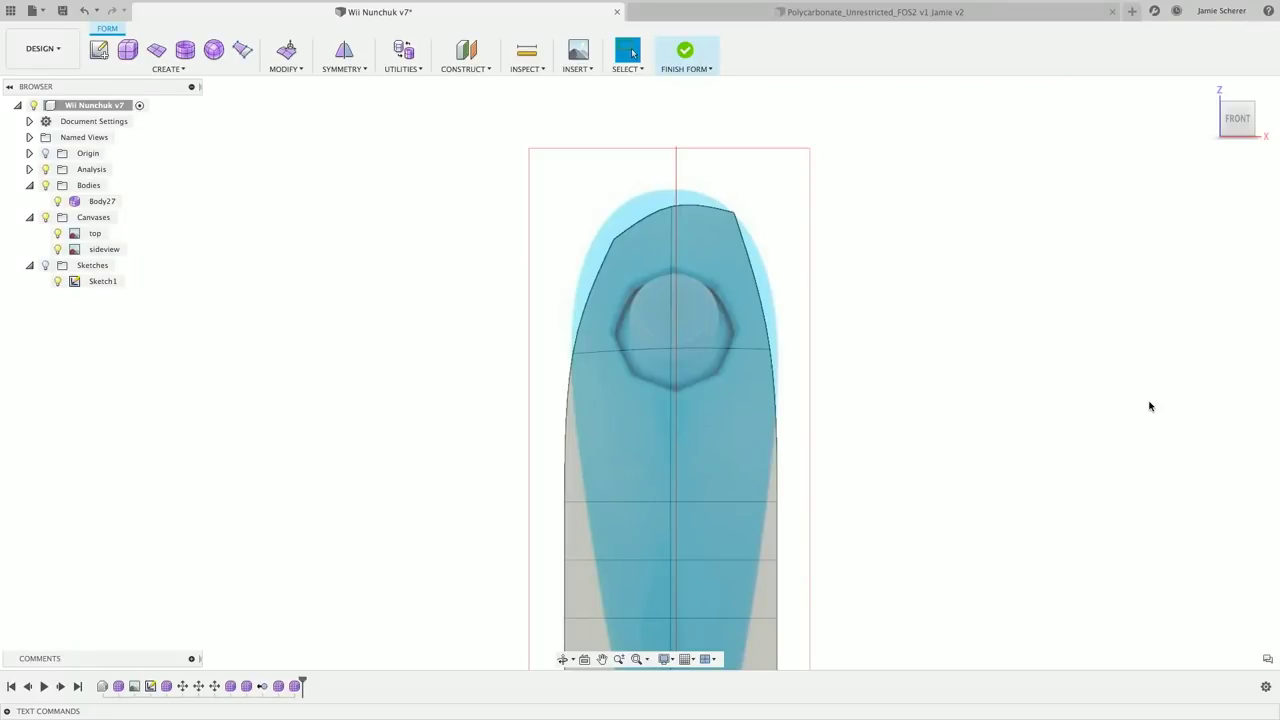
pyautogui.click(342, 70)
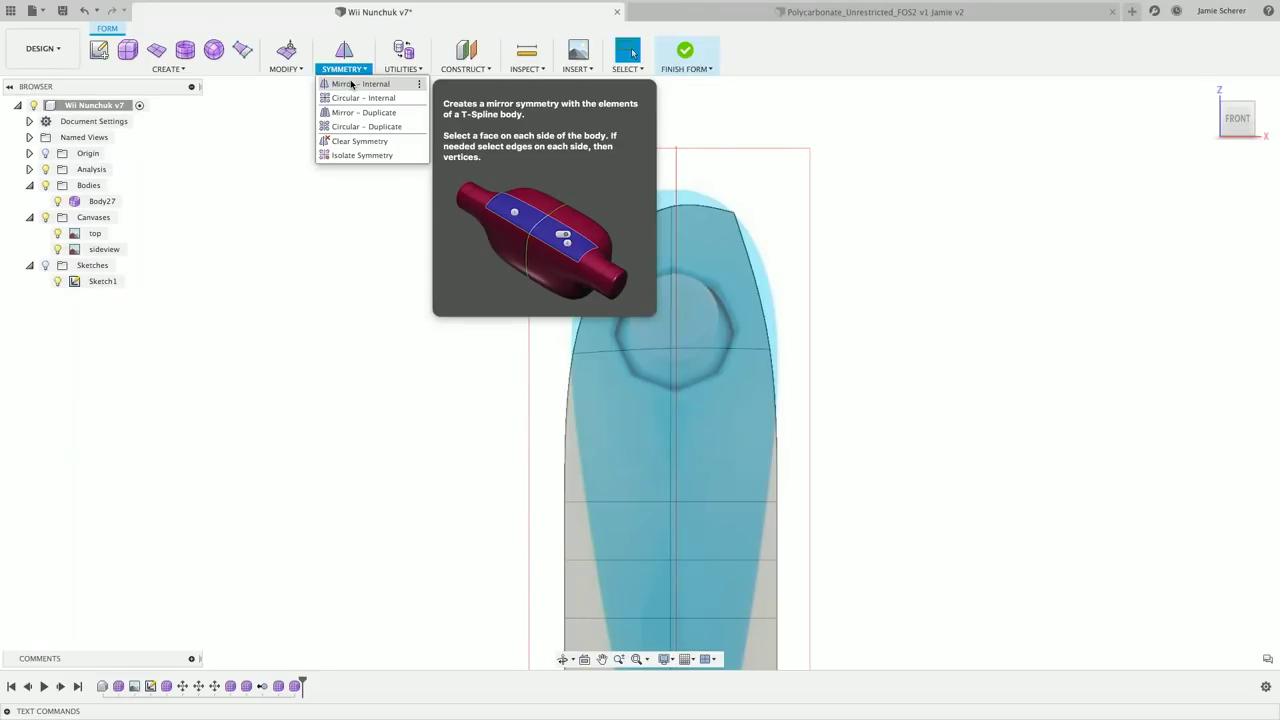
# Try Mirror – Internal twice, picking the right then left top faces.
pyautogui.click(351, 84)
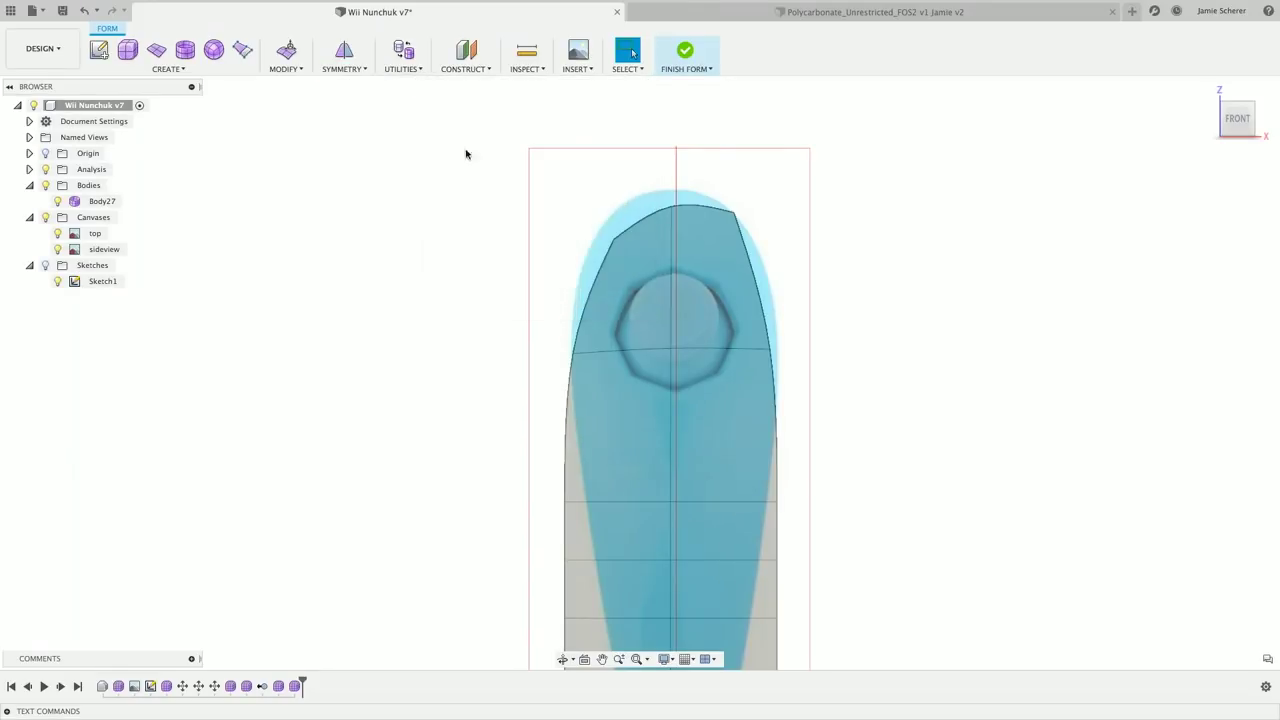
pyautogui.click(722, 272)
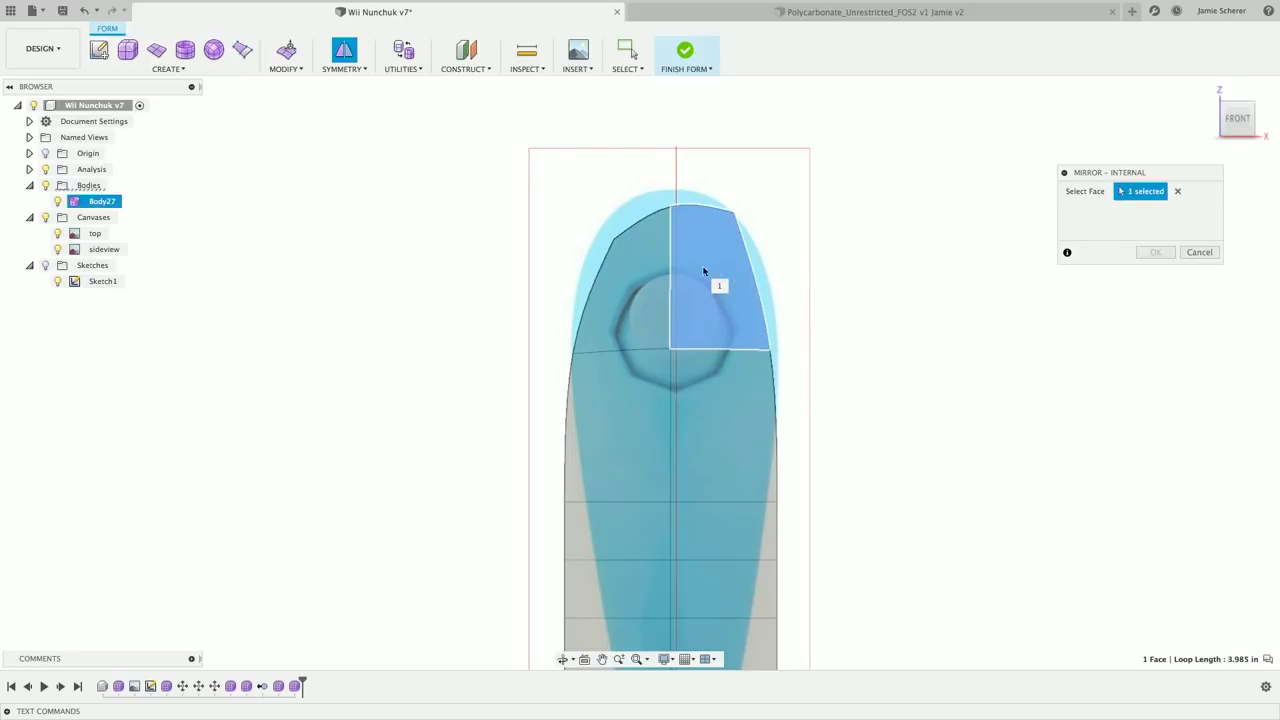
pyautogui.click(639, 280)
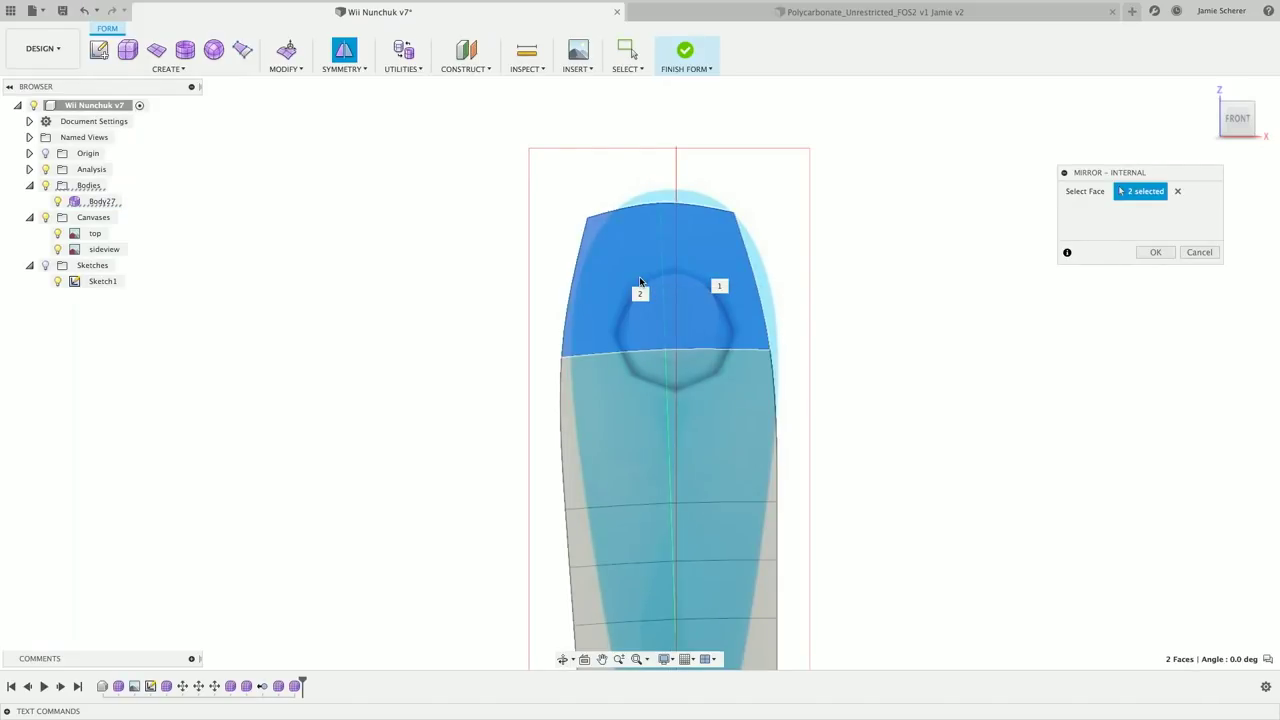
pyautogui.press('Return')
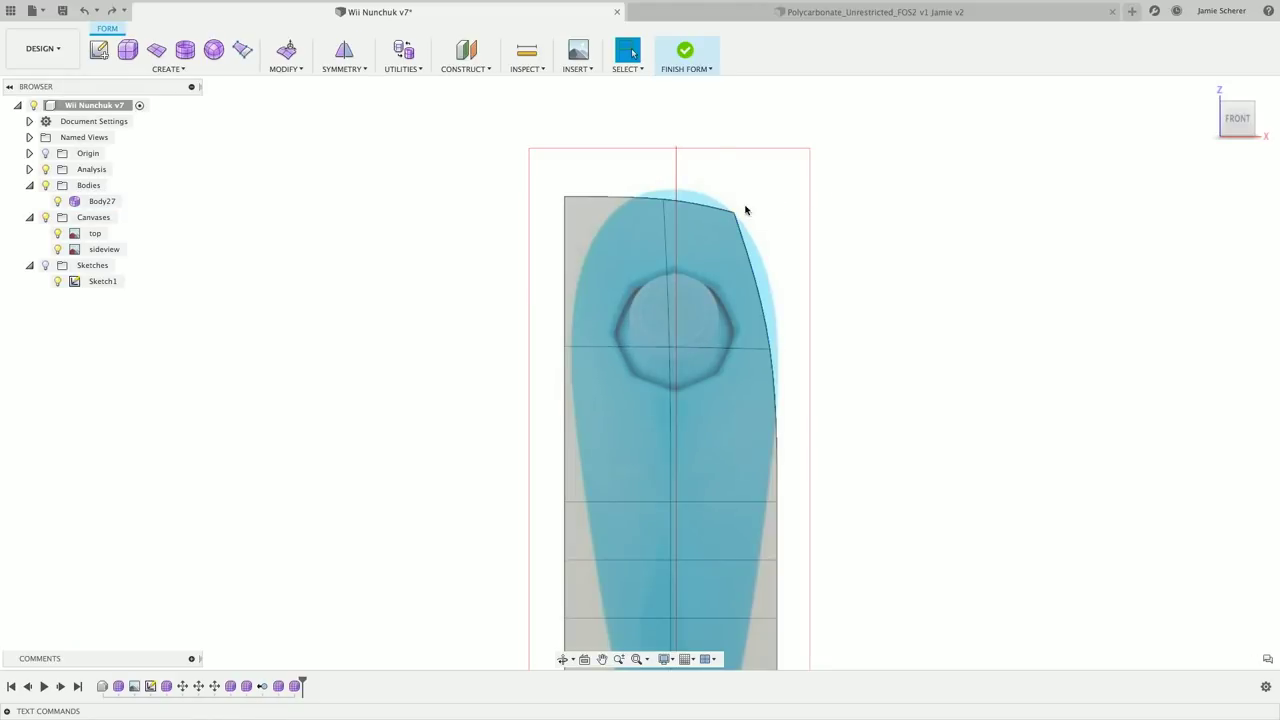
pyautogui.click(343, 69)
pyautogui.click(345, 86)
pyautogui.click(627, 283)
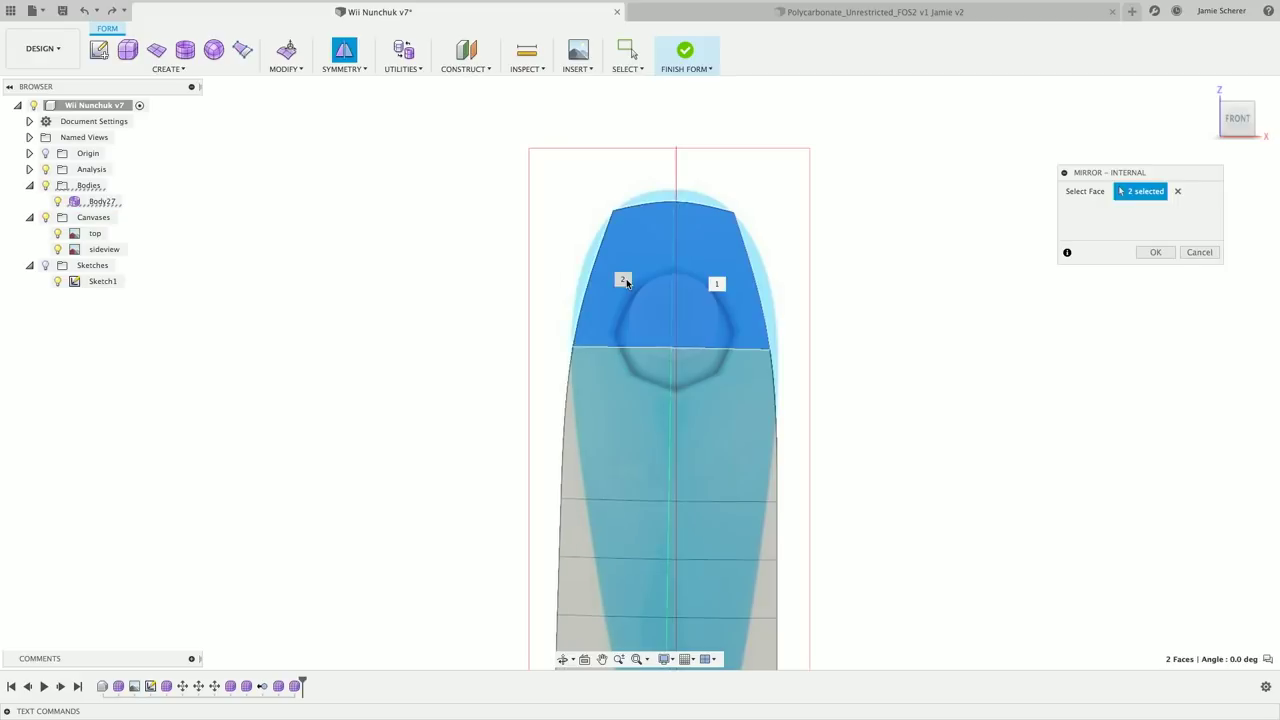
pyautogui.scroll(-3, 857, 206)
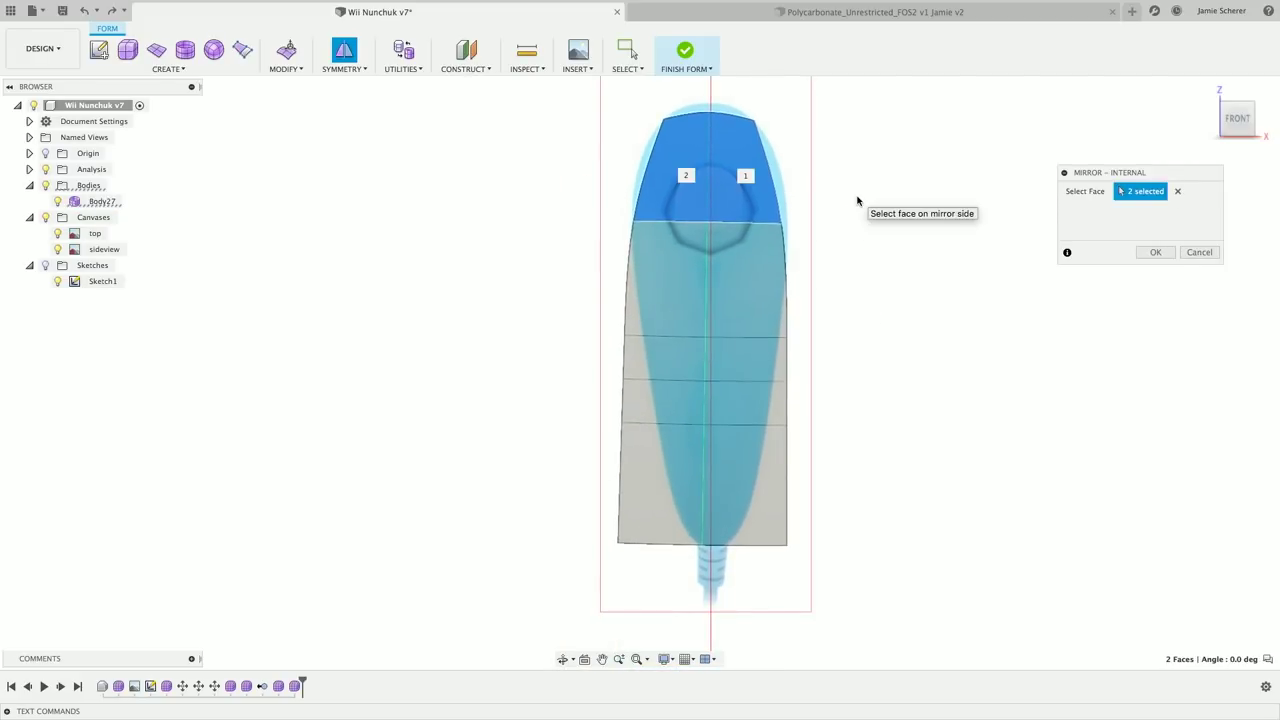
pyautogui.press('Return')
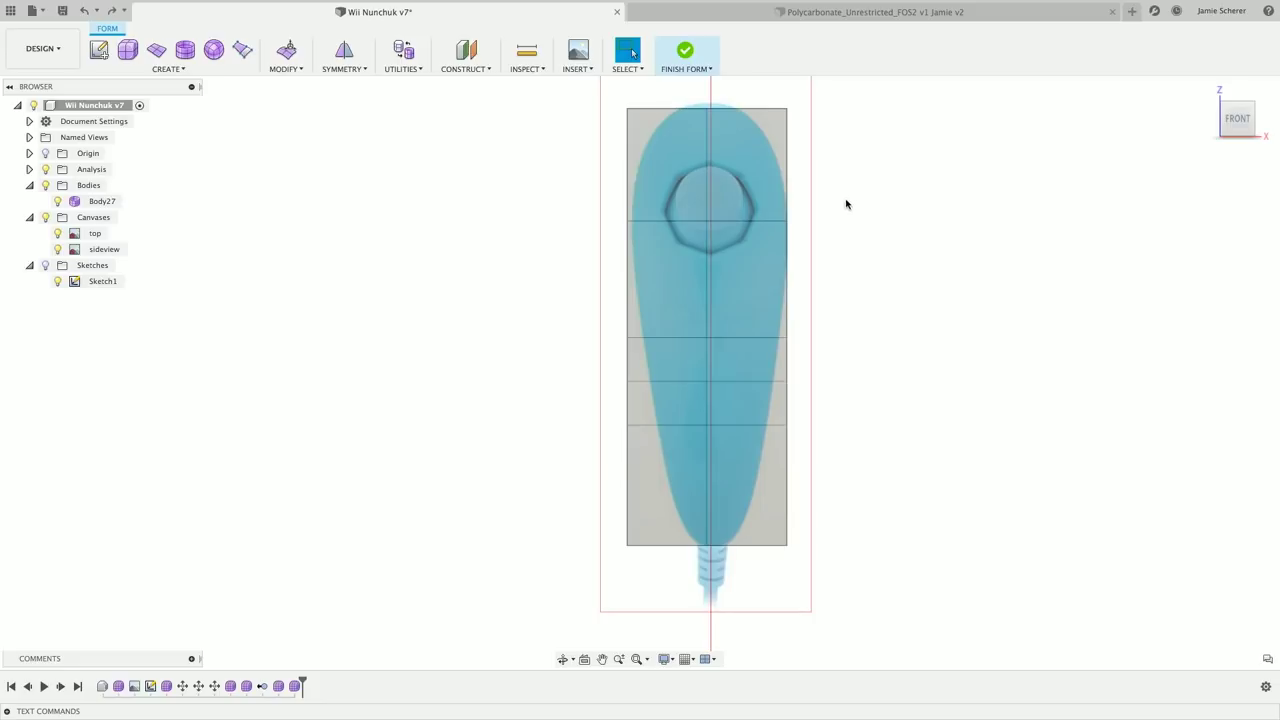
# Reapply Mirror – Internal on the right and left top faces and confirm with OK.
pyautogui.click(351, 69)
pyautogui.click(343, 88)
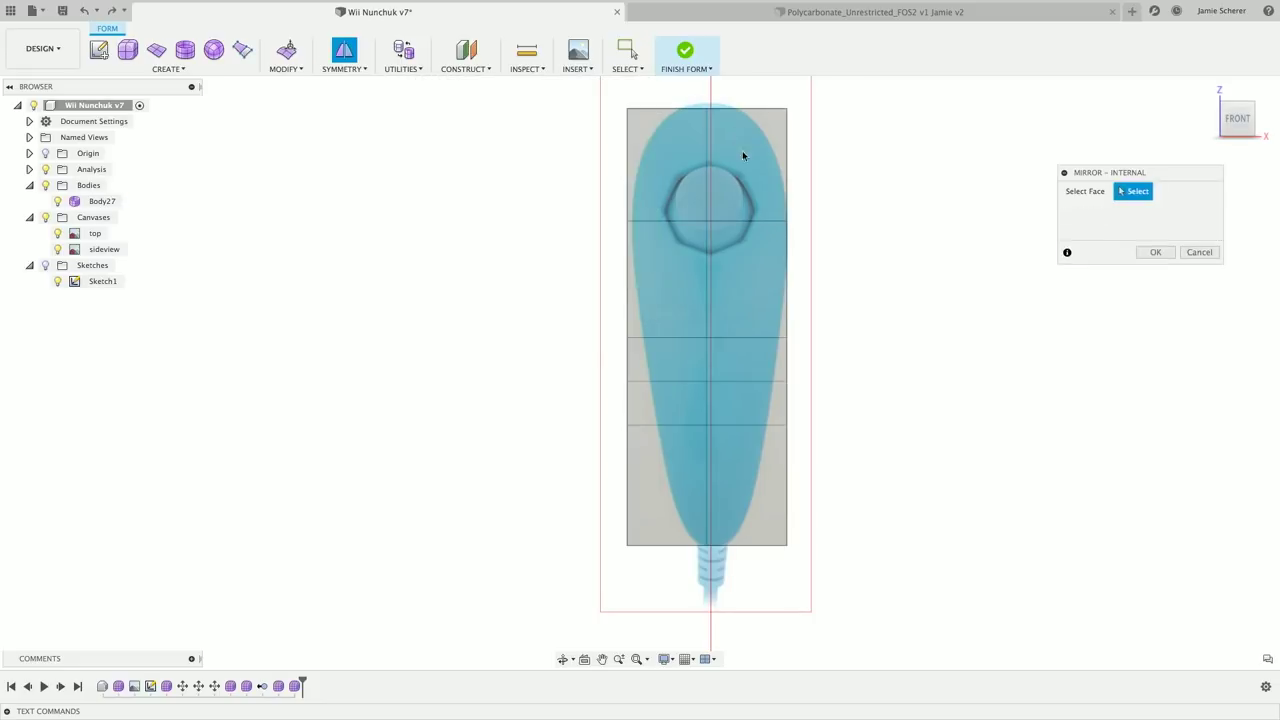
pyautogui.click(740, 140)
pyautogui.click(668, 163)
pyautogui.click(1156, 253)
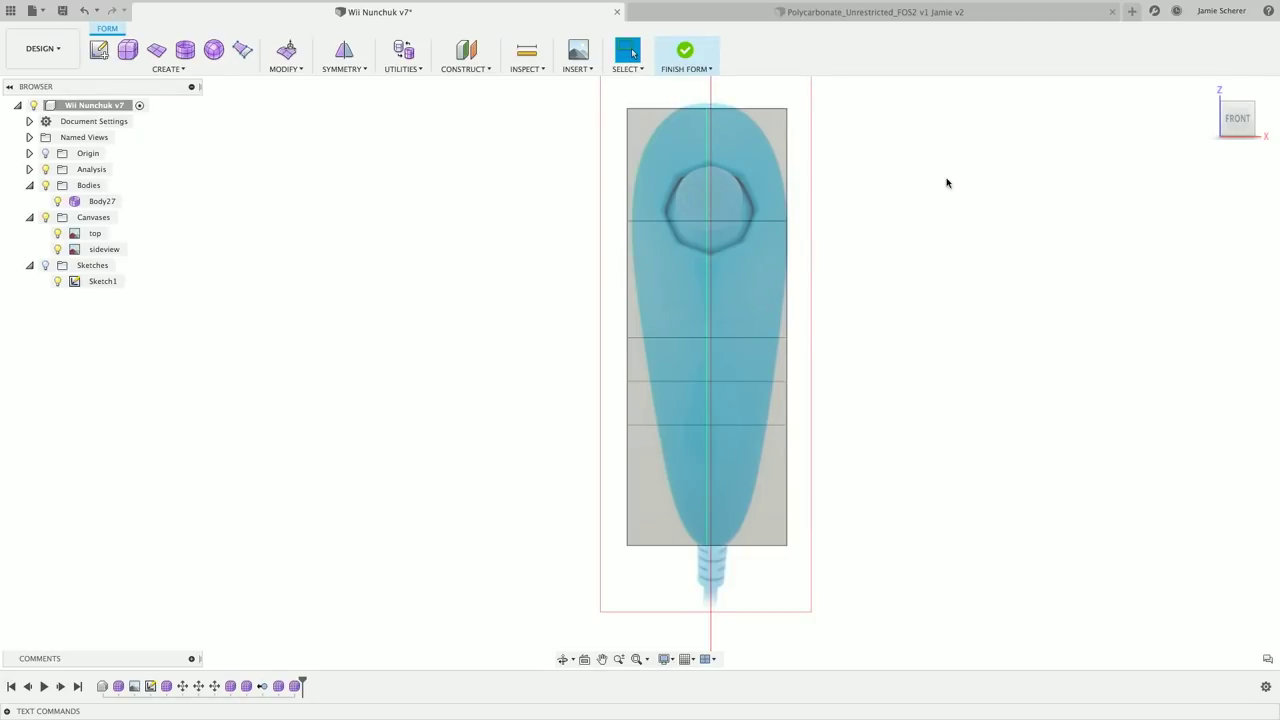
# Pull the top corner vertex inward to round the body's top.
pyautogui.rightClick(790, 108)
pyautogui.click(831, 91)
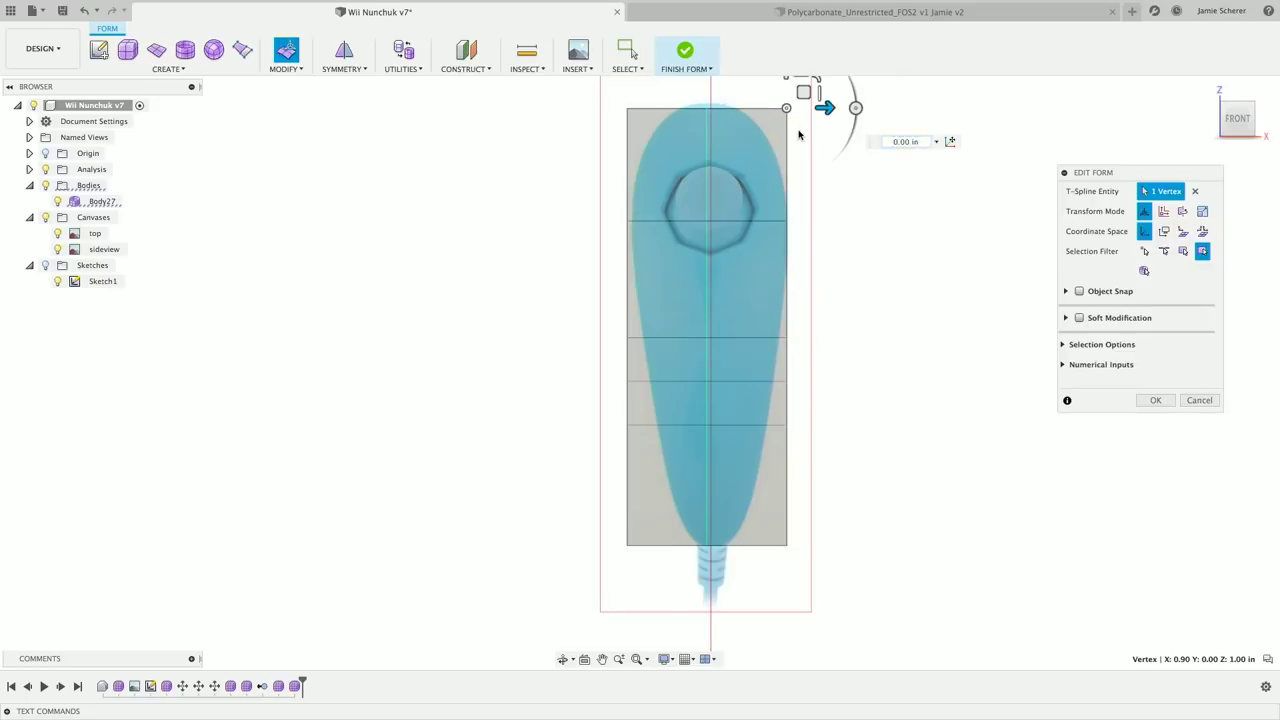
pyautogui.moveTo(801, 95); pyautogui.dragTo(771, 102)
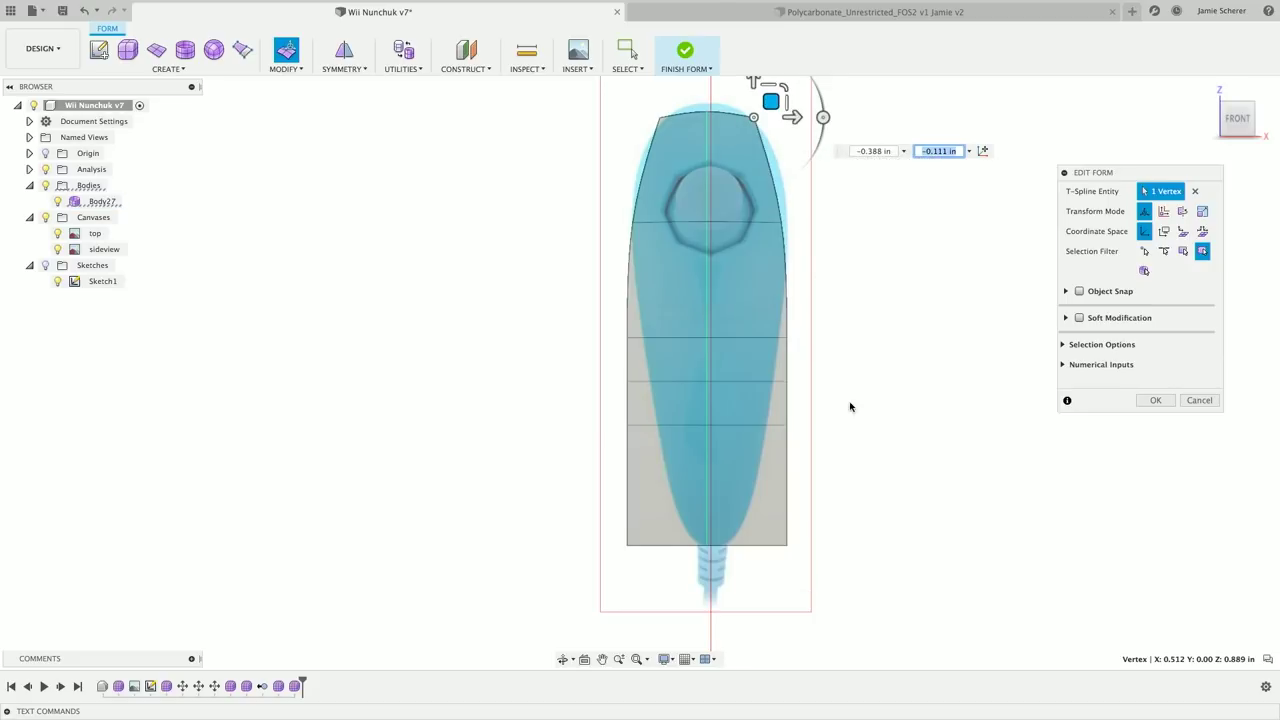
# Scale both bottom edges inward to narrow the body toward the cord.
pyautogui.click(676, 549)
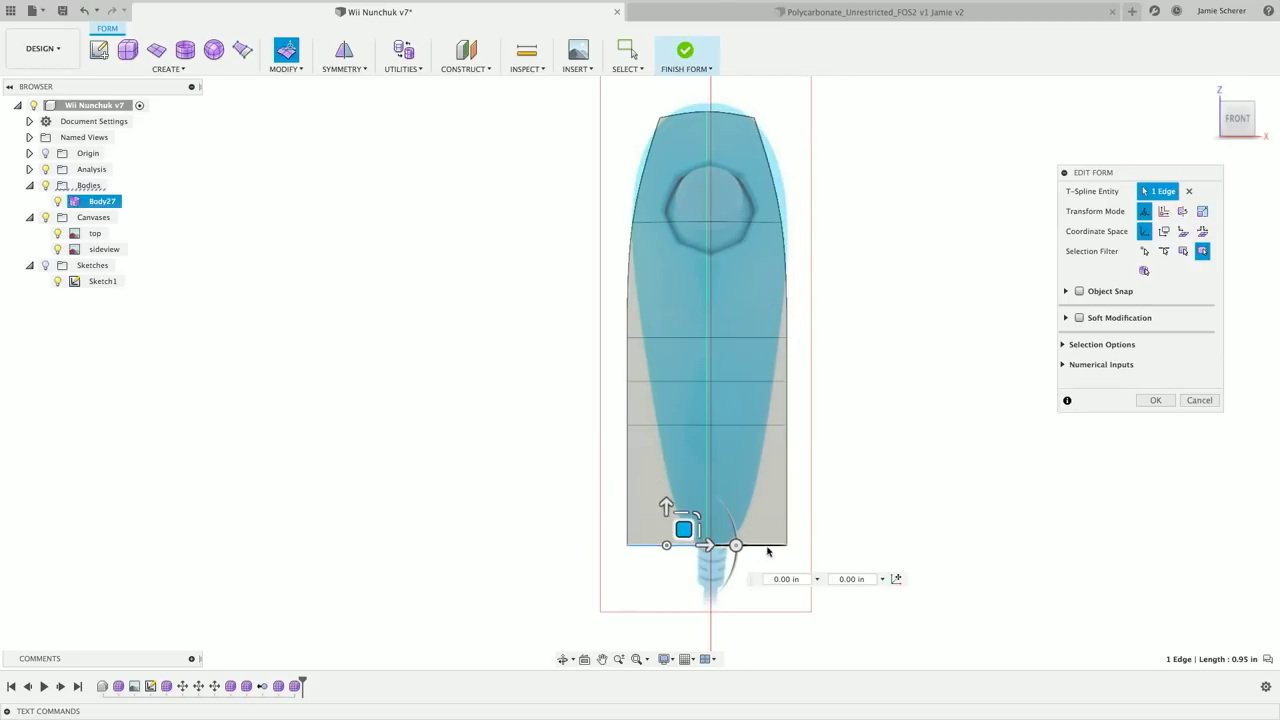
pyautogui.click(768, 548)
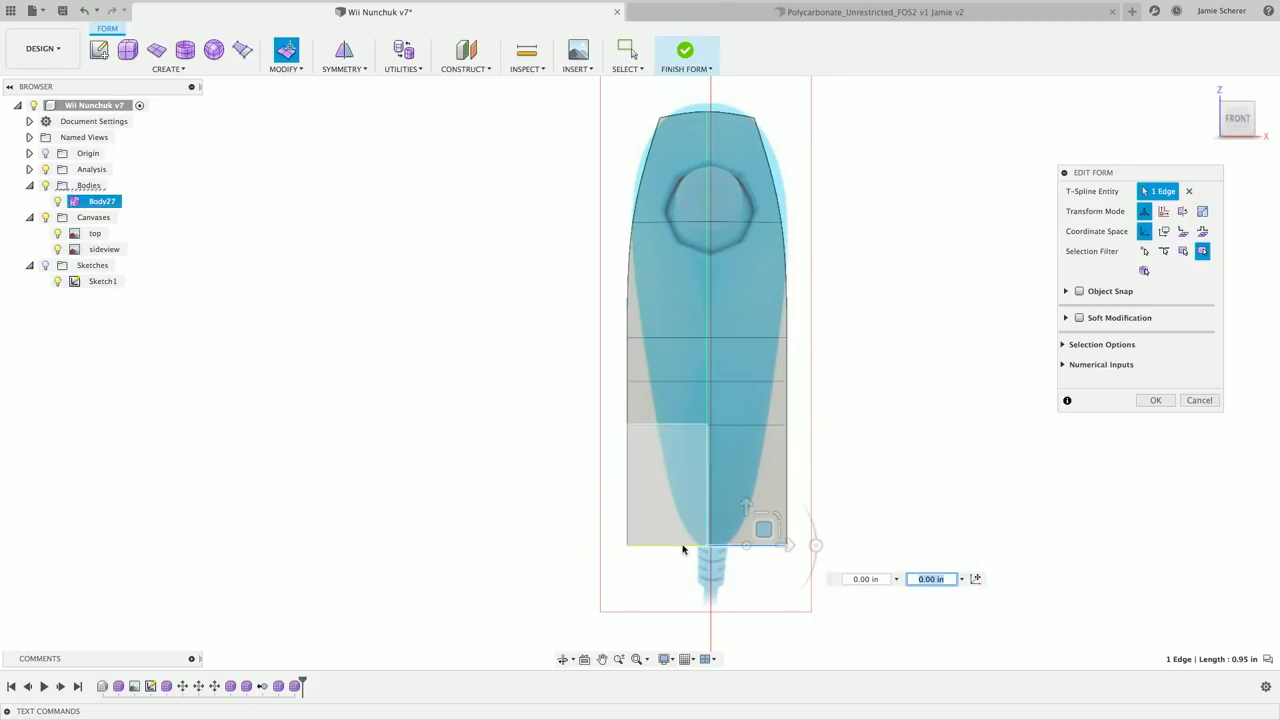
pyautogui.keyDown('shift'); pyautogui.click(711, 552); pyautogui.keyUp('shift')
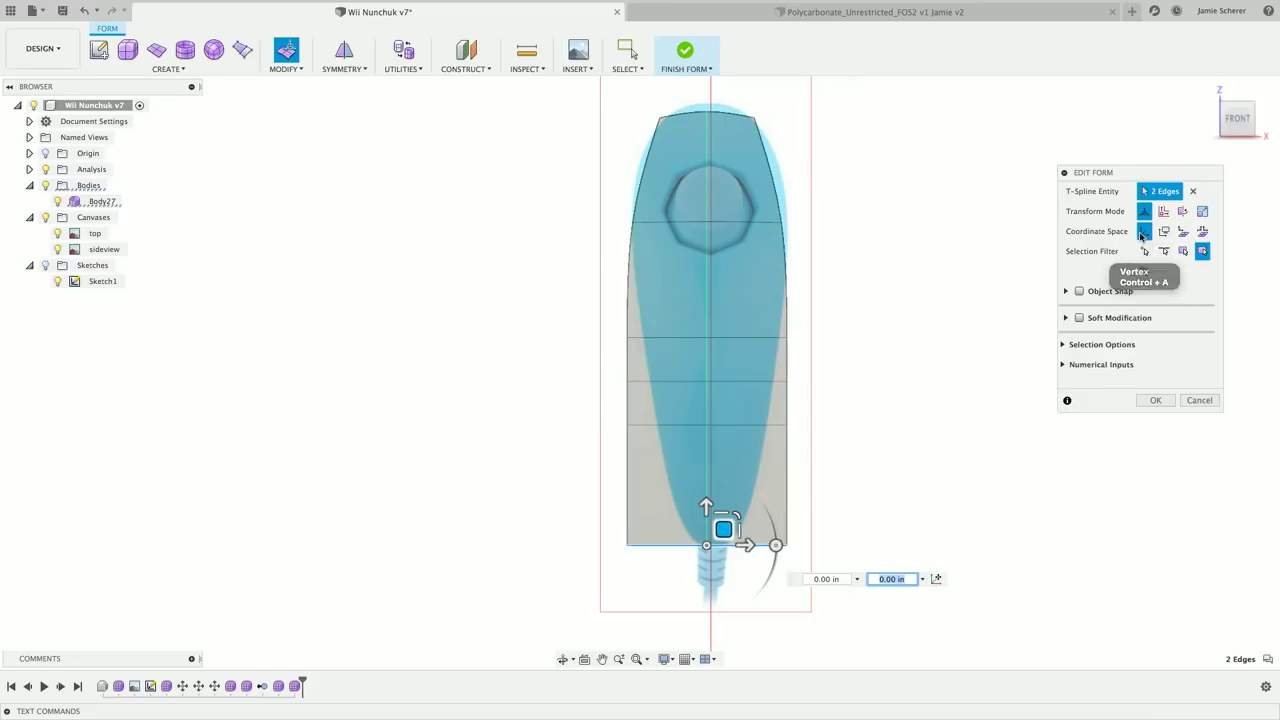
pyautogui.click(1201, 212)
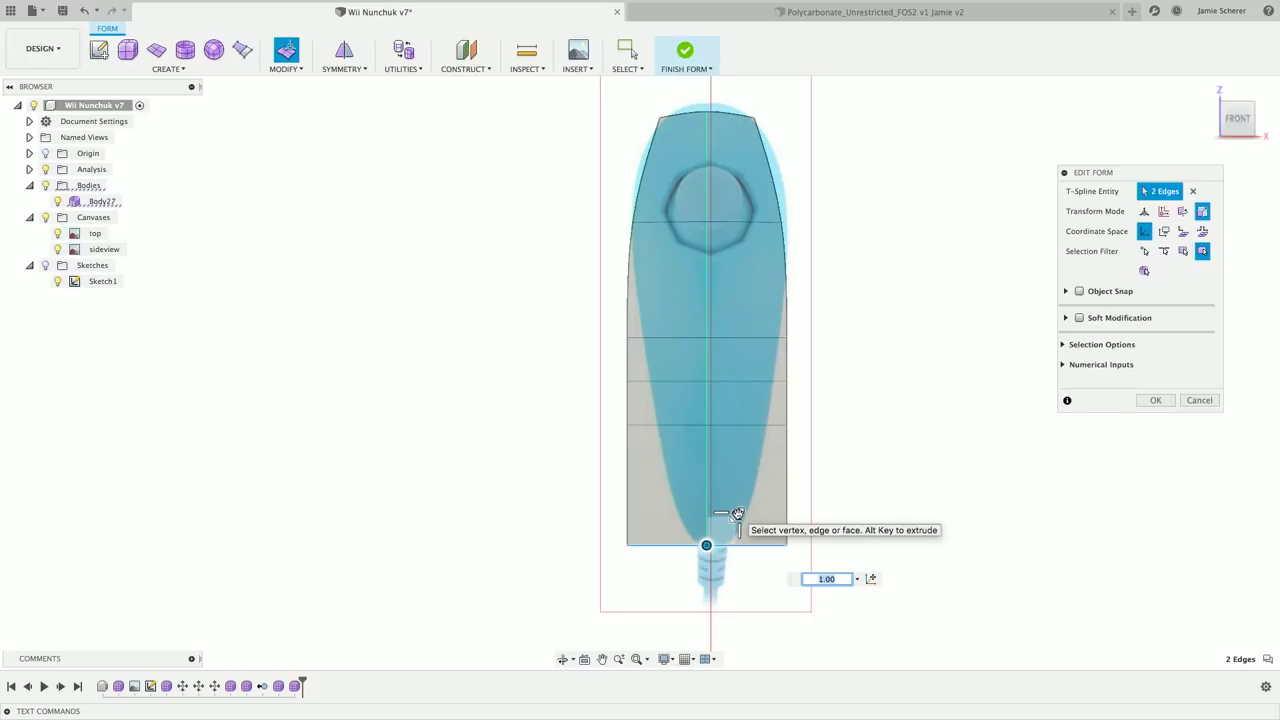
pyautogui.moveTo(737, 529); pyautogui.dragTo(694, 534)
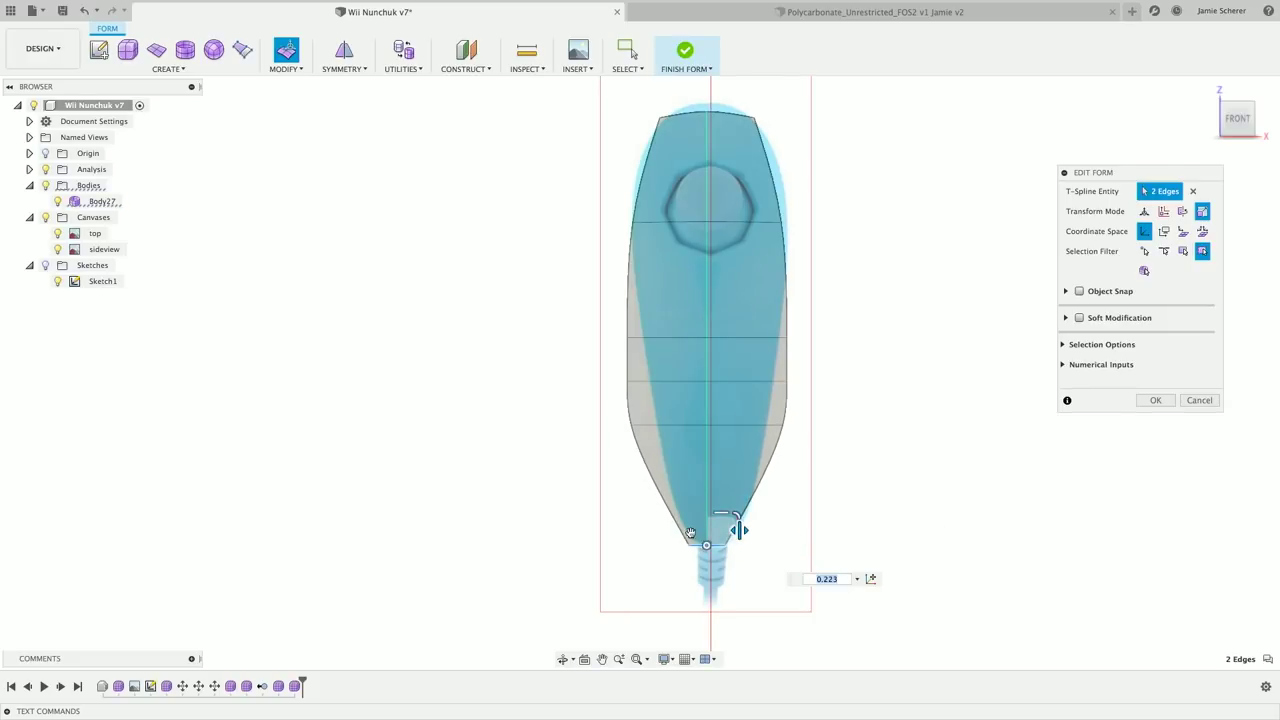
# Move a left-side vertex to follow the canvas outline and keep the new form.
pyautogui.click(630, 426)
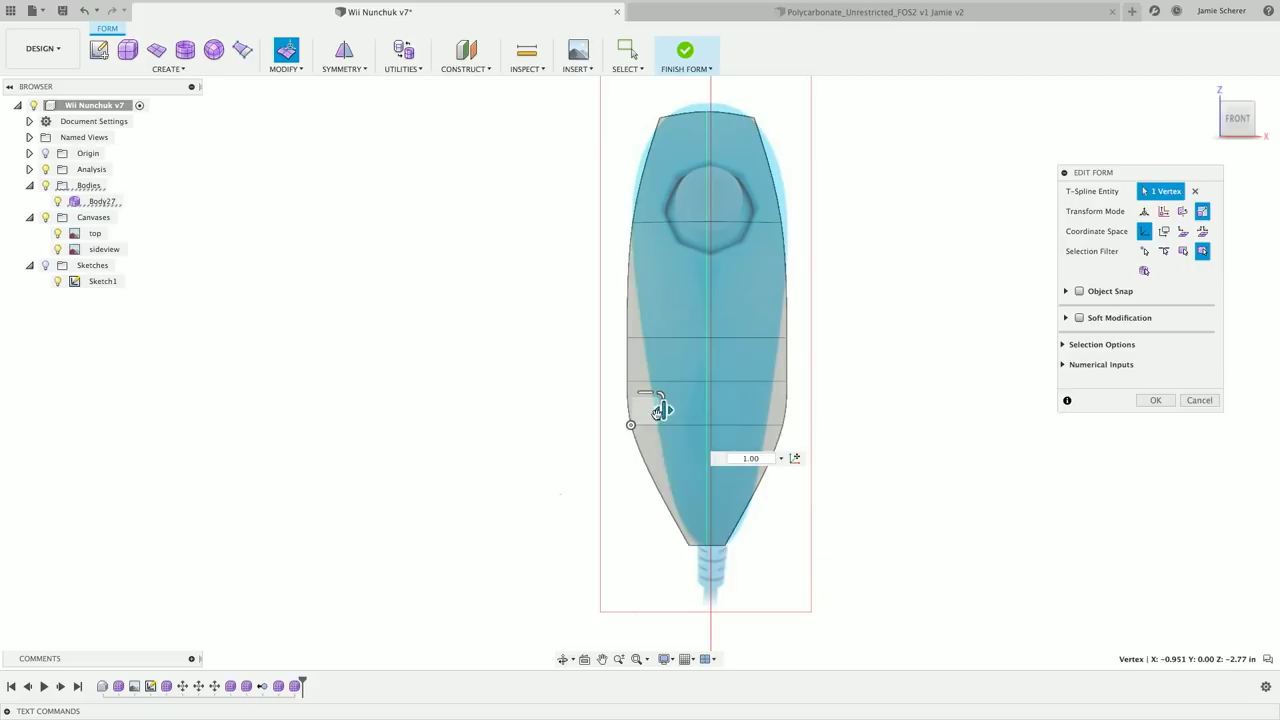
pyautogui.click(1144, 211)
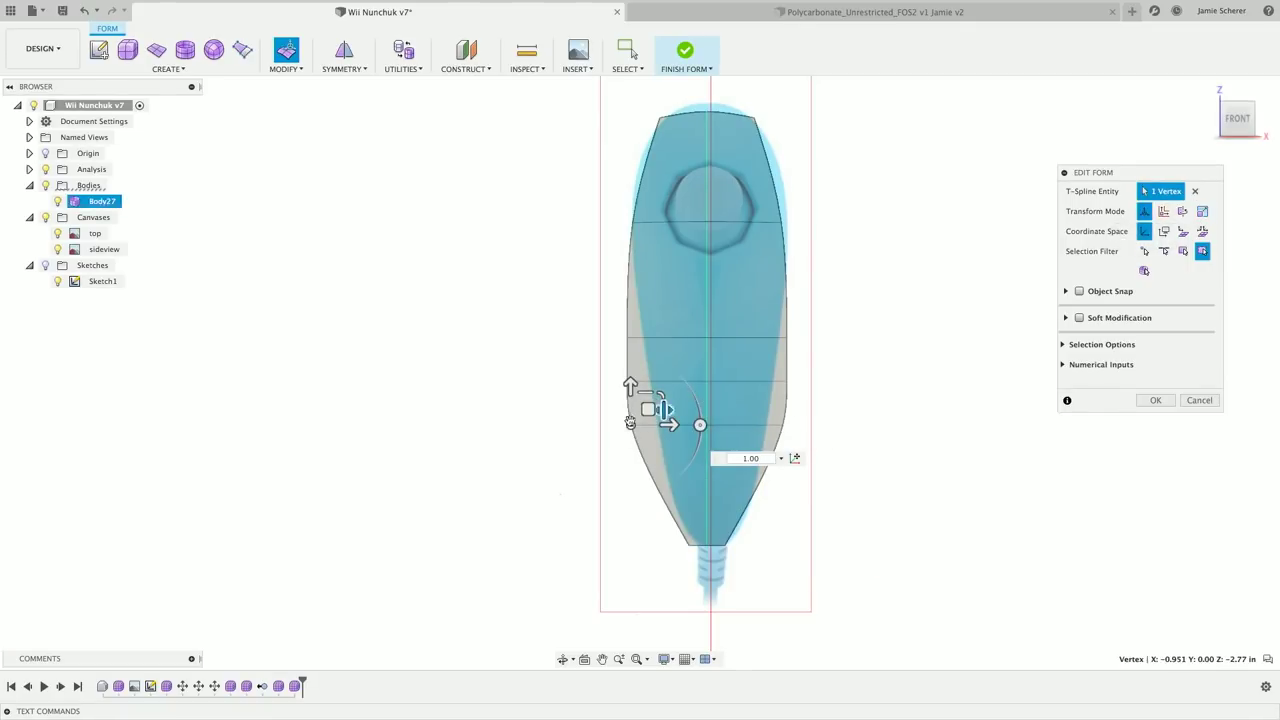
pyautogui.moveTo(651, 409); pyautogui.dragTo(683, 430)
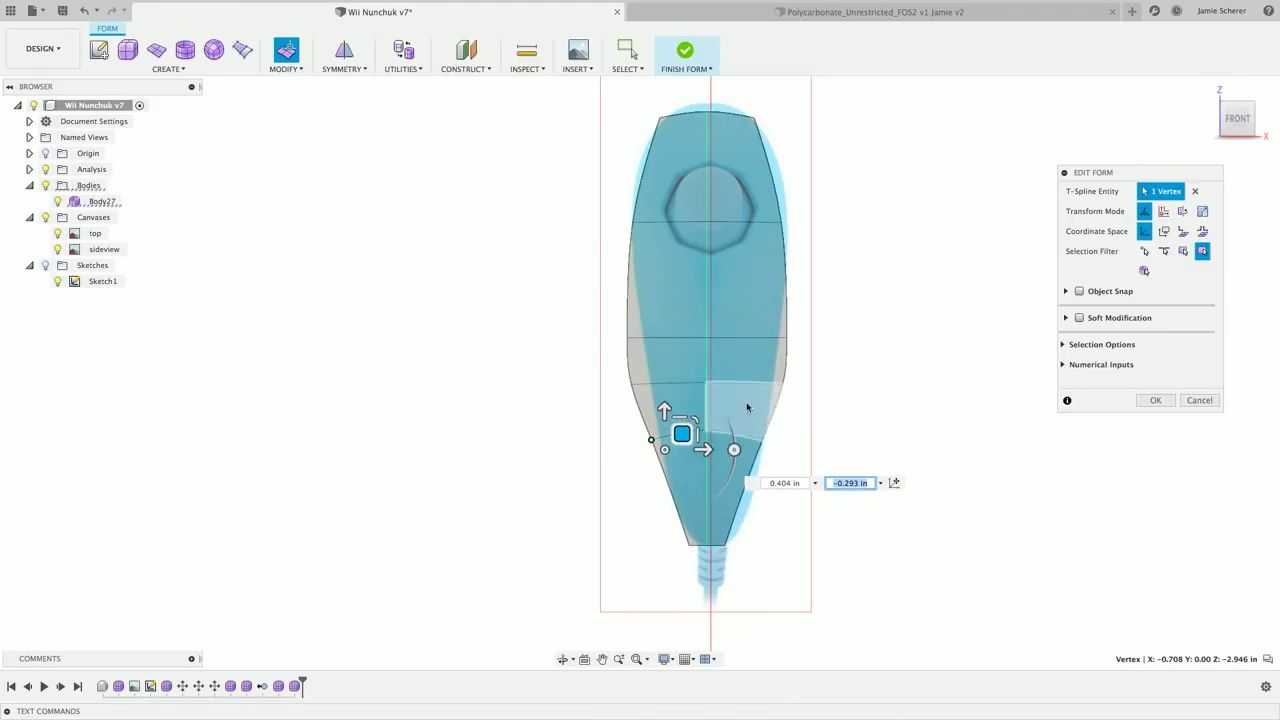
pyautogui.press('Escape')
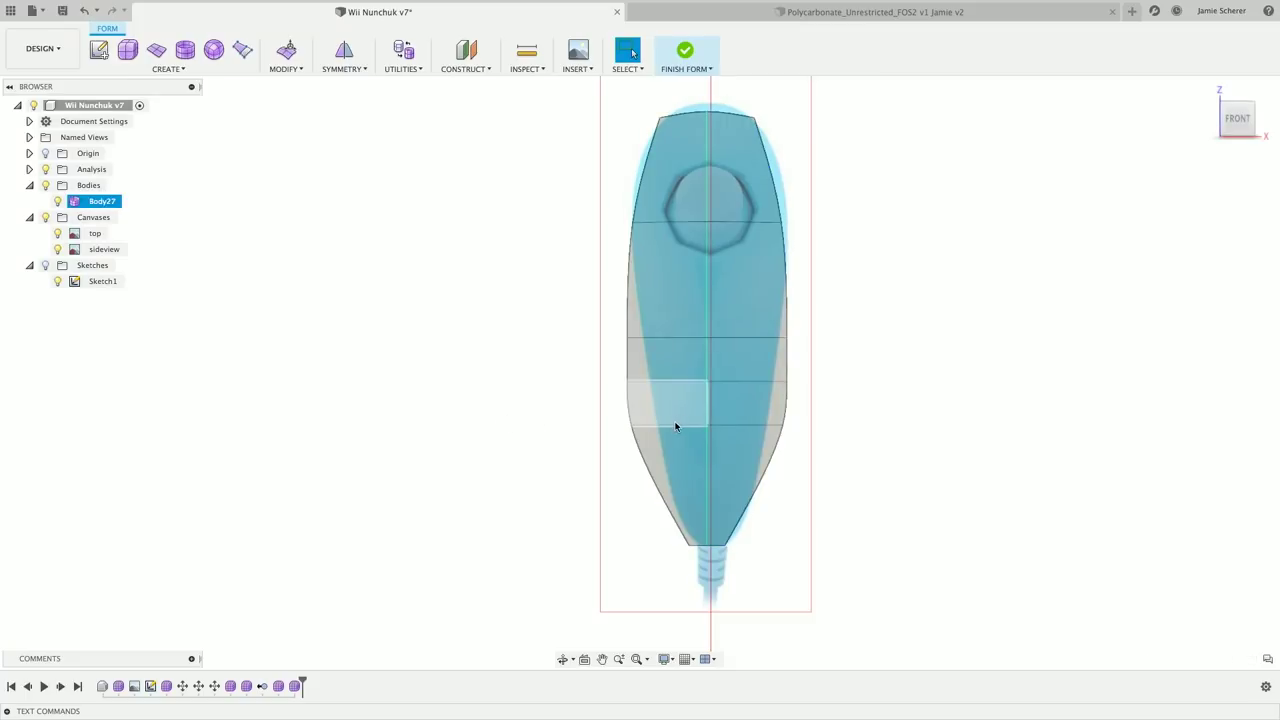
pyautogui.click(773, 429)
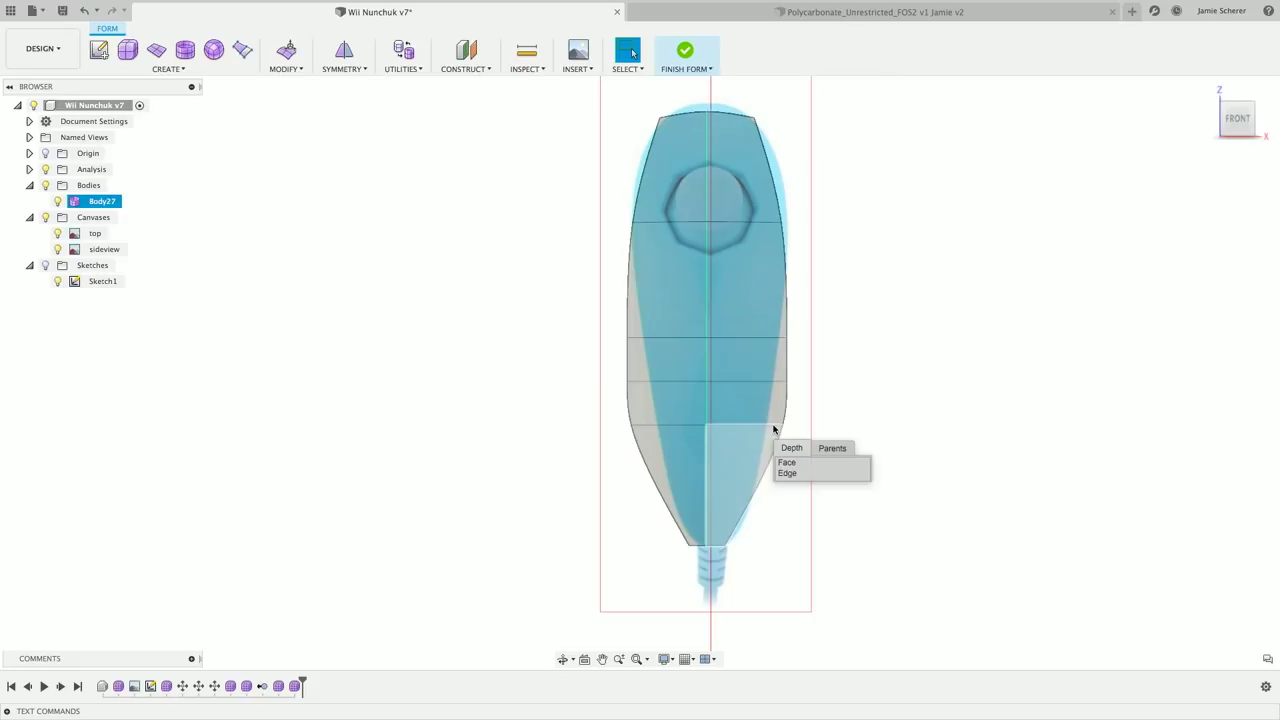
# Move the lower middle edge down the body to match the outline.
pyautogui.click(799, 473)
pyautogui.rightClick(872, 400)
pyautogui.click(900, 388)
pyautogui.moveTo(741, 413); pyautogui.dragTo(741, 441)
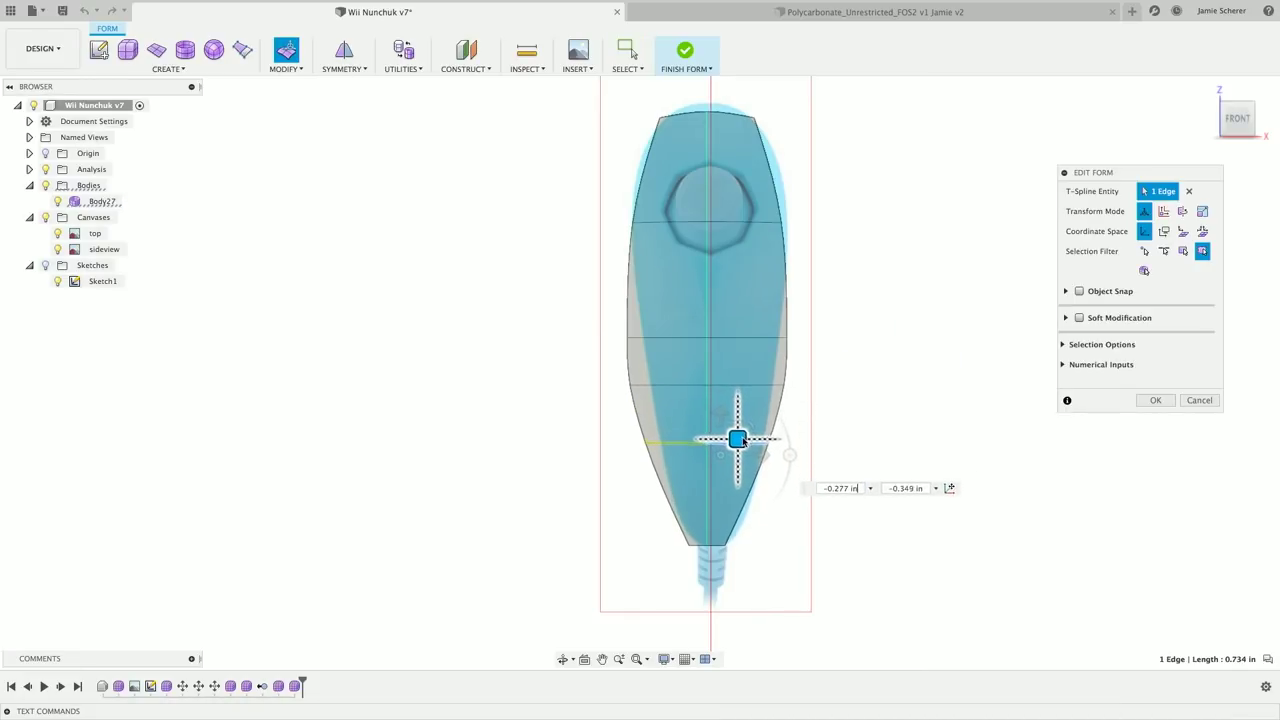
pyautogui.doubleClick(730, 322)
pyautogui.click(886, 330)
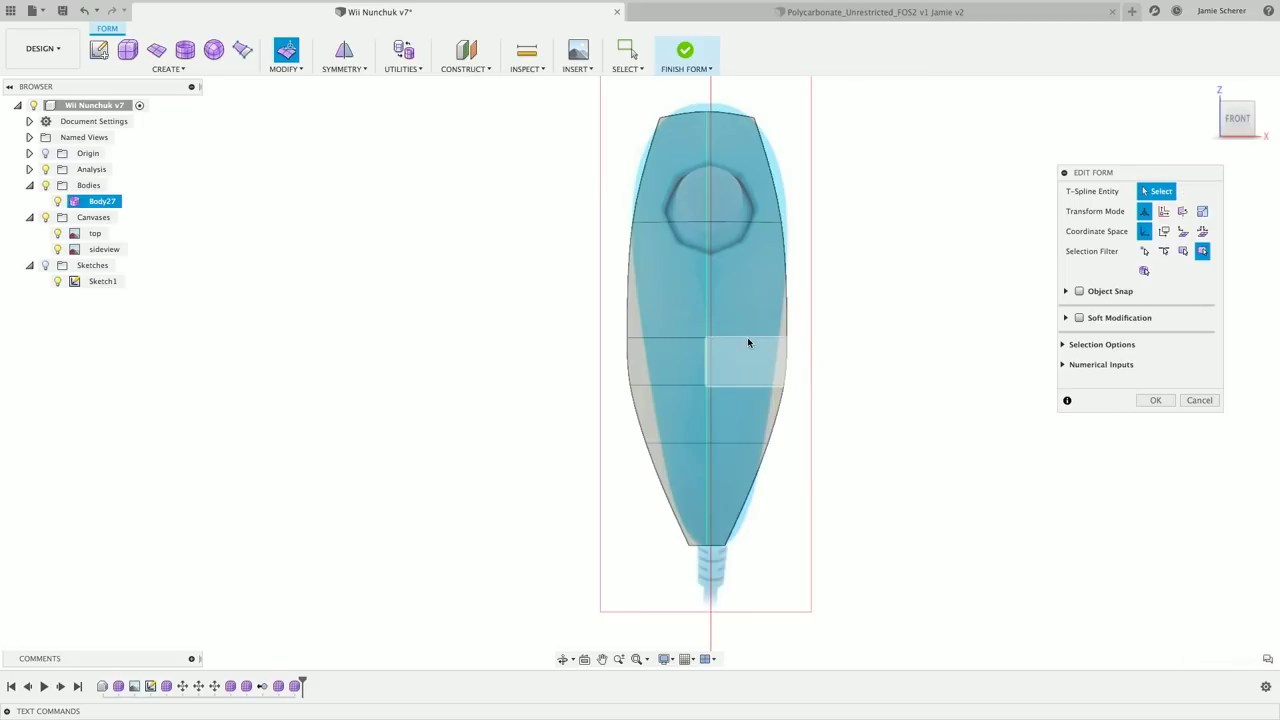
pyautogui.click(1157, 400)
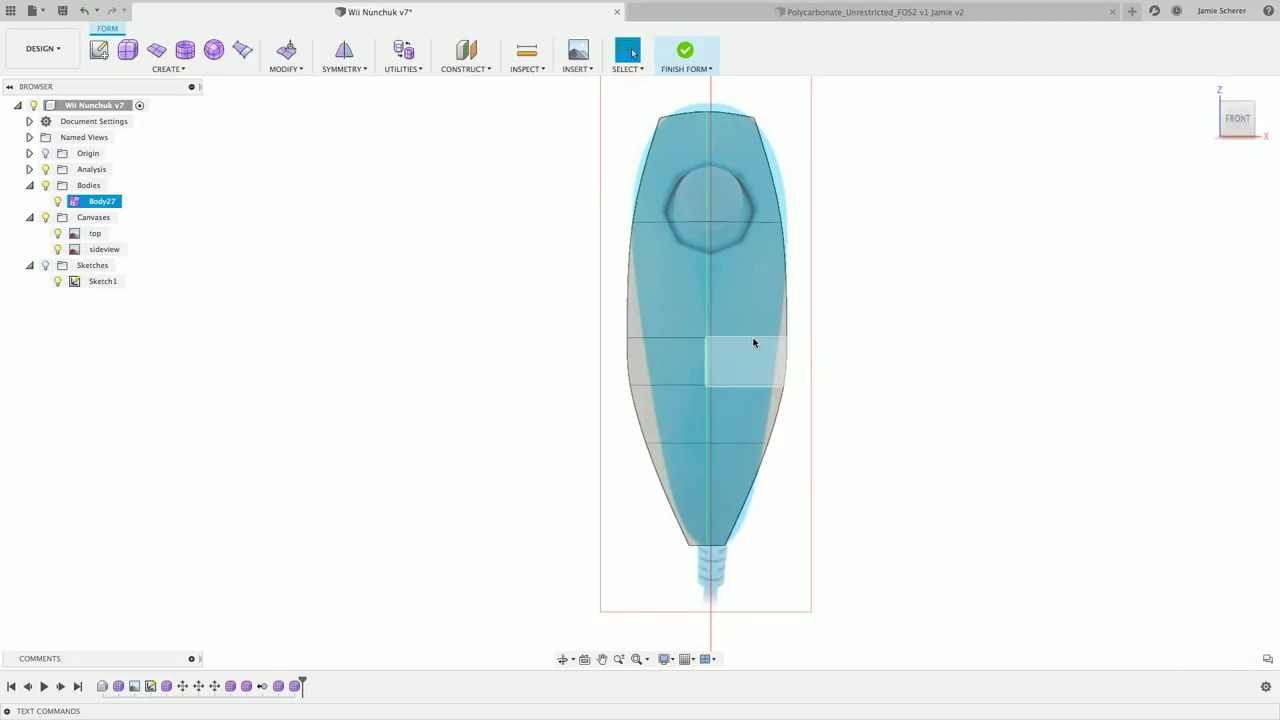
# Raise the middle and upper edges toward the thumbstick end of the body.
pyautogui.click(673, 339)
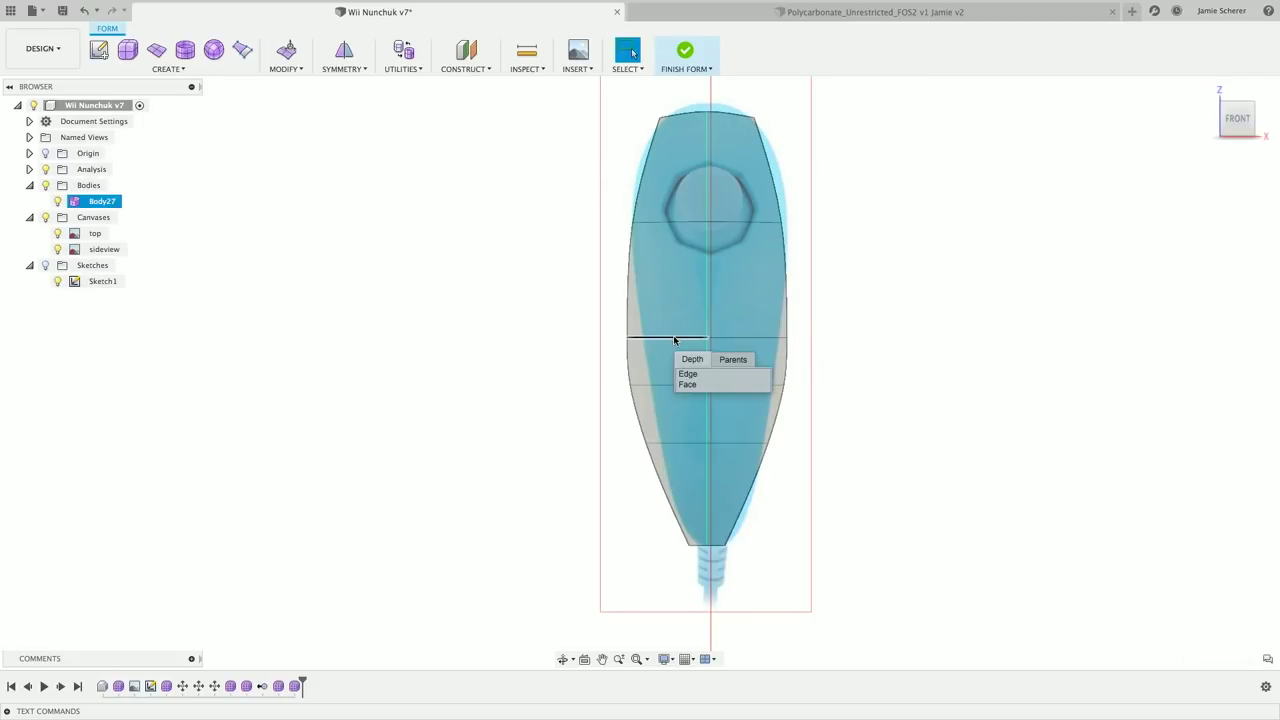
pyautogui.click(674, 339)
pyautogui.rightClick(677, 338)
pyautogui.click(734, 320)
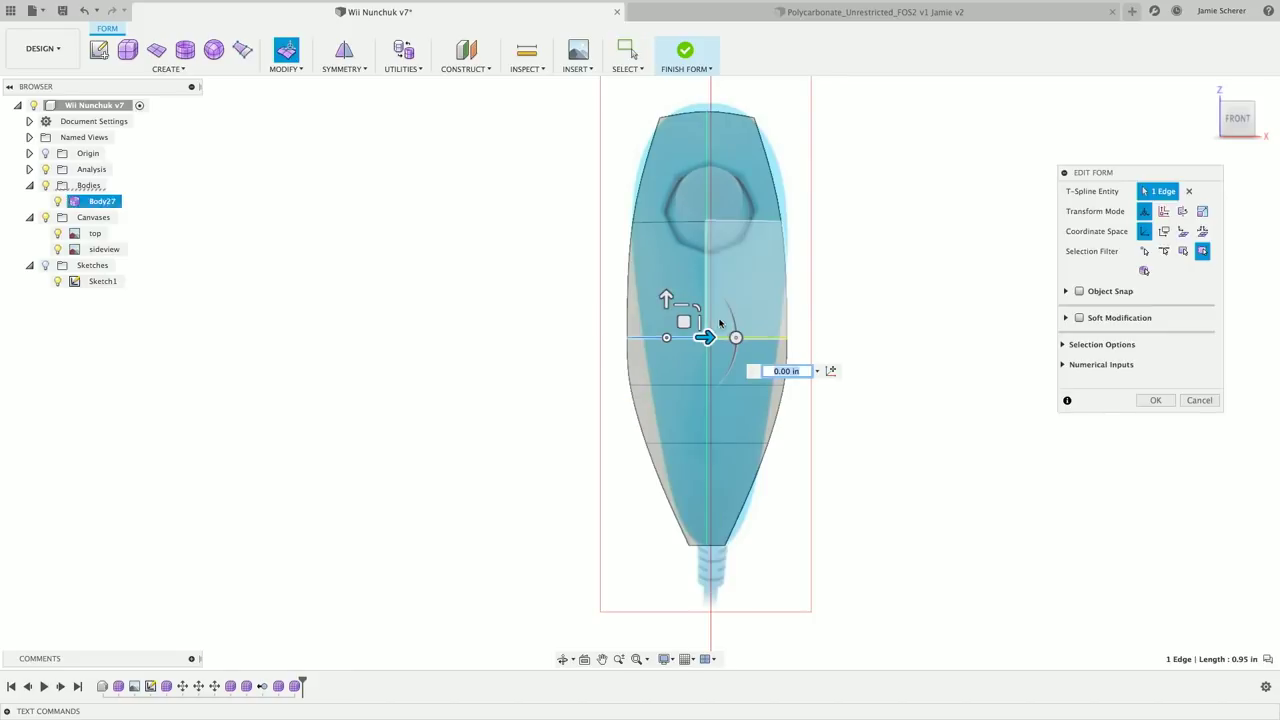
pyautogui.moveTo(684, 320); pyautogui.dragTo(682, 228)
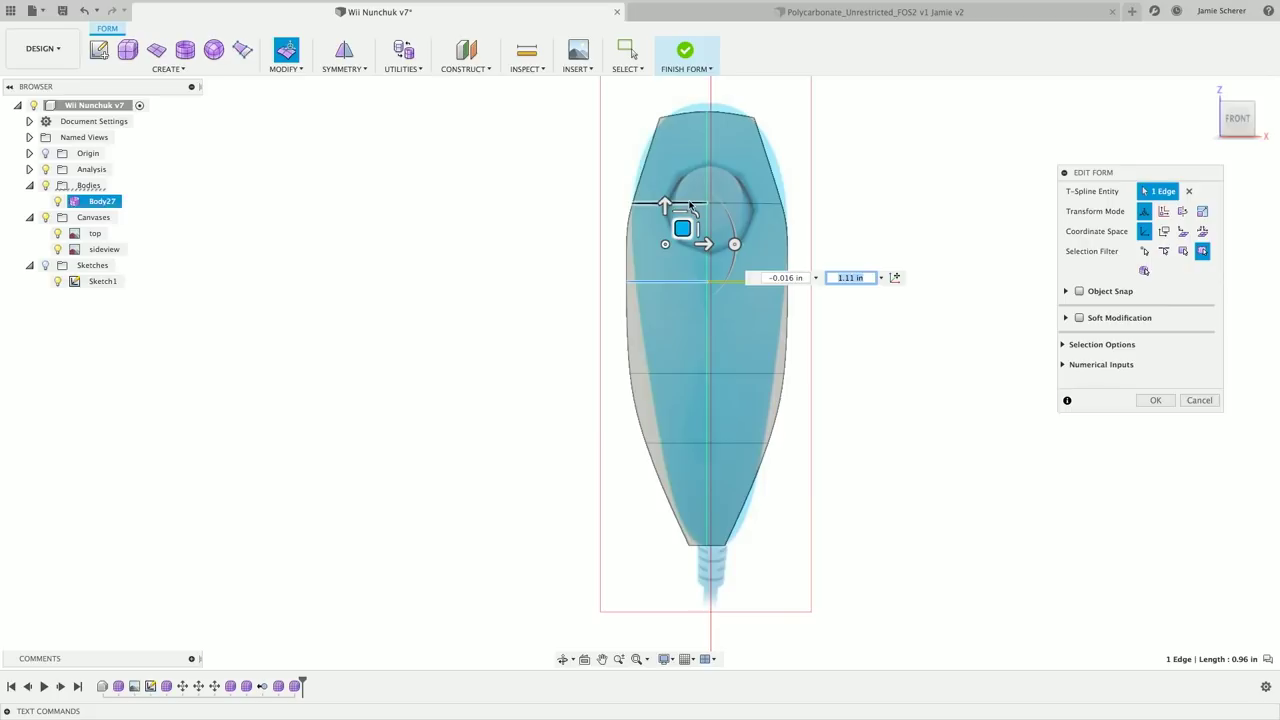
pyautogui.click(690, 204)
pyautogui.moveTo(728, 189); pyautogui.dragTo(729, 139)
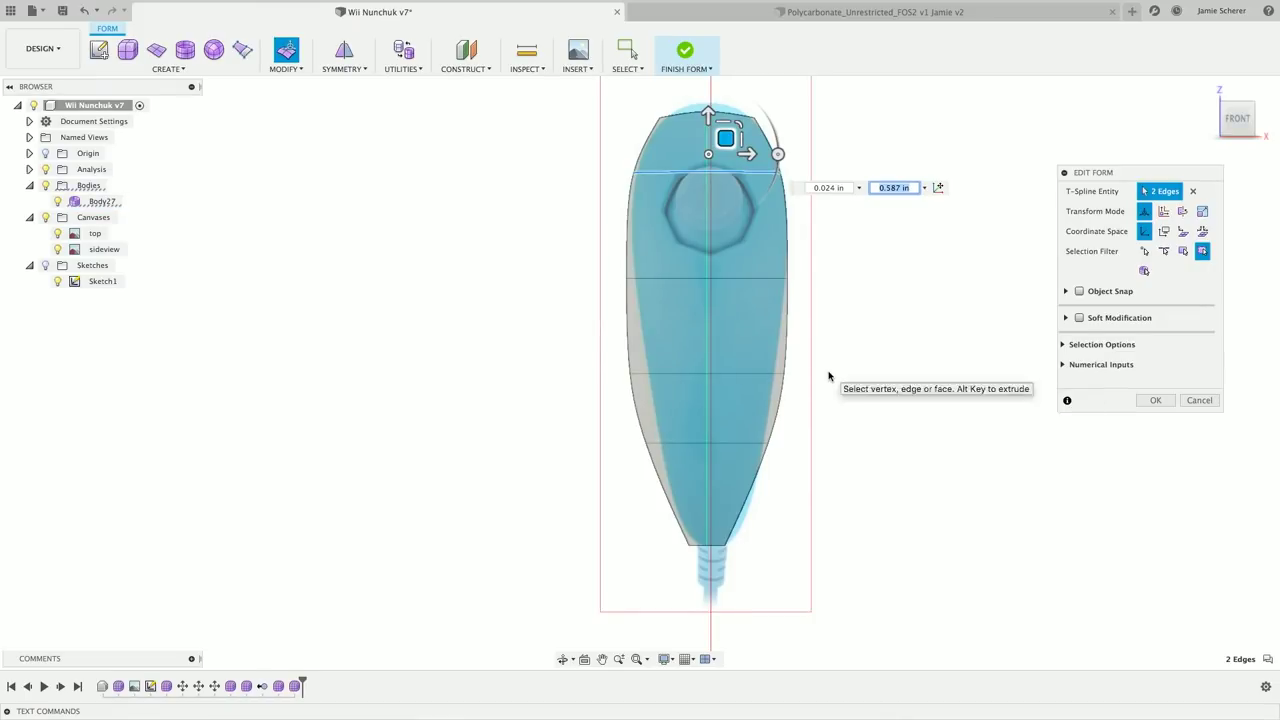
# Move another edge up and nudge the lower edge by 0.063 in and -0.055 in.
pyautogui.doubleClick(759, 372)
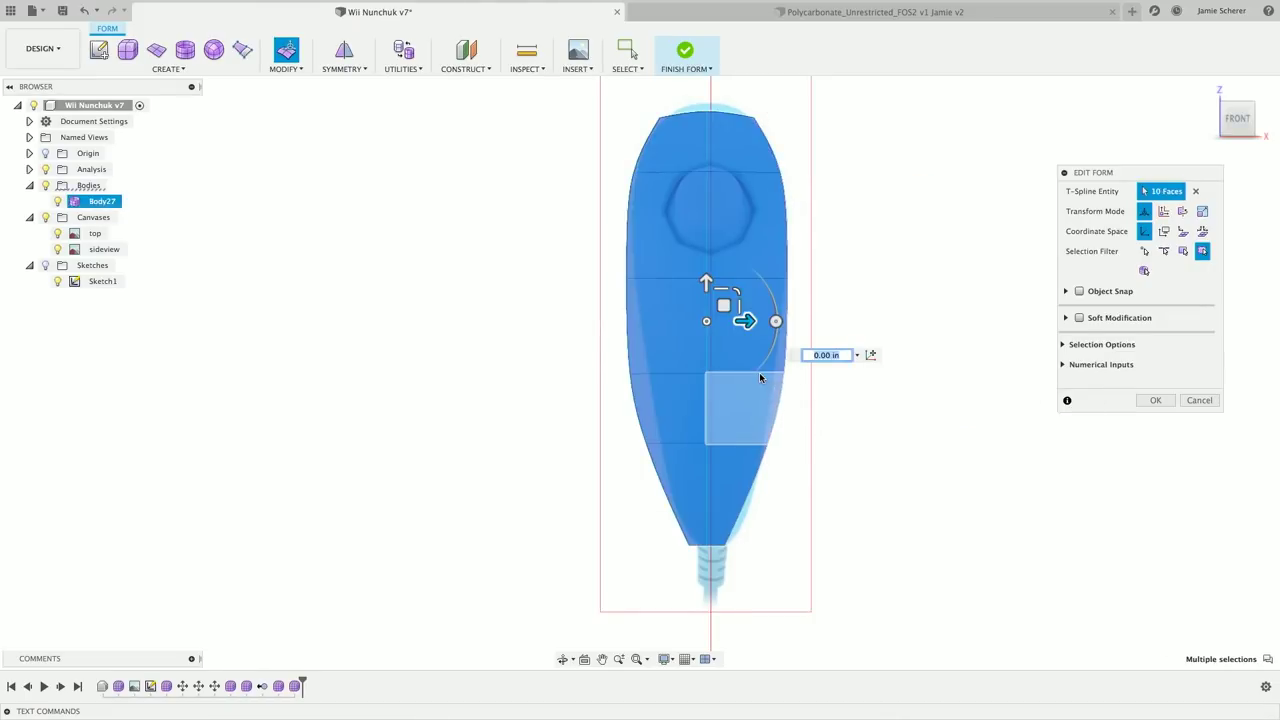
pyautogui.click(906, 440)
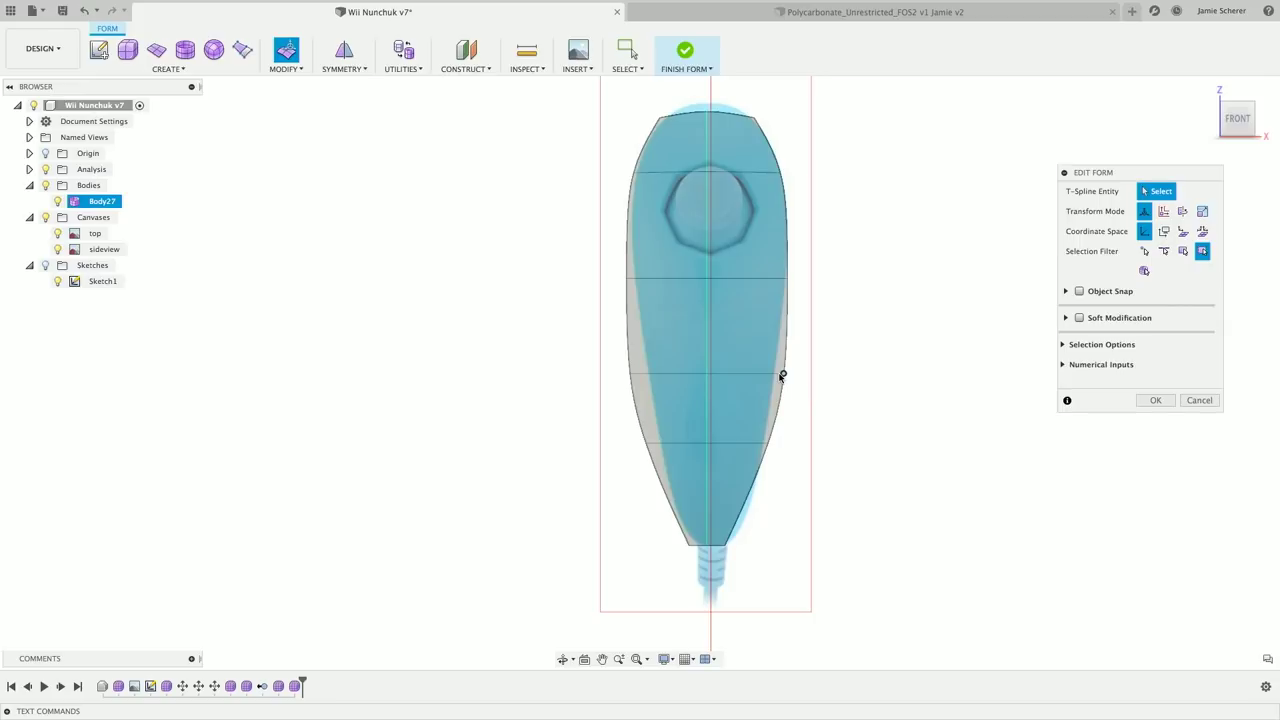
pyautogui.moveTo(767, 371); pyautogui.dragTo(803, 418)
pyautogui.moveTo(763, 358); pyautogui.dragTo(766, 258)
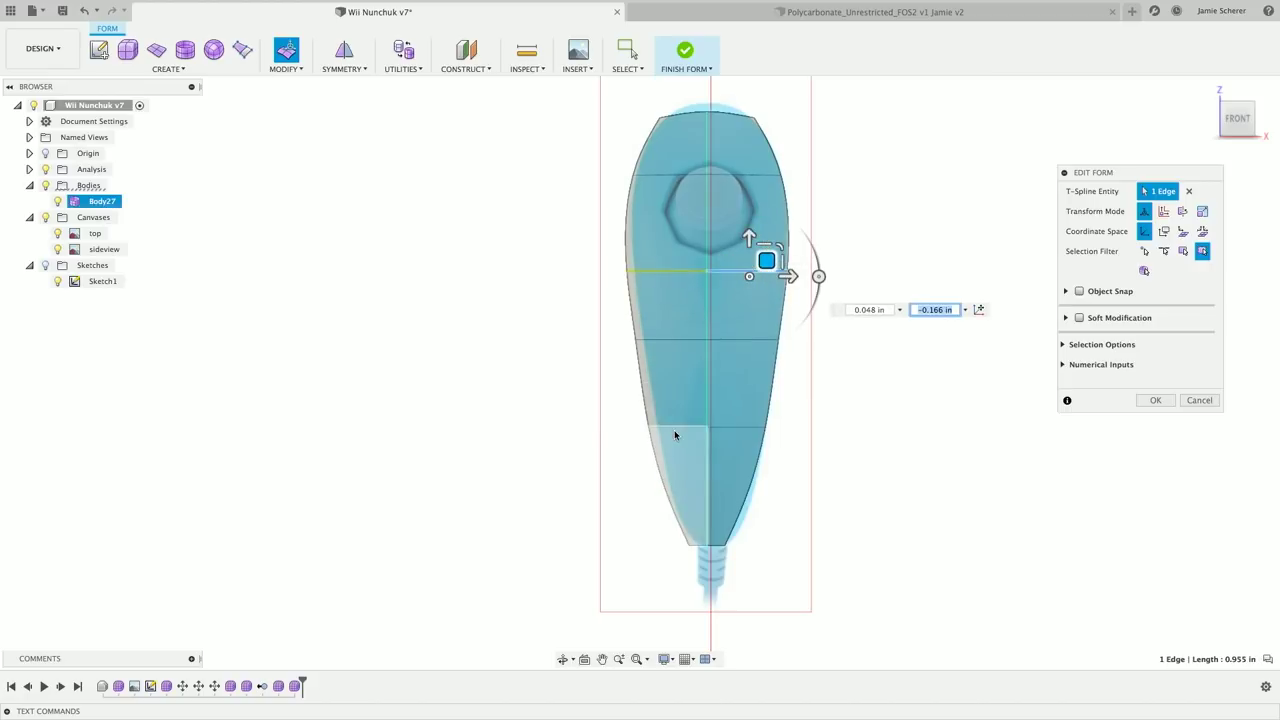
pyautogui.click(686, 428)
pyautogui.moveTo(703, 414); pyautogui.dragTo(714, 418)
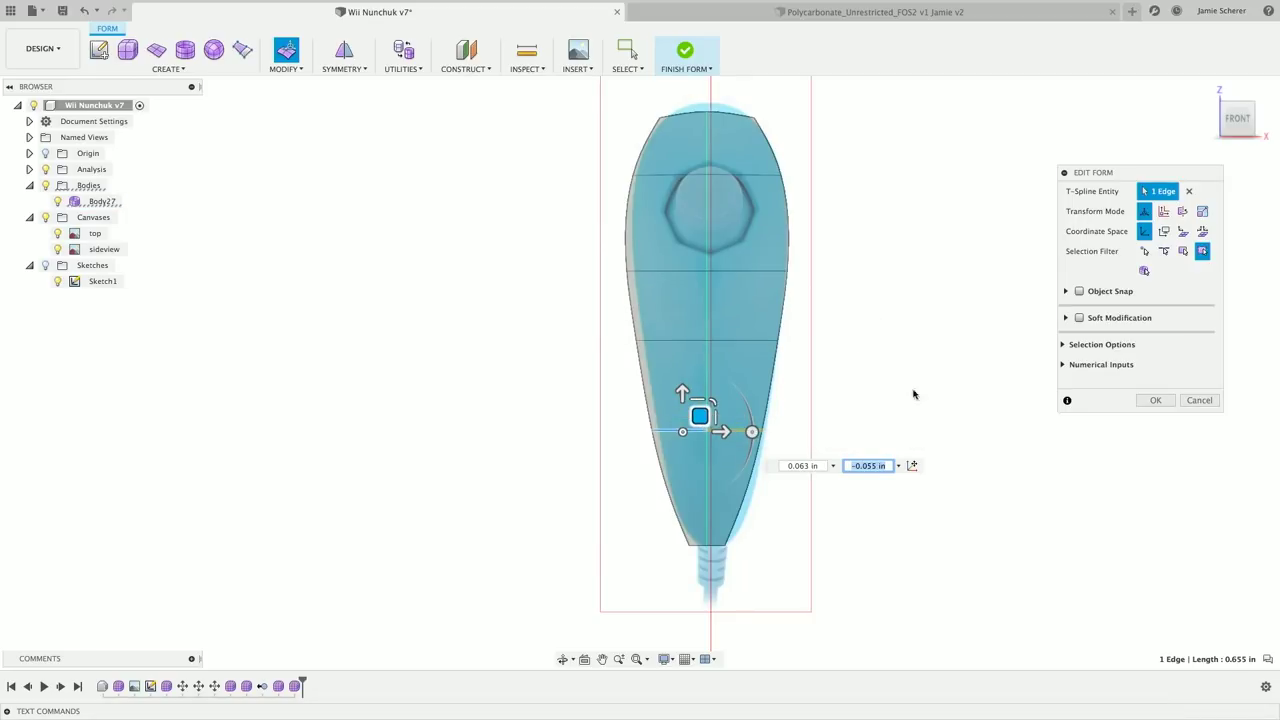
pyautogui.click(1158, 402)
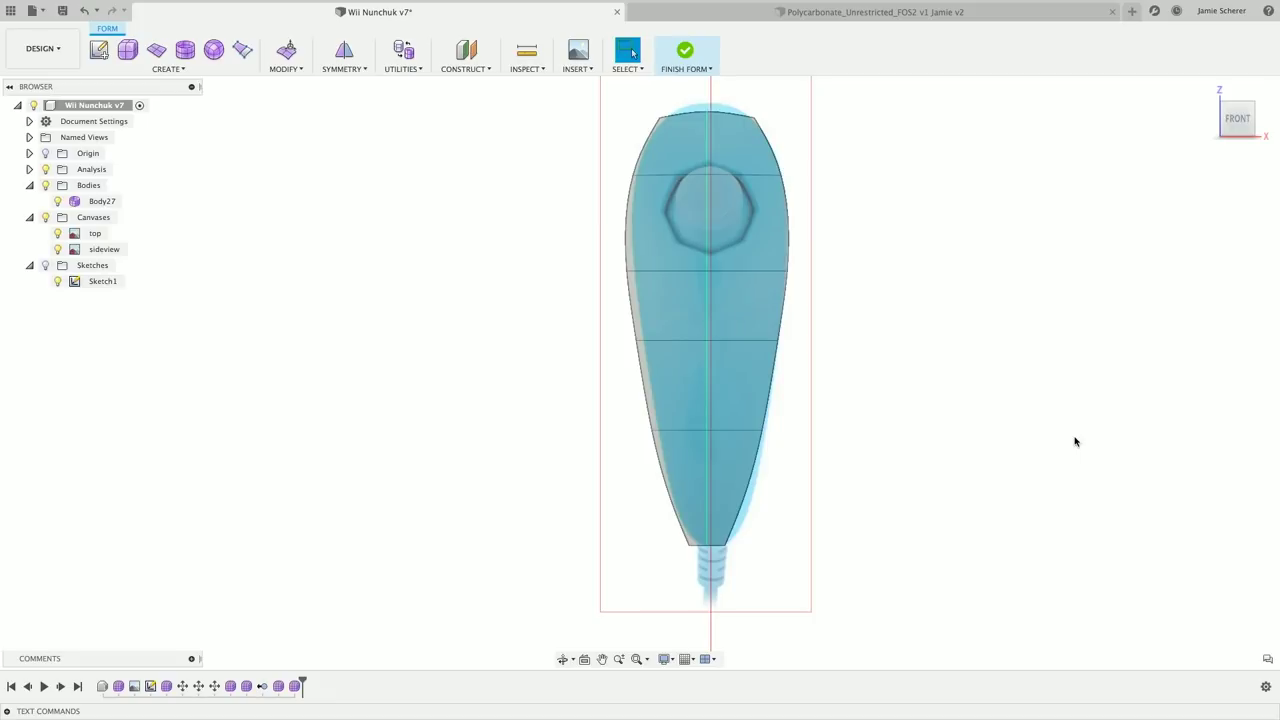
pyautogui.keyDown('shift'); pyautogui.moveTo(1064, 427); pyautogui.dragTo(940, 428, button='middle'); pyautogui.keyUp('shift')
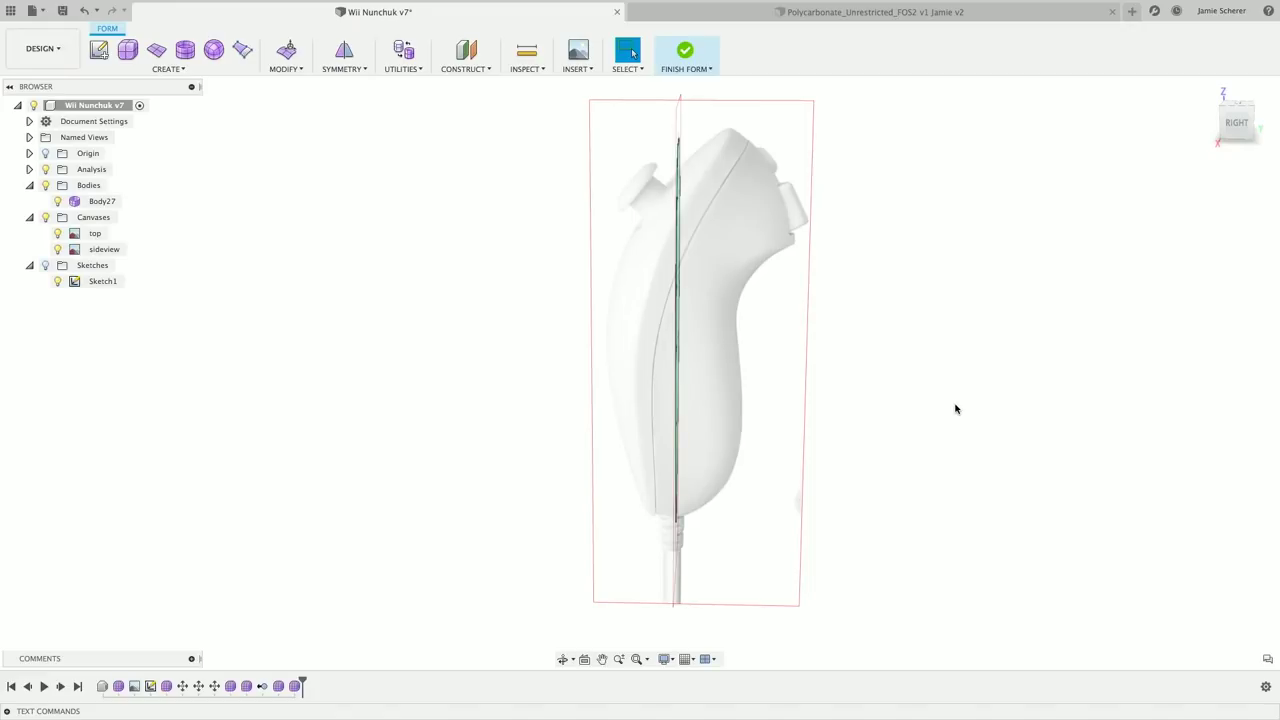
pyautogui.click(1237, 123)
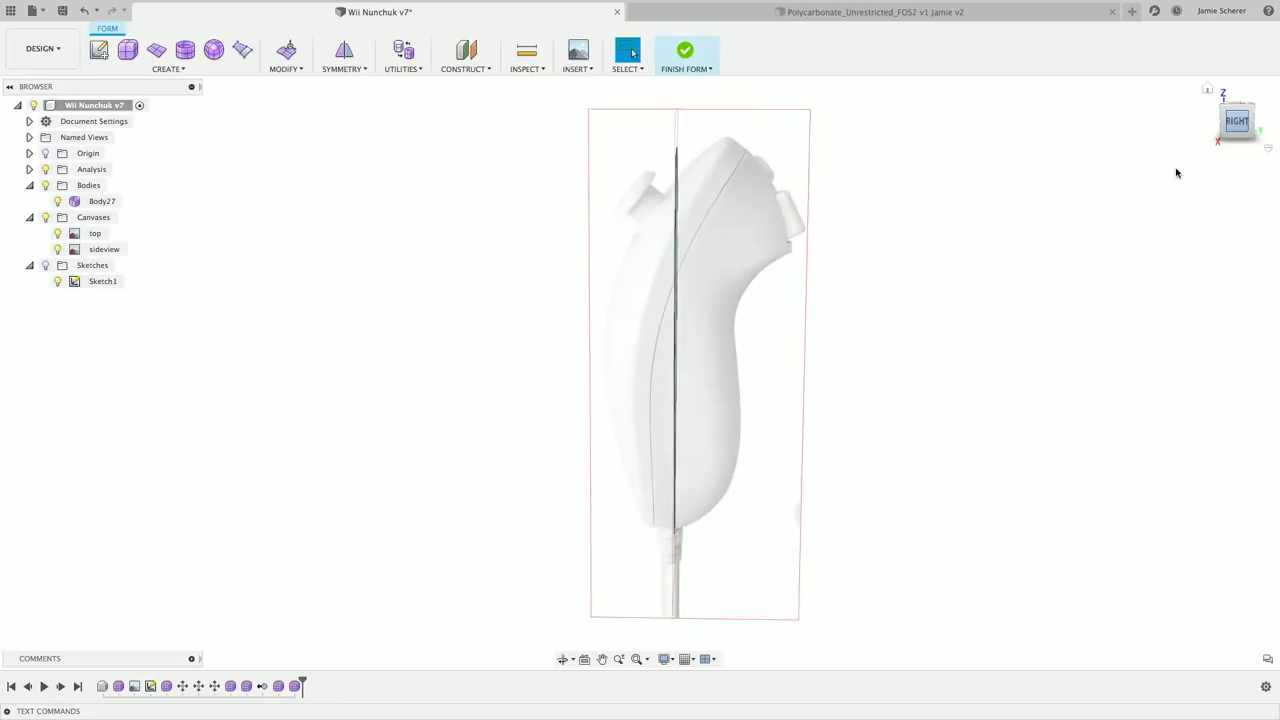
pyautogui.keyDown('shift'); pyautogui.moveTo(733, 394); pyautogui.dragTo(691, 414, button='middle'); pyautogui.keyUp('shift')
pyautogui.click(693, 395)
pyautogui.rightClick(692, 390)
pyautogui.click(740, 368)
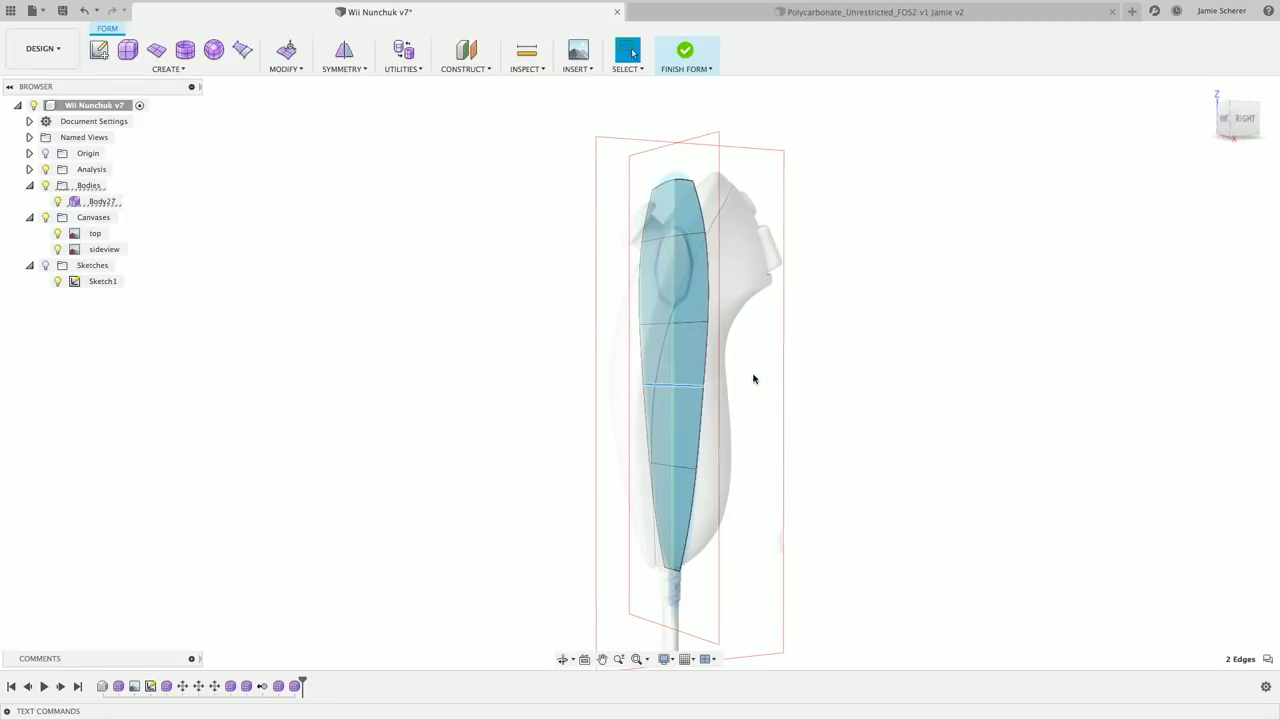
pyautogui.keyDown('shift'); pyautogui.moveTo(740, 391); pyautogui.dragTo(720, 400, button='middle'); pyautogui.keyUp('shift')
pyautogui.moveTo(700, 372); pyautogui.dragTo(646, 398)
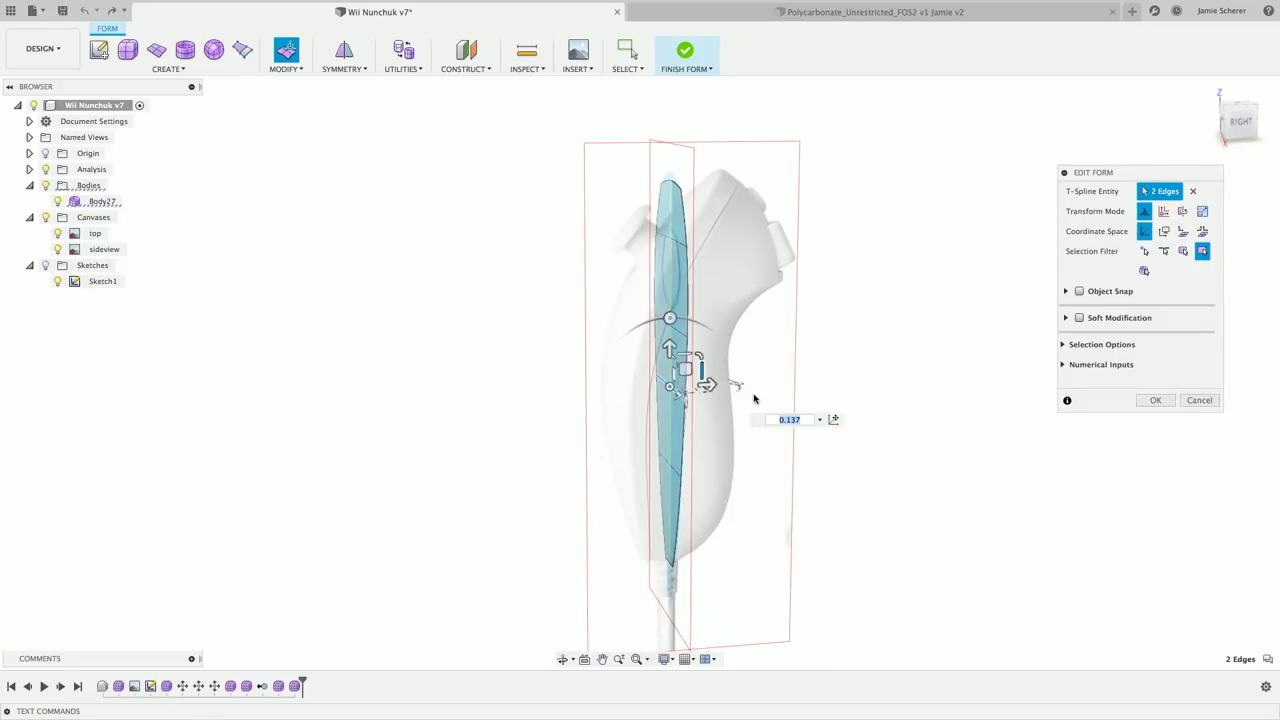
pyautogui.moveTo(689, 389); pyautogui.dragTo(627, 390)
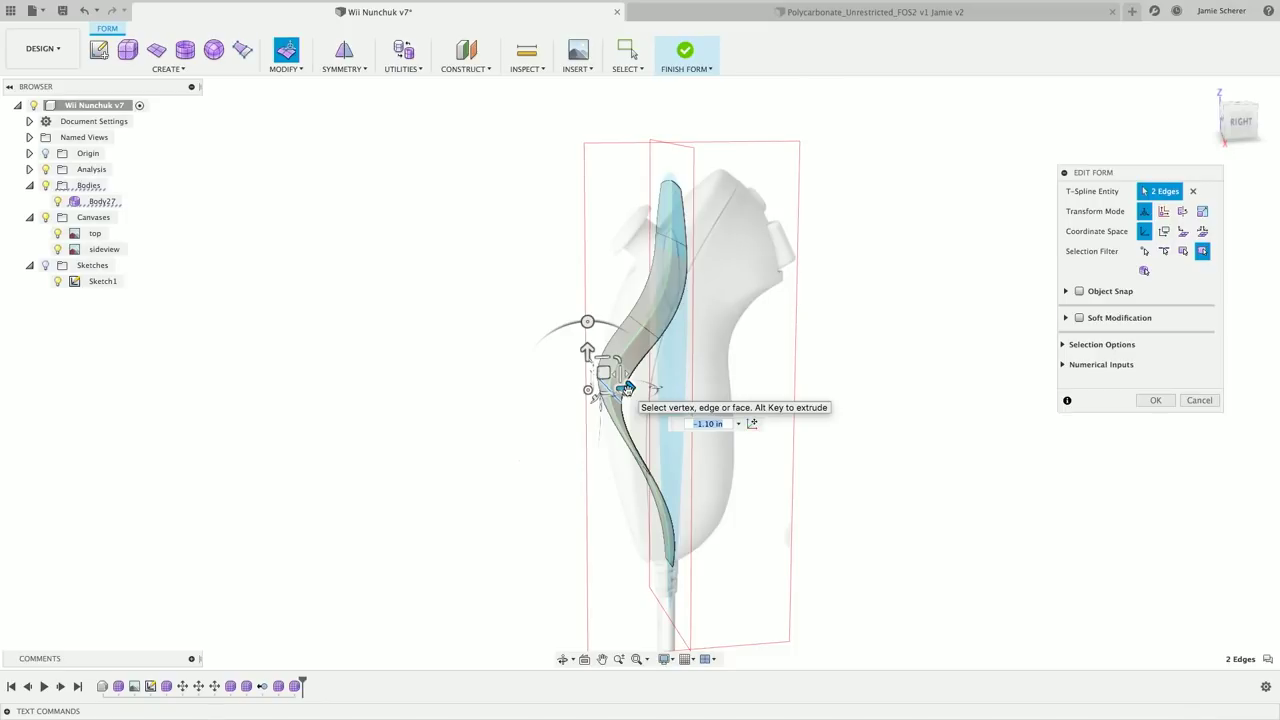
pyautogui.click(1239, 121)
pyautogui.scroll(8, 668, 390)
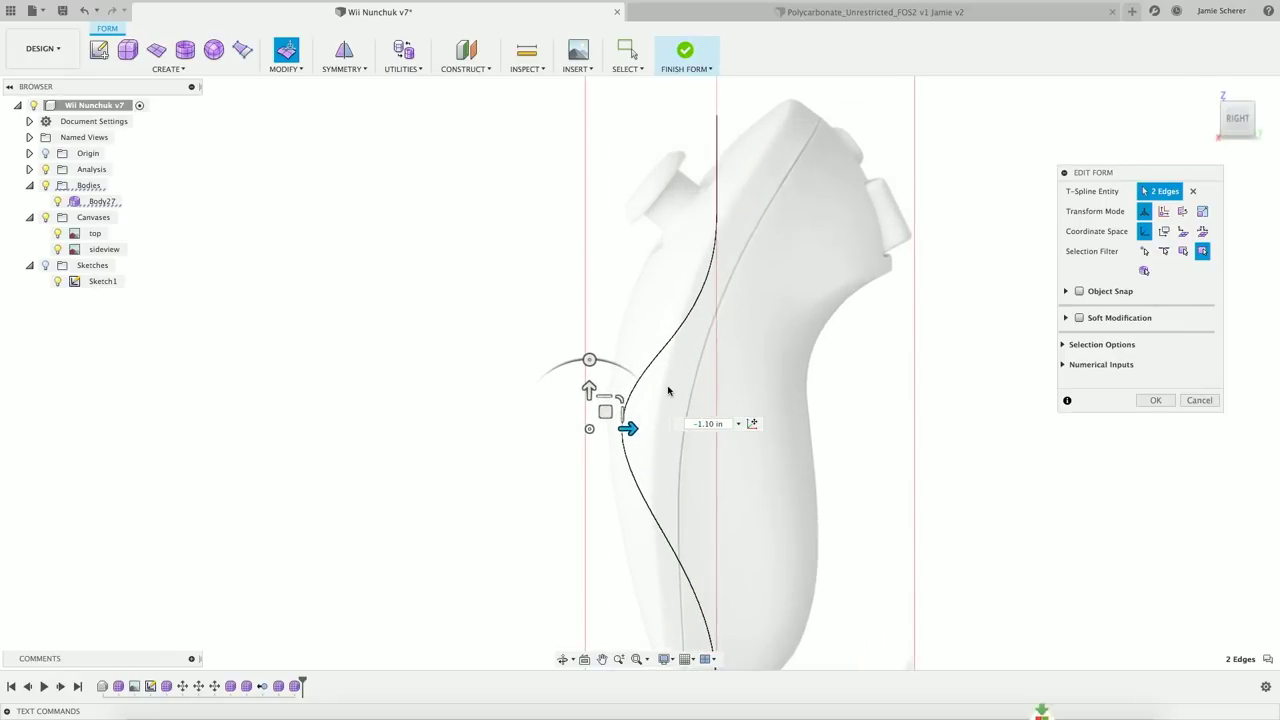
pyautogui.moveTo(672, 385)
pyautogui.keyDown('shift'); pyautogui.mouseDown(button='middle')
pyautogui.moveTo(676, 396)
pyautogui.moveTo(665, 390)
pyautogui.mouseUp(button='middle'); pyautogui.keyUp('shift')
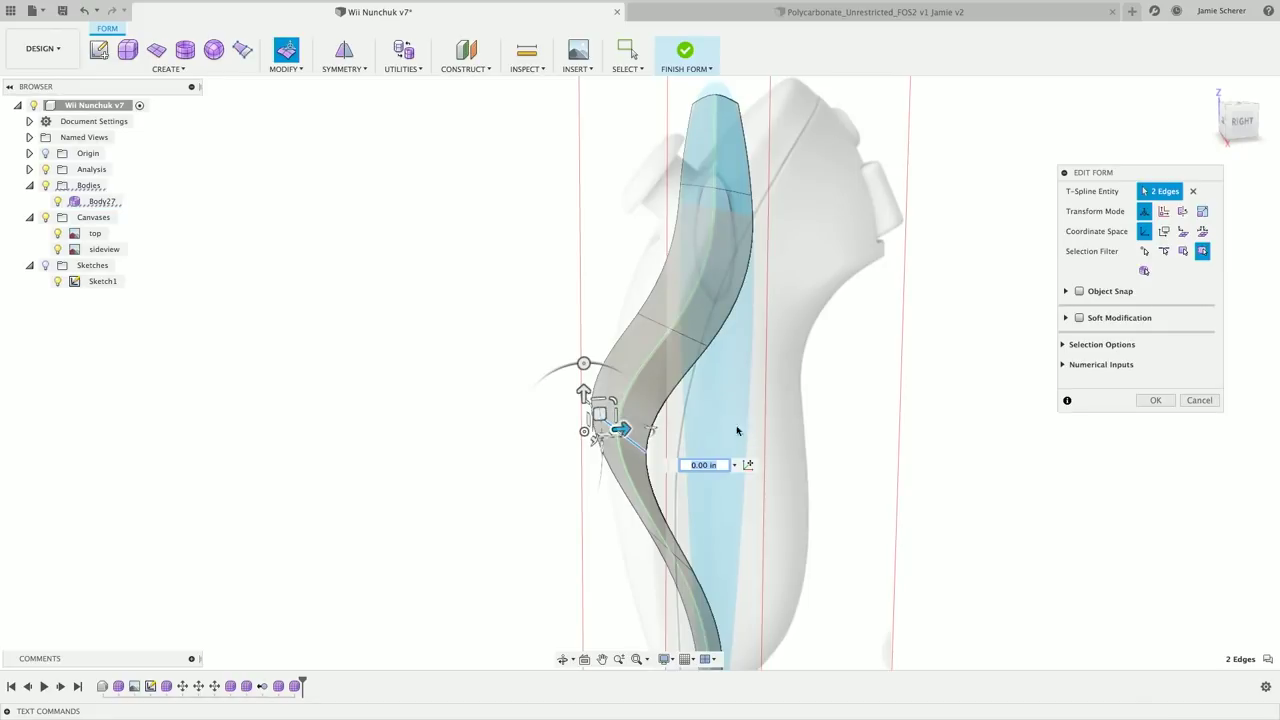
pyautogui.keyDown('shift'); pyautogui.click(654, 390); pyautogui.keyUp('shift')
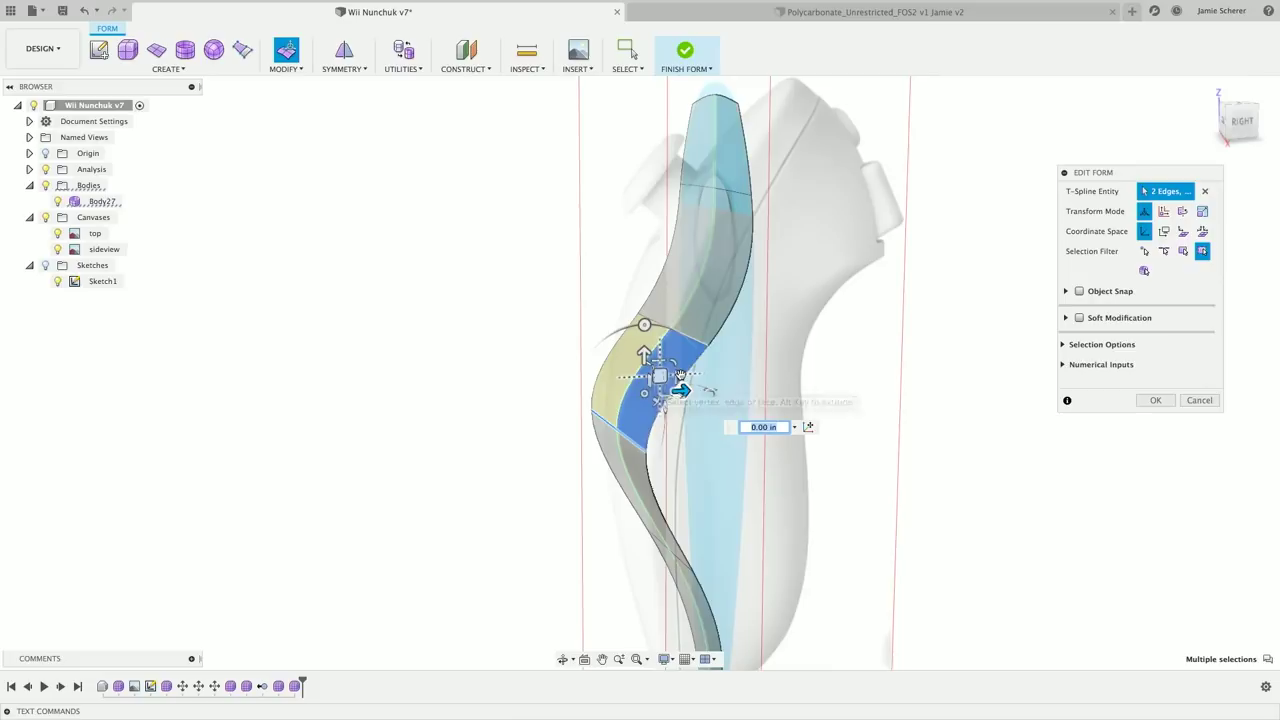
pyautogui.keyDown('shift'); pyautogui.doubleClick(711, 317); pyautogui.keyUp('shift')
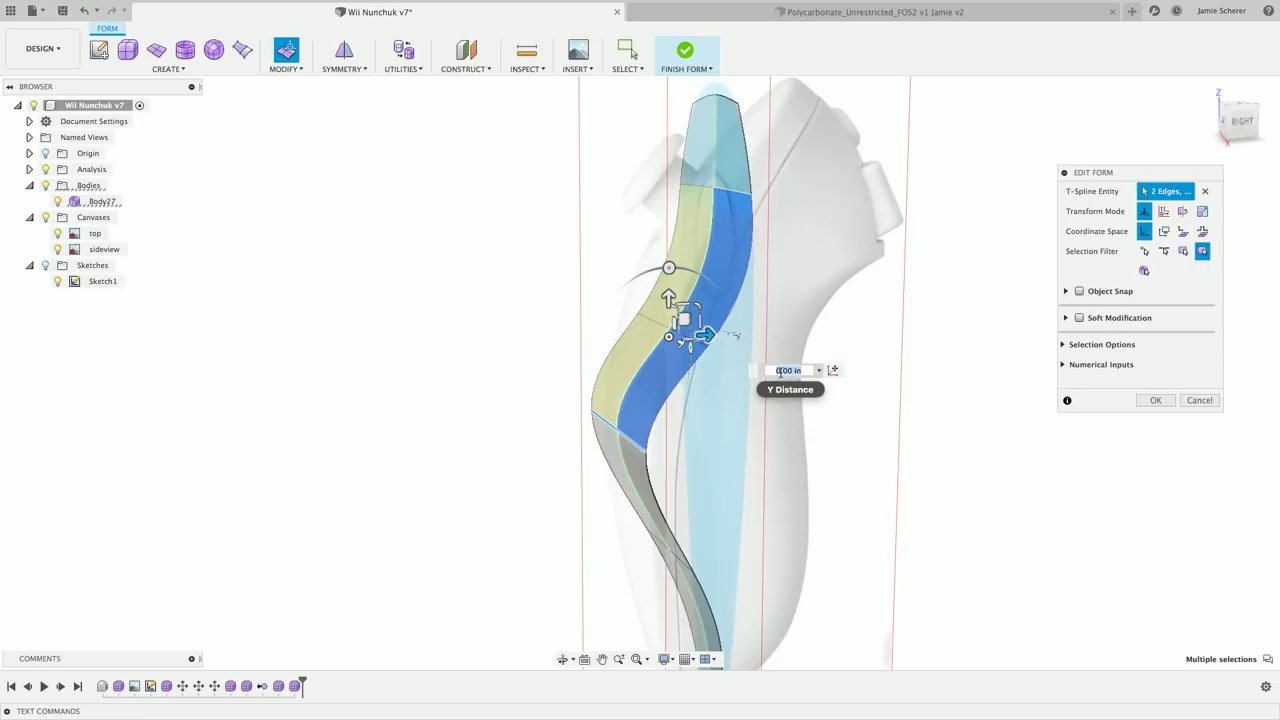
pyautogui.press('Escape')
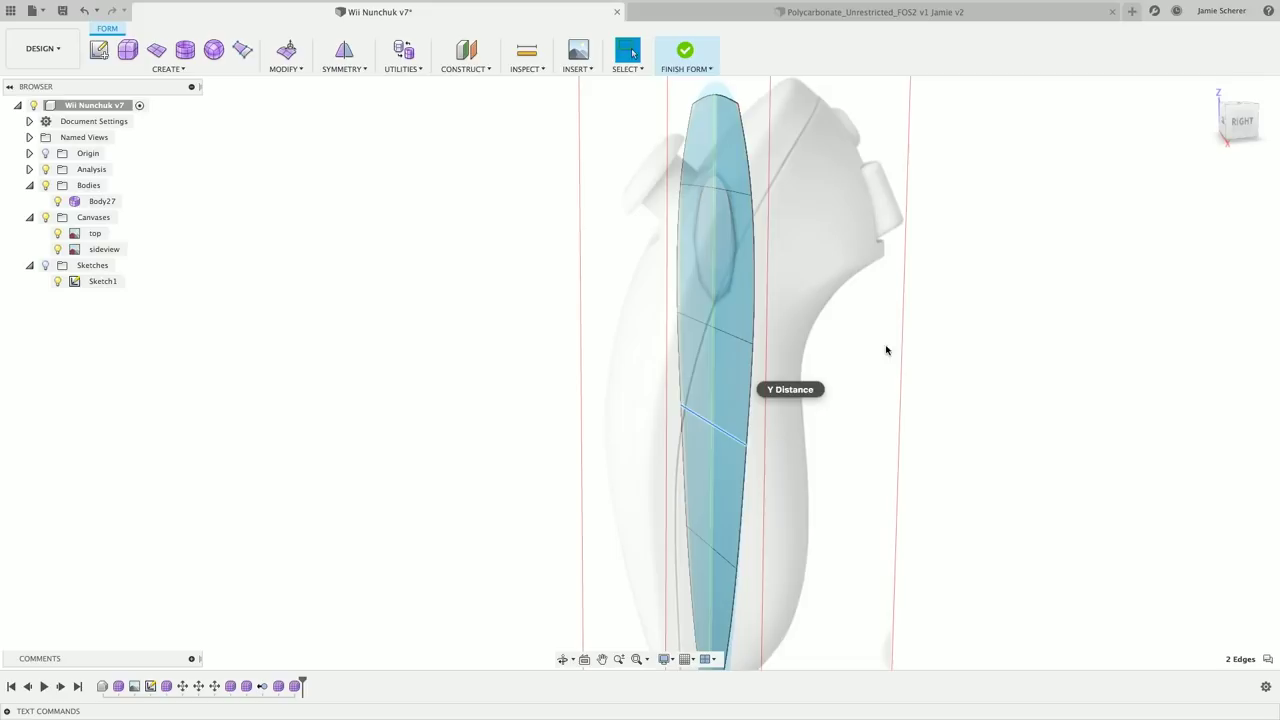
# Insert a new edge loop across the middle of the body via the S quick search.
pyautogui.press('s')
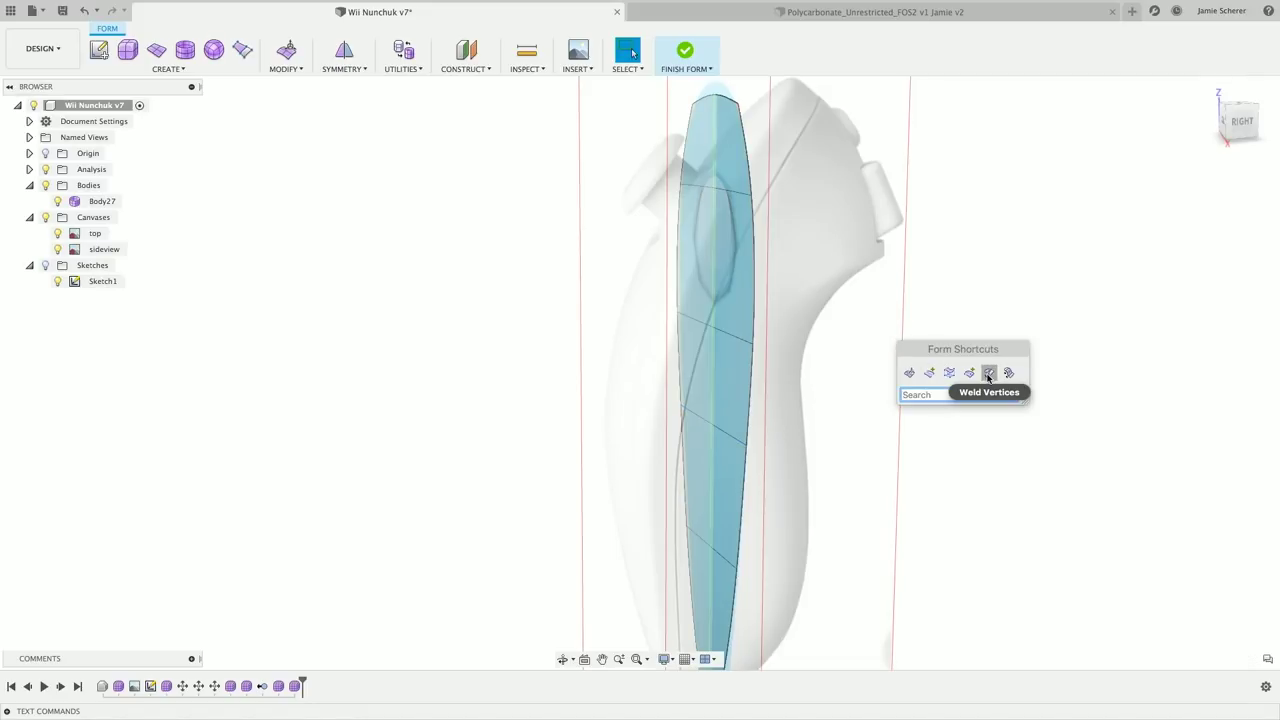
pyautogui.click(931, 372)
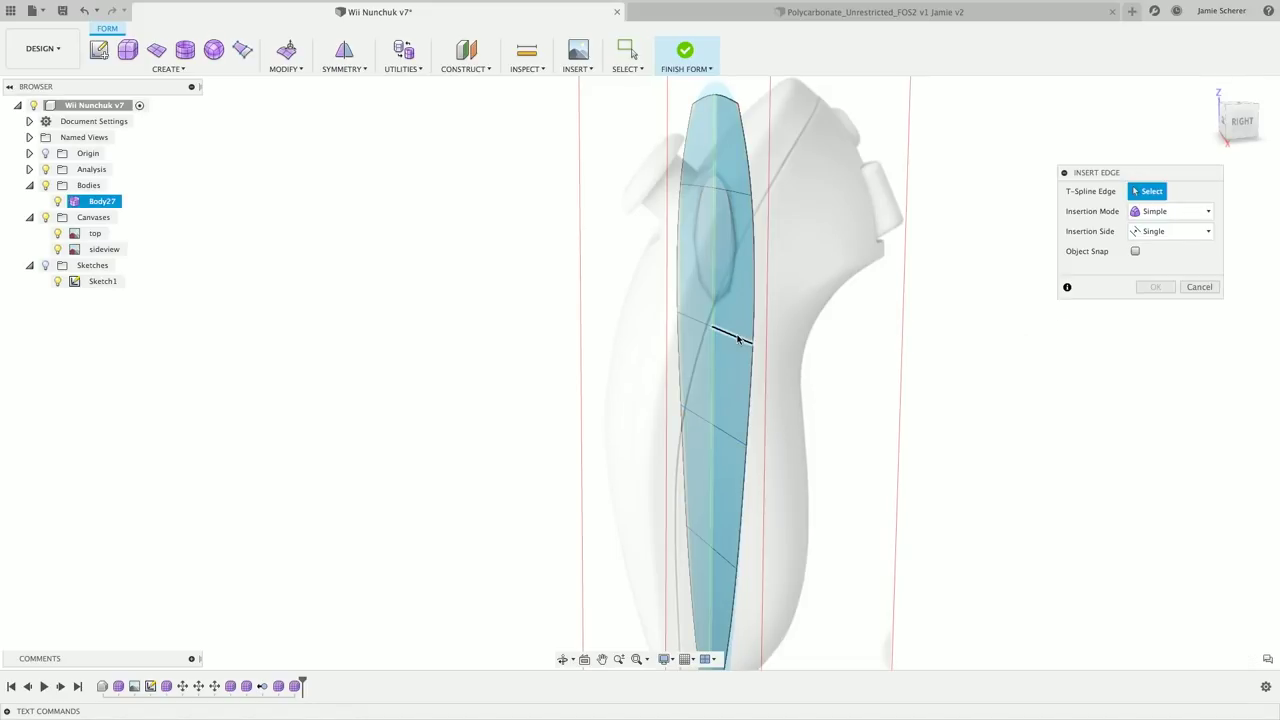
pyautogui.click(733, 337)
pyautogui.press('Return')
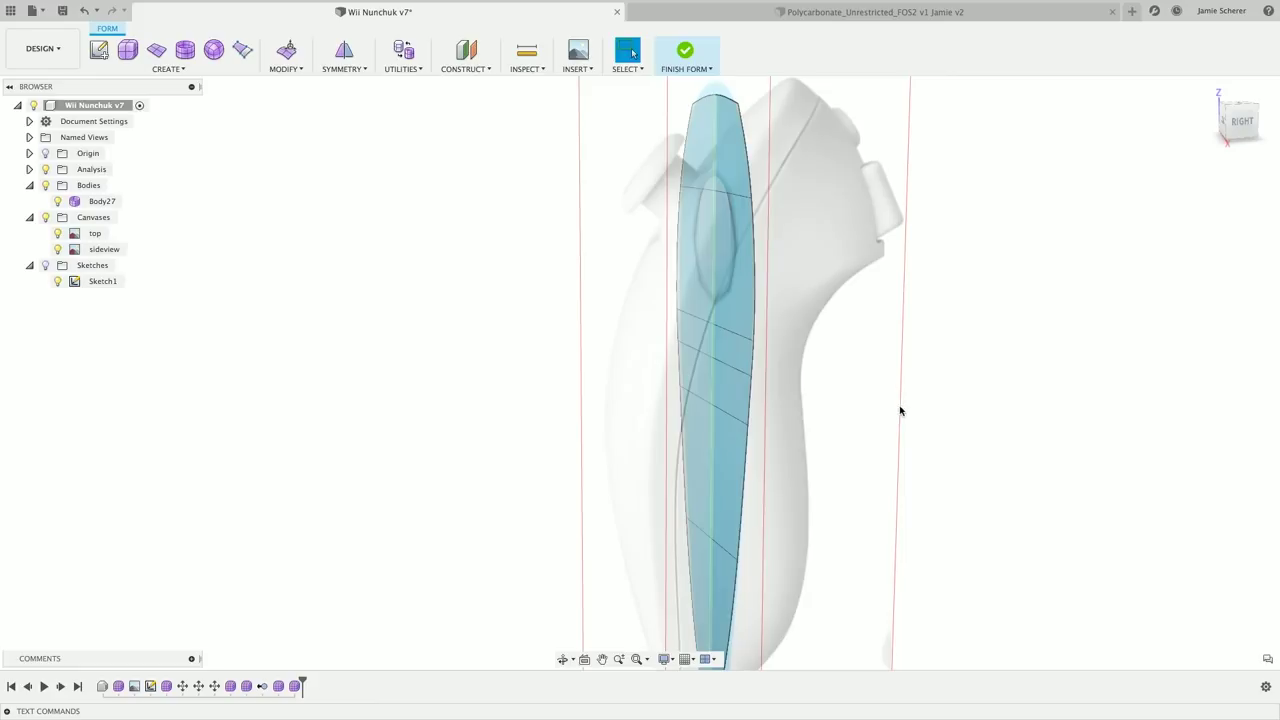
# Try bending the selected edges outward with Edit Form, then cancel to keep the body straight.
pyautogui.rightClick(730, 421)
pyautogui.click(778, 400)
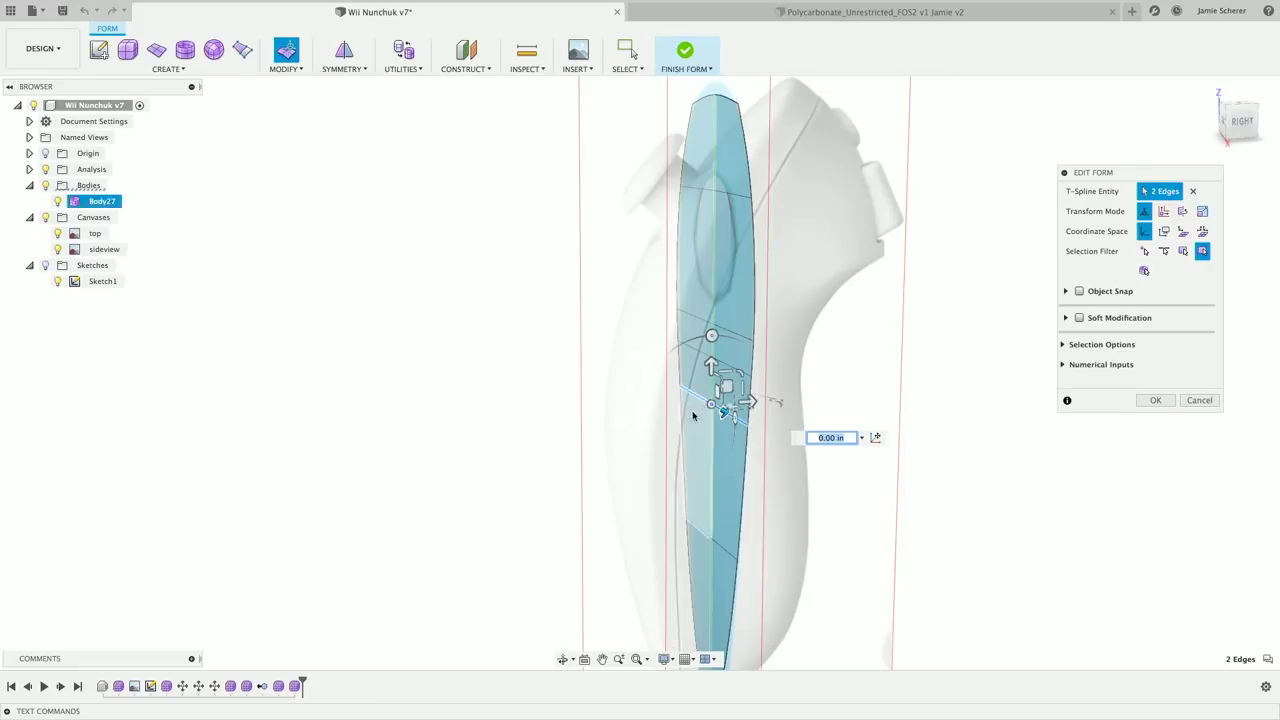
pyautogui.moveTo(750, 401); pyautogui.dragTo(694, 403)
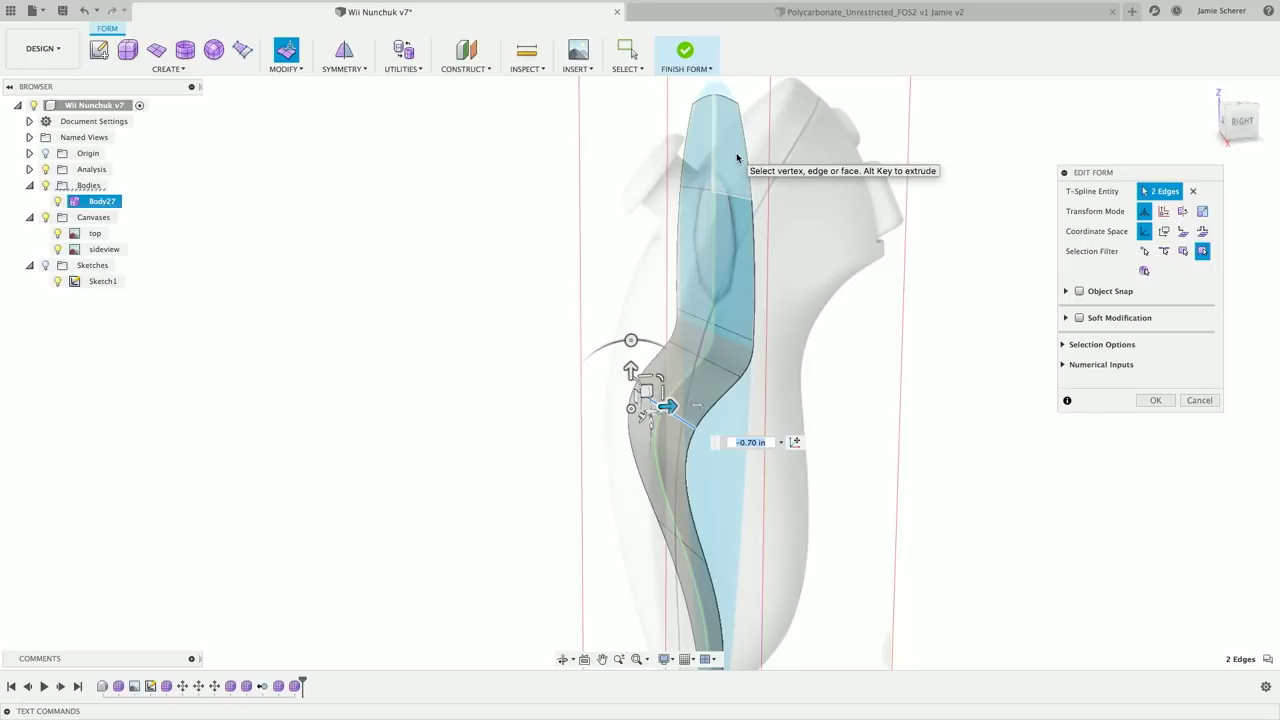
pyautogui.press('Escape')
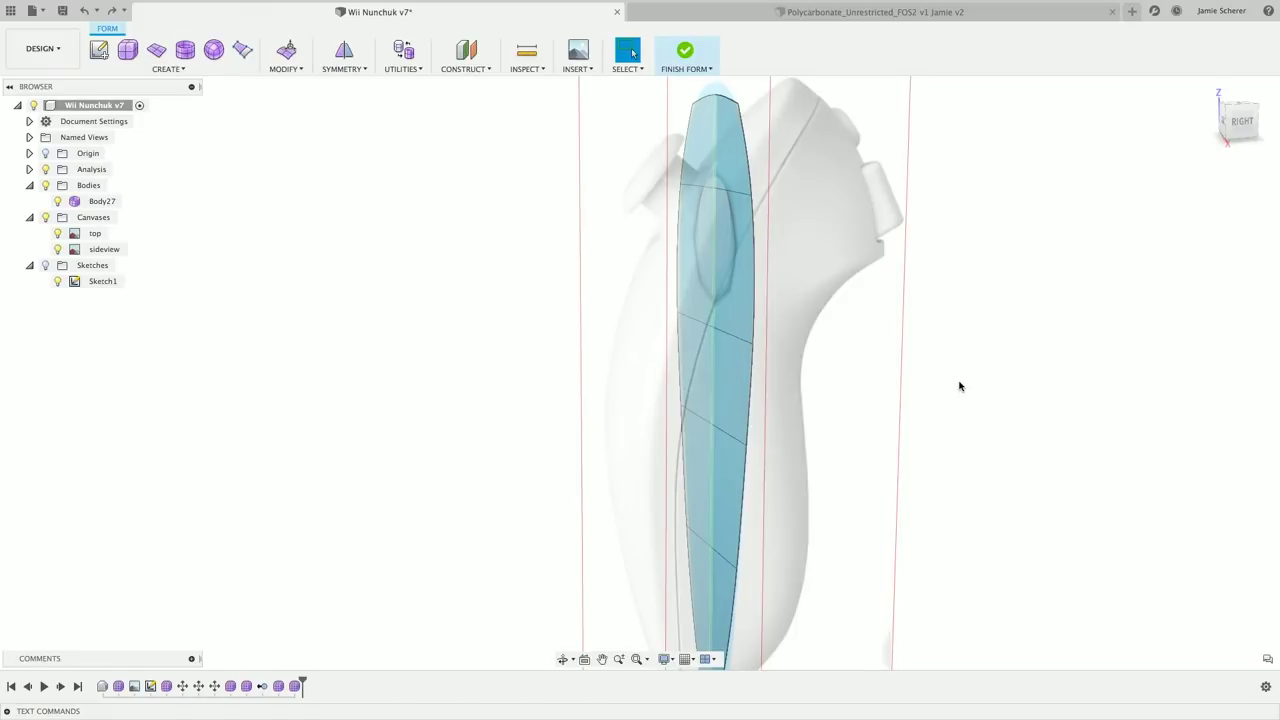
# Select two middle faces of the body, try bending them outward in Edit Form, then undo.
pyautogui.click(735, 410)
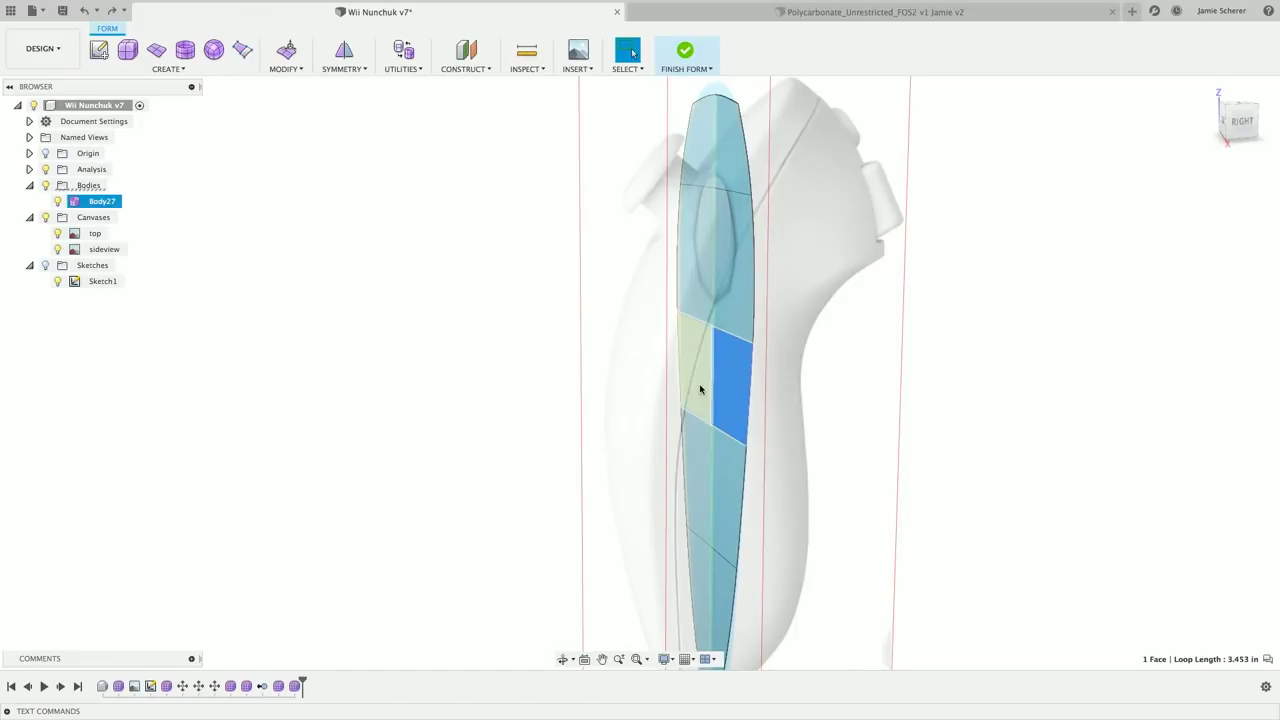
pyautogui.keyDown('shift'); pyautogui.click(700, 386); pyautogui.keyUp('shift')
pyautogui.rightClick(900, 371)
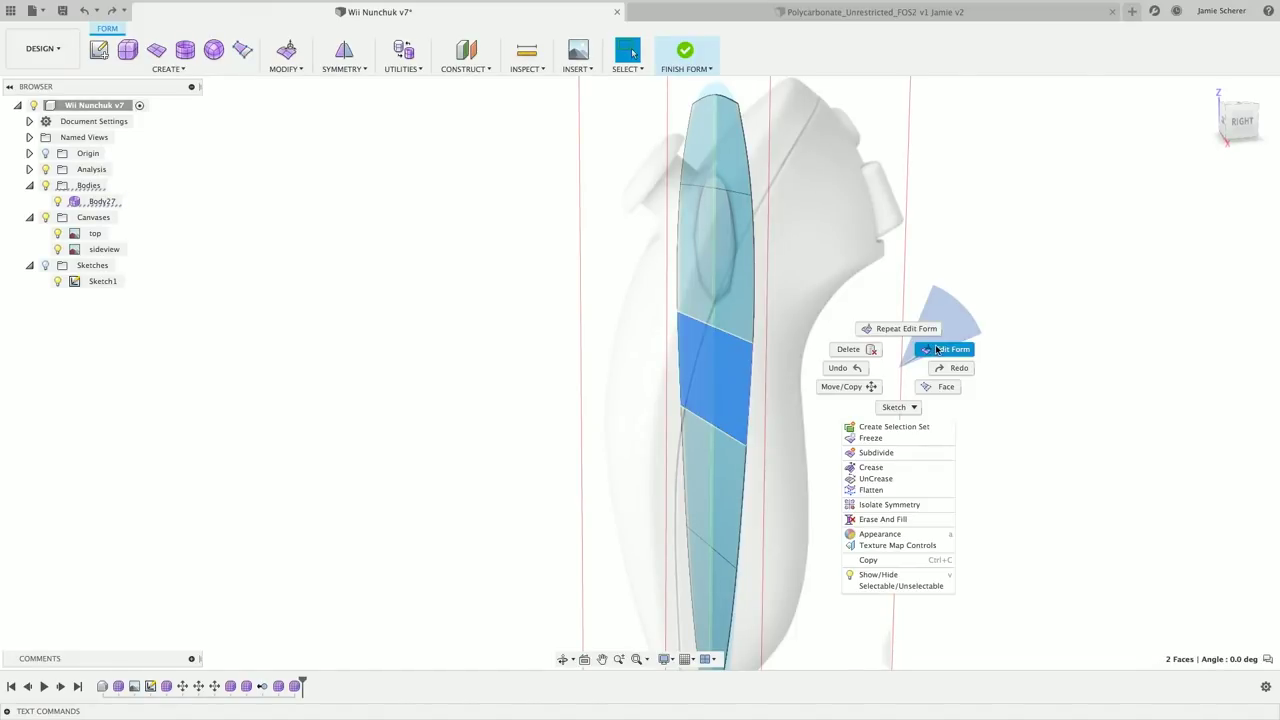
pyautogui.click(940, 349)
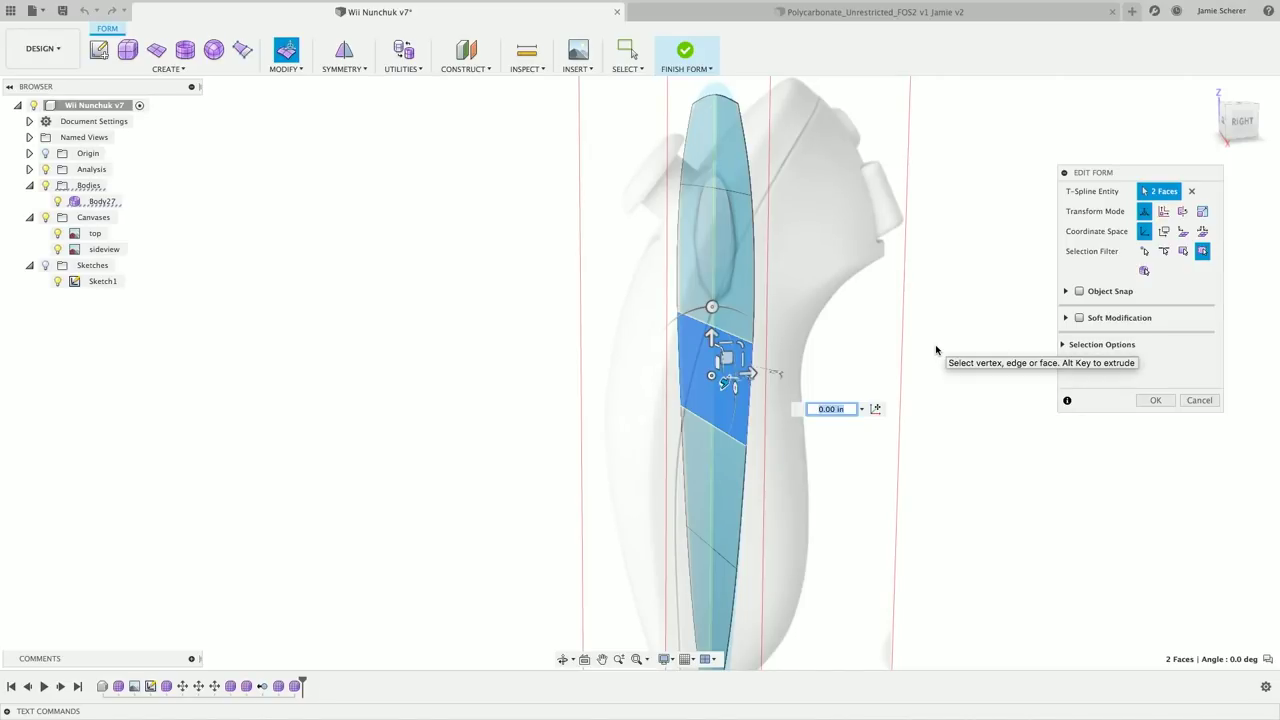
pyautogui.moveTo(751, 372); pyautogui.dragTo(655, 378)
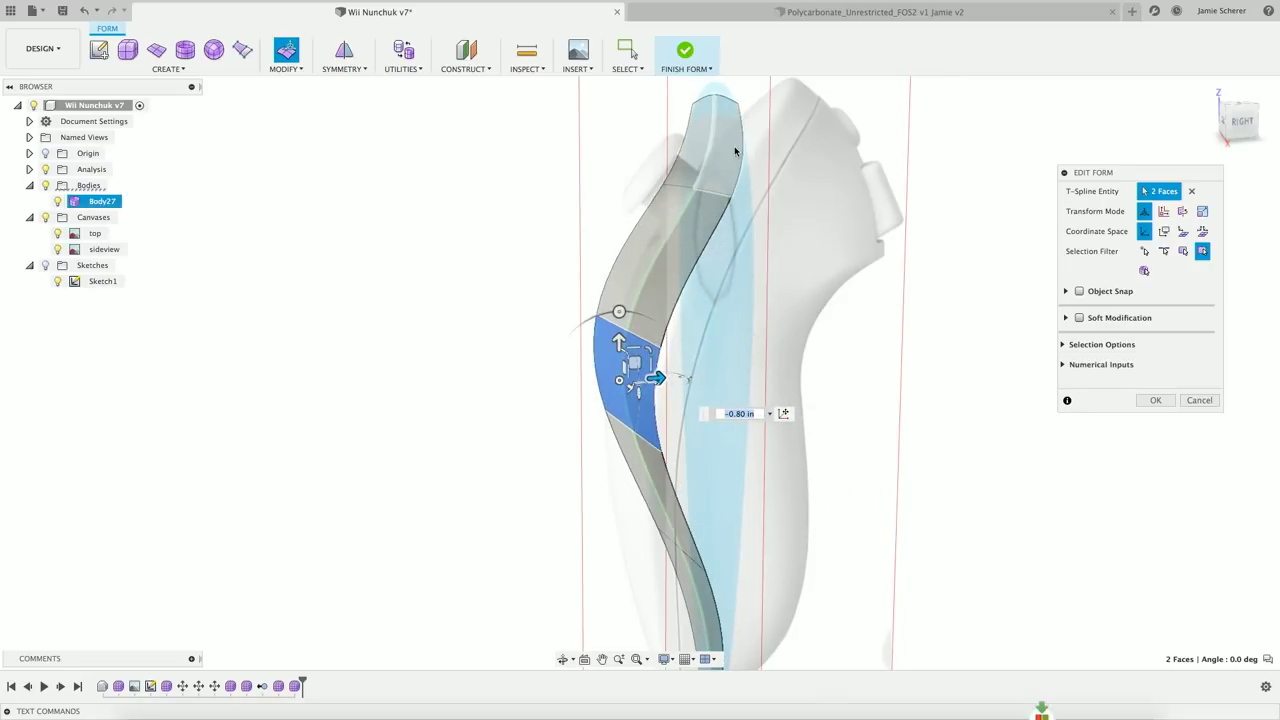
pyautogui.hotkey('ctrl', 'z')
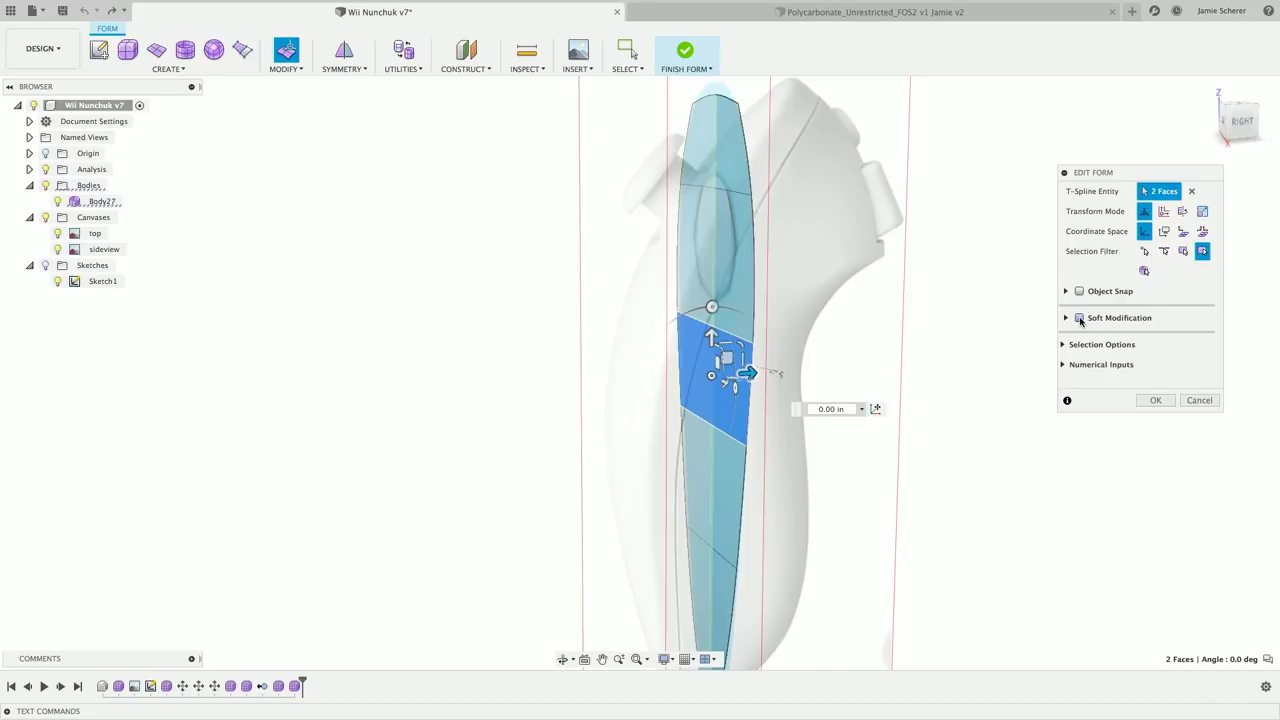
# Turn on soft modification and pull the two faces outward with a smooth falloff bend.
pyautogui.click(1079, 318)
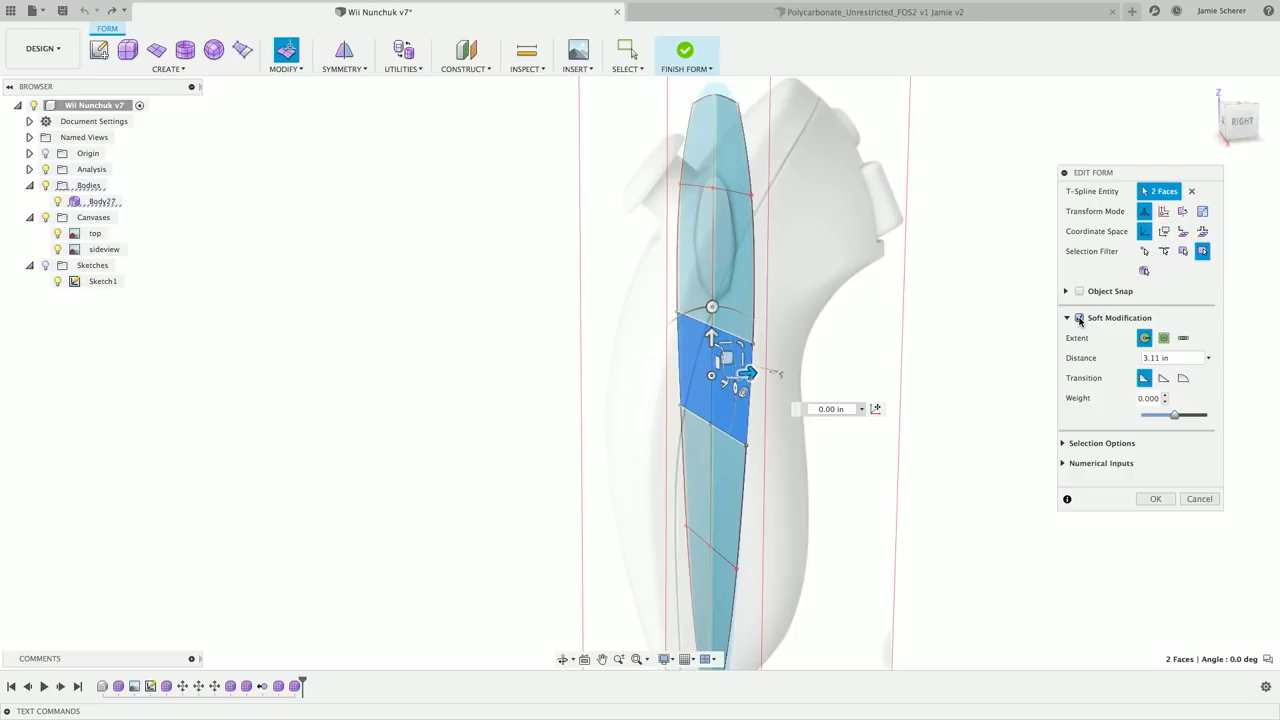
pyautogui.click(1079, 318)
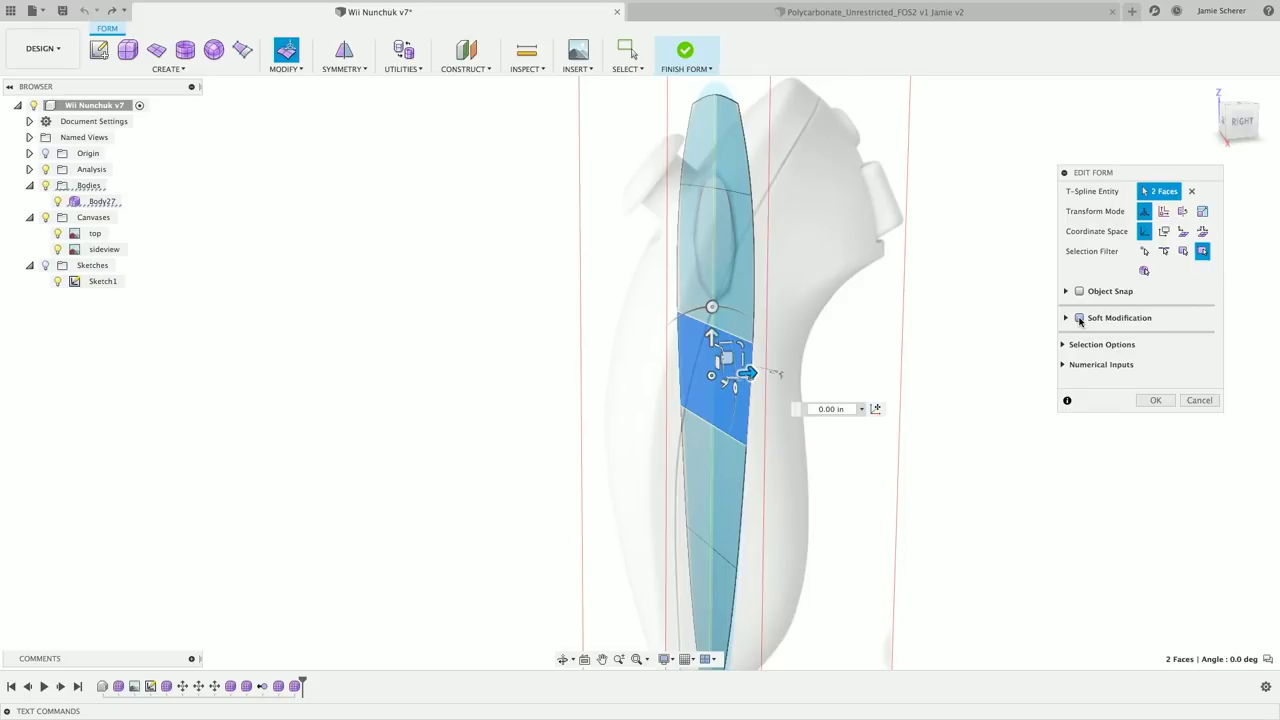
pyautogui.click(1079, 318)
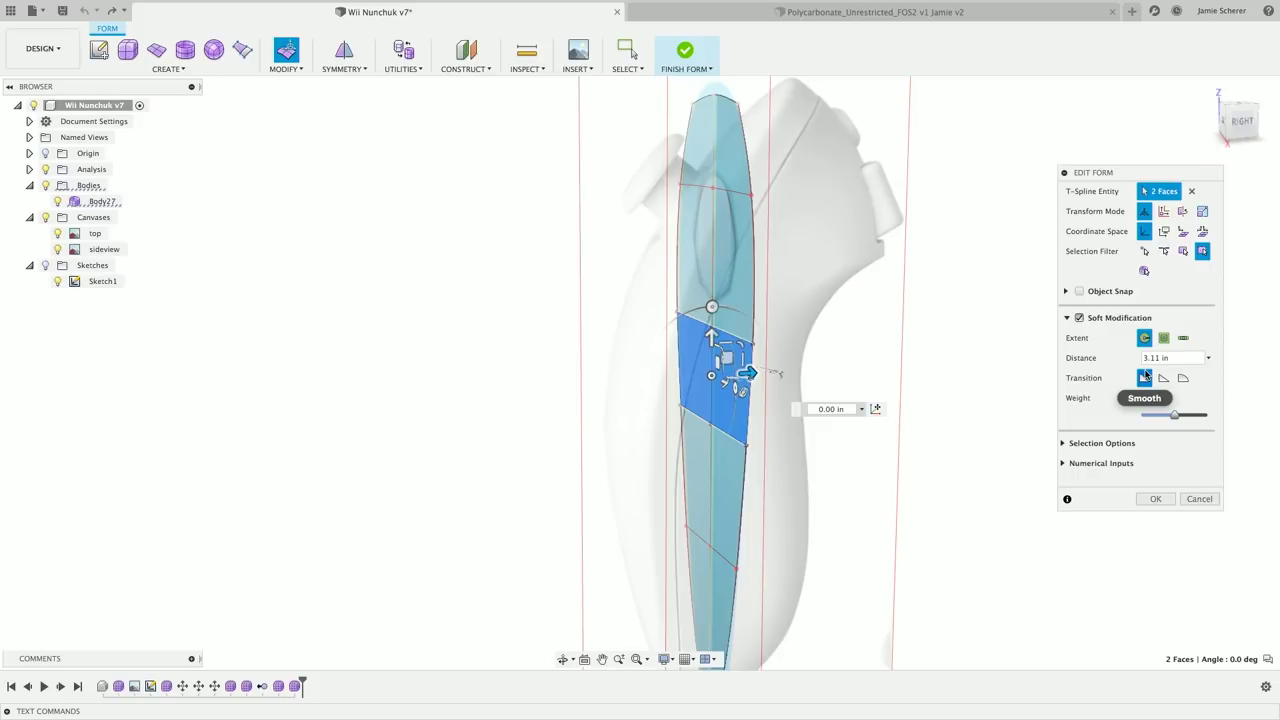
pyautogui.moveTo(748, 373); pyautogui.dragTo(648, 372)
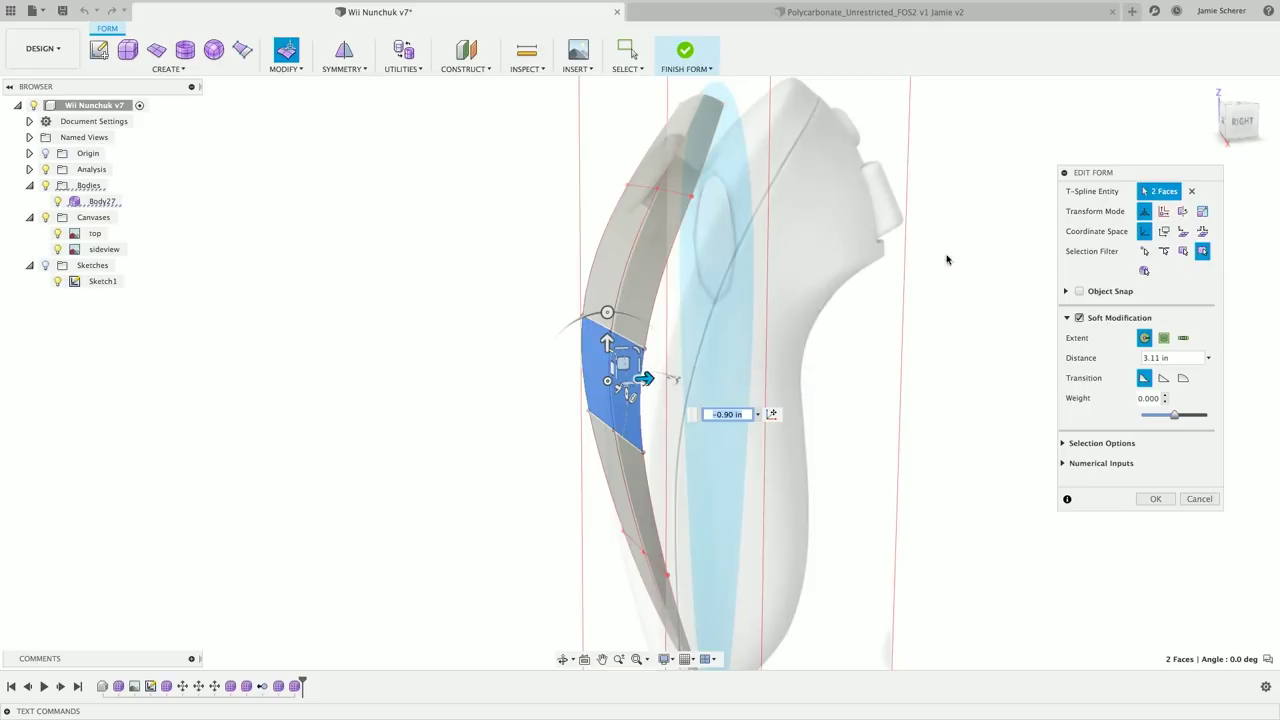
# In the straight side view, nudge the faces onto the sideview canvas outline and confirm.
pyautogui.click(1226, 124)
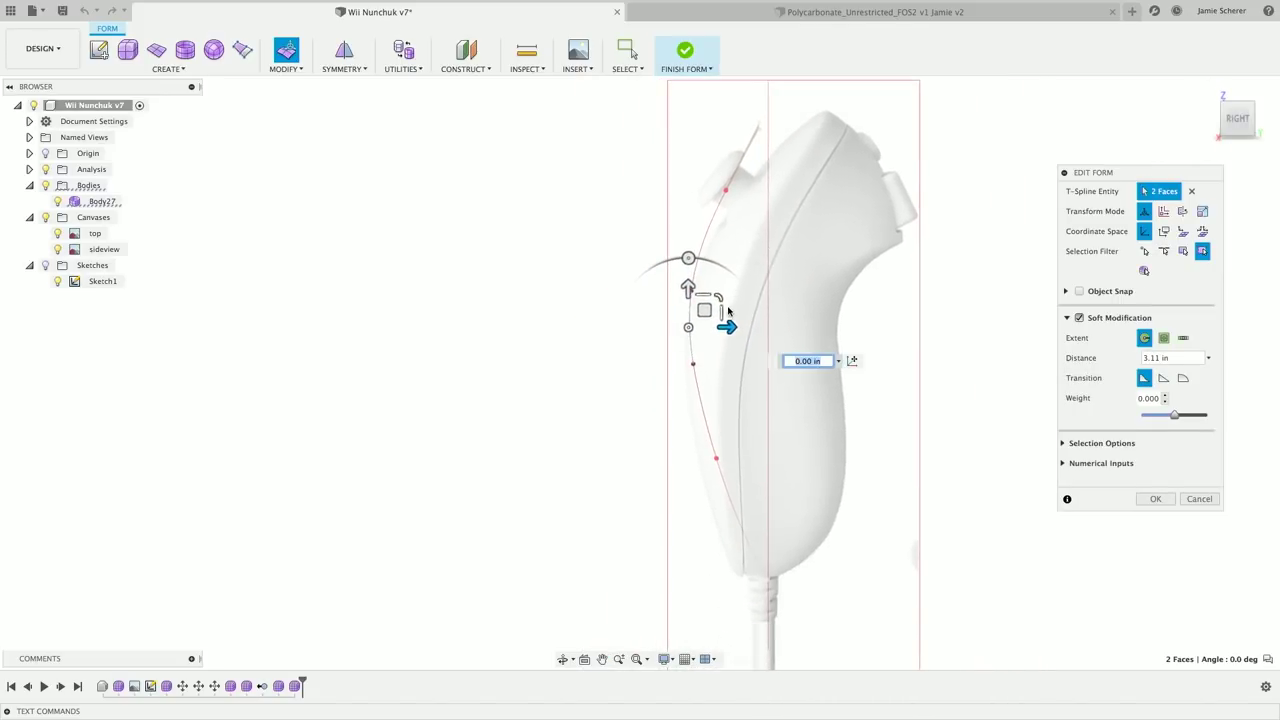
pyautogui.moveTo(729, 326)
pyautogui.mouseDown()
pyautogui.moveTo(712, 329)
pyautogui.moveTo(737, 329)
pyautogui.mouseUp()
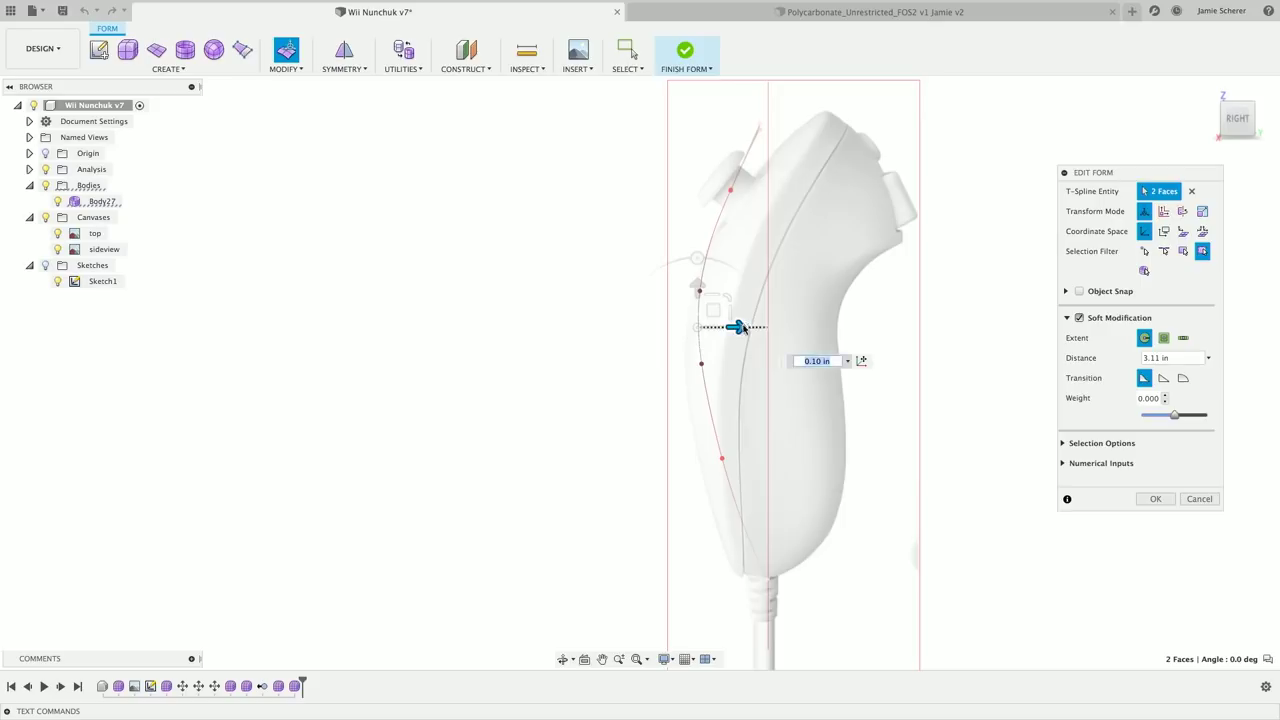
pyautogui.click(697, 258)
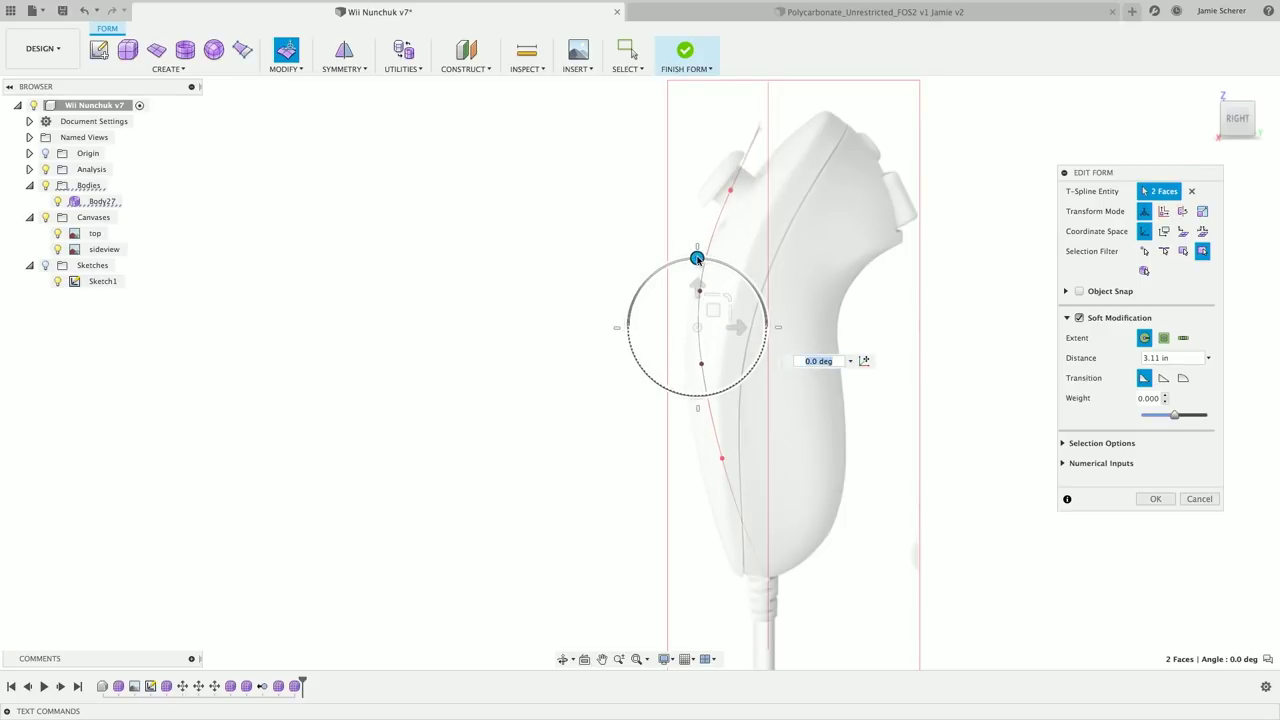
pyautogui.click(1153, 498)
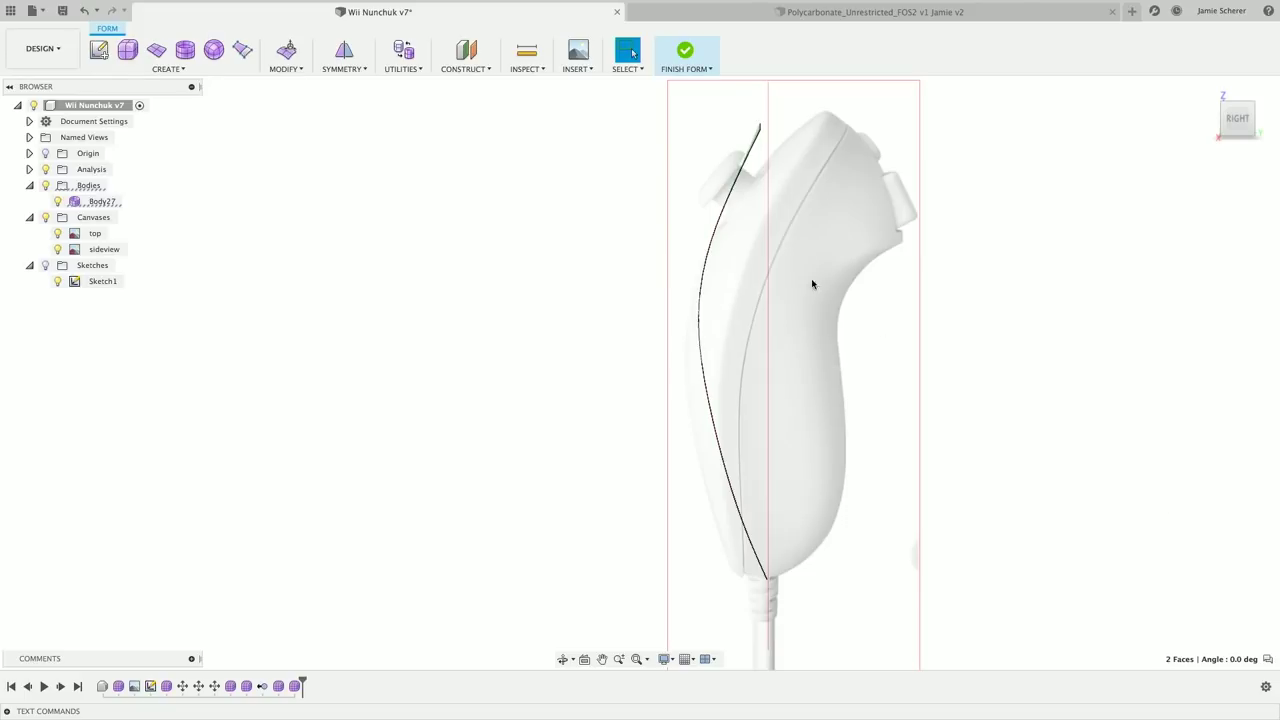
pyautogui.keyDown('shift'); pyautogui.moveTo(709, 266); pyautogui.dragTo(731, 263, button='middle'); pyautogui.keyUp('shift')
# Rotate the side face strip -5 degrees and shift it -0.136 in left to match the canvas.
pyautogui.doubleClick(723, 247)
pyautogui.rightClick(723, 247)
pyautogui.click(762, 232)
pyautogui.click(1240, 126)
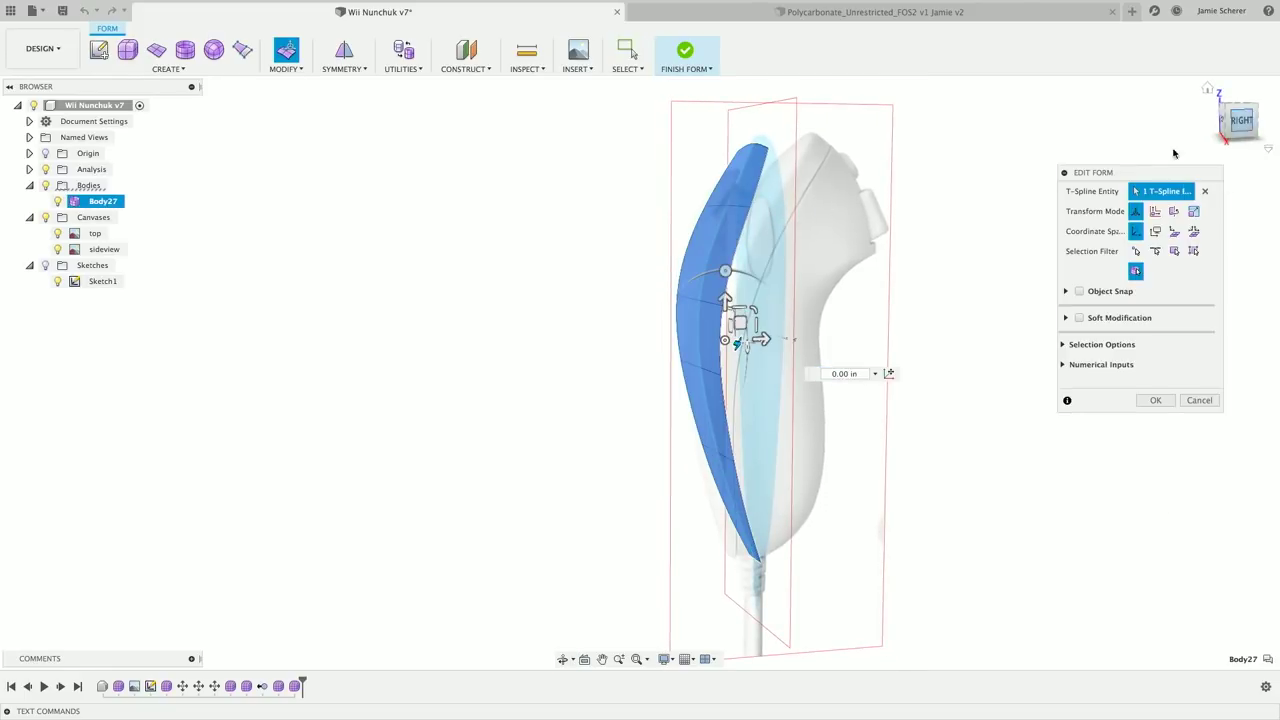
pyautogui.moveTo(762, 284); pyautogui.dragTo(769, 284)
pyautogui.moveTo(778, 333); pyautogui.dragTo(767, 337)
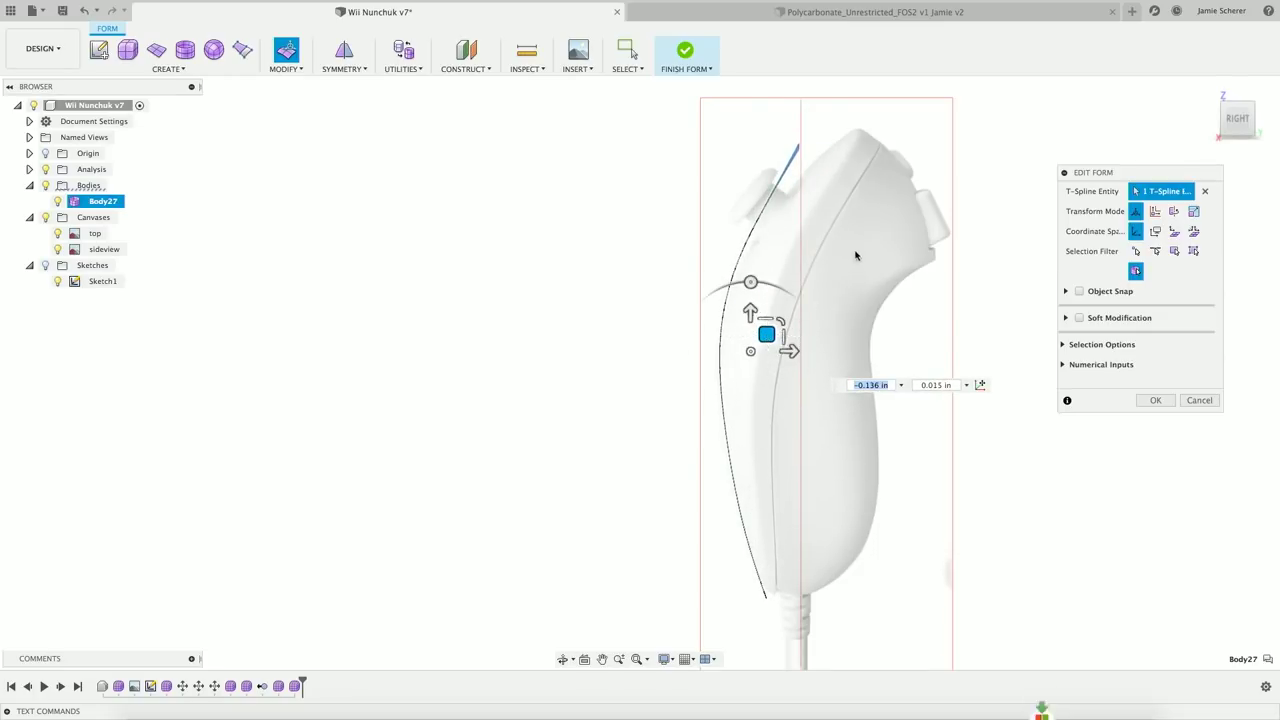
pyautogui.click(1014, 363)
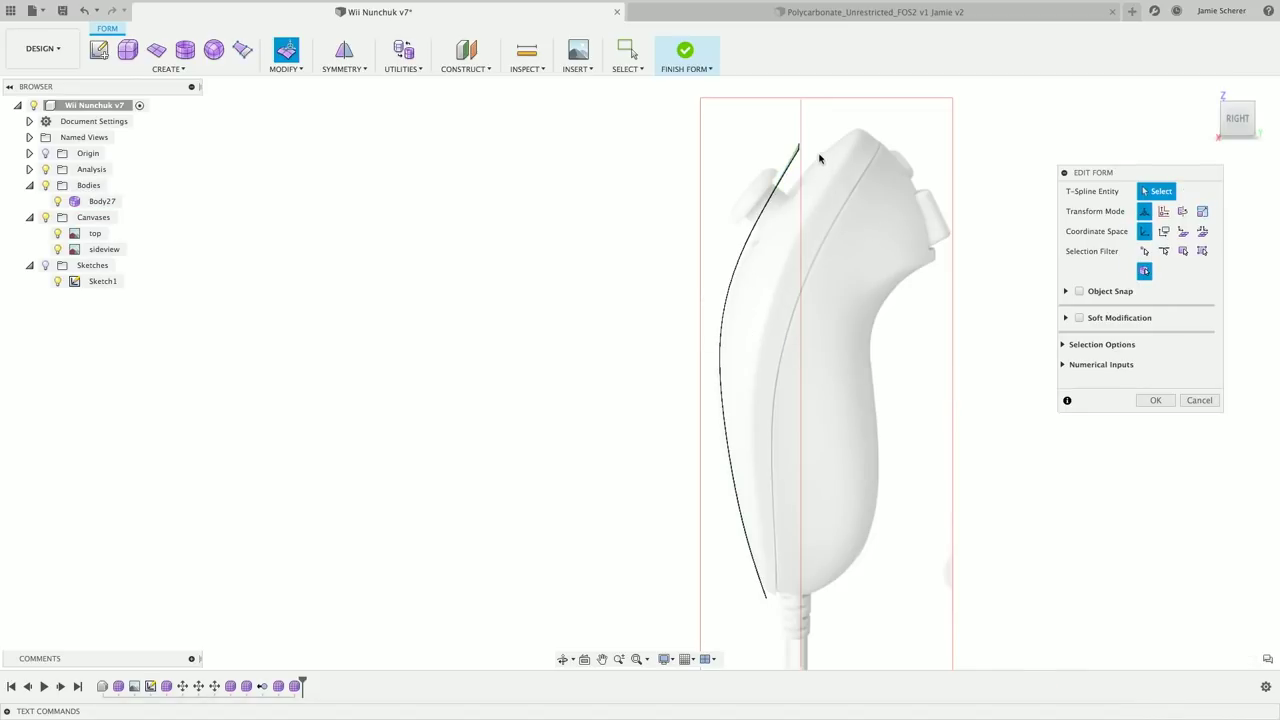
# Check the face selection on the nunchuk body and close the open shape edit.
pyautogui.click(788, 136)
pyautogui.keyDown('shift'); pyautogui.moveTo(749, 157); pyautogui.dragTo(784, 187, button='middle'); pyautogui.keyUp('shift')
pyautogui.click(808, 178)
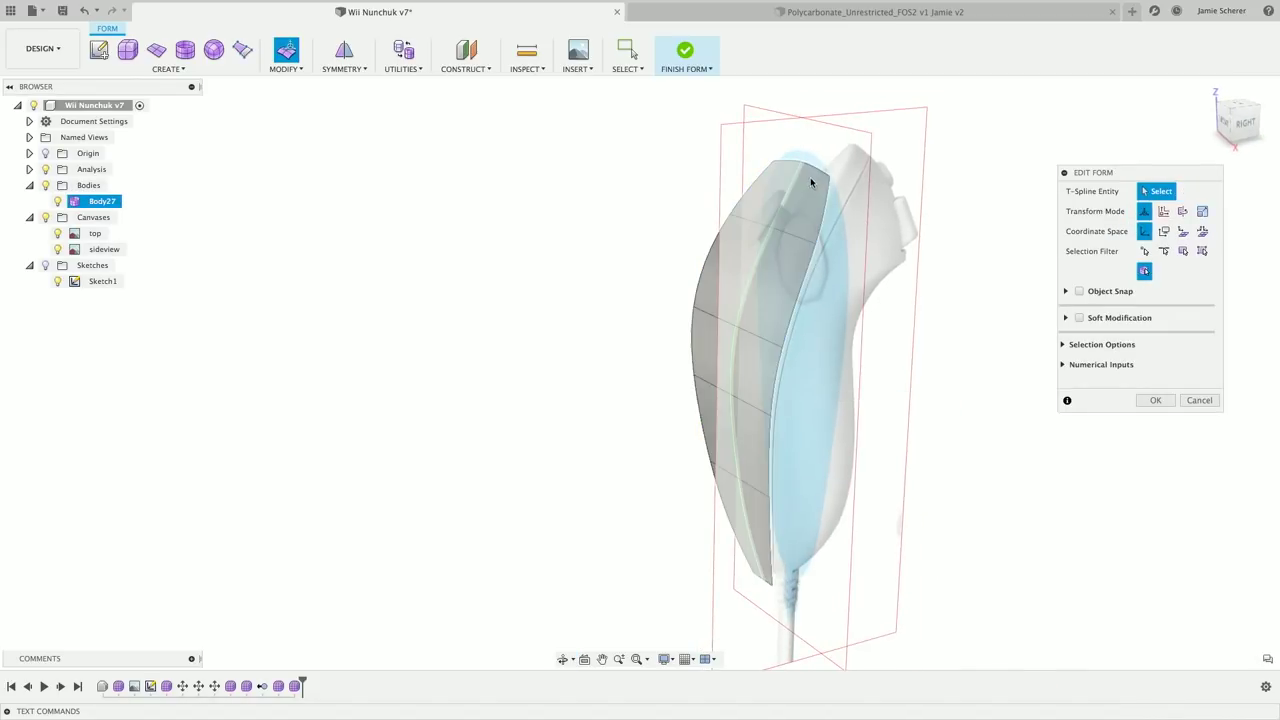
pyautogui.click(818, 180)
pyautogui.click(757, 143)
pyautogui.click(1152, 399)
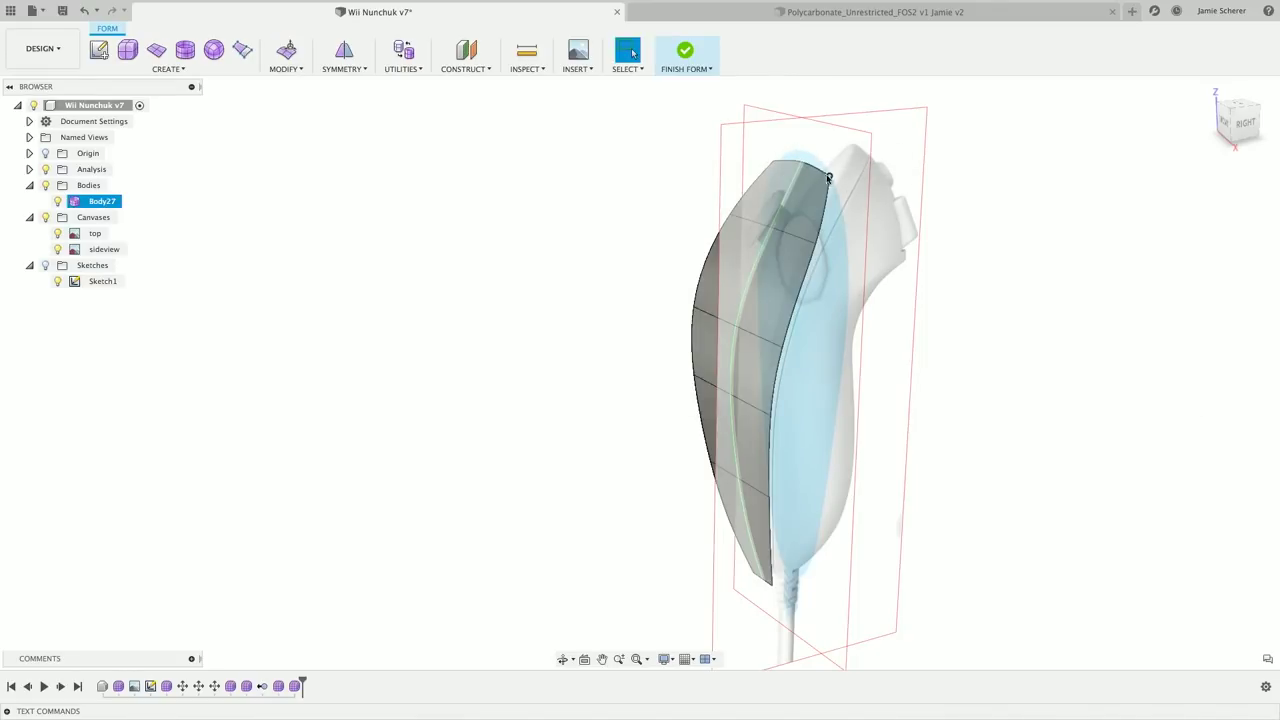
# Move the top edge loop up and right in the right view to reach the canvas tip.
pyautogui.doubleClick(792, 163)
pyautogui.rightClick(895, 198)
pyautogui.click(934, 194)
pyautogui.click(1243, 122)
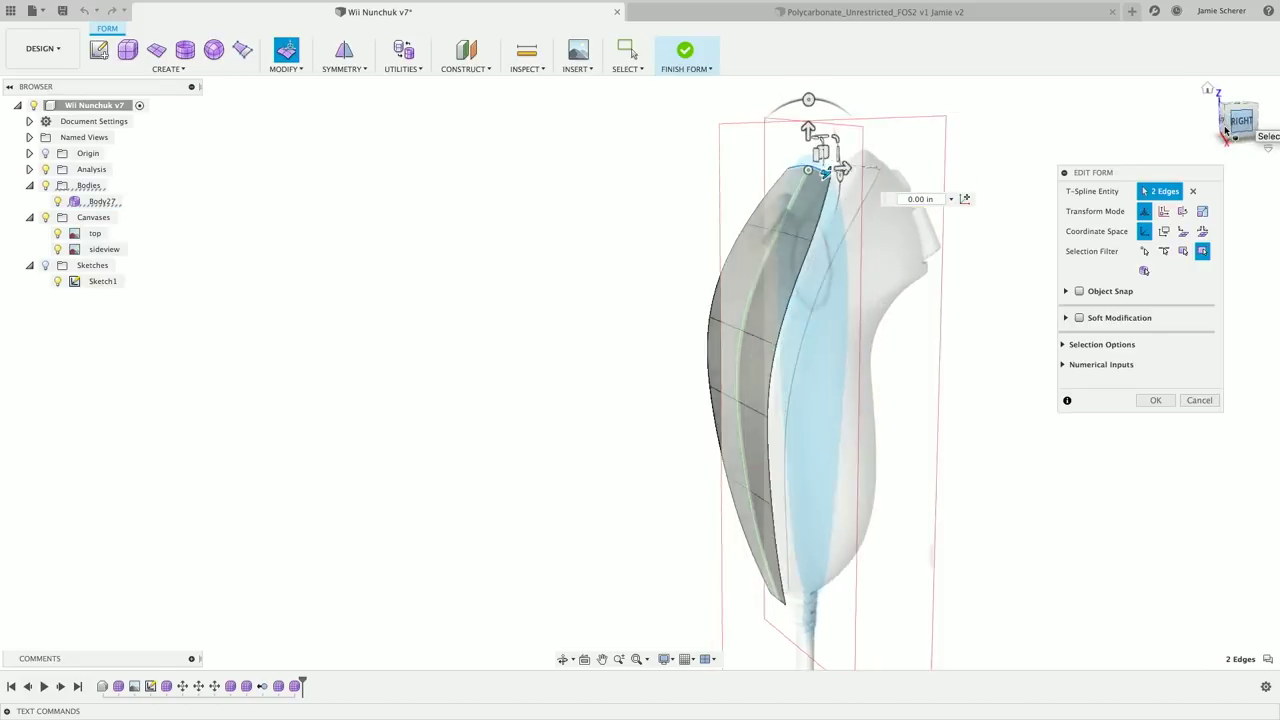
pyautogui.moveTo(836, 160); pyautogui.dragTo(888, 150)
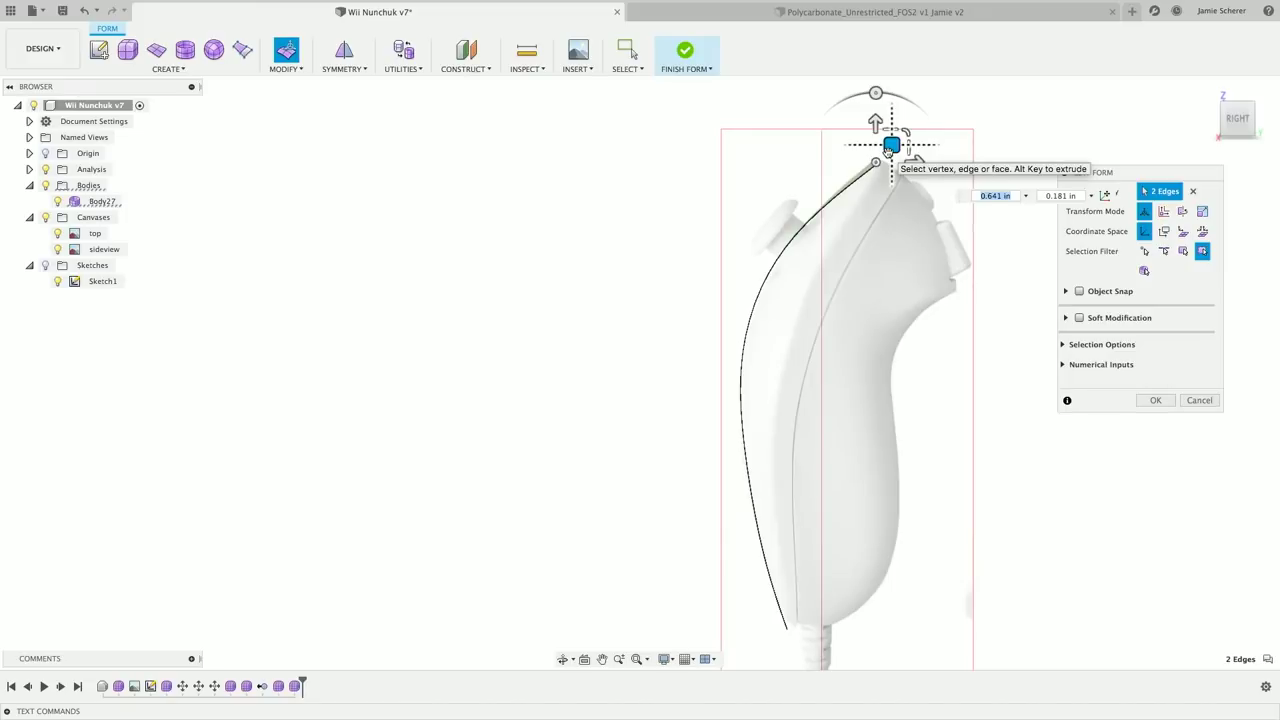
pyautogui.click(1155, 400)
pyautogui.keyDown('shift'); pyautogui.moveTo(1074, 371); pyautogui.dragTo(1114, 364, button='middle'); pyautogui.keyUp('shift')
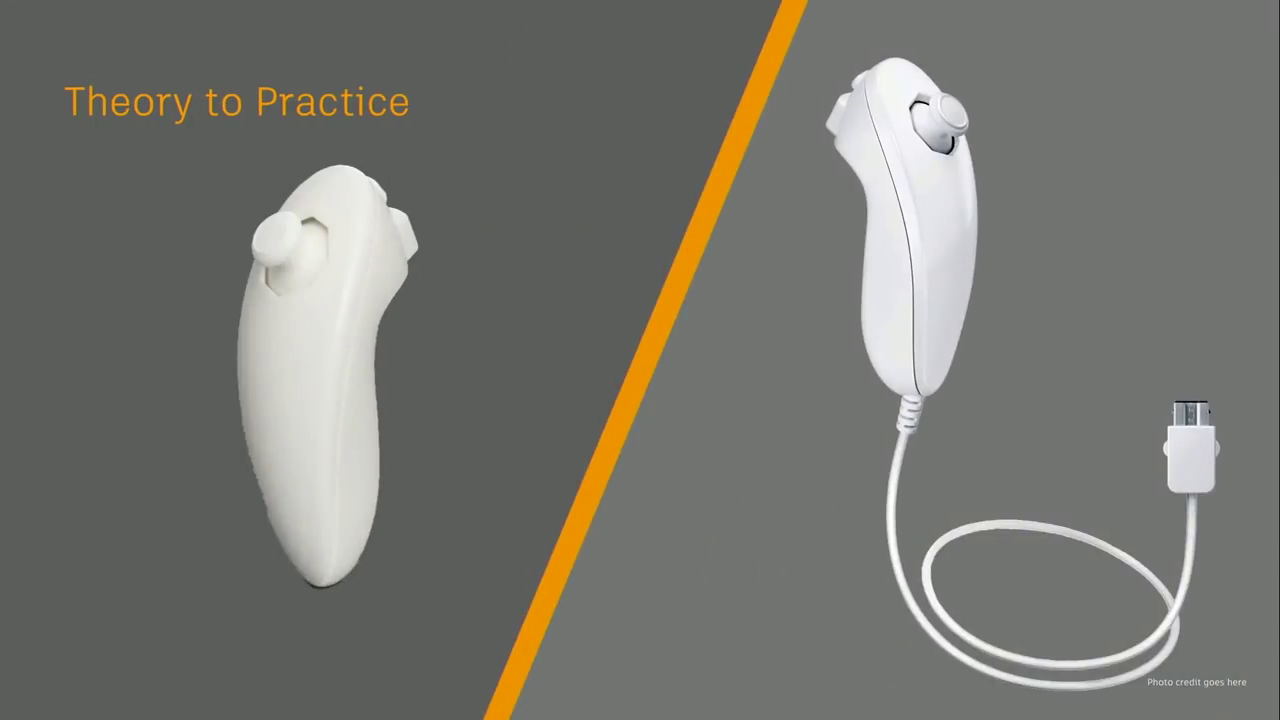
# Advance the slideshow to the Types of Geometry slide.
pyautogui.press('Right')
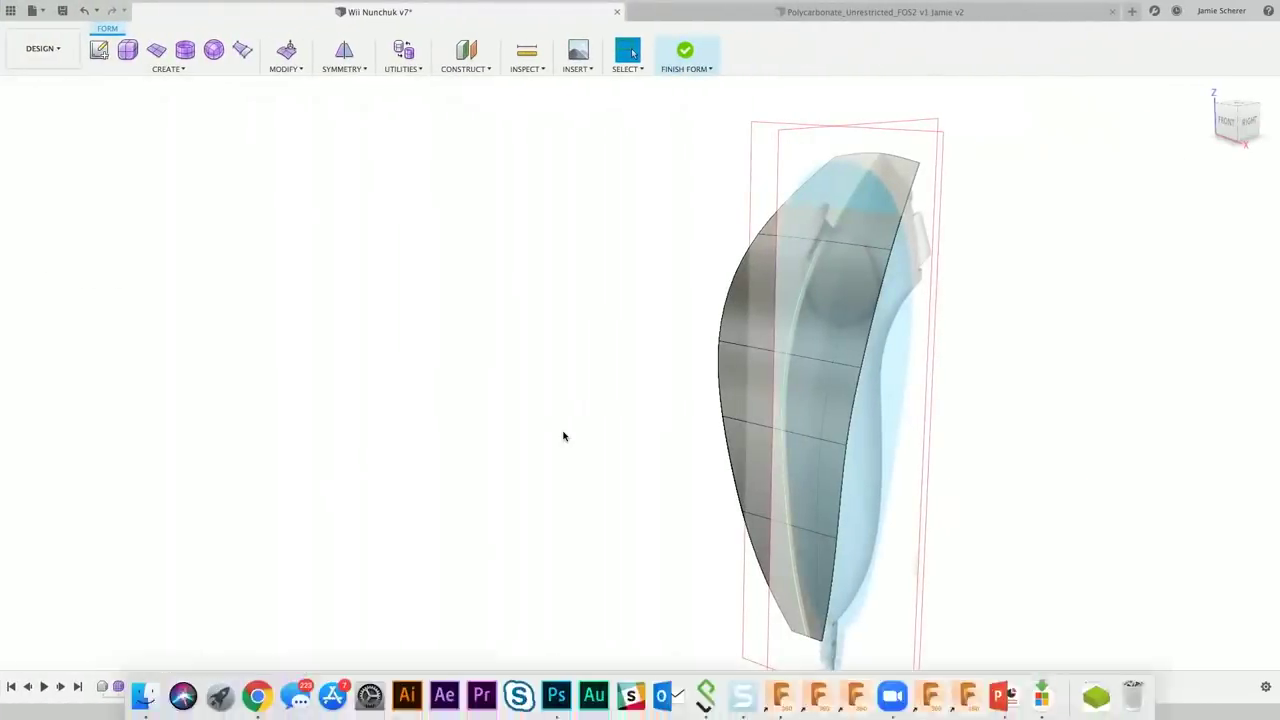
# Finish the current form, reopen the earlier form feature, and delete the fin body Body22.
pyautogui.click(688, 52)
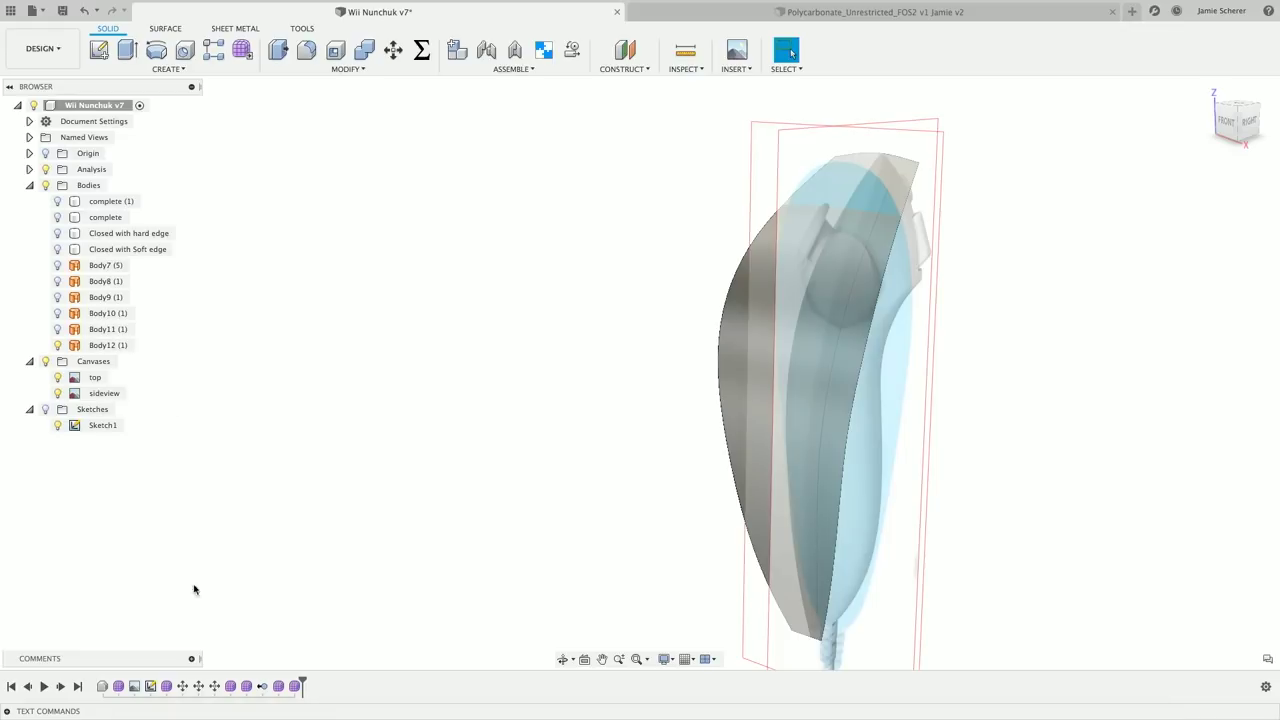
pyautogui.doubleClick(274, 687)
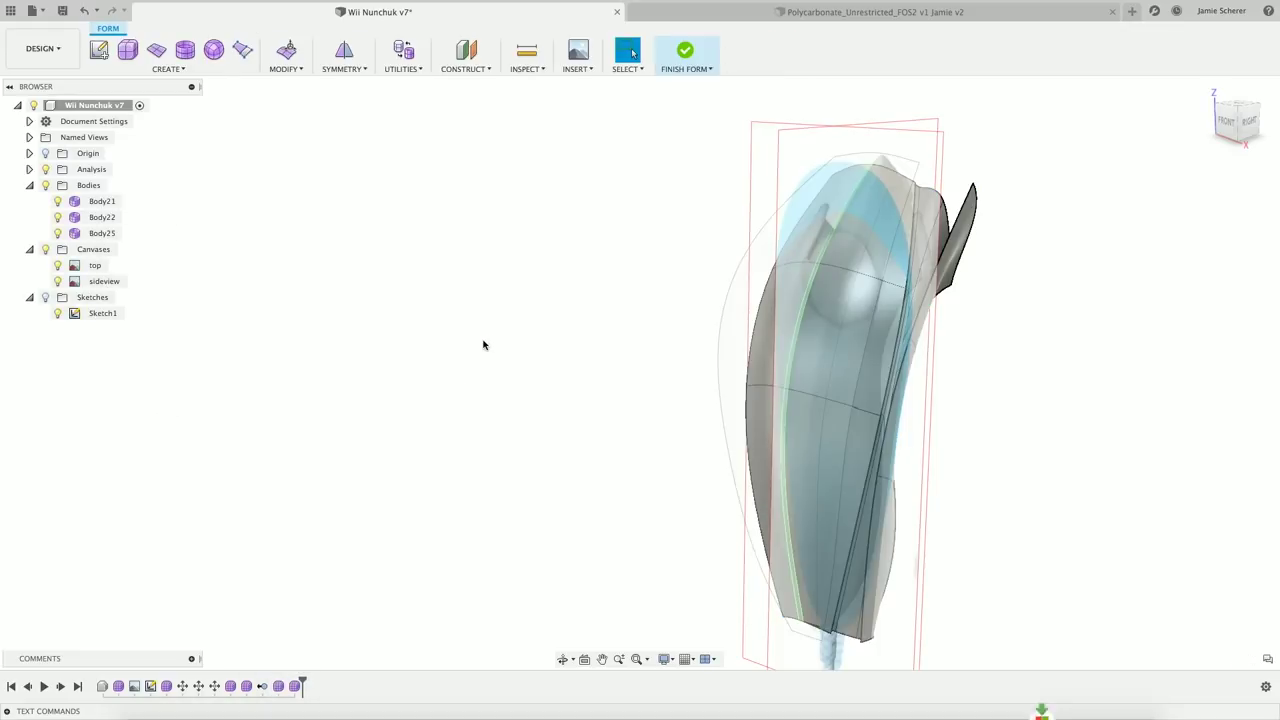
pyautogui.keyDown('shift'); pyautogui.moveTo(454, 283); pyautogui.dragTo(594, 274, button='middle'); pyautogui.keyUp('shift')
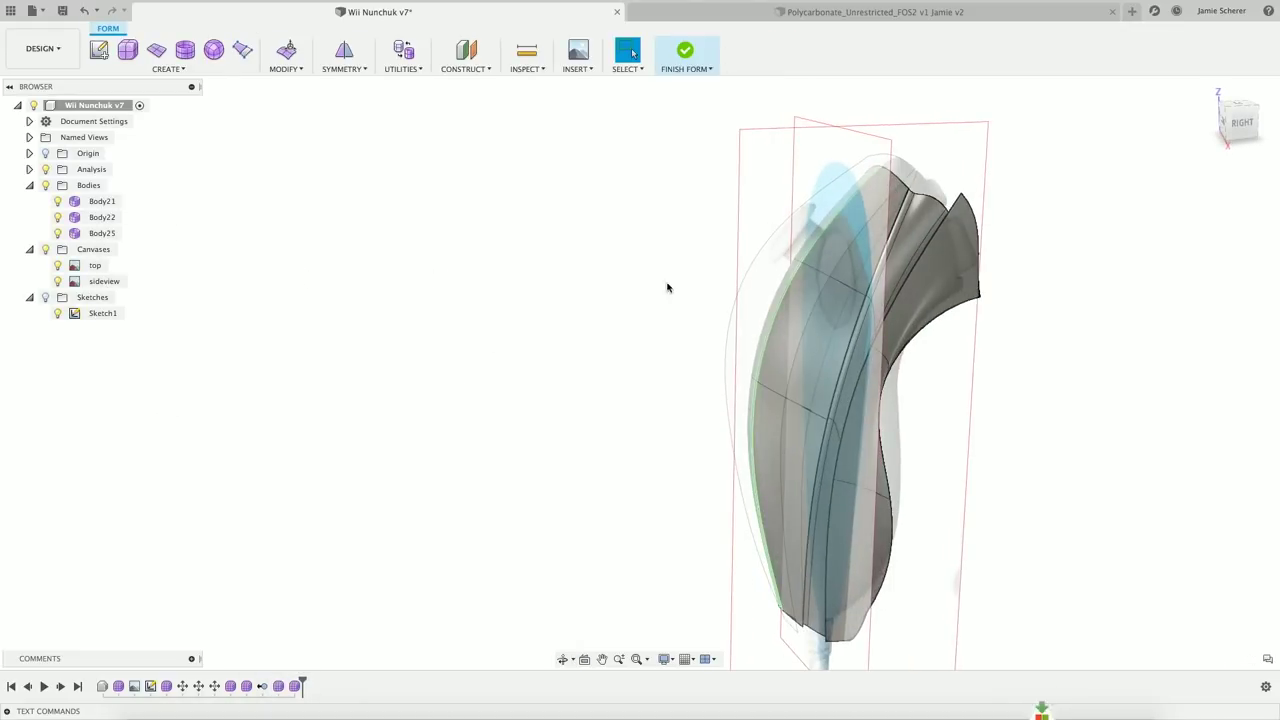
pyautogui.click(920, 243)
pyautogui.scroll(1, 910, 221)
pyautogui.click(910, 223)
pyautogui.keyDown('shift'); pyautogui.moveTo(254, 294); pyautogui.dragTo(445, 287, button='middle'); pyautogui.keyUp('shift')
pyautogui.click(740, 304)
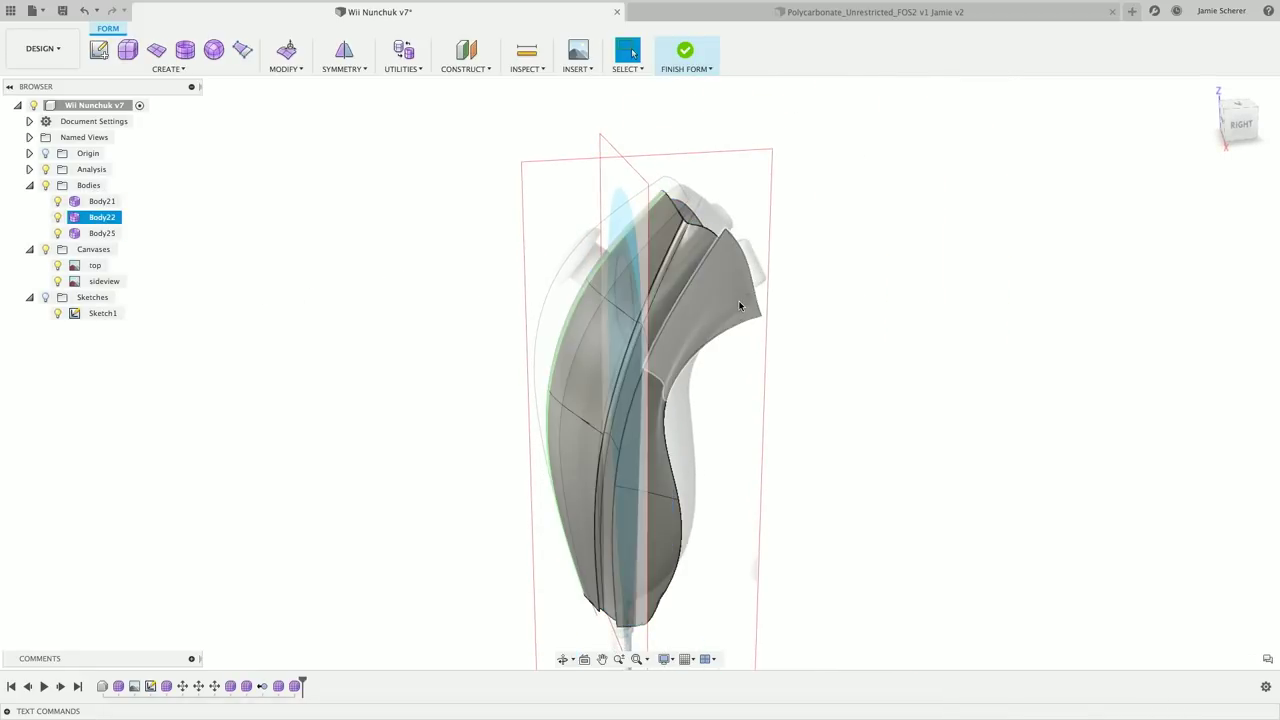
pyautogui.press('Delete')
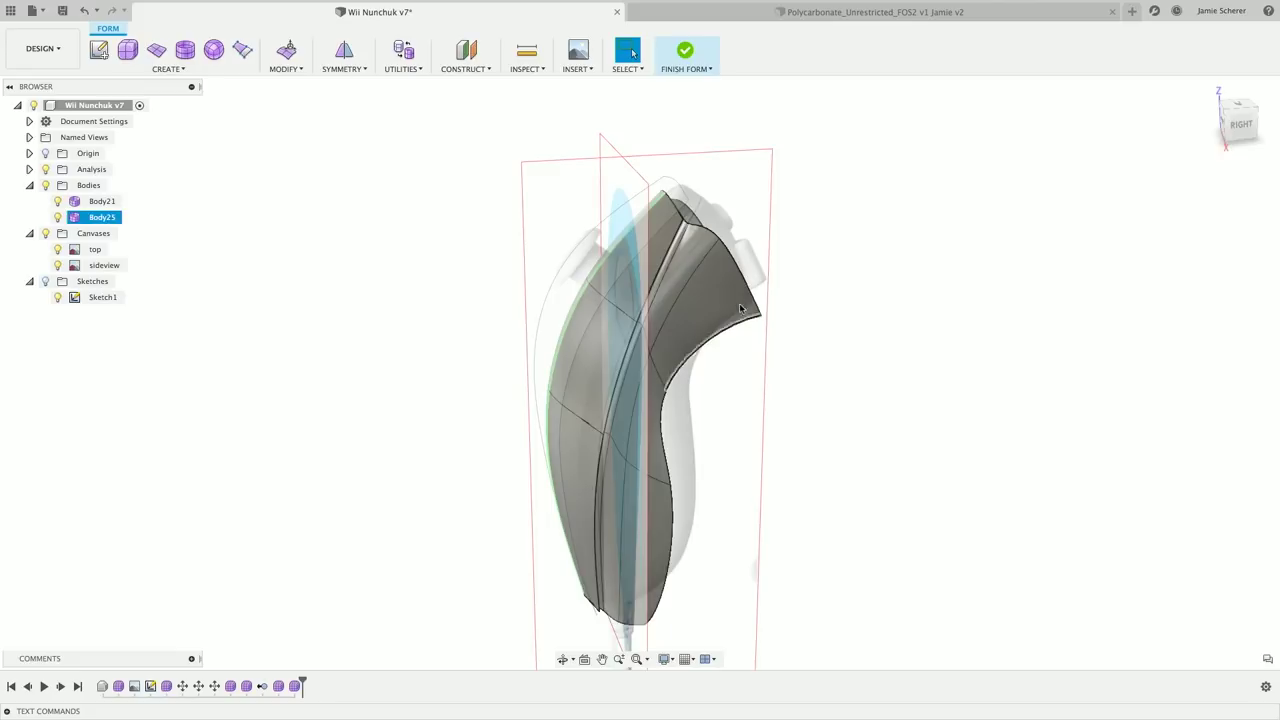
# Inspect Body25 and the remaining faces from several angles, ending in a straight right view.
pyautogui.click(734, 298)
pyautogui.keyDown('shift'); pyautogui.moveTo(814, 354); pyautogui.dragTo(754, 340, button='middle'); pyautogui.keyUp('shift')
pyautogui.click(787, 325)
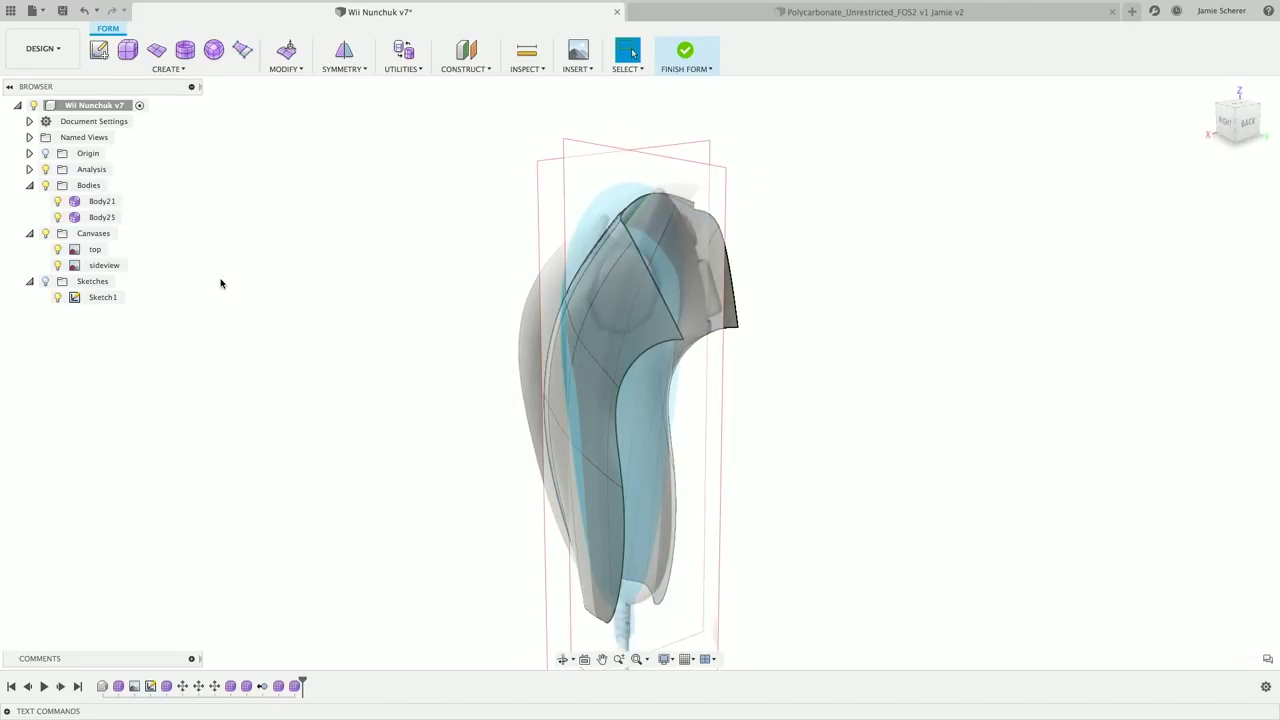
pyautogui.click(637, 311)
pyautogui.keyDown('shift'); pyautogui.click(589, 531); pyautogui.keyUp('shift')
pyautogui.keyDown('shift'); pyautogui.moveTo(589, 531); pyautogui.dragTo(684, 254, button='middle'); pyautogui.keyUp('shift')
pyautogui.keyDown('shift'); pyautogui.click(684, 254); pyautogui.keyUp('shift')
pyautogui.keyDown('shift'); pyautogui.click(594, 386); pyautogui.keyUp('shift')
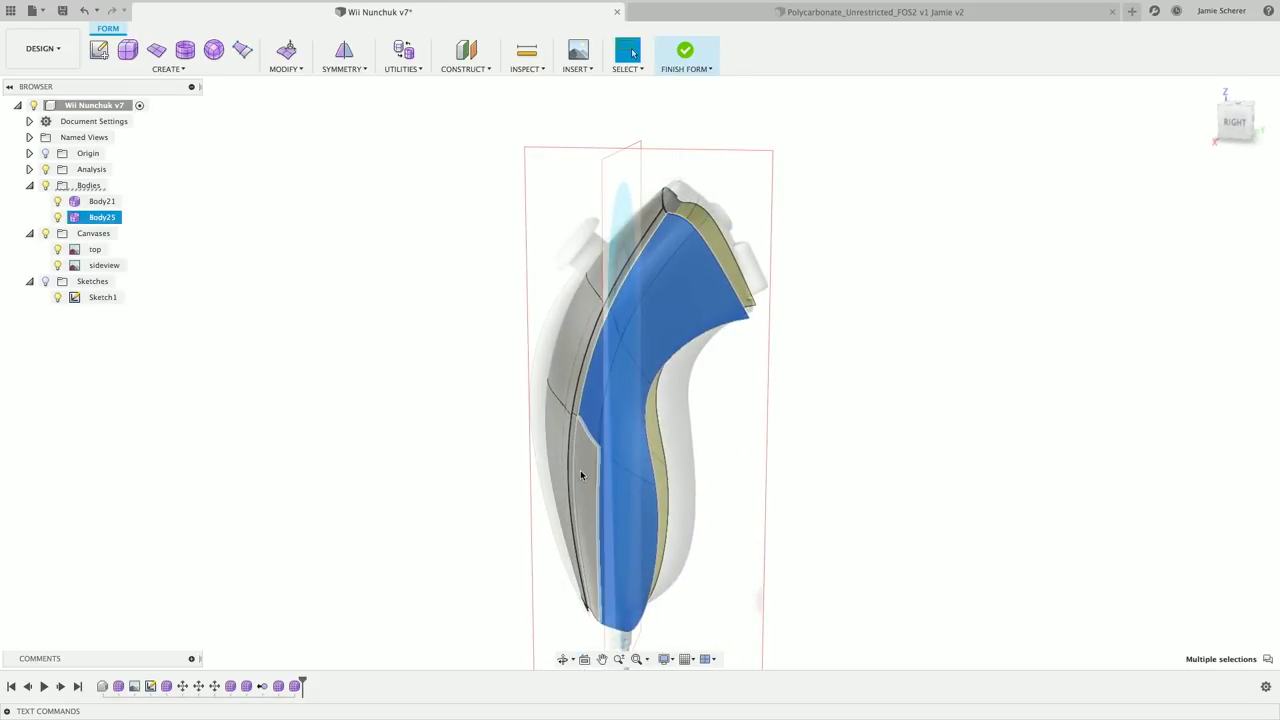
pyautogui.click(740, 518)
pyautogui.click(1237, 122)
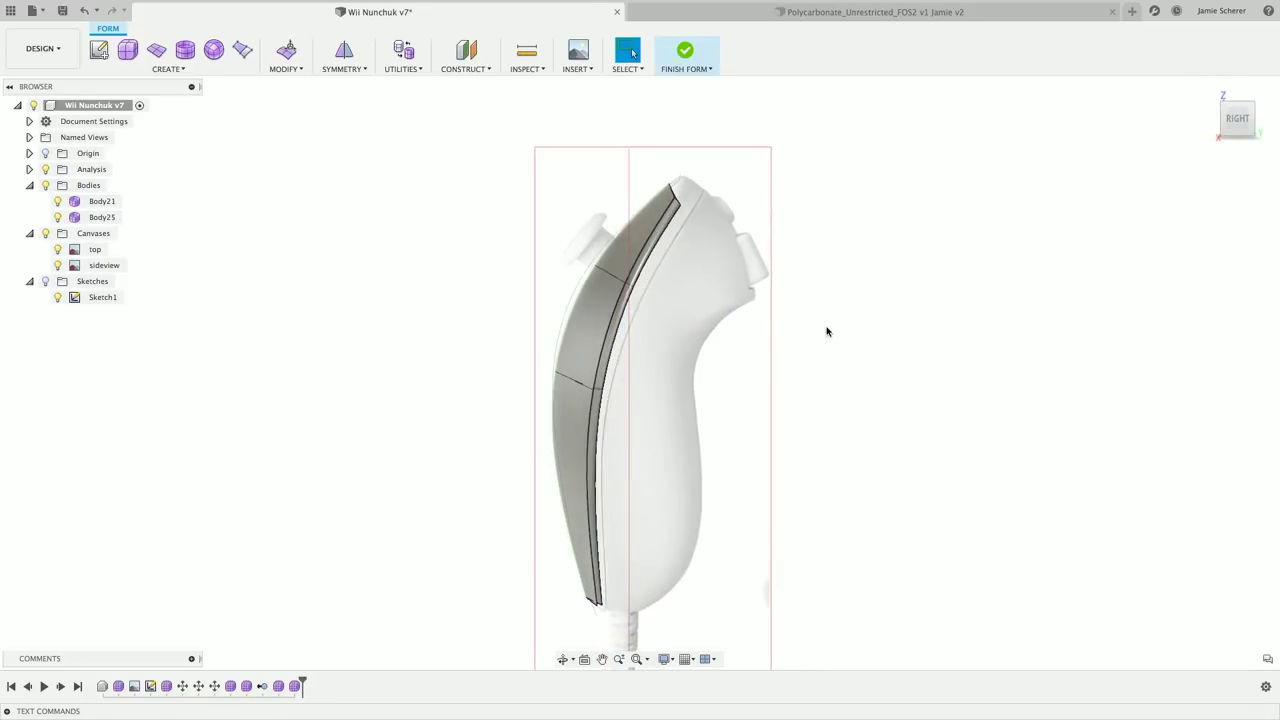
# Show the Sketches folder so Sketch1's 1.42 in spline traces the nunchuk's upper front outline.
pyautogui.click(45, 281)
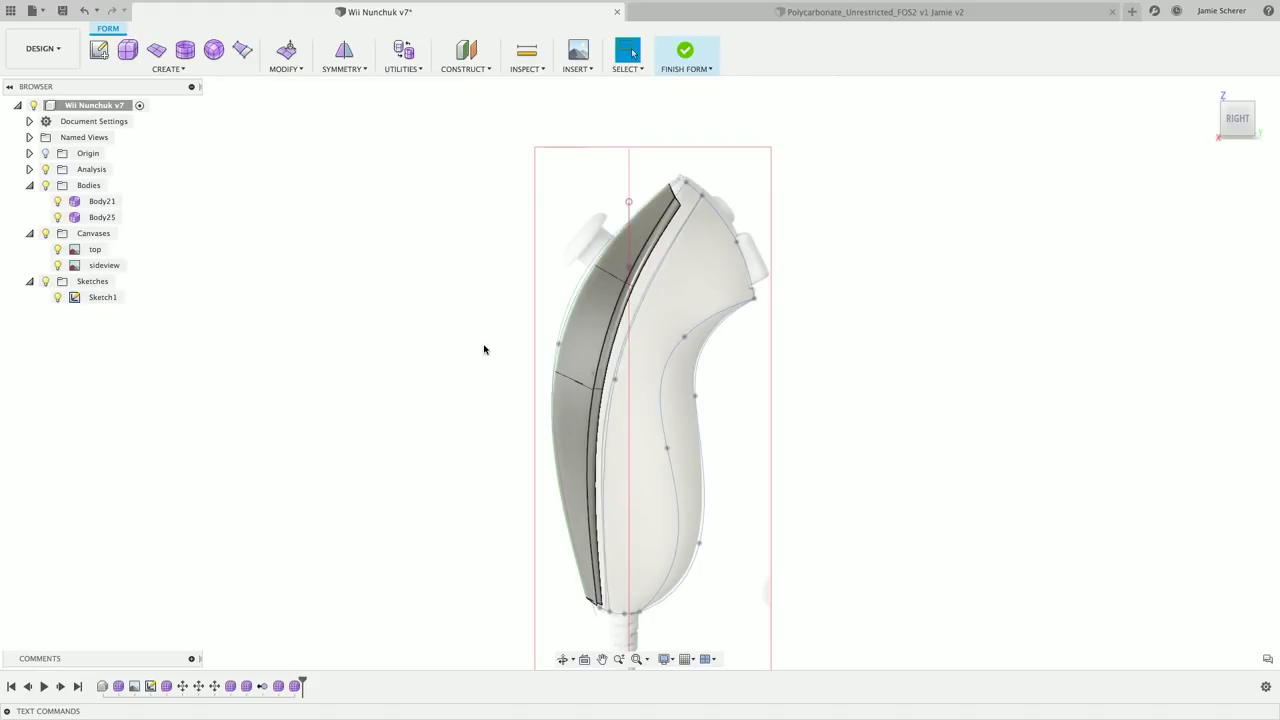
pyautogui.scroll(3, 729, 377)
pyautogui.scroll(-1, 751, 391)
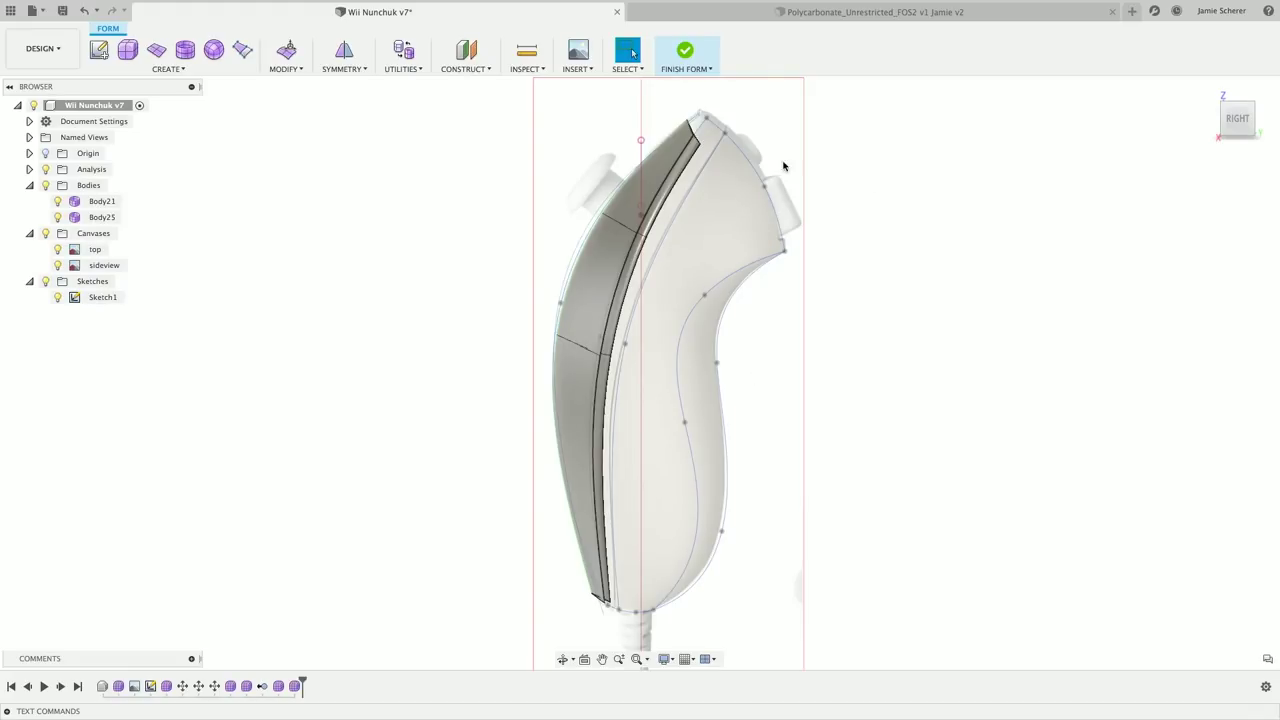
pyautogui.click(752, 168)
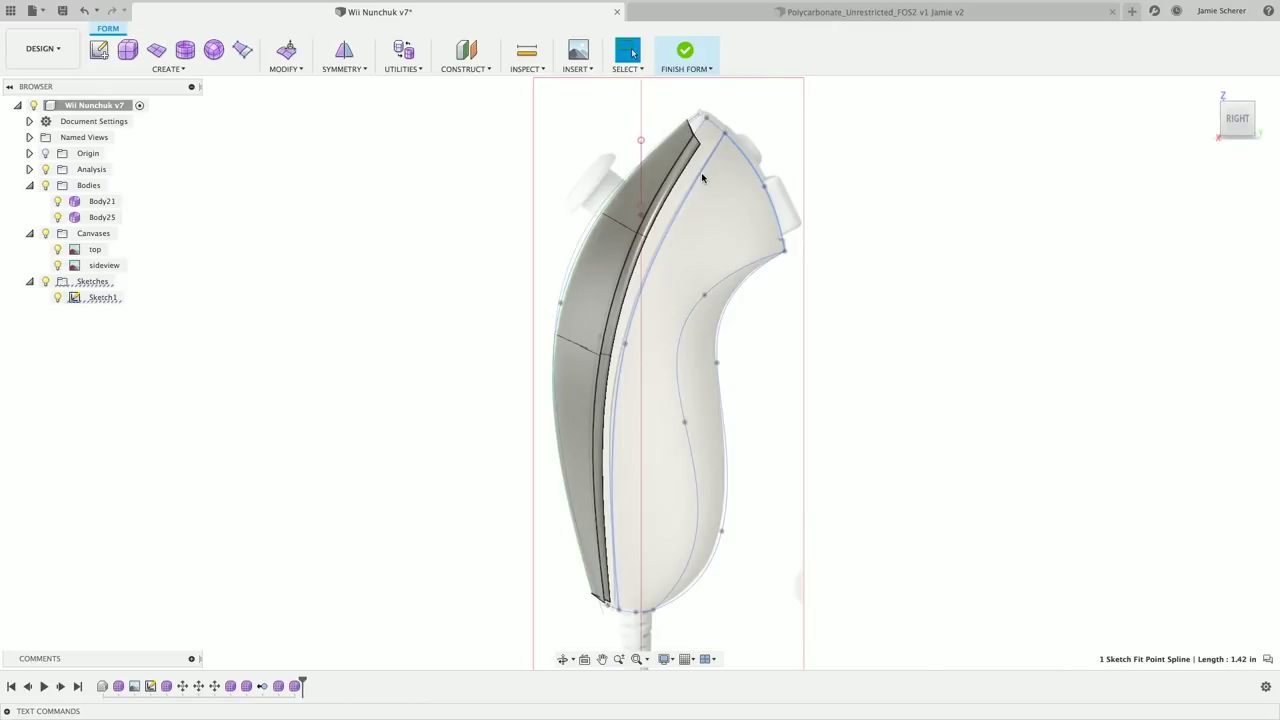
pyautogui.click(866, 131)
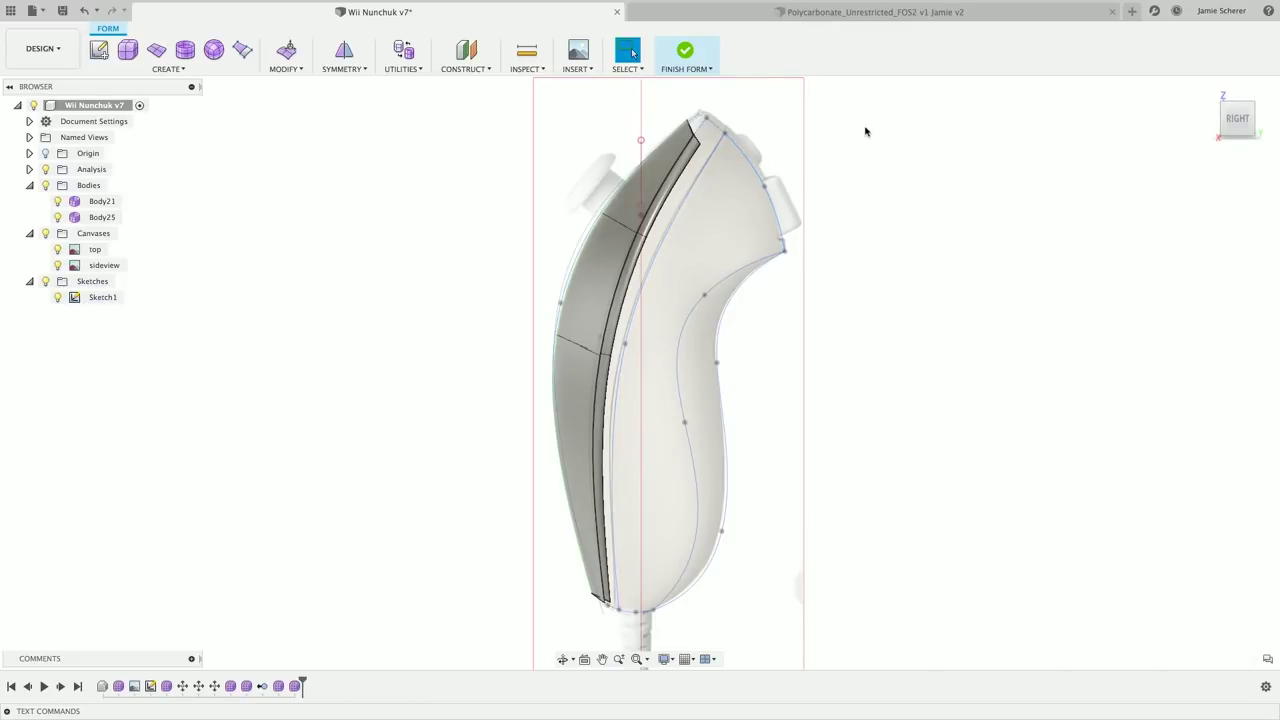
pyautogui.click(287, 69)
pyautogui.click(168, 69)
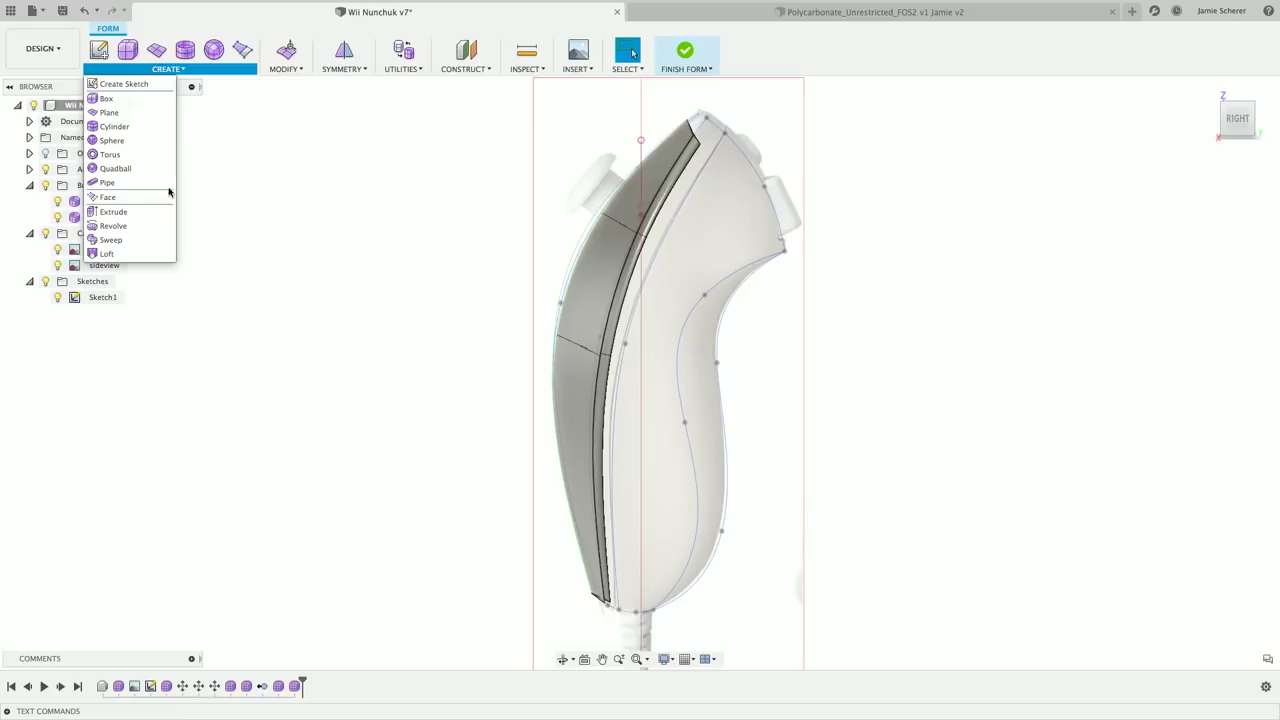
# Sweep the top spline along the long side curve with 1 face, creating Body28.
pyautogui.click(160, 240)
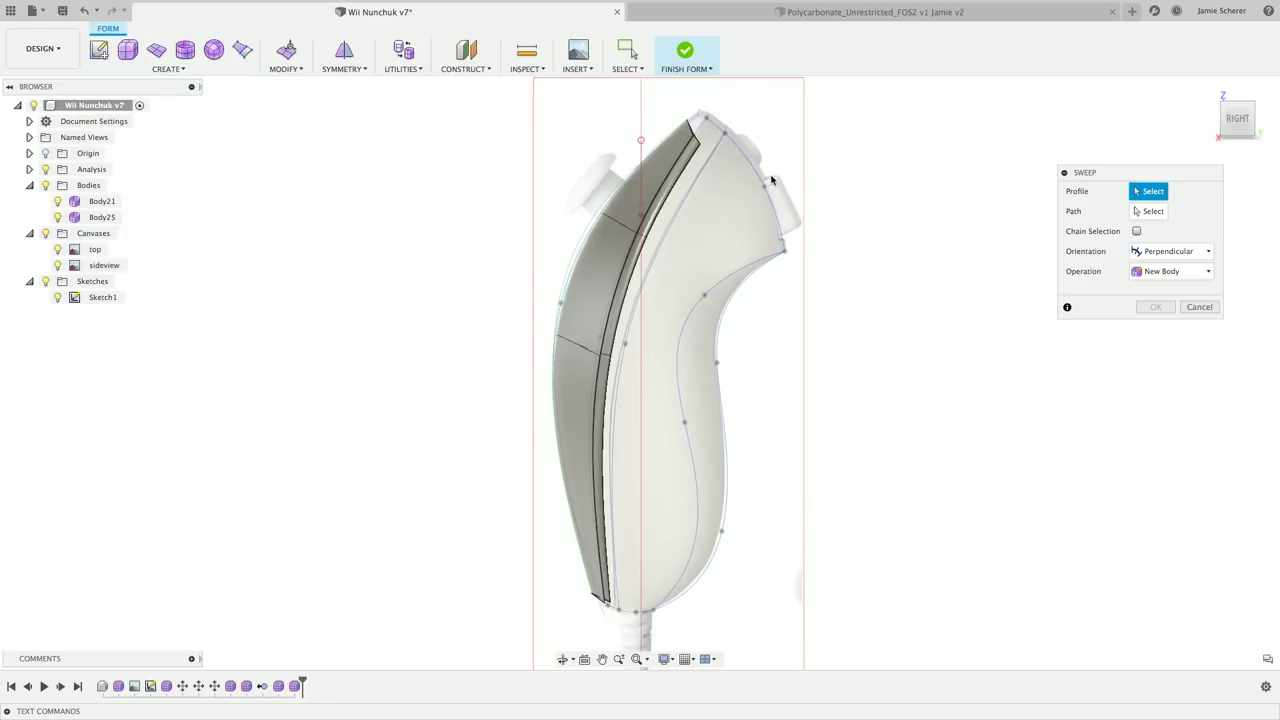
pyautogui.click(759, 180)
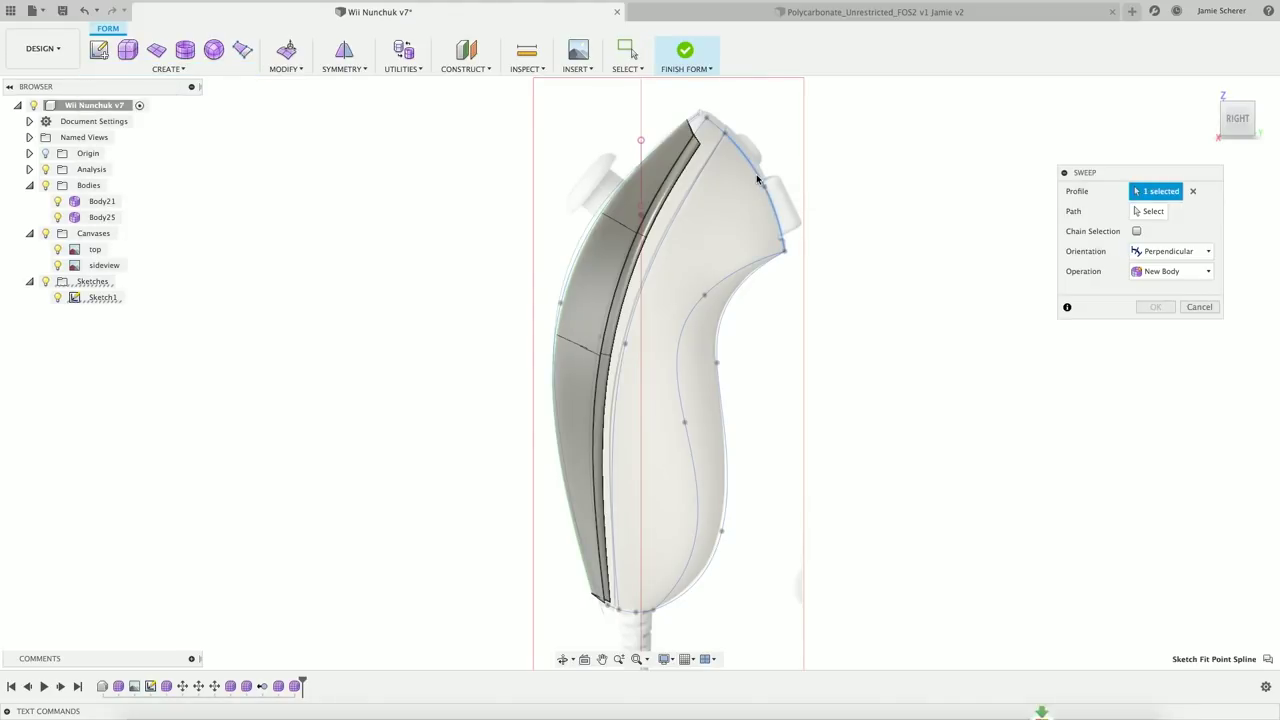
pyautogui.click(1153, 212)
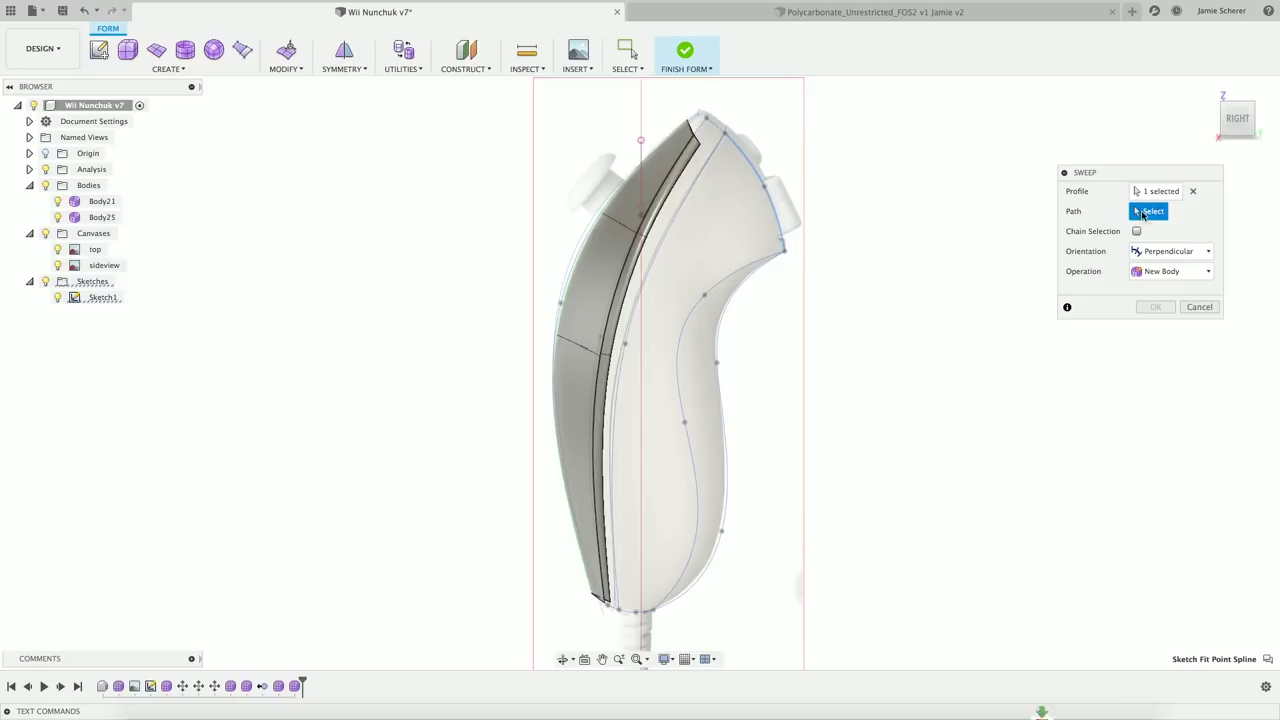
pyautogui.click(699, 178)
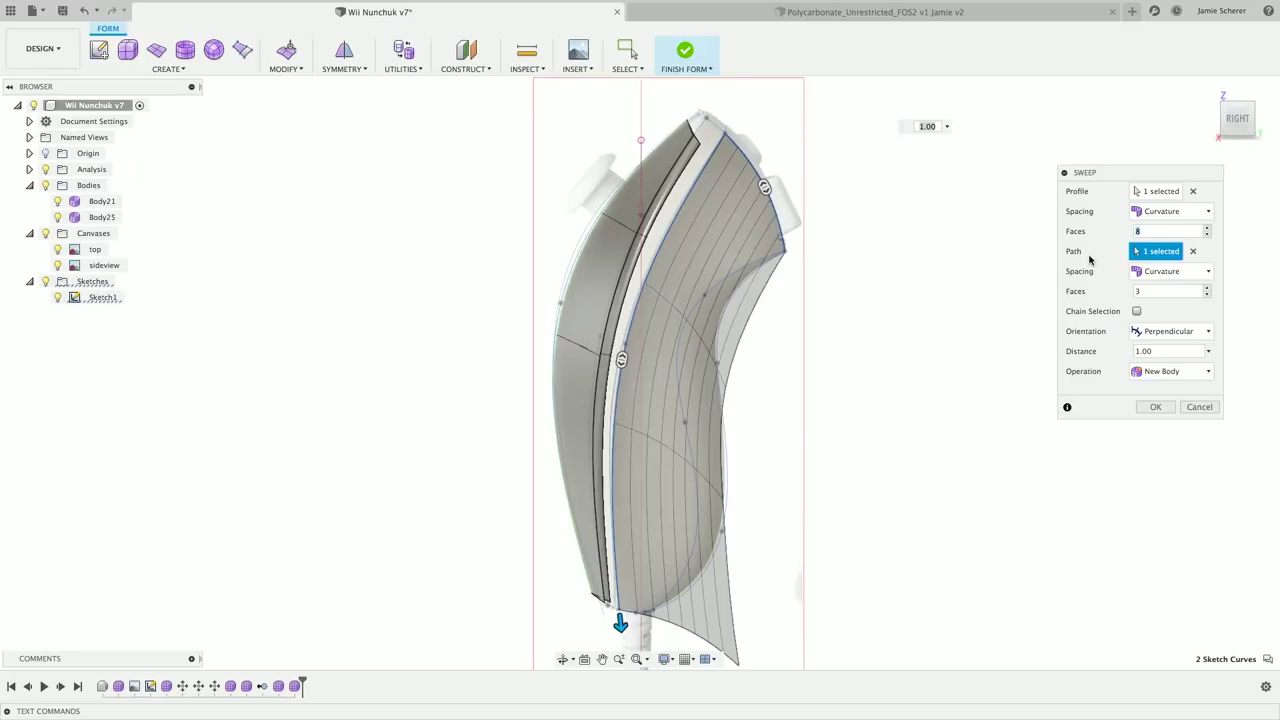
pyautogui.write('1')
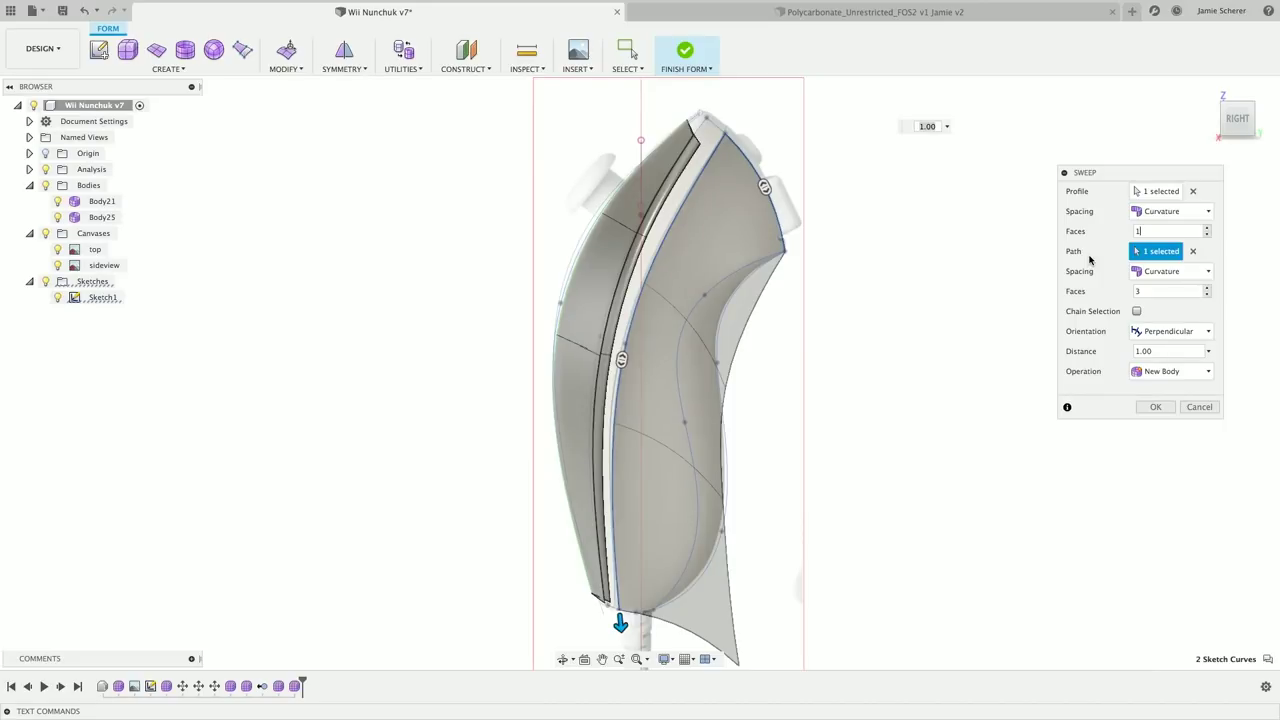
pyautogui.press('Return')
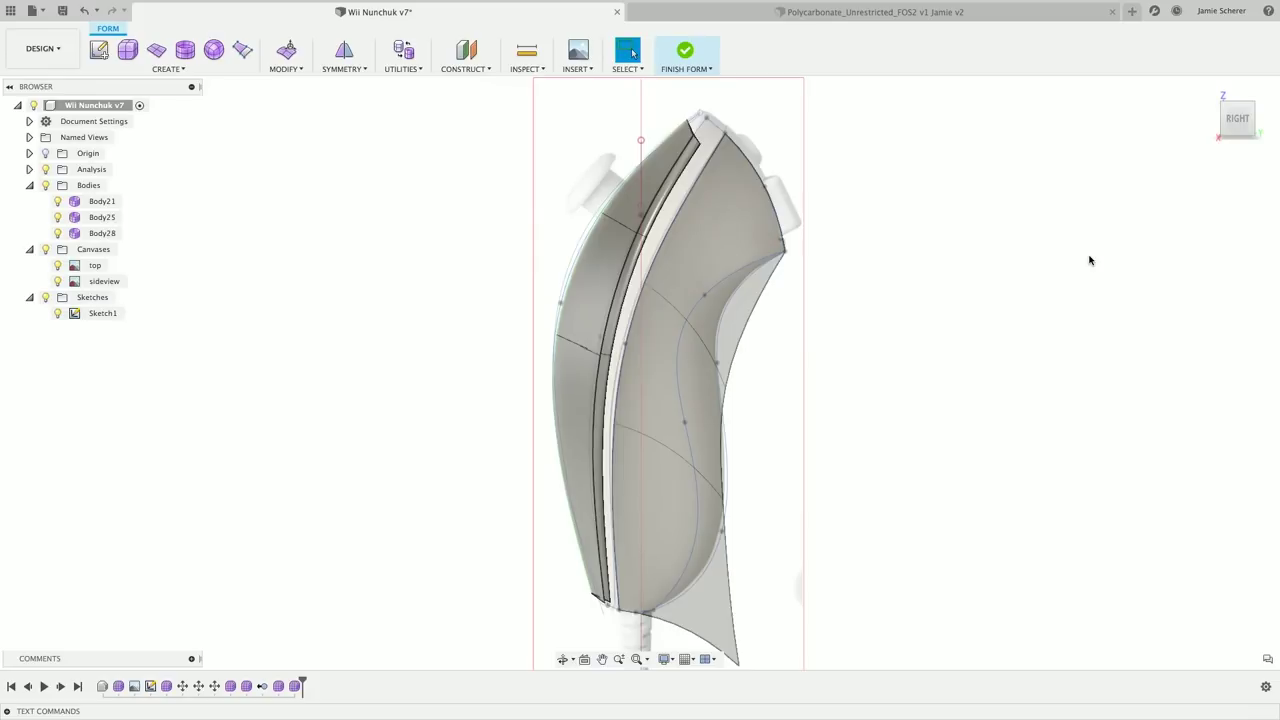
# Launch the Match command through the S shortcut search by typing 'match'.
pyautogui.write('s')
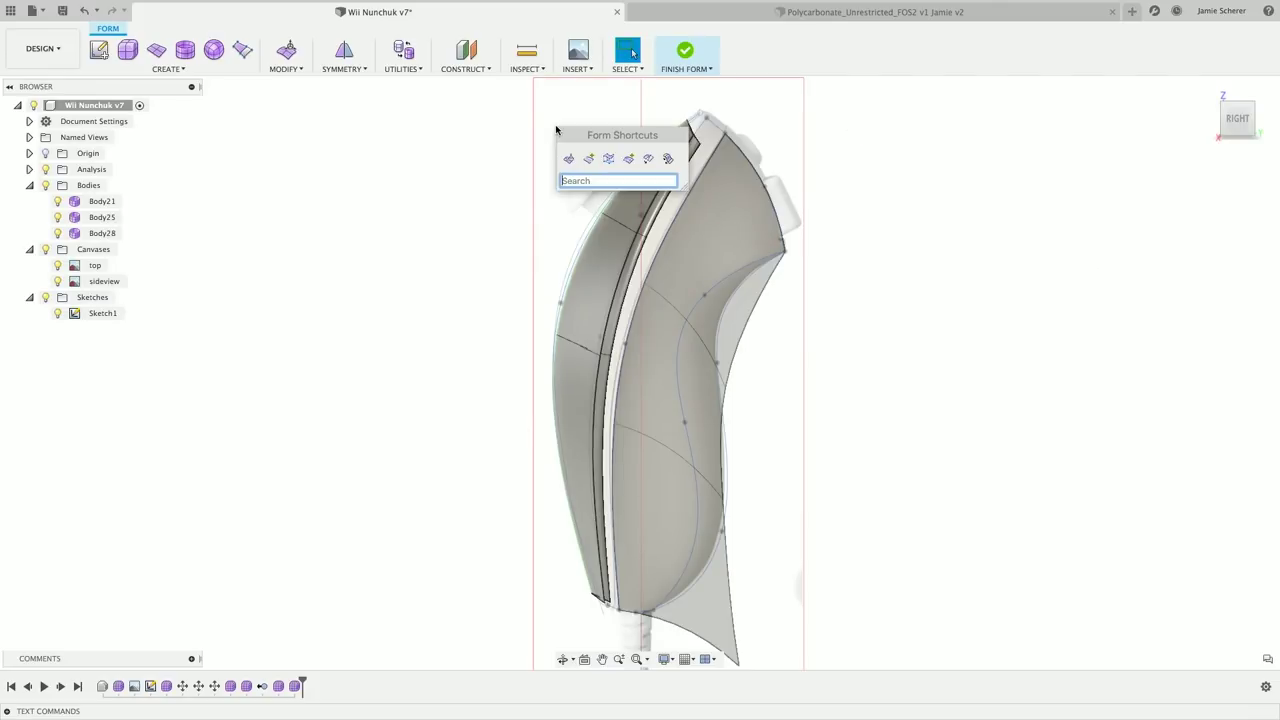
pyautogui.write('match')
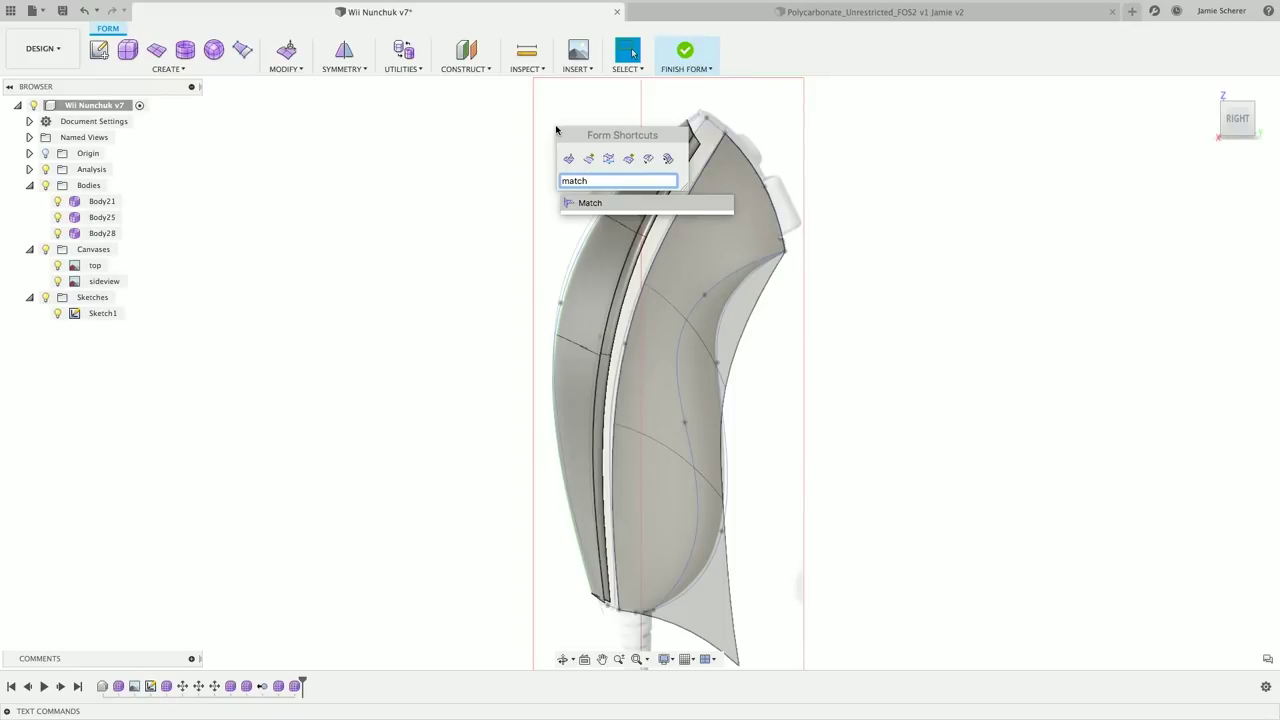
pyautogui.press('Return')
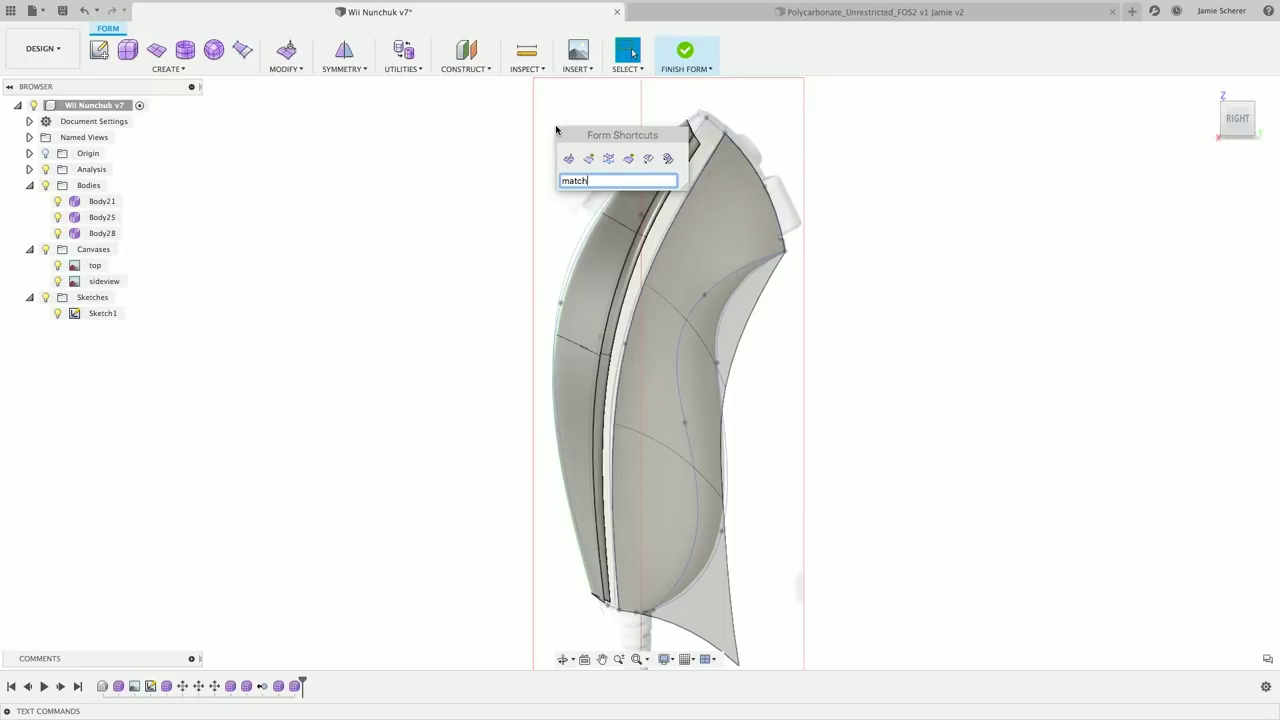
pyautogui.write('s')
pyautogui.press('Escape')
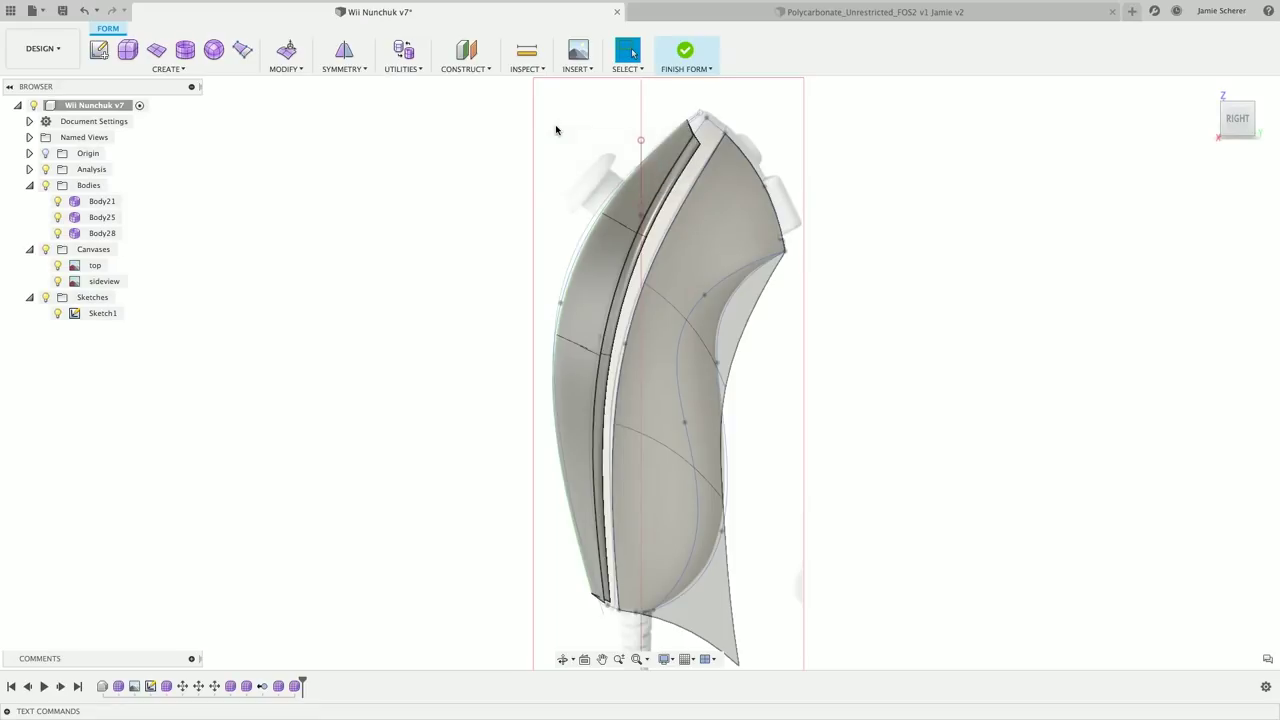
pyautogui.press('s')
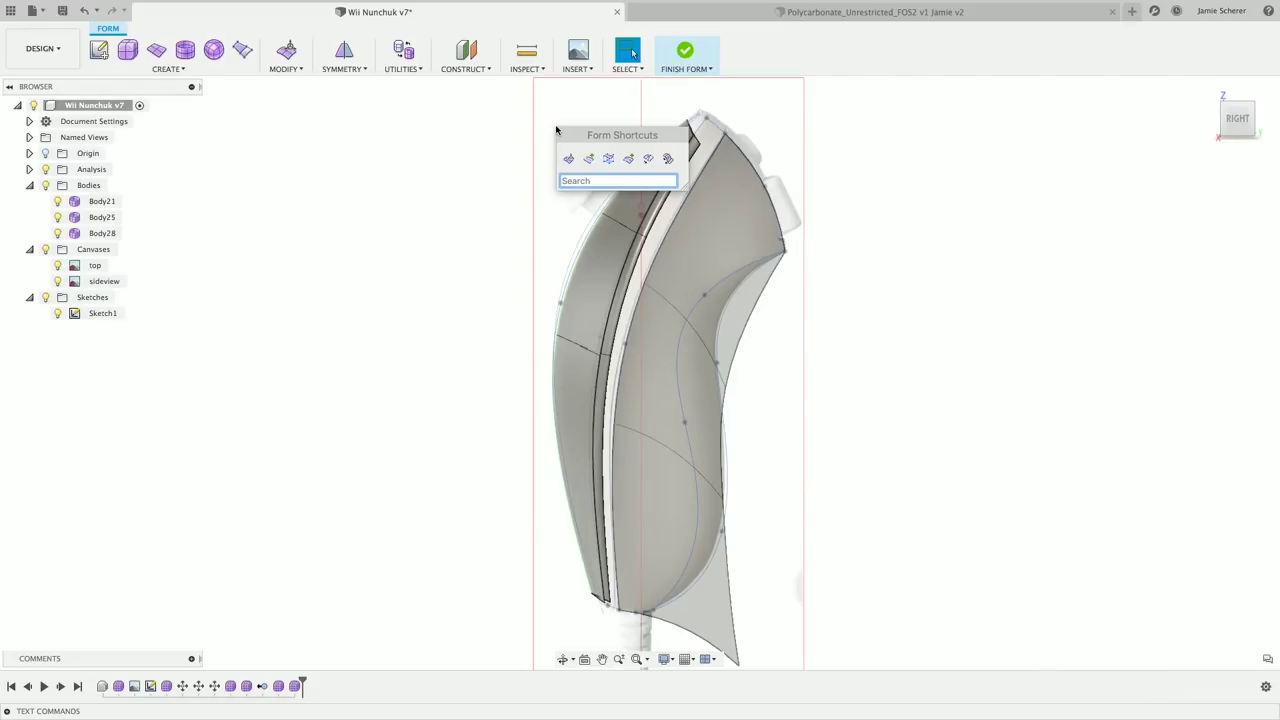
pyautogui.write('match')
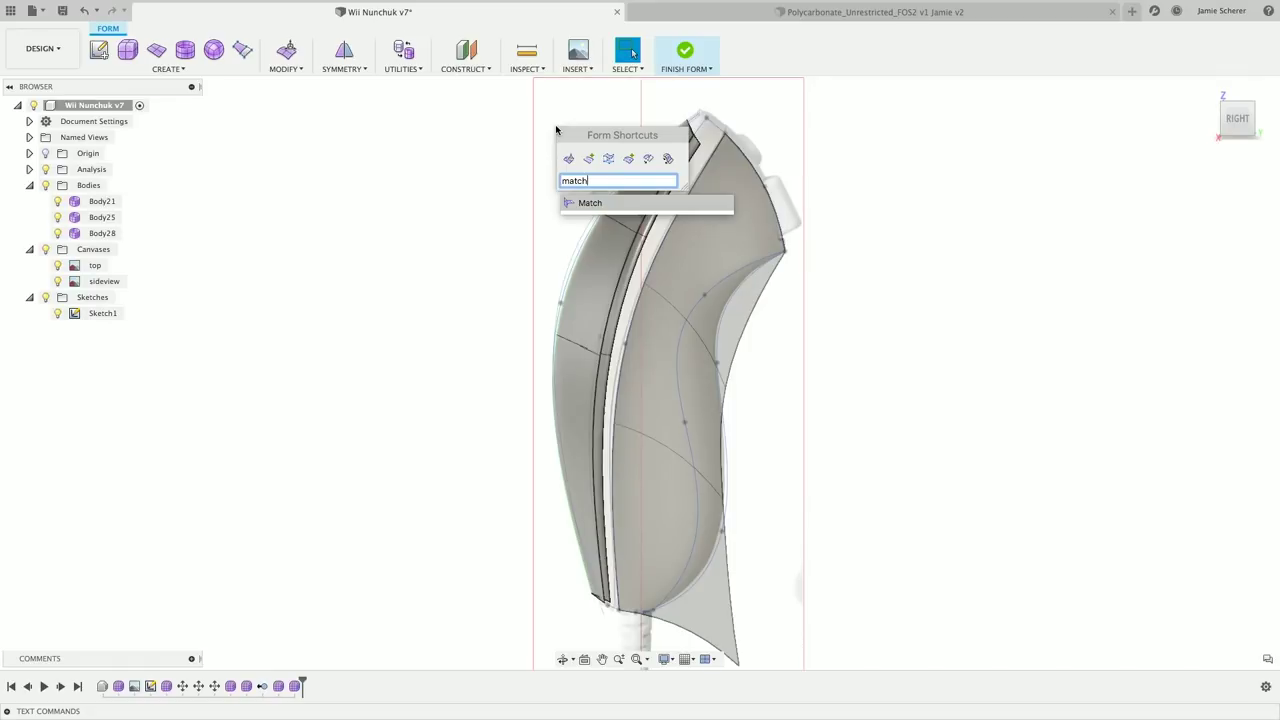
pyautogui.press('Return')
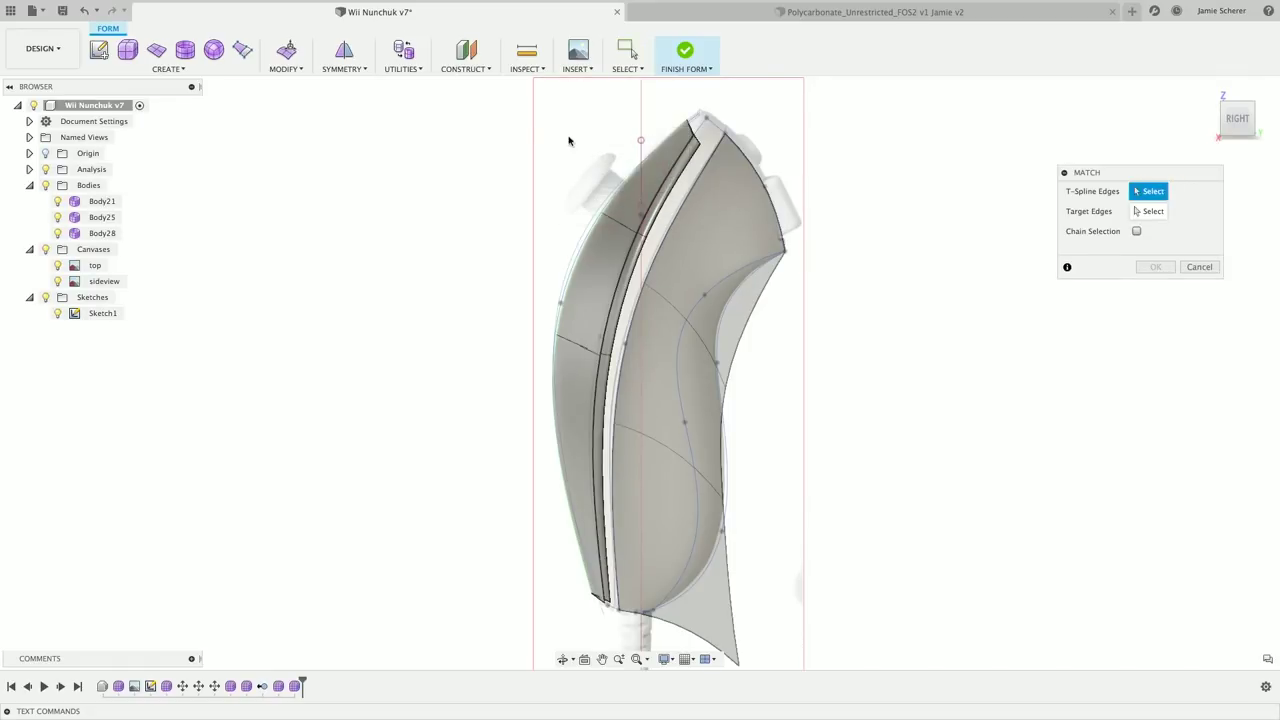
# Match the swept body's three right-side edges to the curved sketch edge with Uniform spacing.
pyautogui.doubleClick(766, 287)
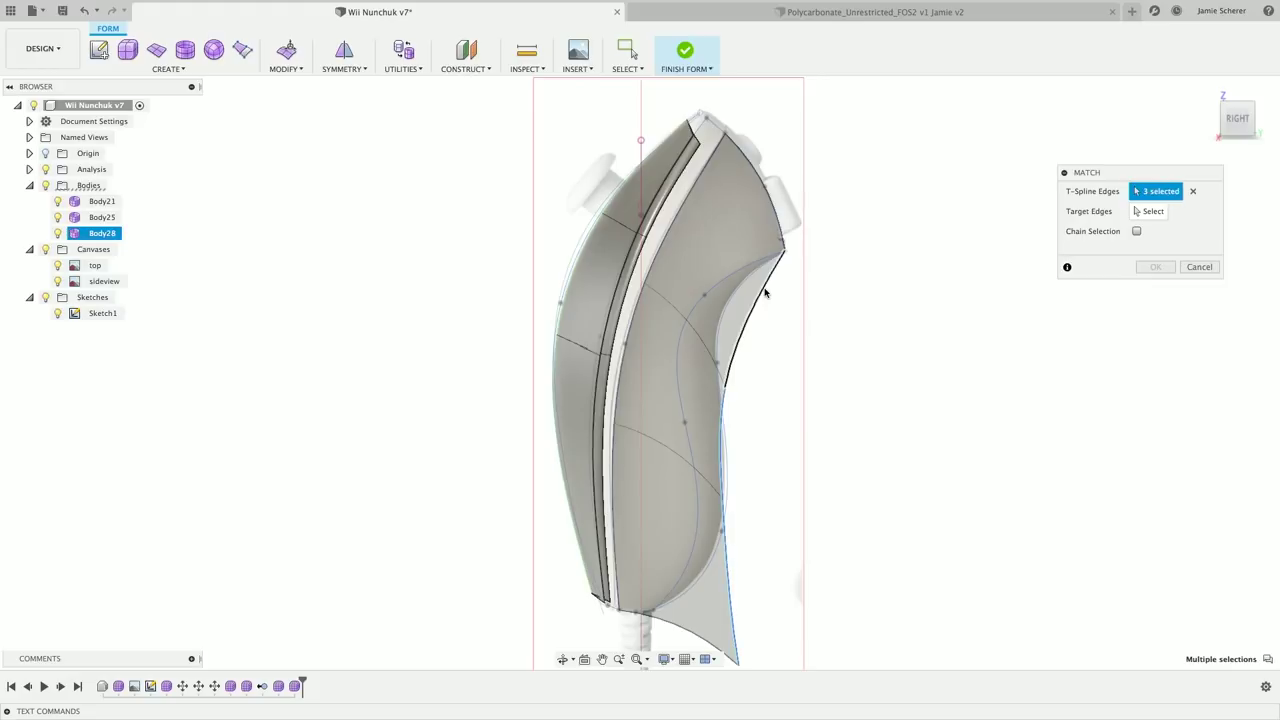
pyautogui.click(1145, 212)
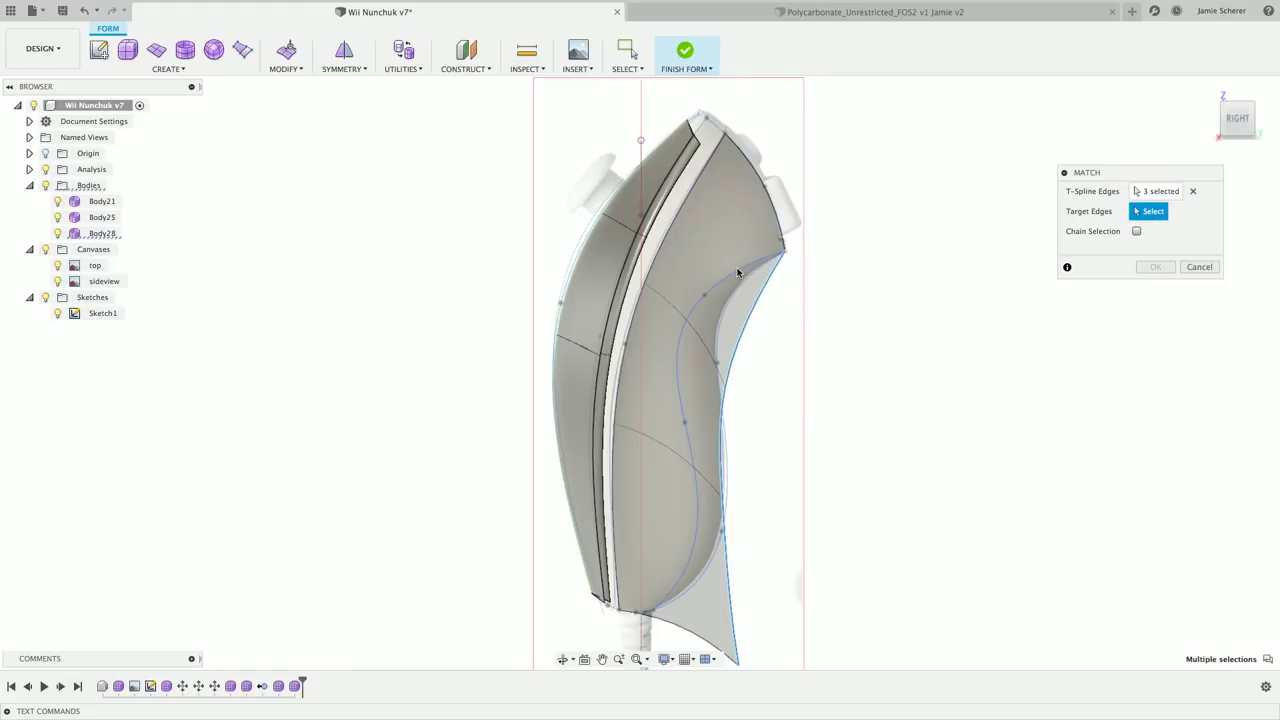
pyautogui.click(760, 272)
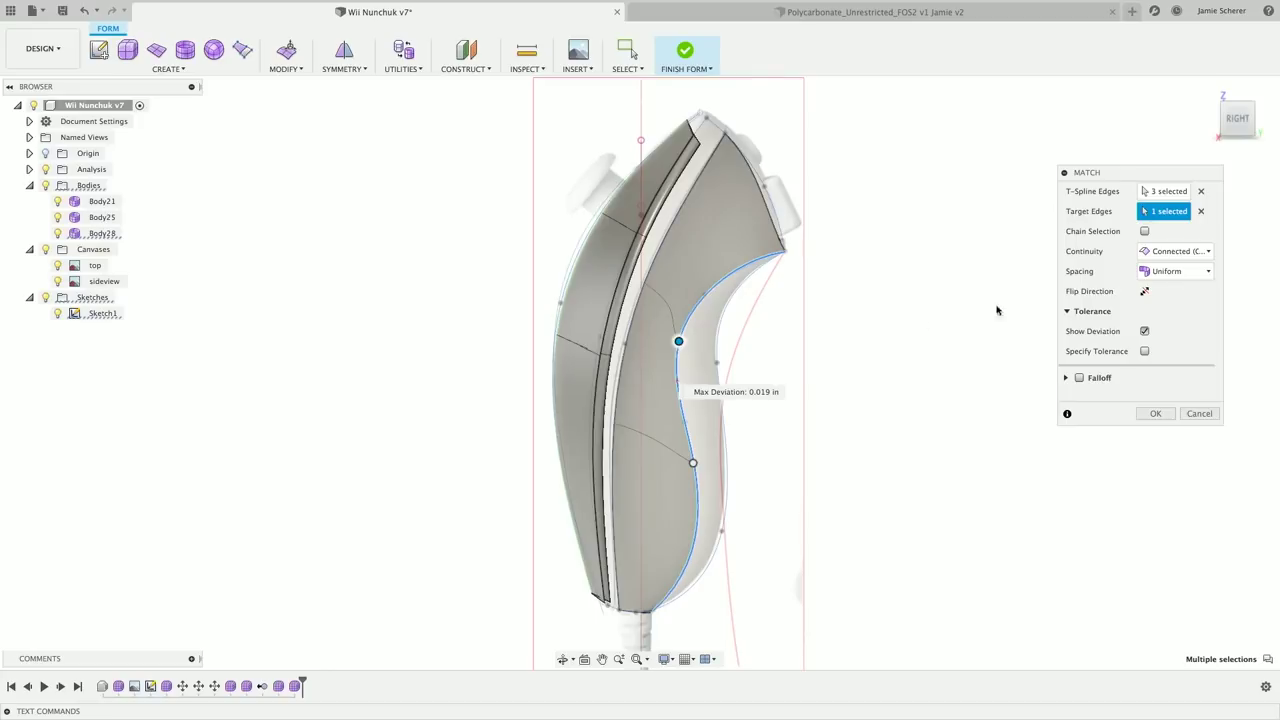
pyautogui.click(1192, 272)
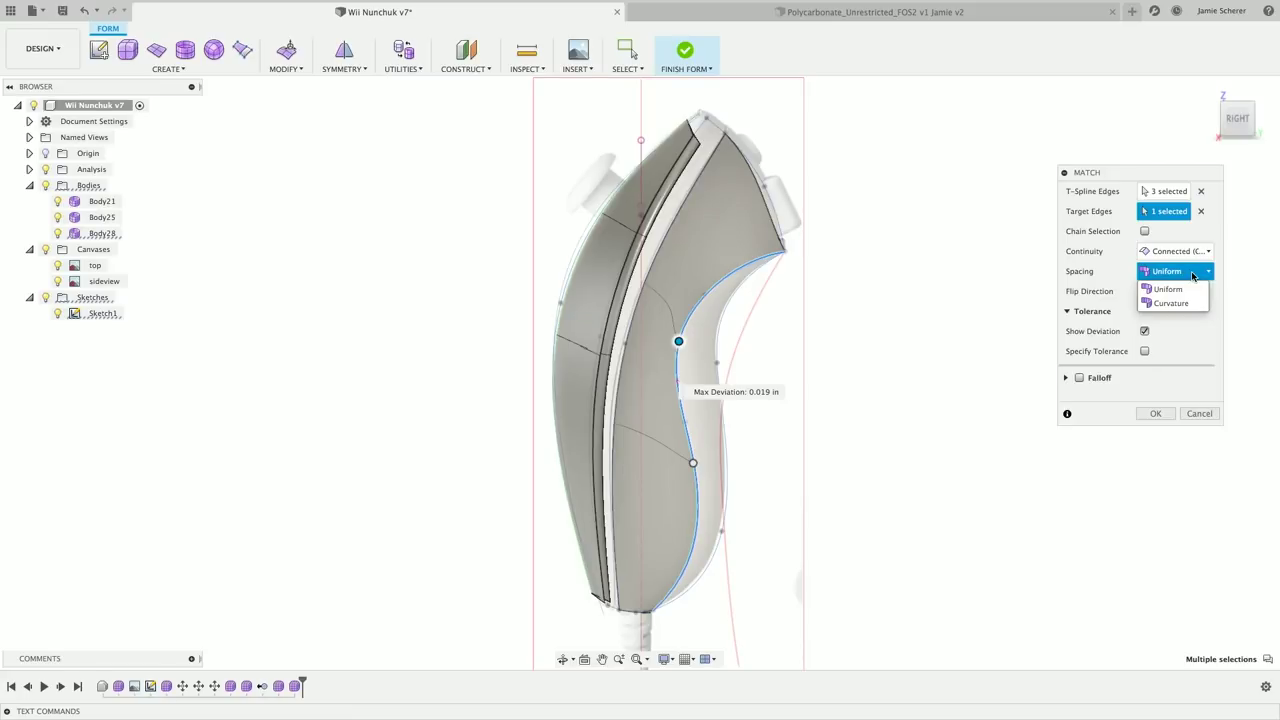
pyautogui.click(1155, 413)
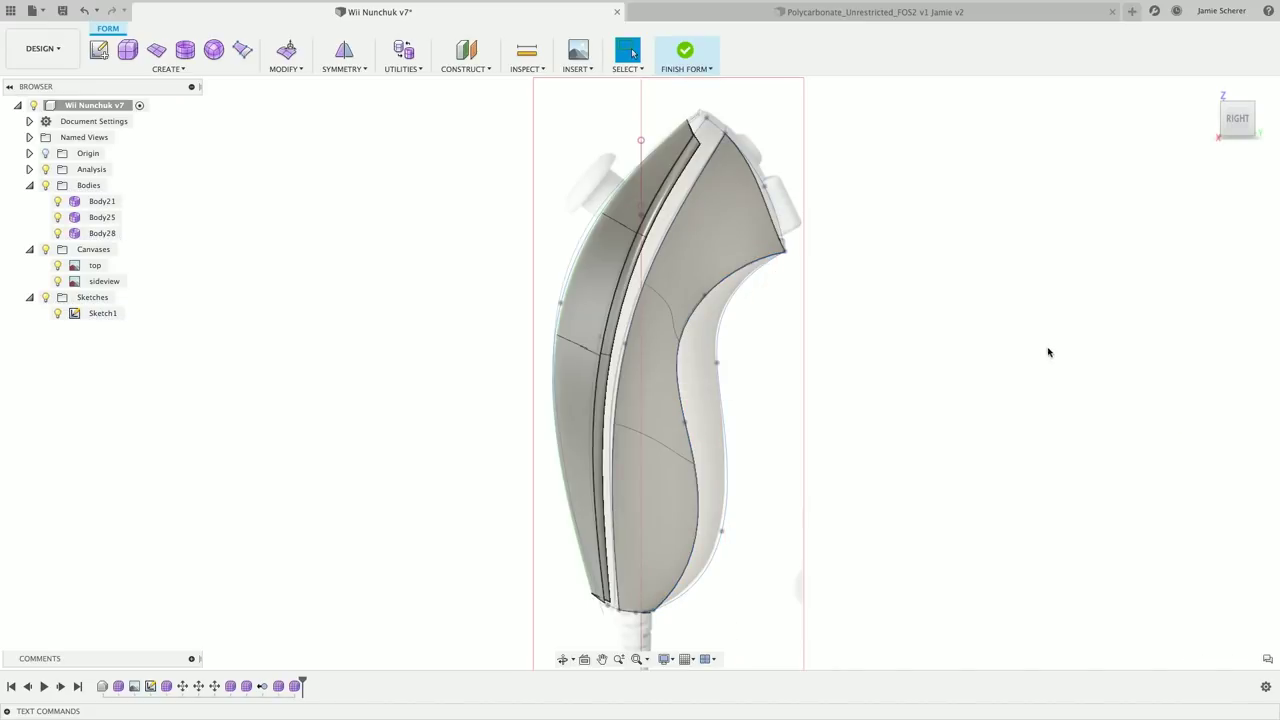
pyautogui.keyDown('shift'); pyautogui.moveTo(1048, 352); pyautogui.dragTo(957, 351, button='middle'); pyautogui.keyUp('shift')
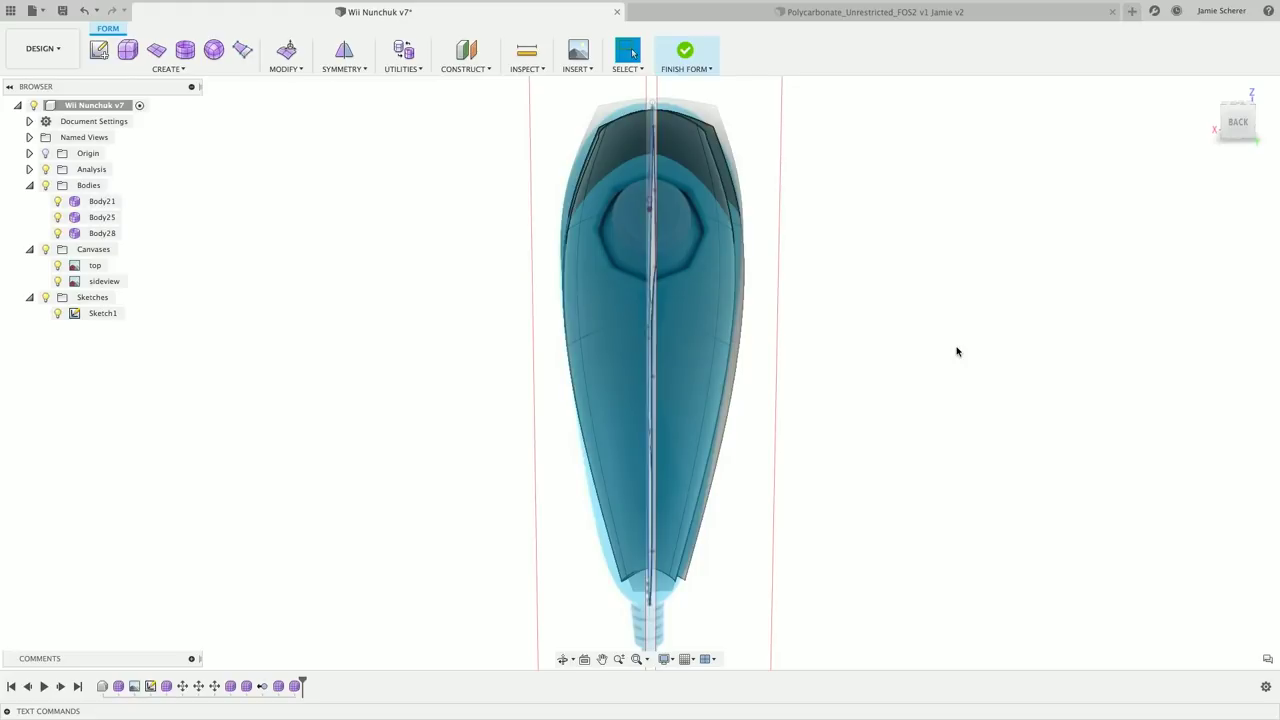
pyautogui.keyDown('shift'); pyautogui.moveTo(886, 306); pyautogui.dragTo(963, 309, button='middle'); pyautogui.keyUp('shift')
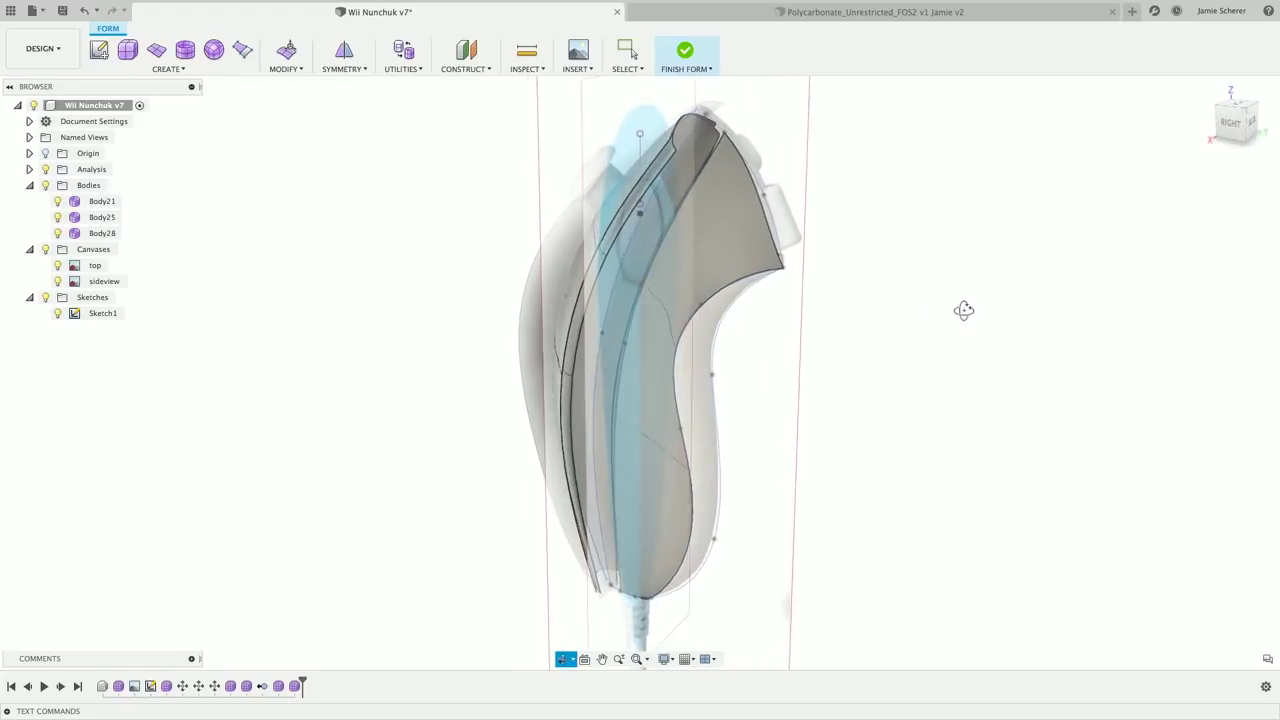
pyautogui.click(692, 193)
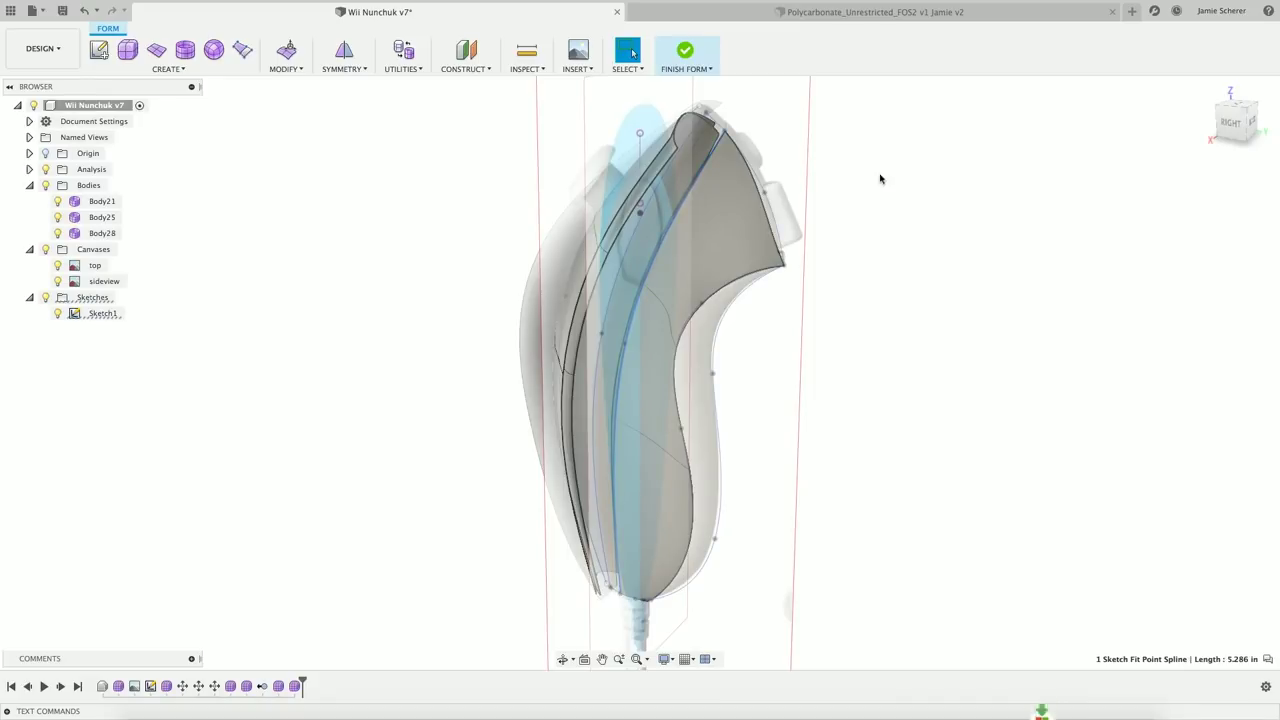
# In Edit Form on Body28, push the edge loop out 0.70 in and tilt it about 5 degrees.
pyautogui.rightClick(711, 153)
pyautogui.click(790, 140)
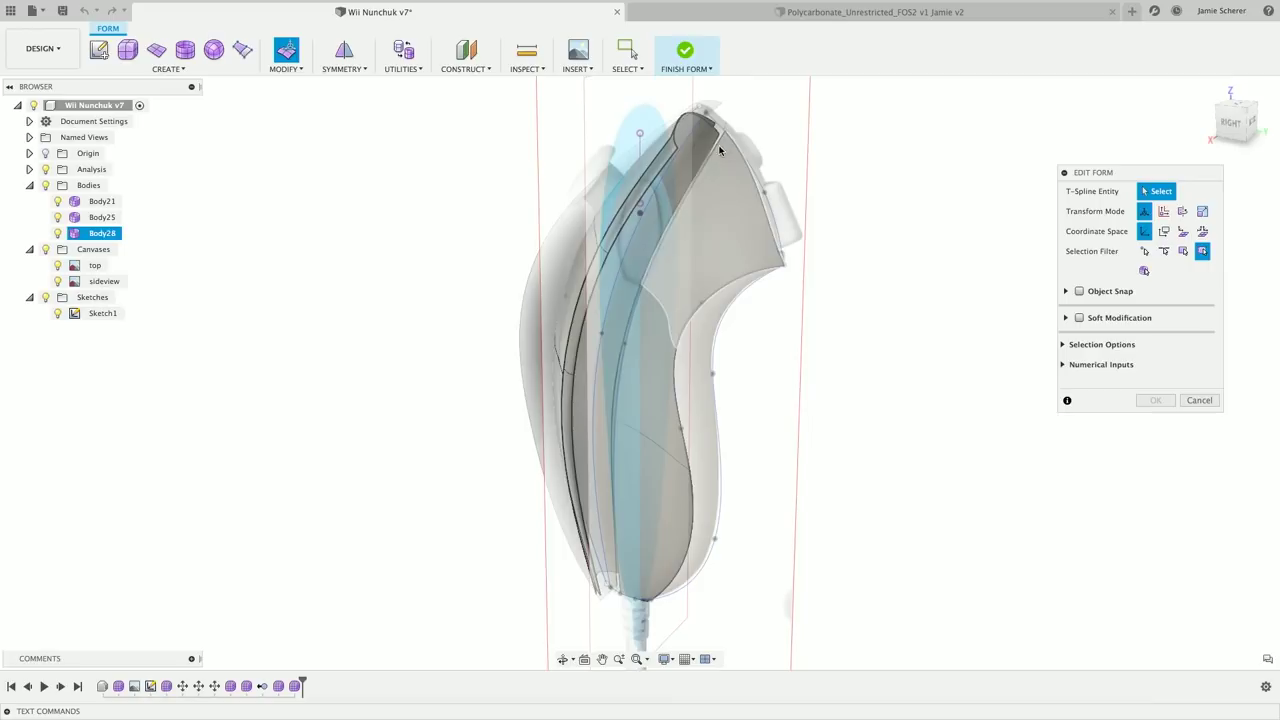
pyautogui.doubleClick(718, 147)
pyautogui.keyDown('shift'); pyautogui.moveTo(1014, 163); pyautogui.dragTo(791, 229, button='middle'); pyautogui.keyUp('shift')
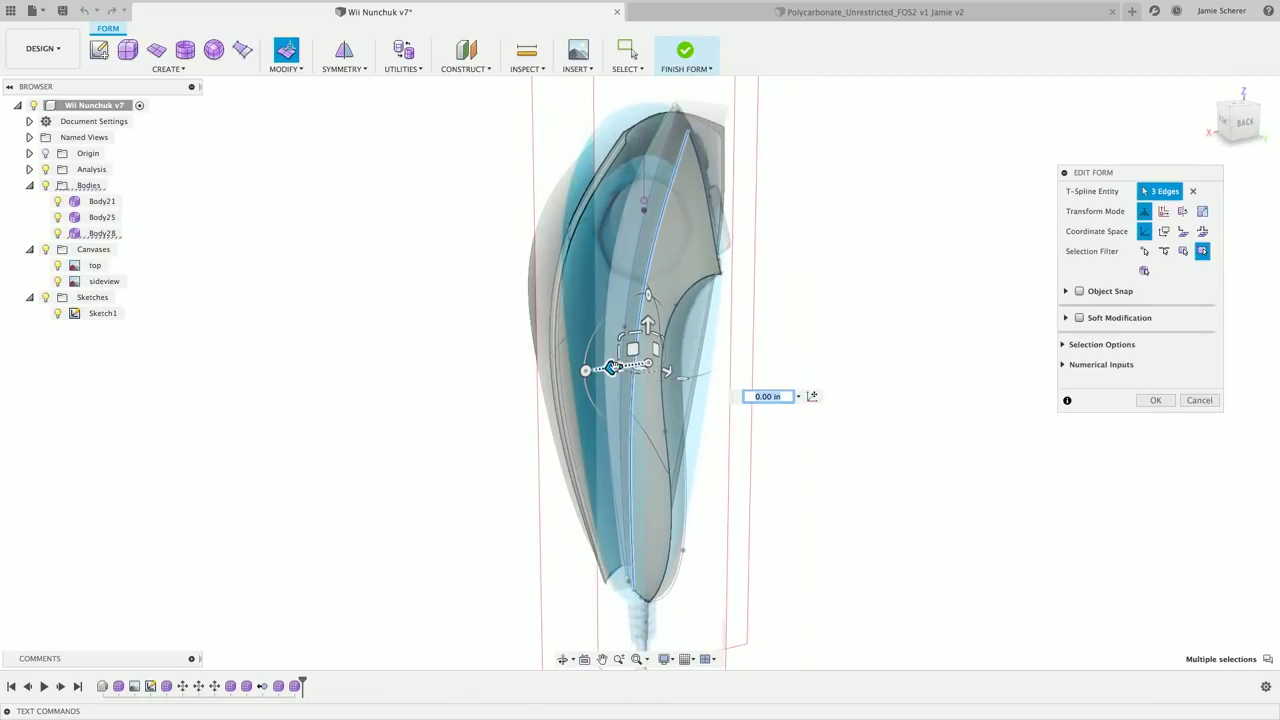
pyautogui.moveTo(615, 368); pyautogui.dragTo(550, 375)
pyautogui.keyDown('shift'); pyautogui.moveTo(883, 280); pyautogui.dragTo(841, 249, button='middle'); pyautogui.keyUp('shift')
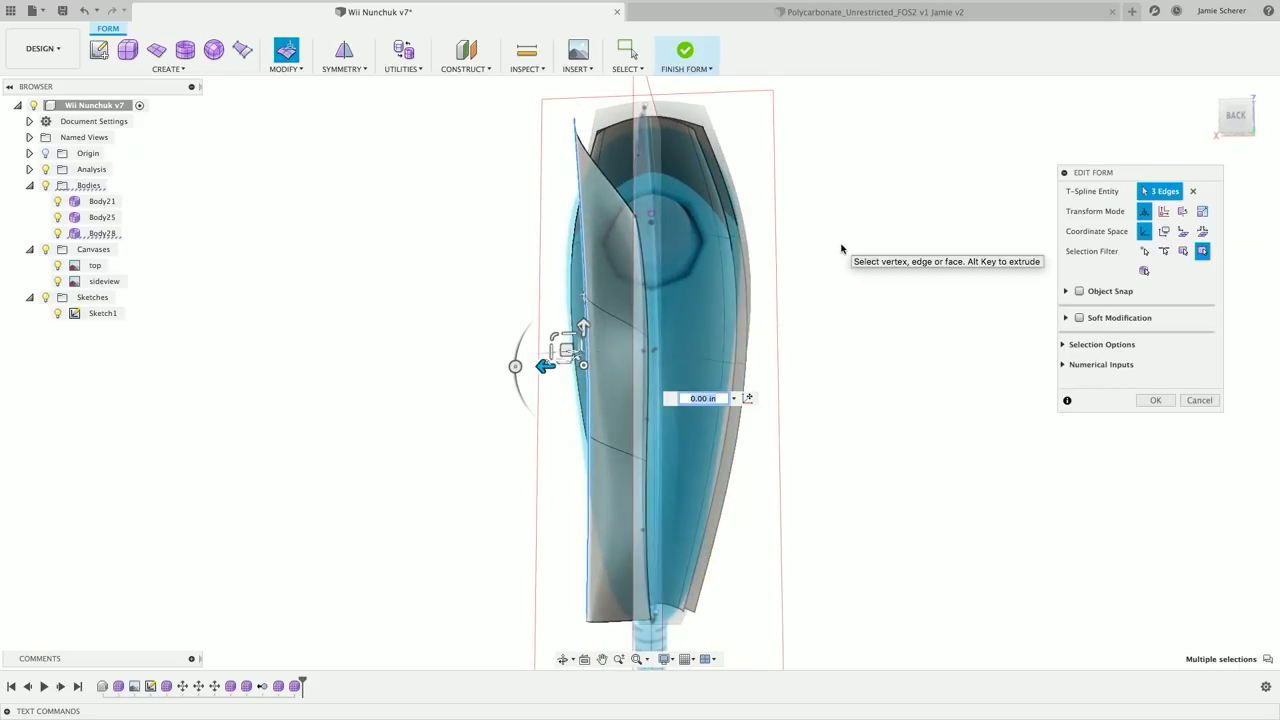
pyautogui.moveTo(515, 367)
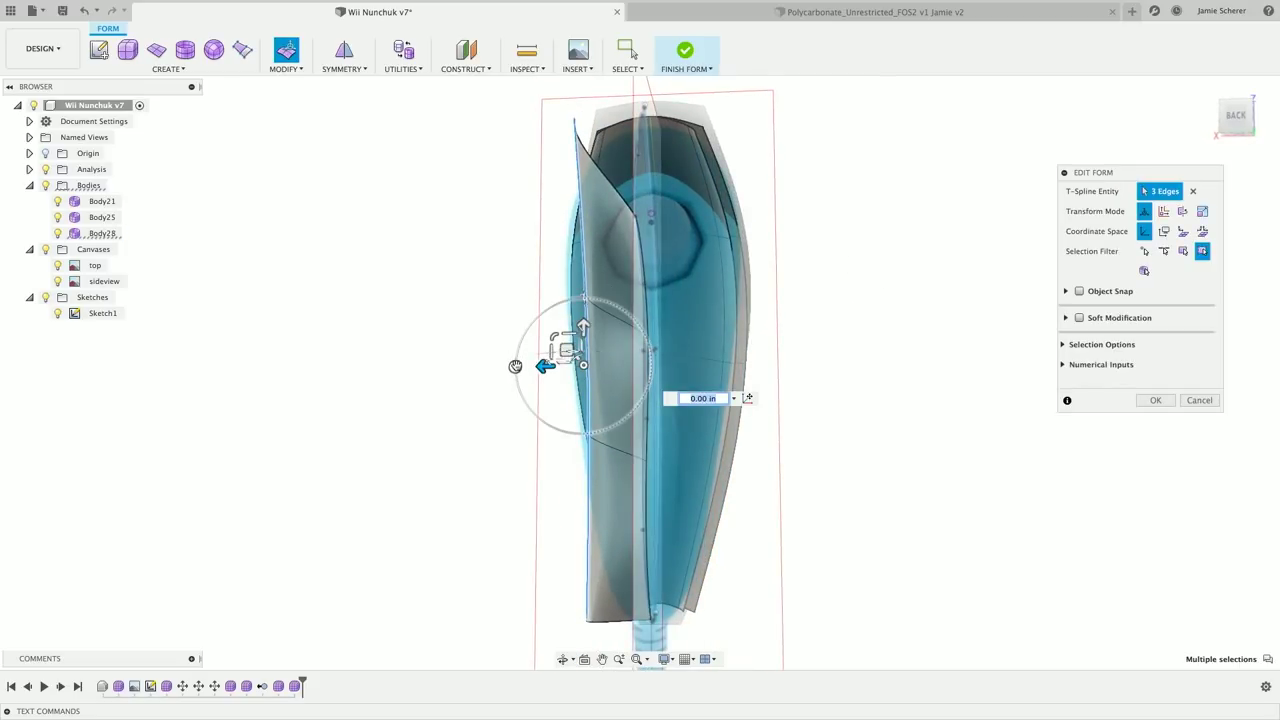
pyautogui.moveTo(515, 367); pyautogui.dragTo(515, 370)
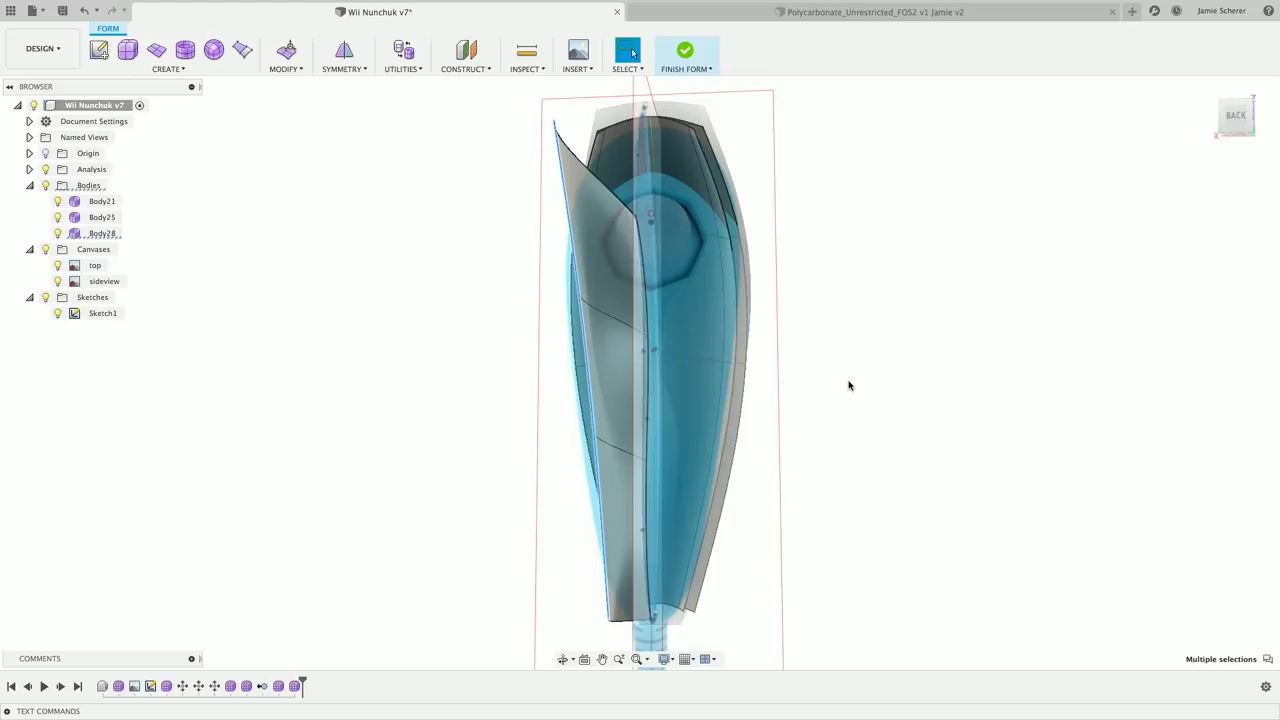
pyautogui.press('Escape')
# From the back view, pull Body28's centre edge loop outward 0.40 in.
pyautogui.click(1235, 117)
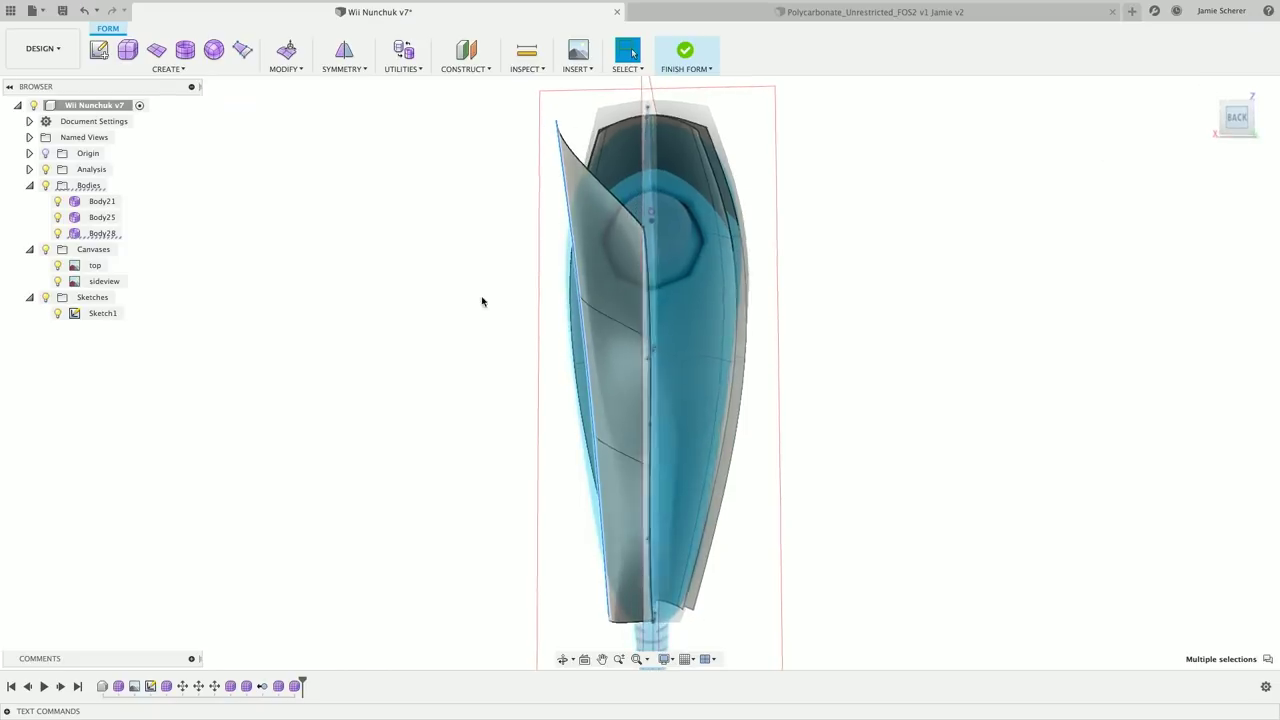
pyautogui.rightClick(654, 413)
pyautogui.click(666, 369)
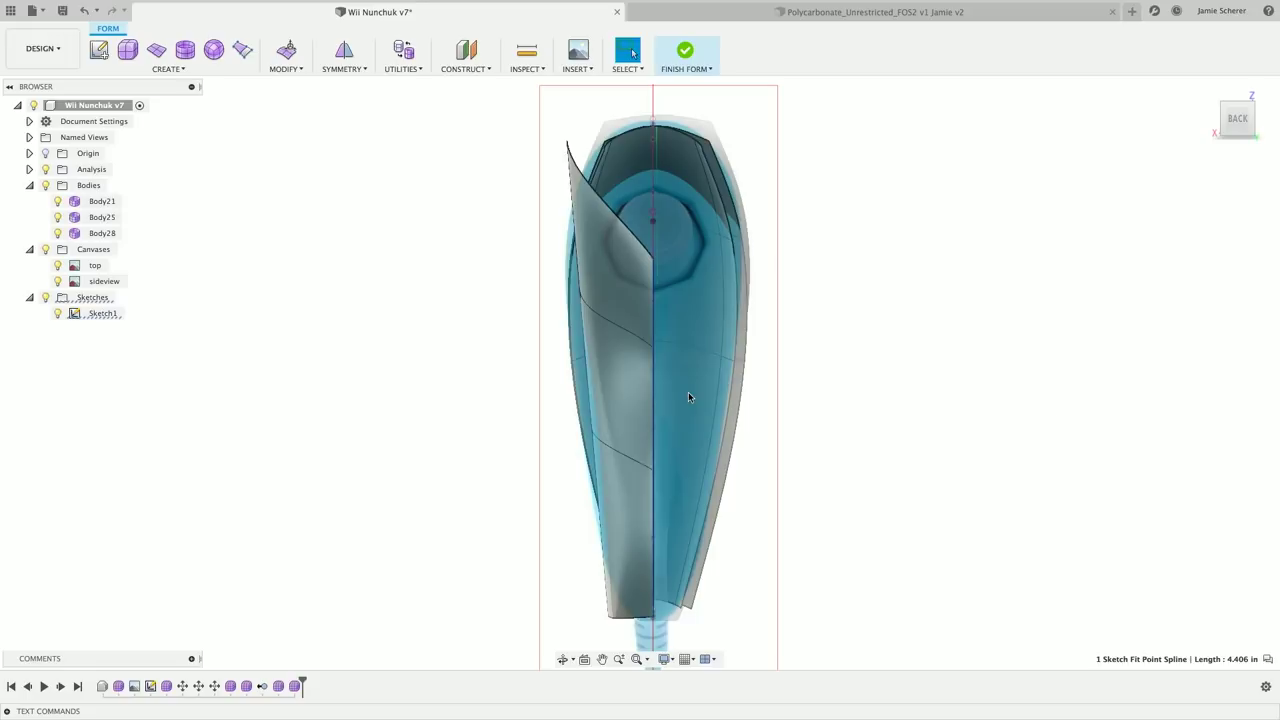
pyautogui.doubleClick(650, 300)
pyautogui.moveTo(614, 423); pyautogui.dragTo(577, 424)
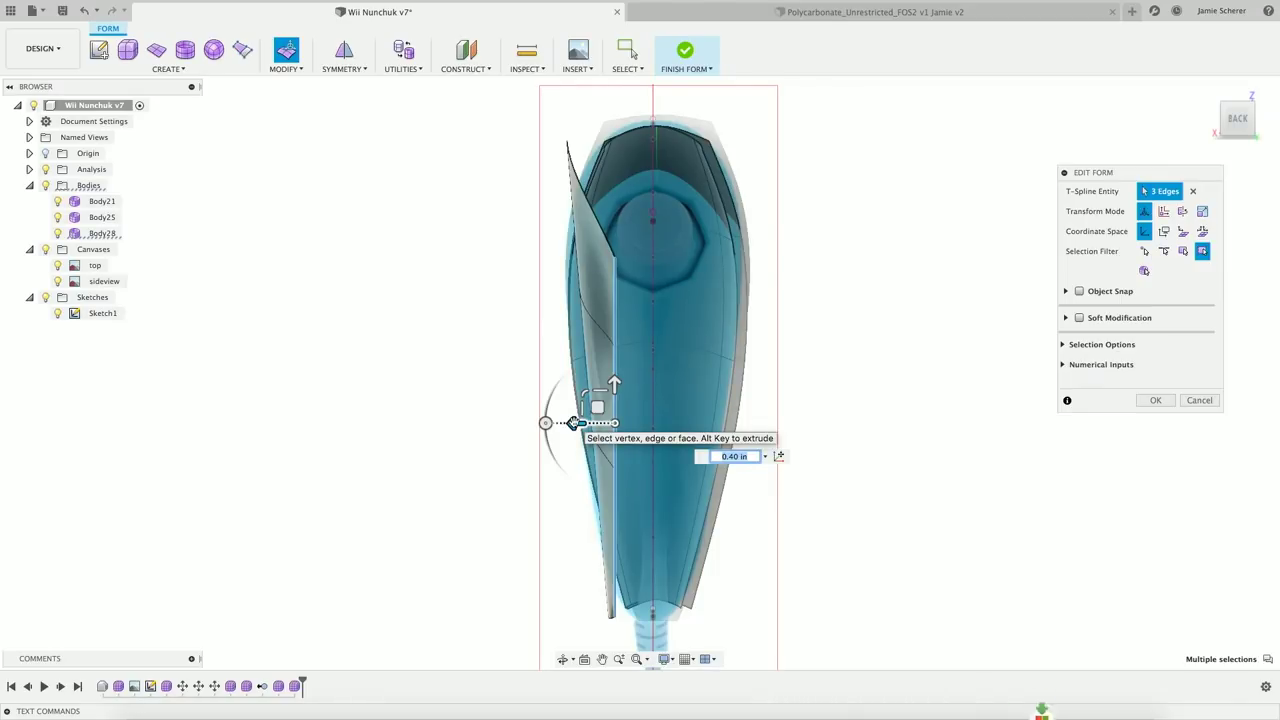
pyautogui.rightClick(869, 378)
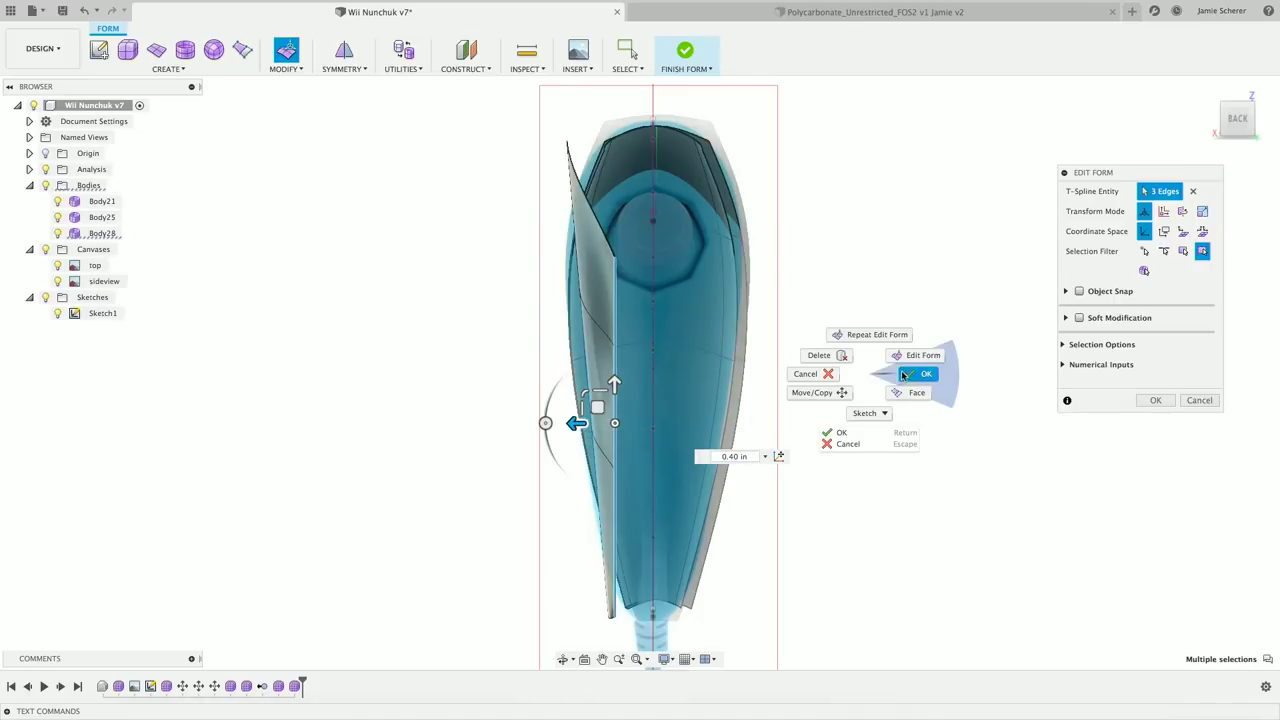
pyautogui.click(914, 371)
# Shift a vertex near Body28's top sideways by -0.10 in to refine the edge.
pyautogui.keyDown('shift'); pyautogui.moveTo(914, 371); pyautogui.dragTo(592, 124, button='middle'); pyautogui.keyUp('shift')
pyautogui.rightClick(590, 122)
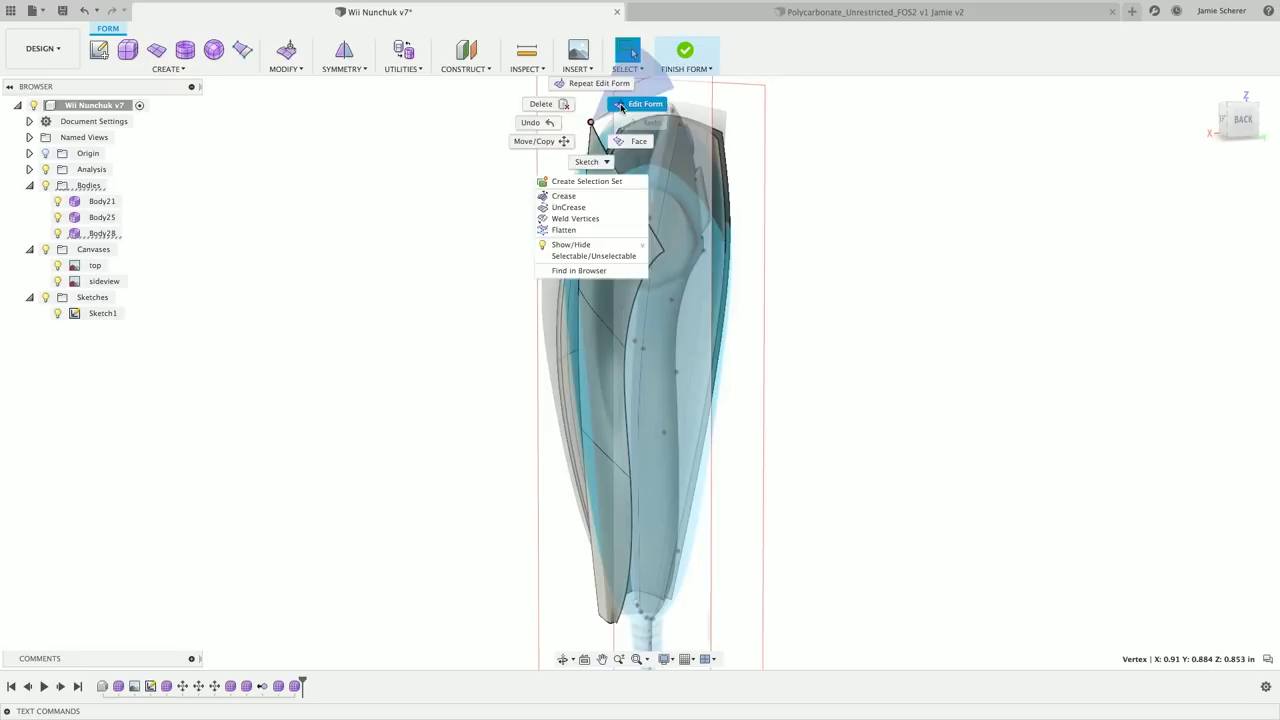
pyautogui.click(645, 104)
pyautogui.keyDown('shift'); pyautogui.moveTo(639, 132); pyautogui.dragTo(538, 141, button='middle'); pyautogui.keyUp('shift')
pyautogui.moveTo(521, 133); pyautogui.dragTo(553, 135)
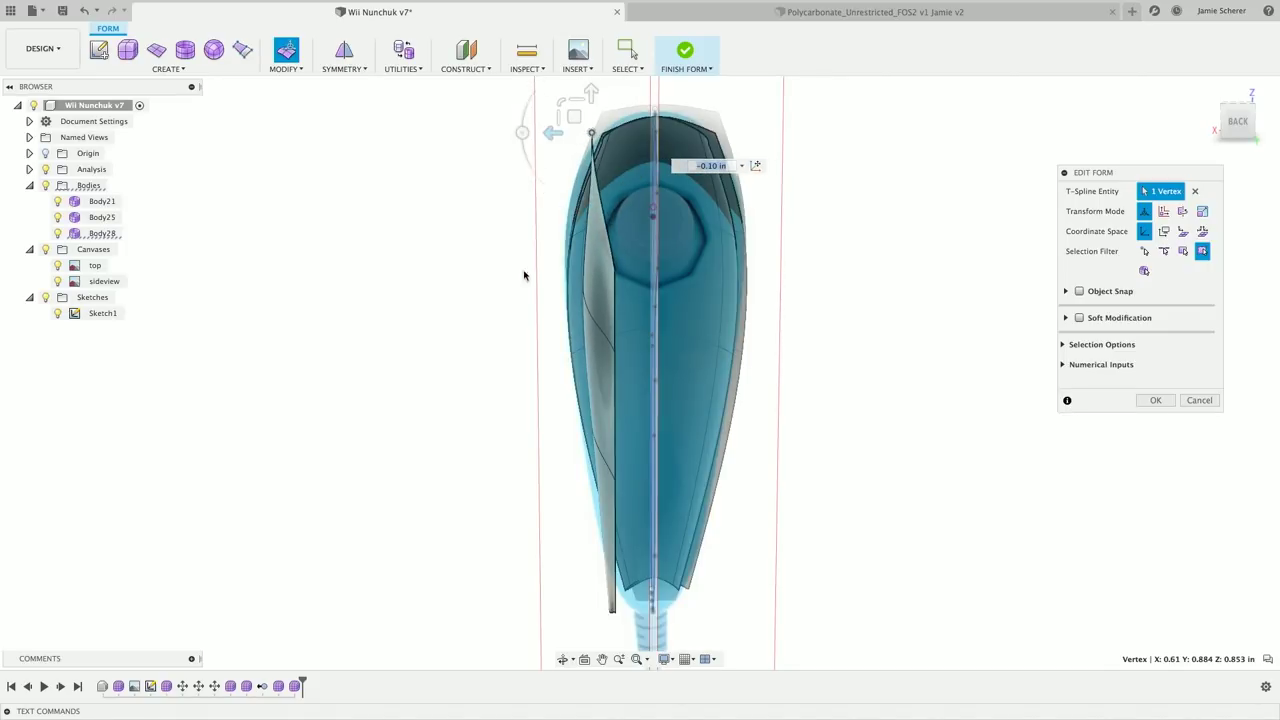
pyautogui.click(1232, 115)
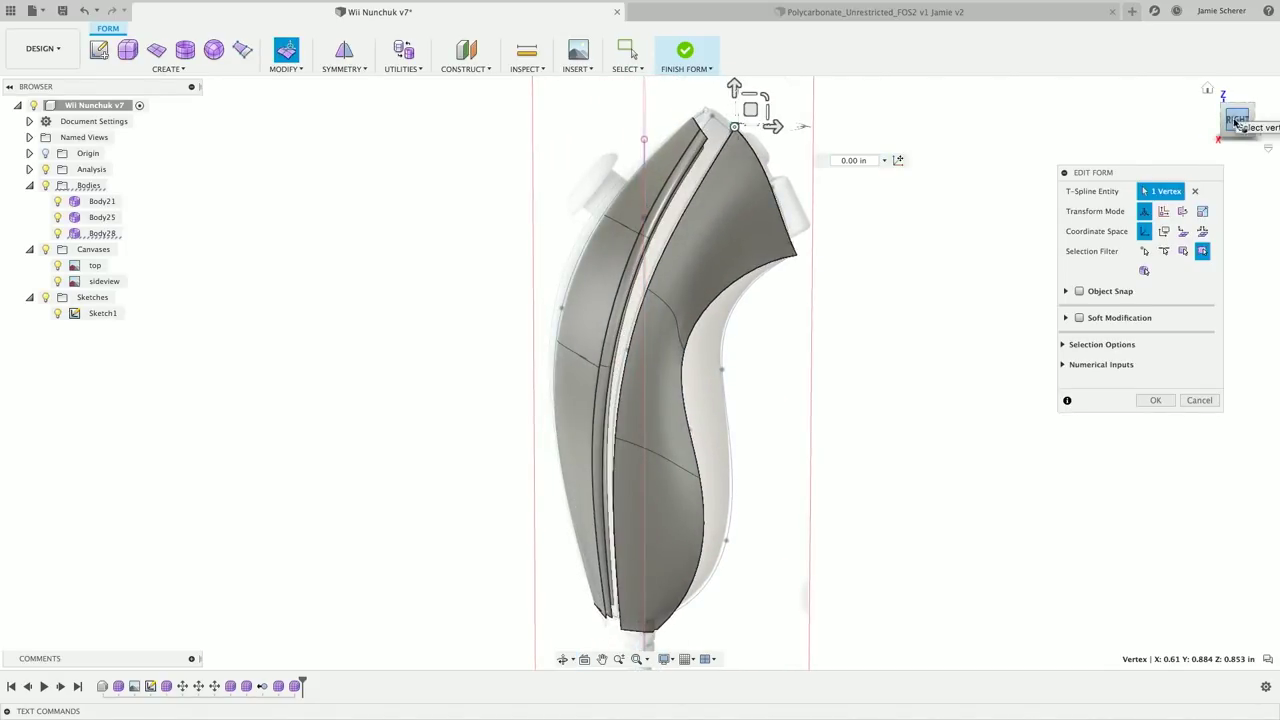
# Commit the vertex edit, then inspect Body25's long strip and wider adjacent faces.
pyautogui.scroll(4, 770, 190)
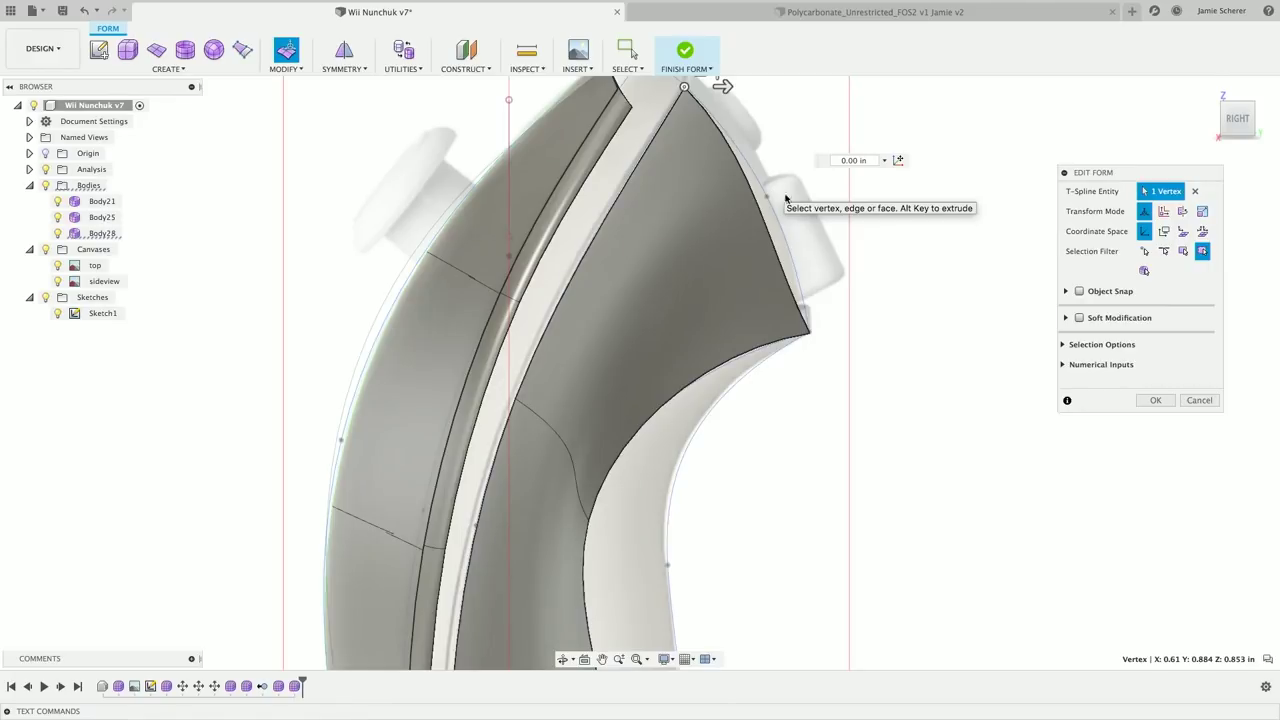
pyautogui.click(1152, 400)
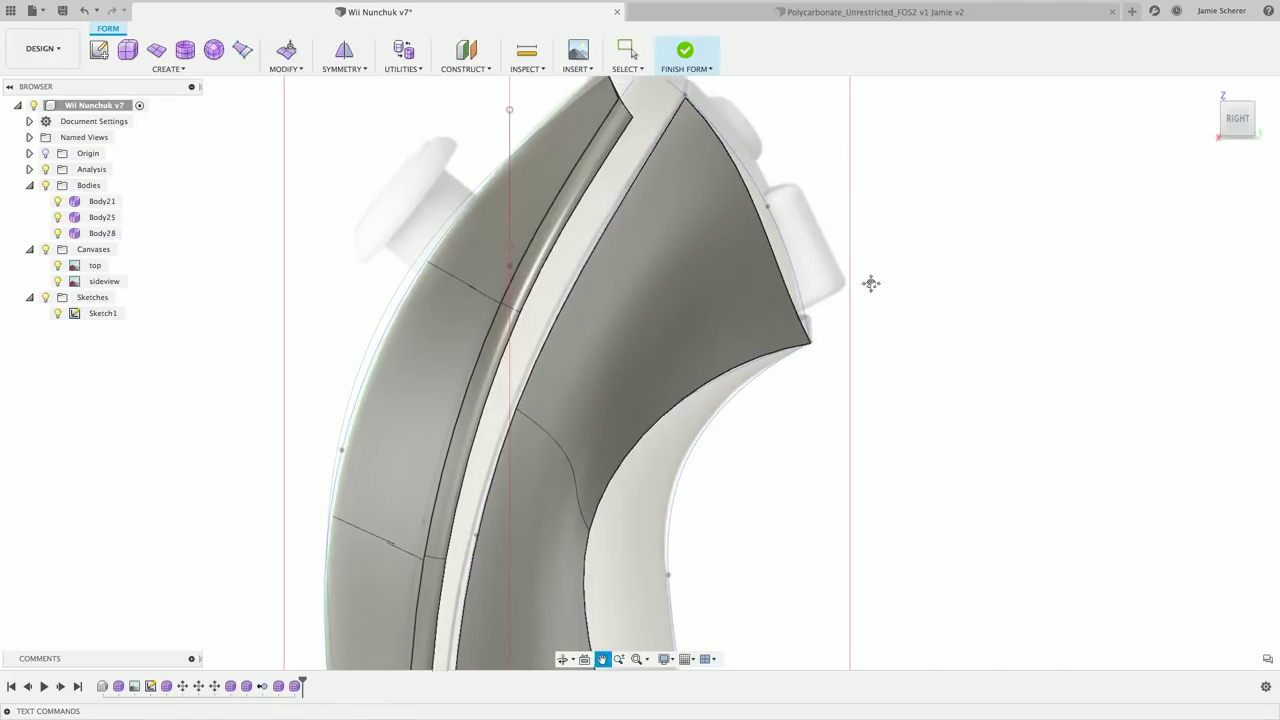
pyautogui.moveTo(820, 220)
pyautogui.keyDown('shift'); pyautogui.mouseDown(button='middle')
pyautogui.moveTo(835, 206)
pyautogui.moveTo(883, 217)
pyautogui.moveTo(813, 221)
pyautogui.mouseUp(button='middle'); pyautogui.keyUp('shift')
pyautogui.click(813, 221)
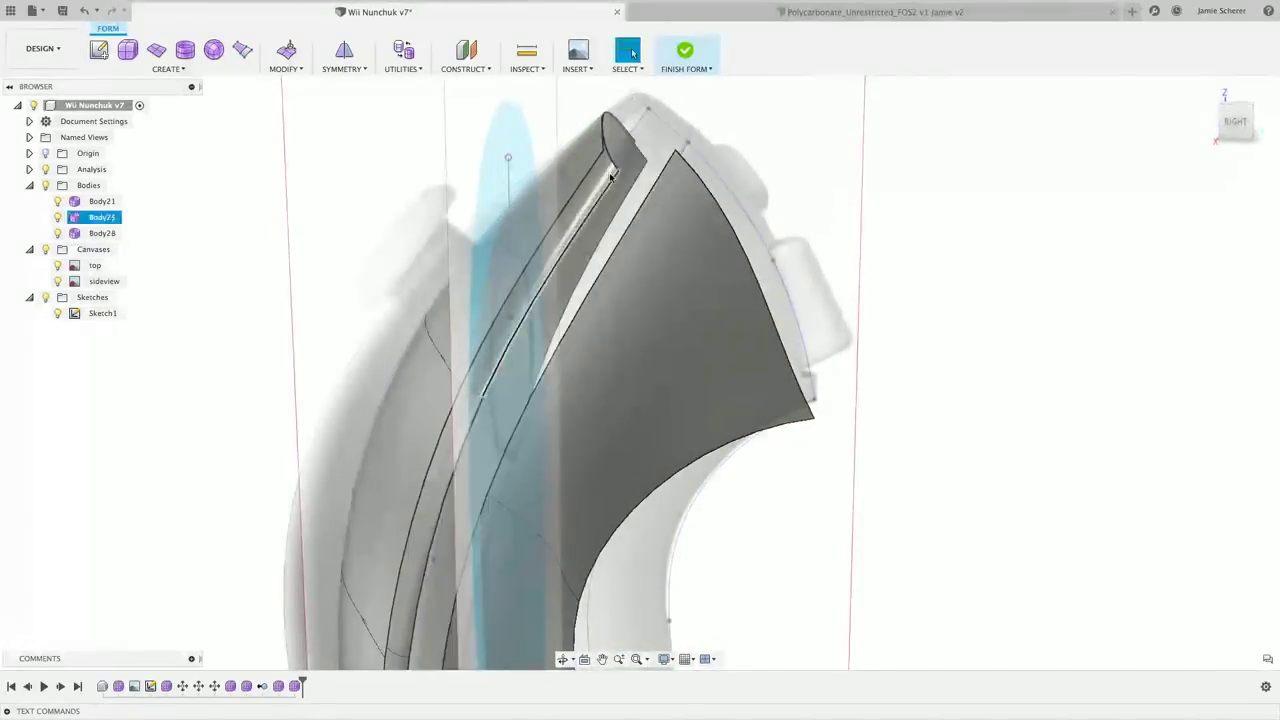
pyautogui.scroll(5, 605, 164)
pyautogui.click(605, 164)
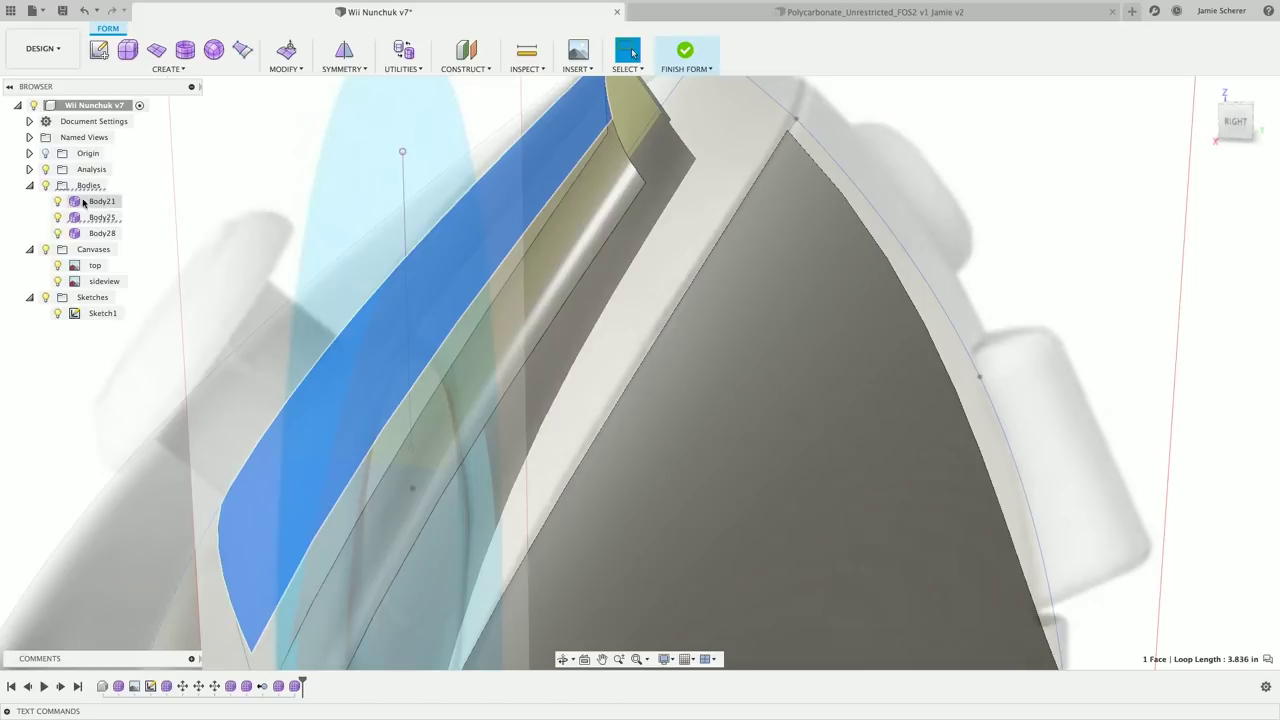
pyautogui.click(464, 206)
pyautogui.keyDown('shift'); pyautogui.moveTo(797, 320); pyautogui.dragTo(783, 131, button='middle'); pyautogui.keyUp('shift')
pyautogui.click(783, 131)
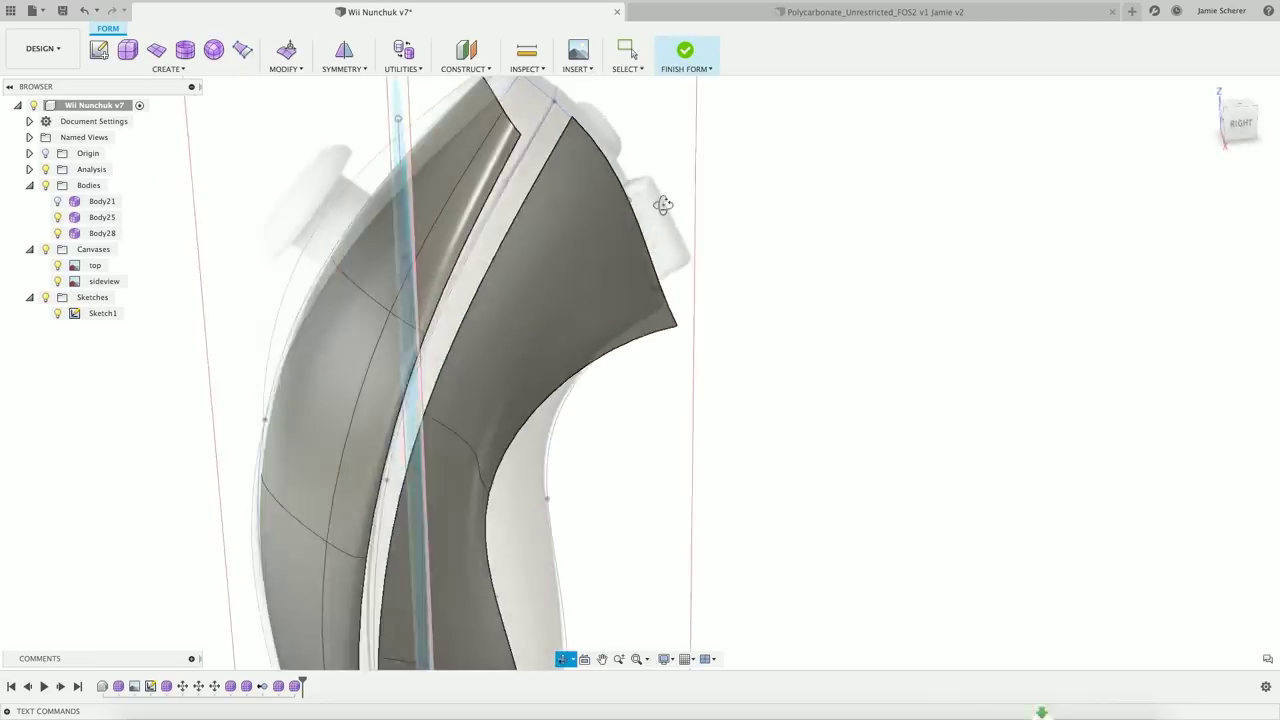
# From the right view, move the four top-tip edges about 0.061 in and 0.044 in up and outward.
pyautogui.click(1241, 127)
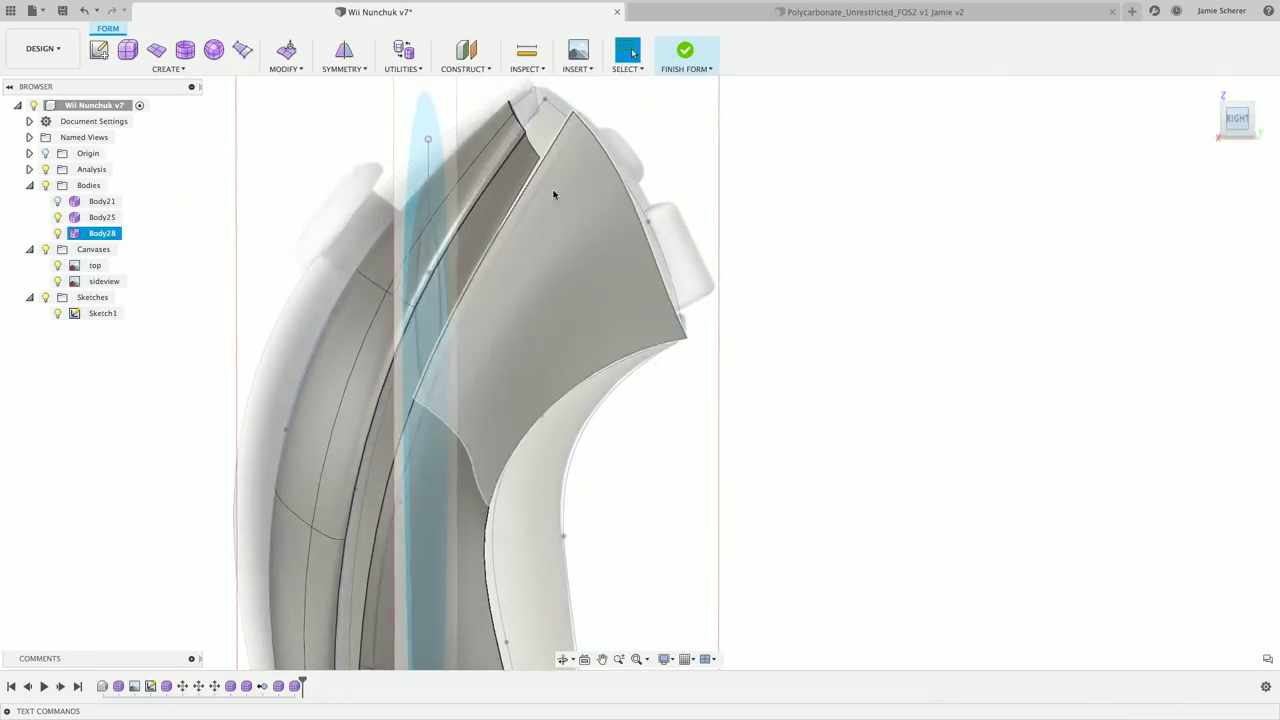
pyautogui.moveTo(614, 118); pyautogui.dragTo(629, 131, button='middle')
pyautogui.press('Escape')
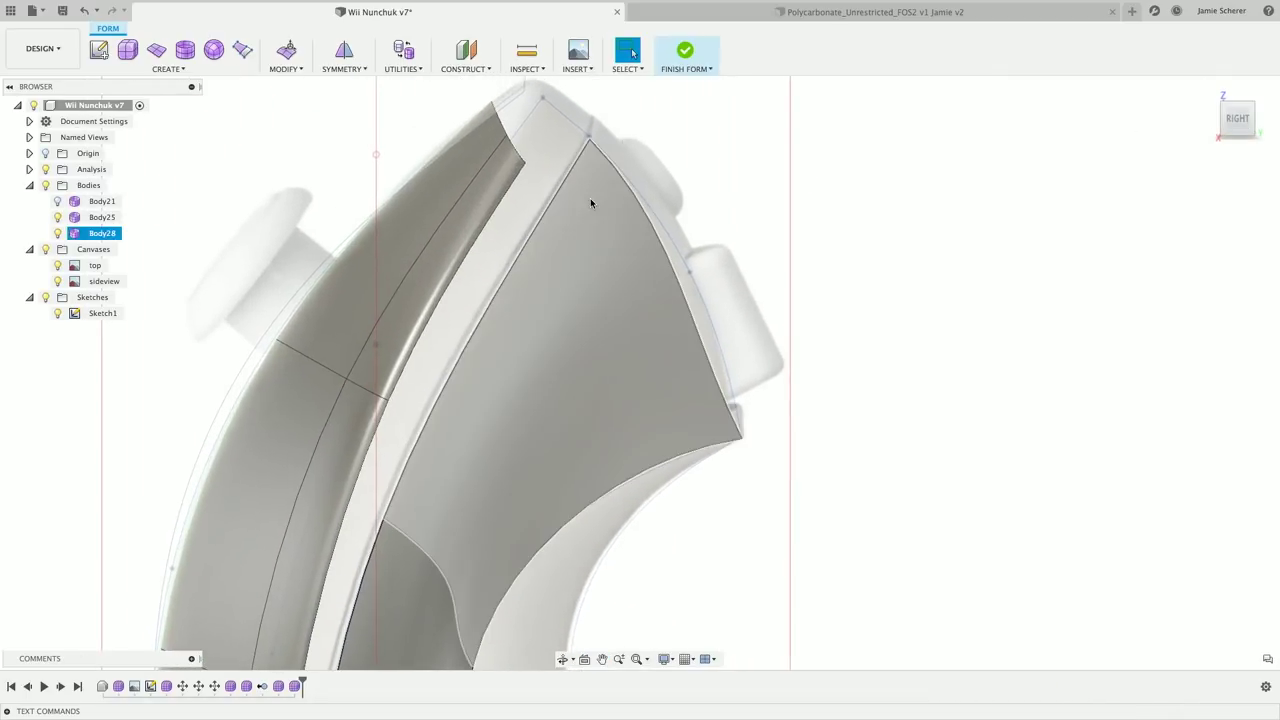
pyautogui.doubleClick(500, 118)
pyautogui.rightClick(500, 114)
pyautogui.click(534, 131)
pyautogui.moveTo(562, 178); pyautogui.dragTo(522, 260, button='middle')
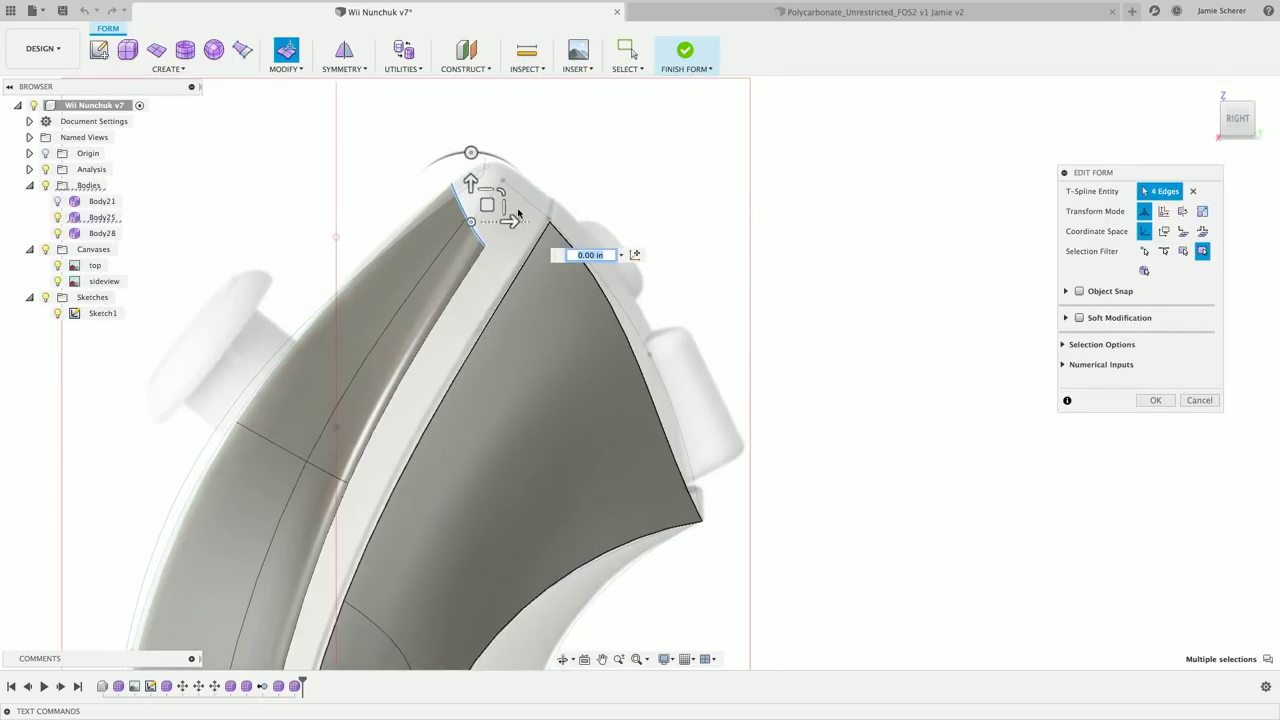
pyautogui.moveTo(490, 207); pyautogui.dragTo(503, 192)
pyautogui.click(1155, 401)
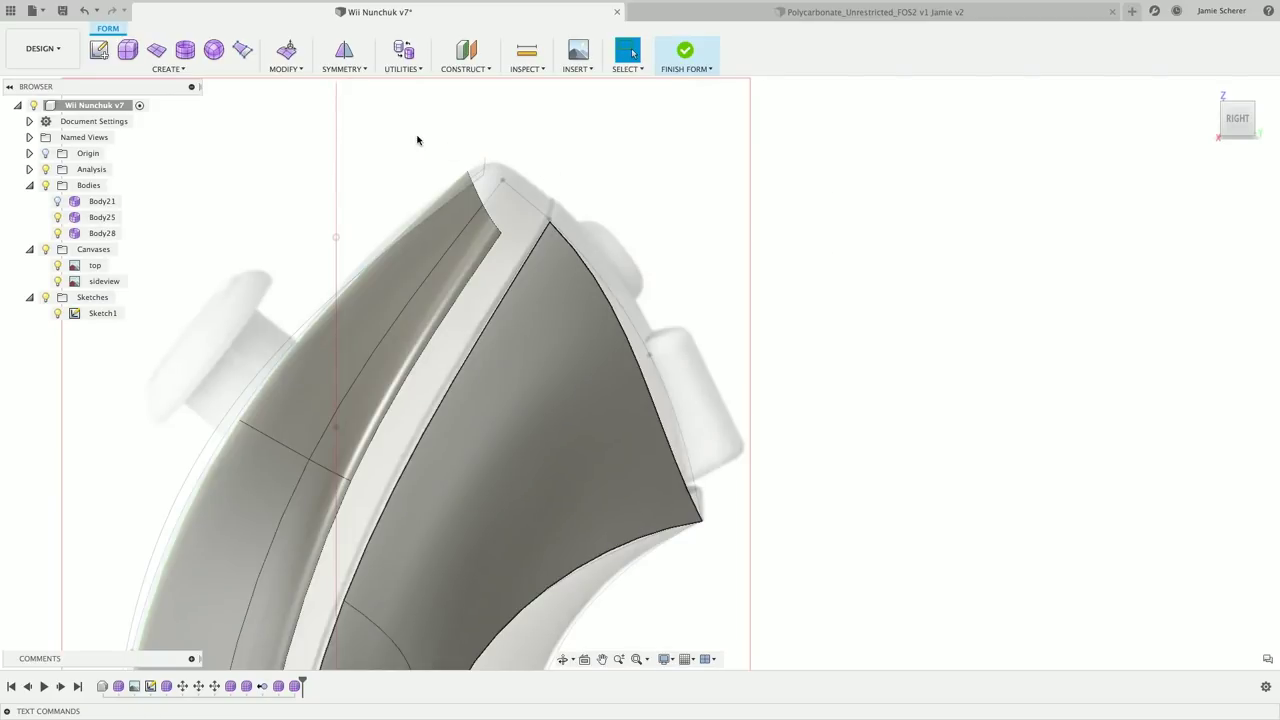
pyautogui.click(180, 70)
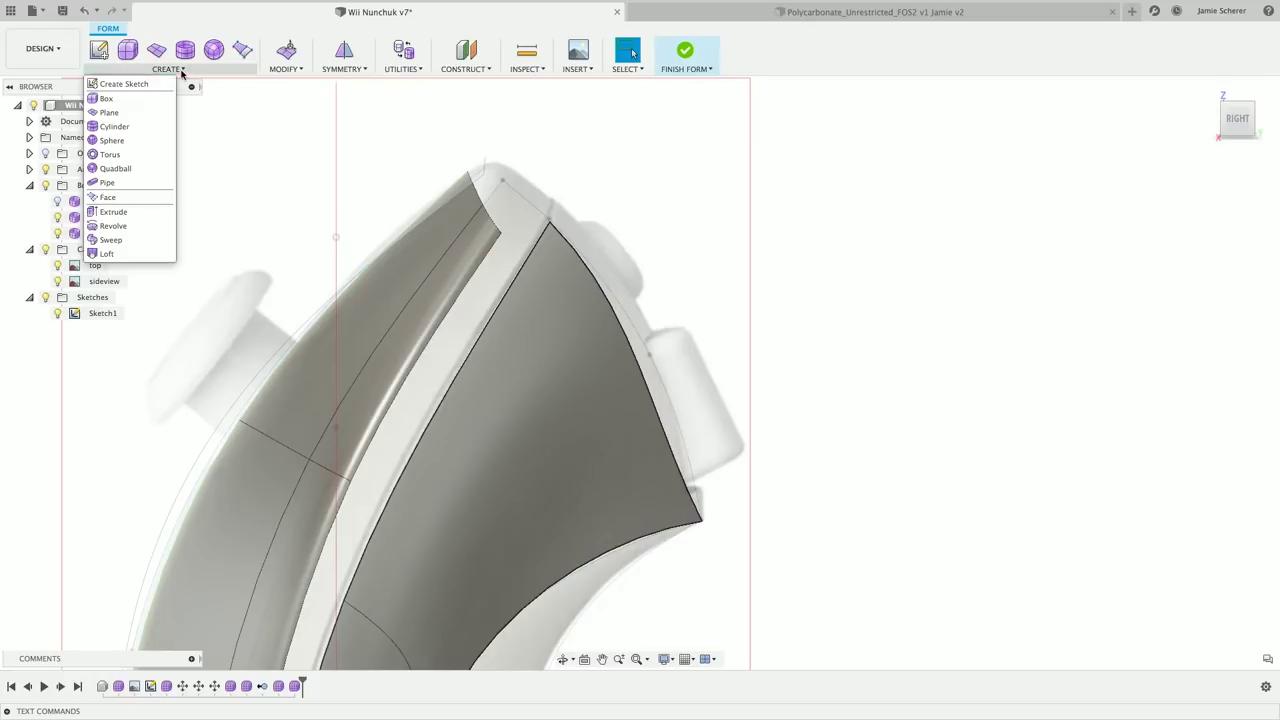
# Sweep the top sketch line along the sketch curve with 1 profile face, creating Body29.
pyautogui.click(120, 240)
pyautogui.click(519, 196)
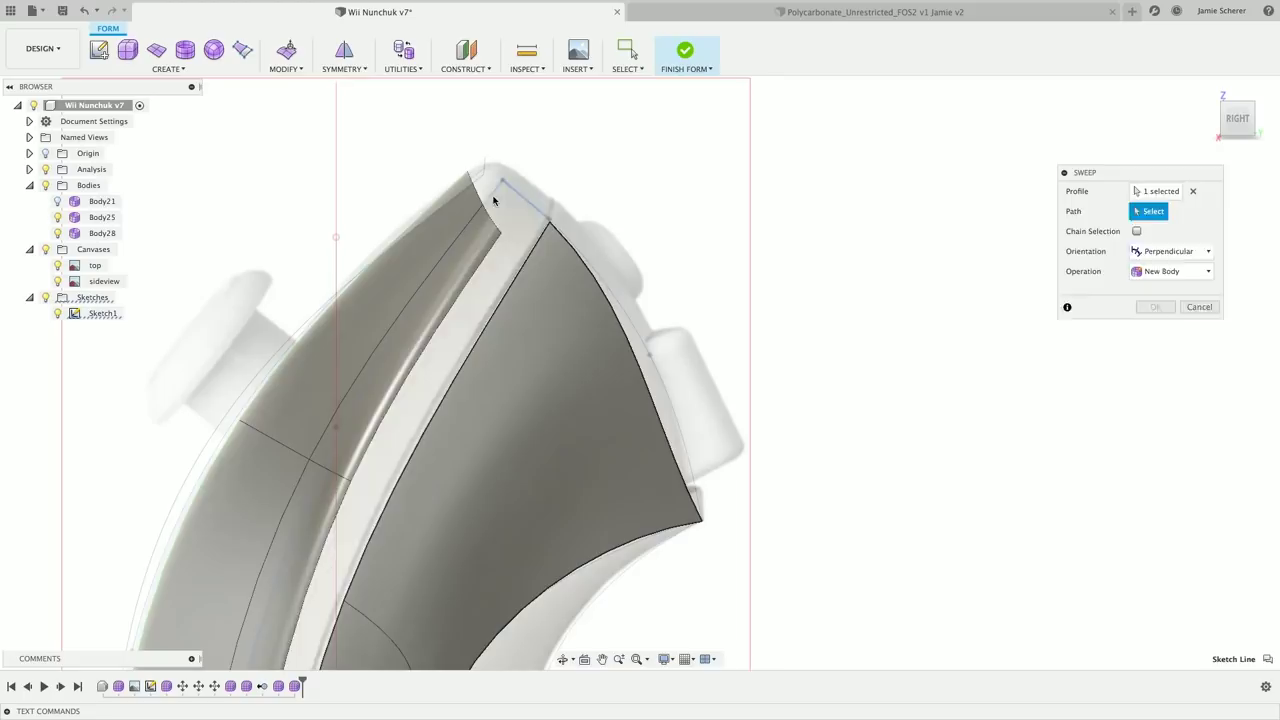
pyautogui.click(500, 203)
pyautogui.click(1158, 233)
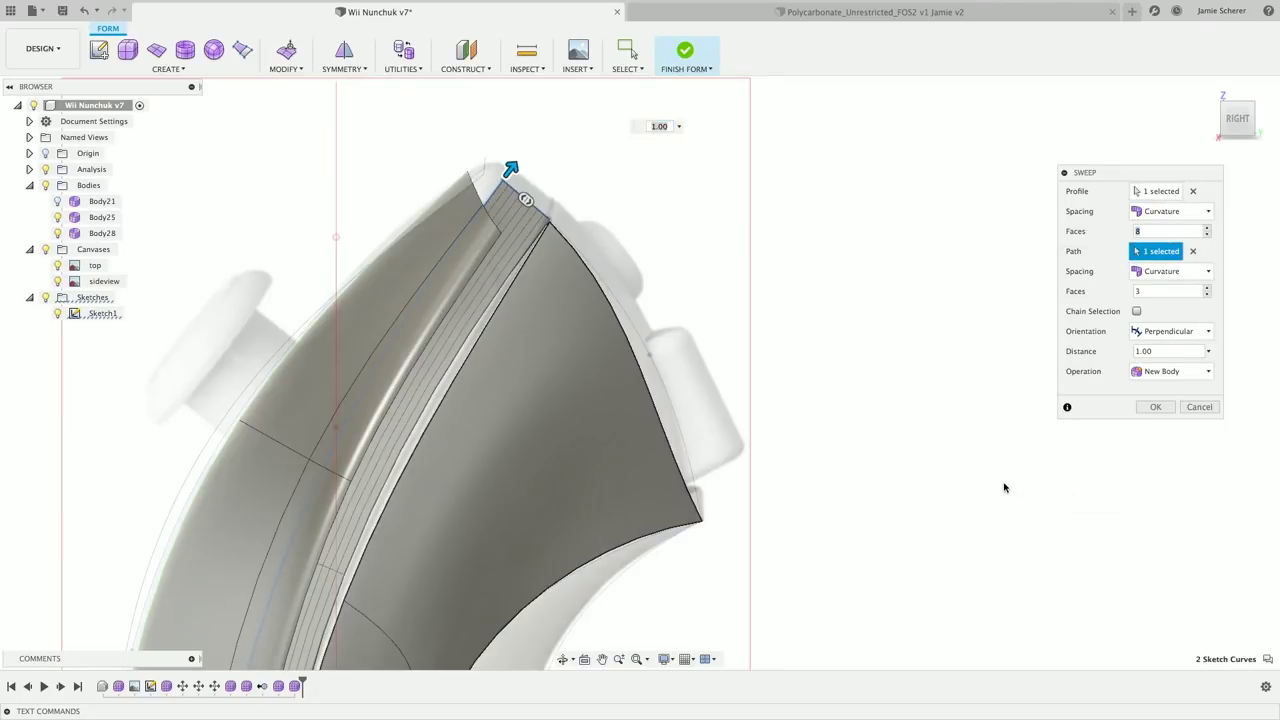
pyautogui.write('1')
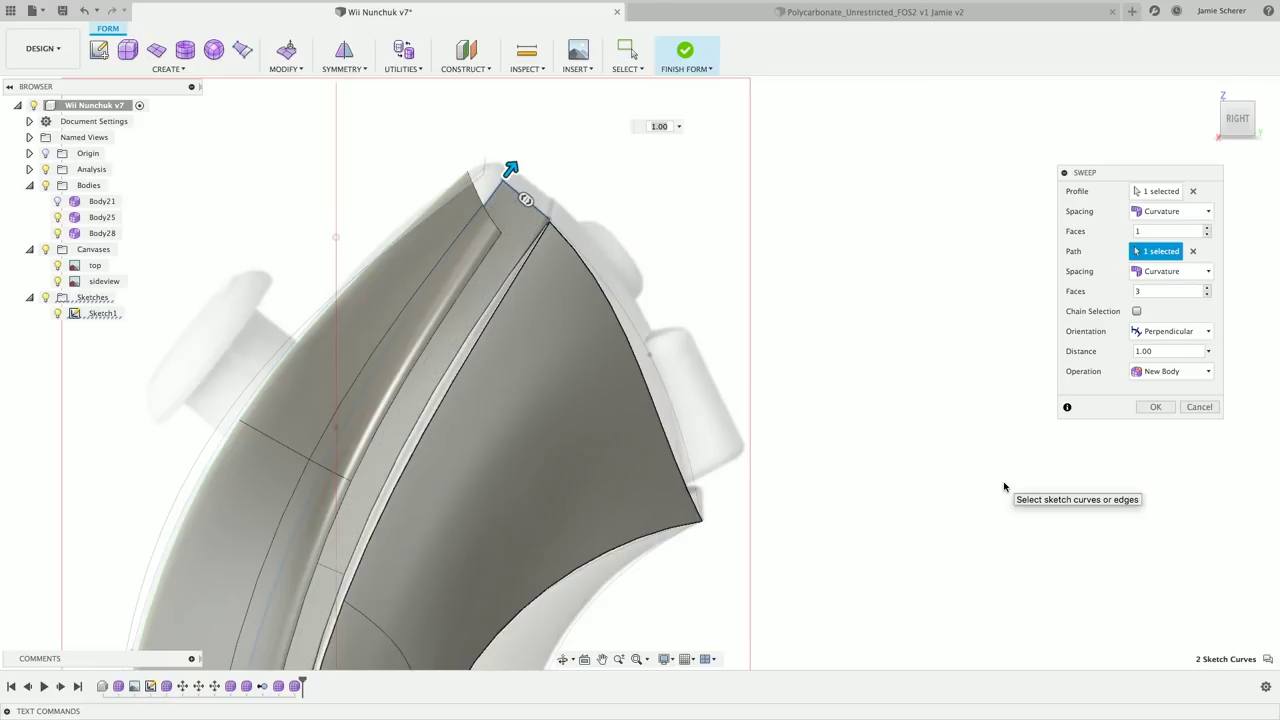
pyautogui.scroll(-2, 684, 467)
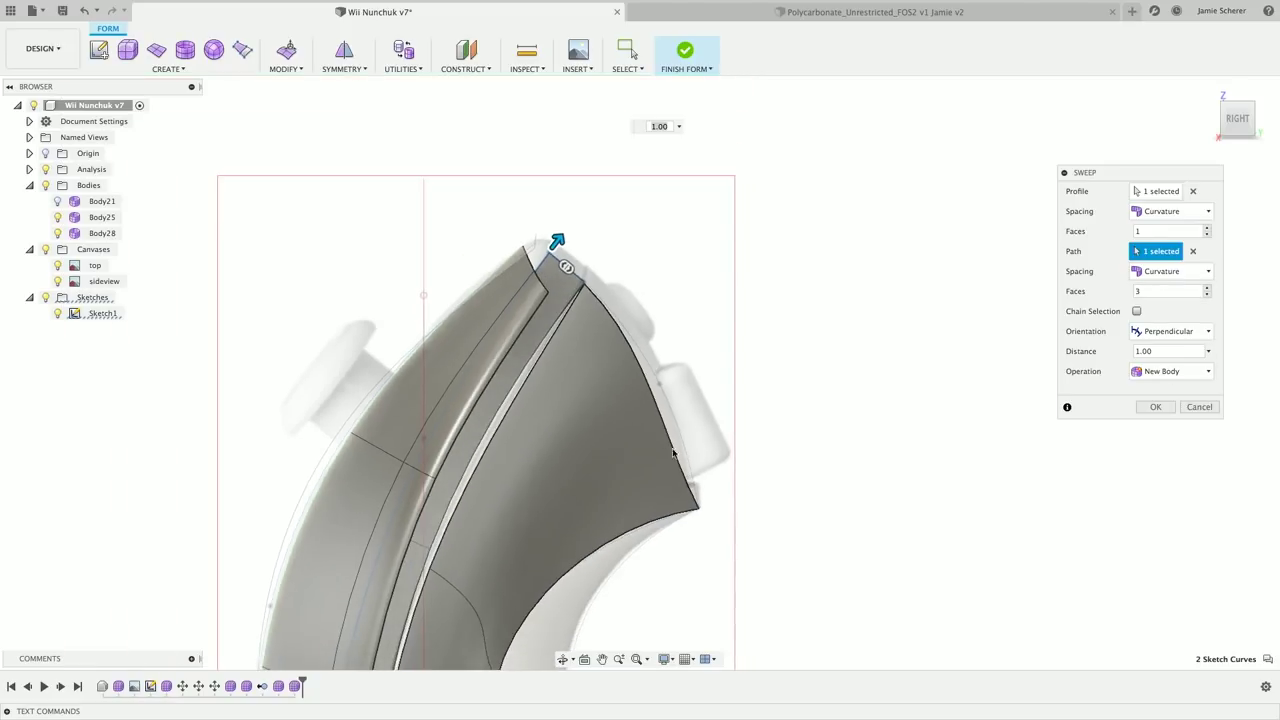
pyautogui.scroll(-2, 684, 467)
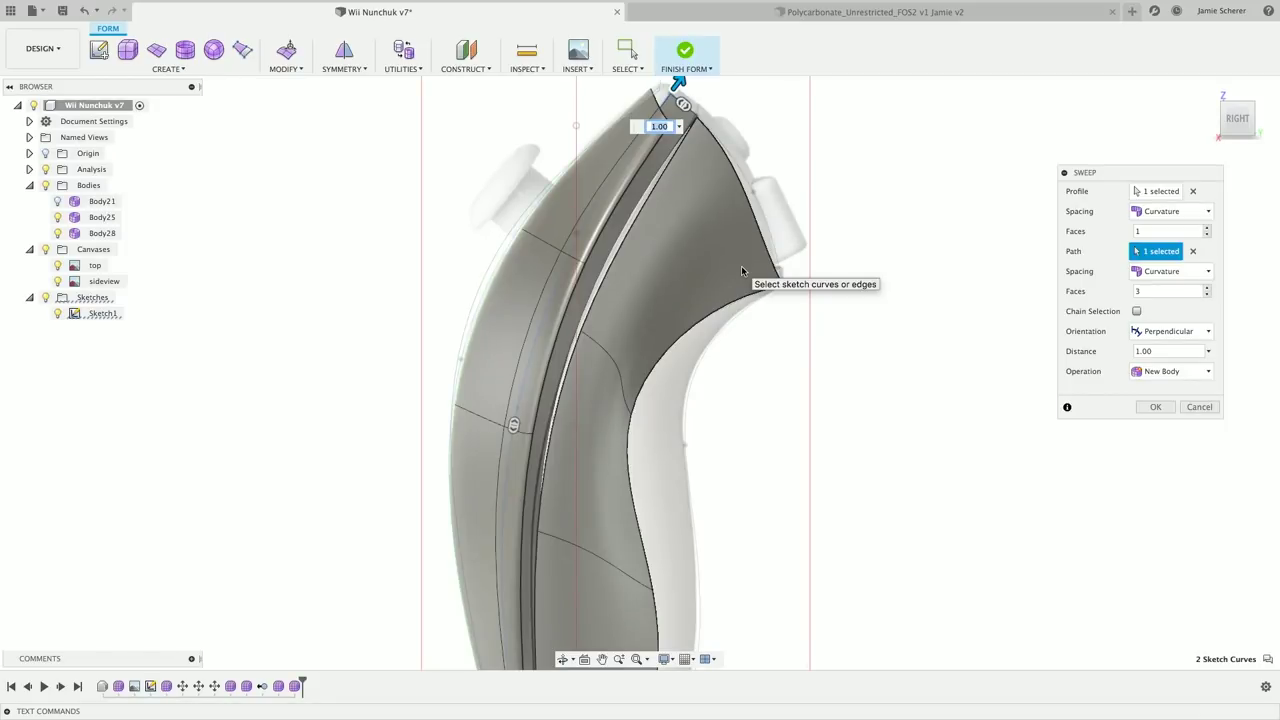
pyautogui.click(1151, 407)
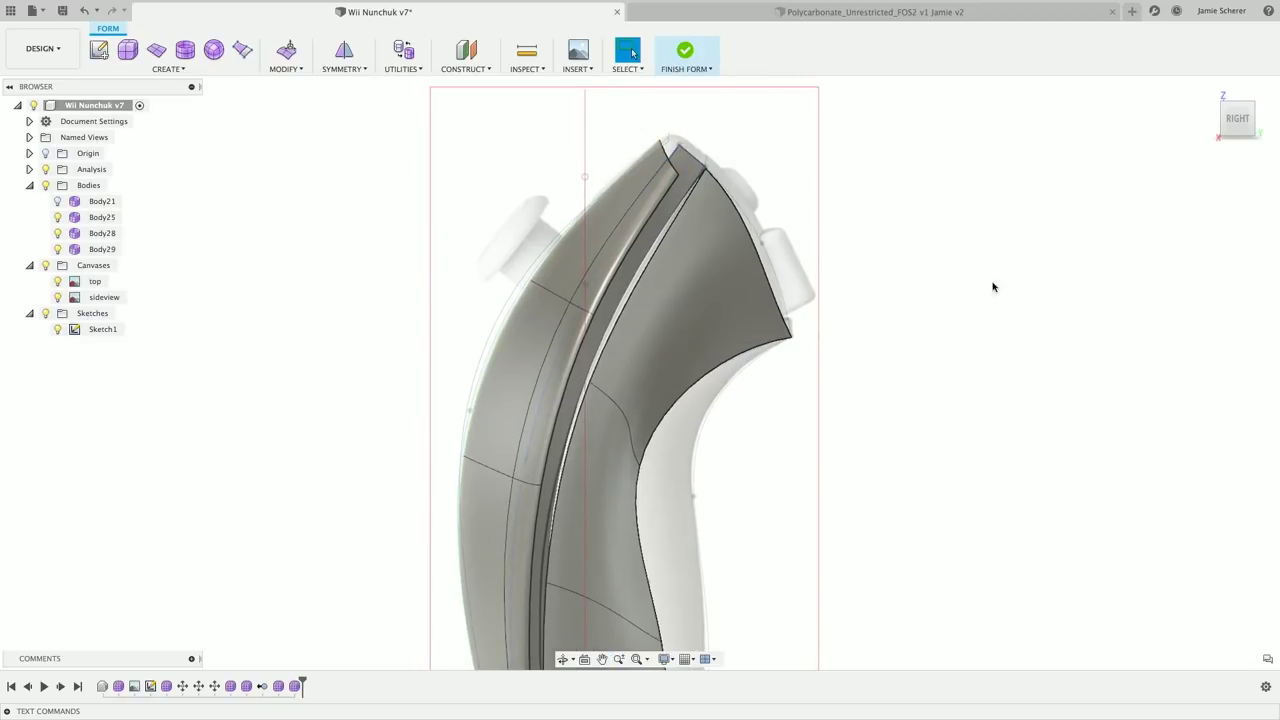
# Clear the profile selection and return to the straight right-side view.
pyautogui.click(691, 168)
pyautogui.moveTo(849, 217)
pyautogui.keyDown('shift'); pyautogui.mouseDown(button='middle')
pyautogui.moveTo(880, 252)
pyautogui.moveTo(880, 297)
pyautogui.moveTo(829, 229)
pyautogui.moveTo(771, 256)
pyautogui.moveTo(880, 254)
pyautogui.moveTo(870, 221)
pyautogui.mouseUp(button='middle'); pyautogui.keyUp('shift')
pyautogui.press('Escape')
pyautogui.click(1240, 120)
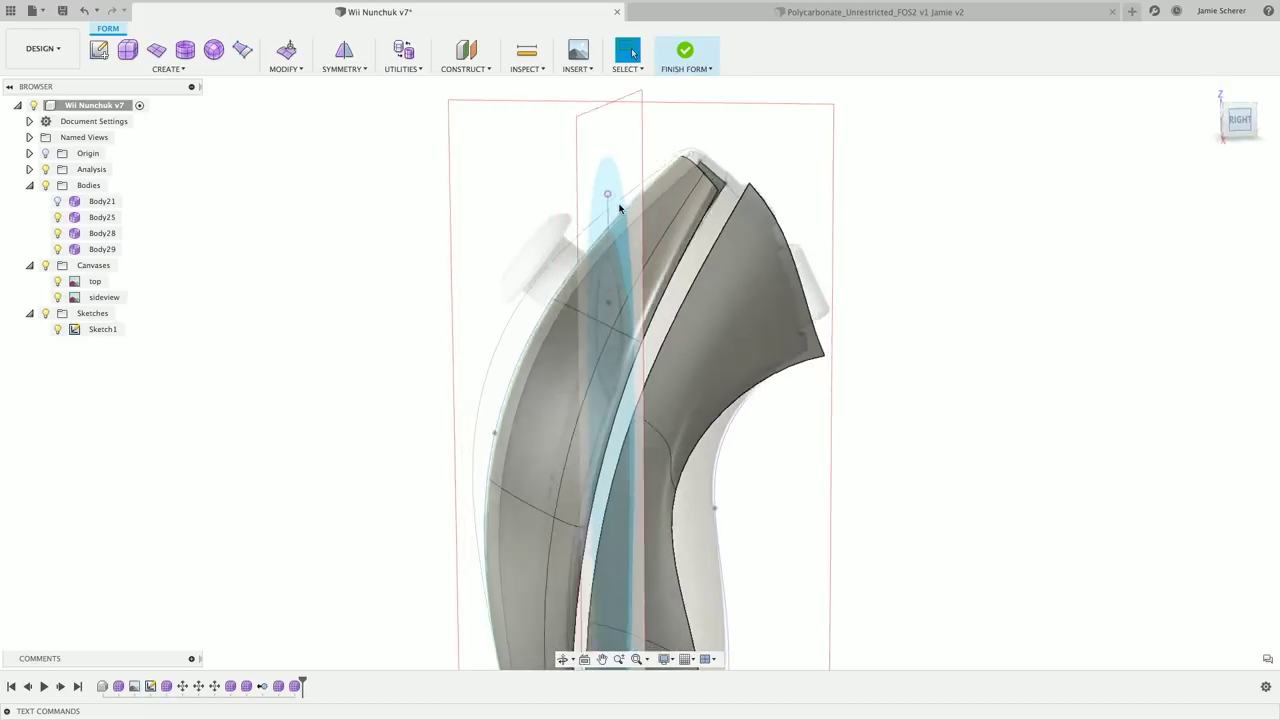
pyautogui.scroll(4, 720, 155)
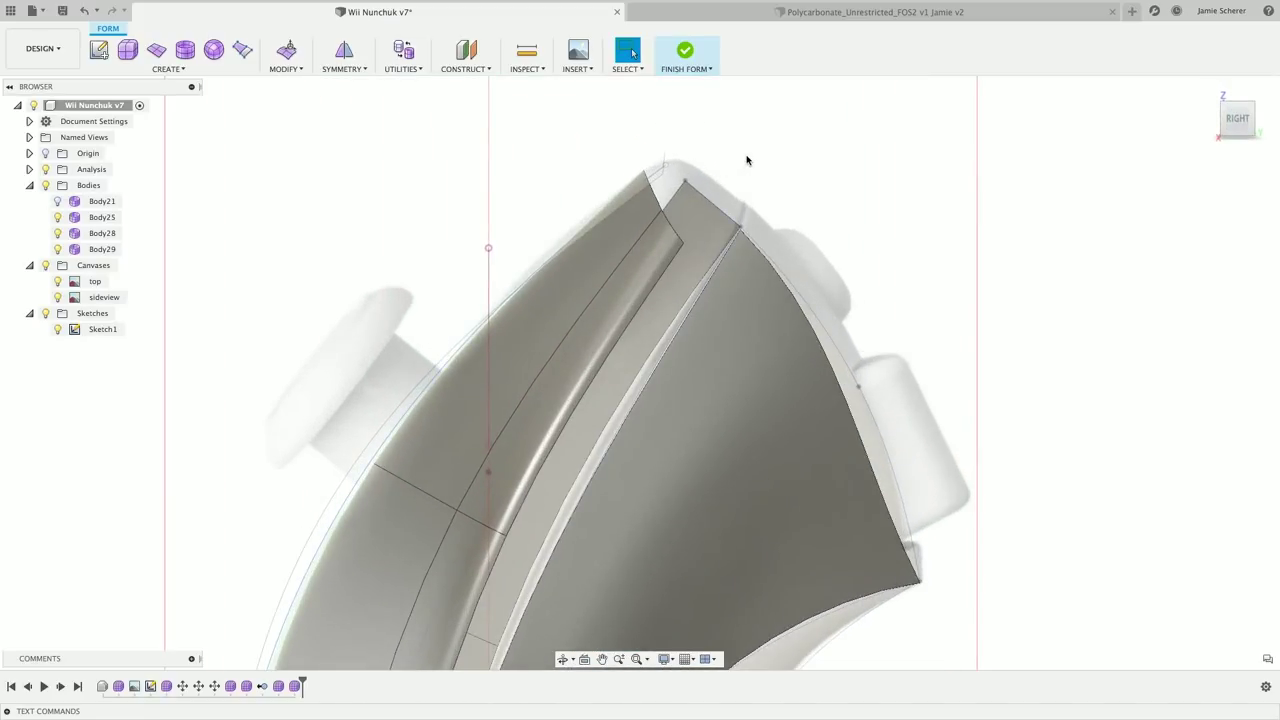
pyautogui.write('swe')
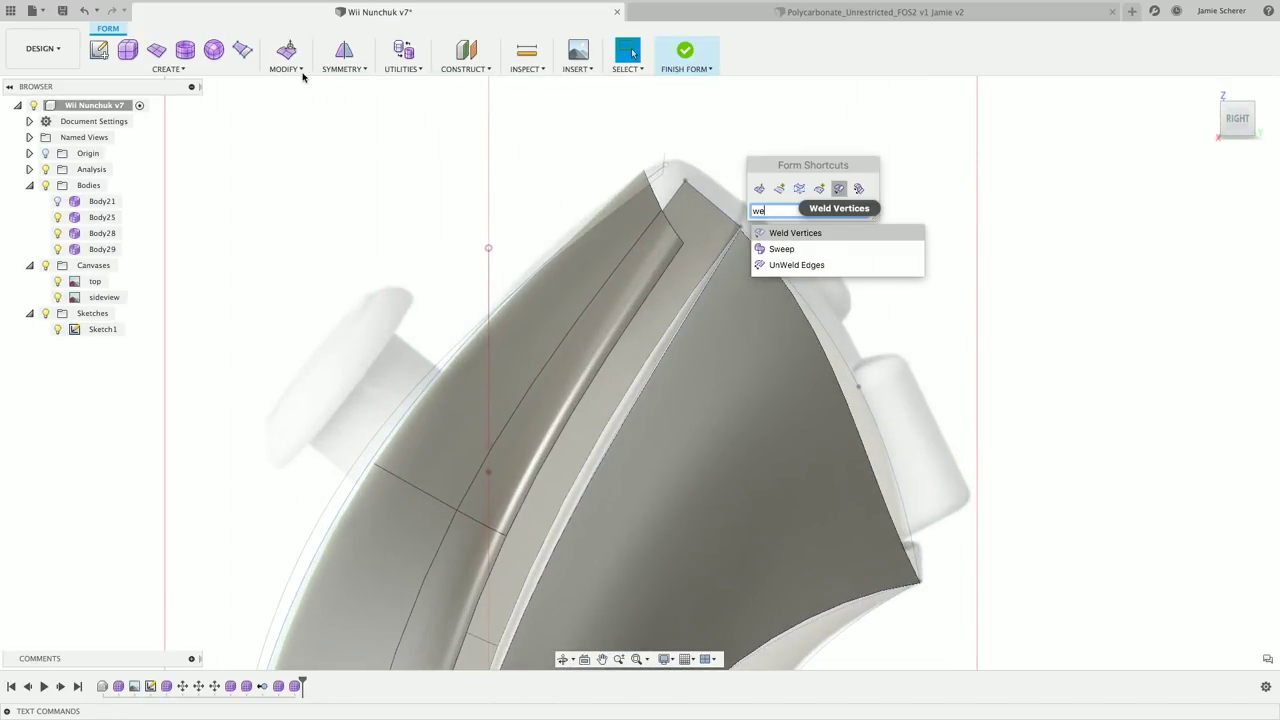
pyautogui.press('Escape')
# With Weld Vertices, join the first two strip vertices to their matching neighbouring-body vertices.
pyautogui.click(297, 70)
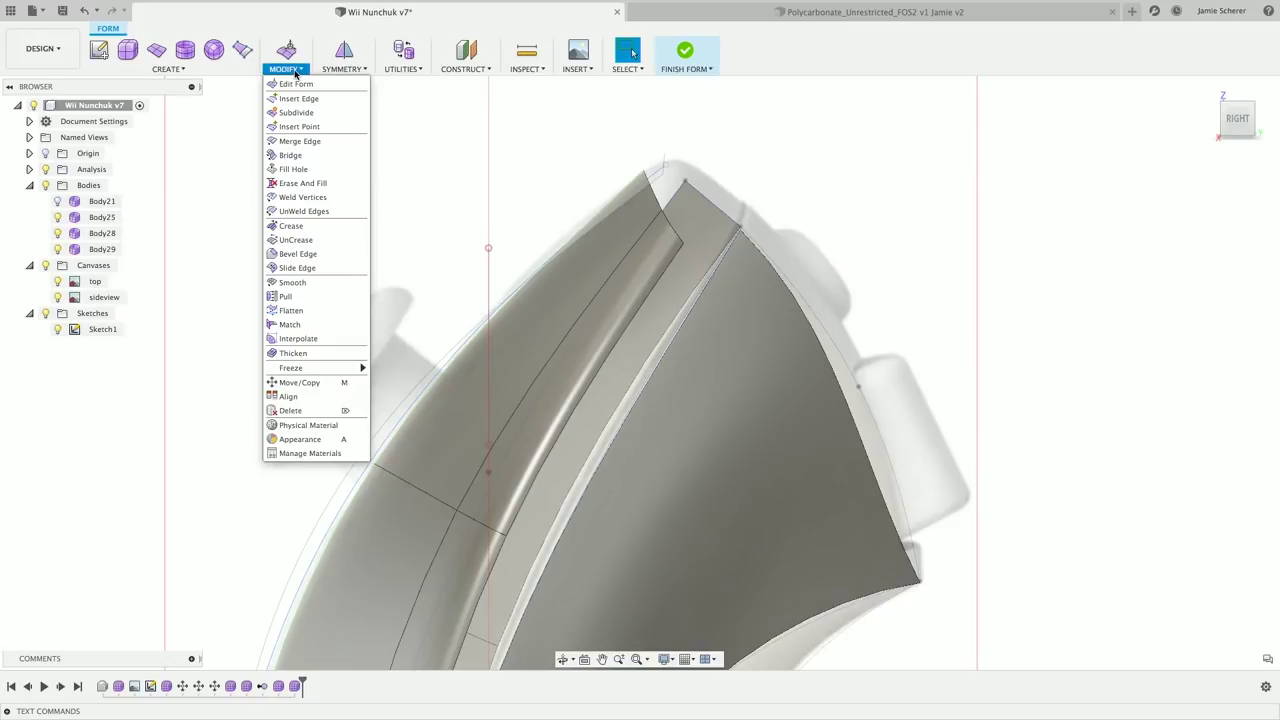
pyautogui.click(302, 197)
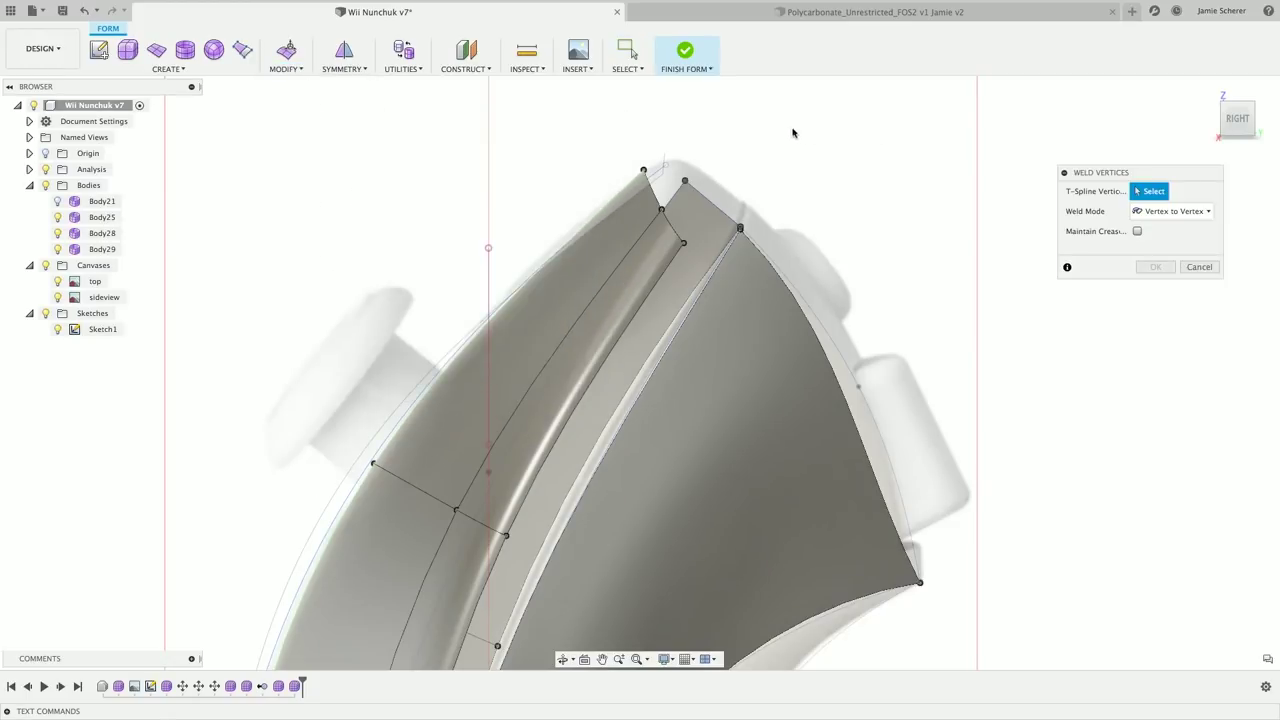
pyautogui.keyDown('shift'); pyautogui.moveTo(771, 184); pyautogui.dragTo(762, 207, button='middle'); pyautogui.keyUp('shift')
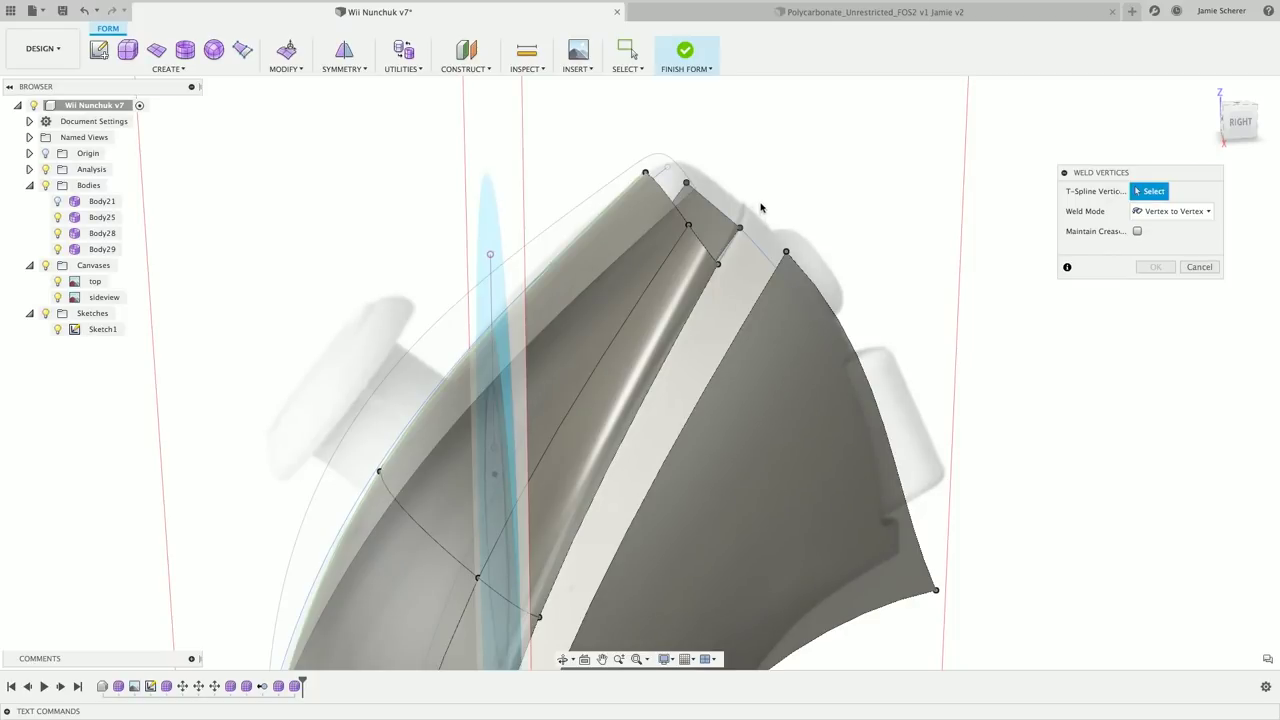
pyautogui.click(740, 228)
pyautogui.click(786, 252)
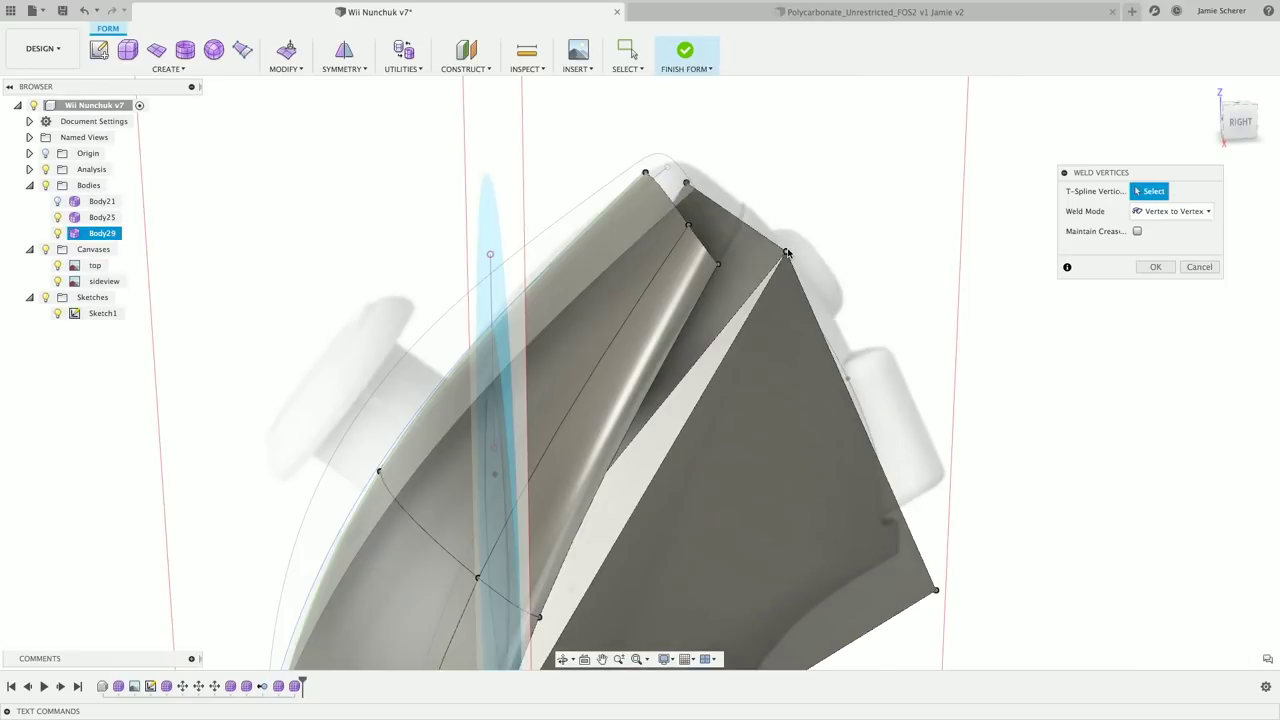
pyautogui.keyDown('shift'); pyautogui.moveTo(786, 252); pyautogui.dragTo(751, 309, button='middle'); pyautogui.keyUp('shift')
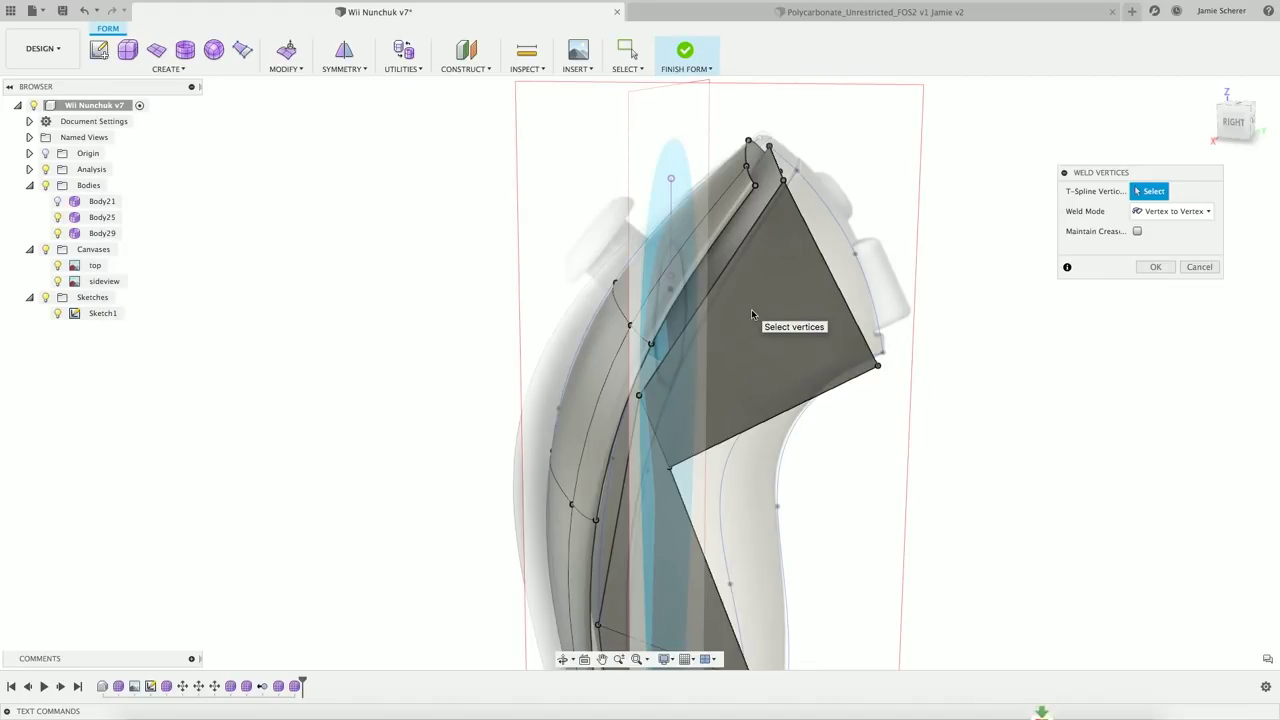
pyautogui.keyDown('shift'); pyautogui.moveTo(726, 306); pyautogui.dragTo(737, 279, button='middle'); pyautogui.keyUp('shift')
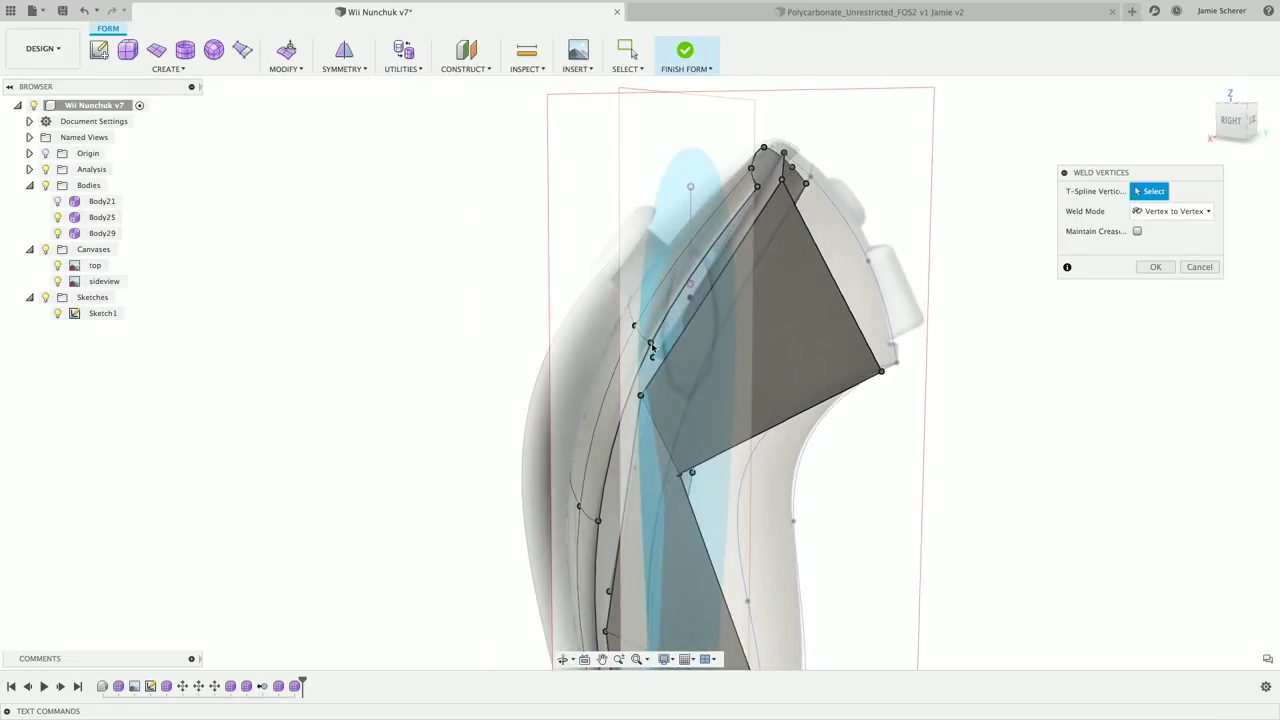
pyautogui.click(651, 347)
pyautogui.keyDown('shift'); pyautogui.moveTo(676, 353); pyautogui.dragTo(650, 367, button='middle'); pyautogui.keyUp('shift')
pyautogui.click(596, 355)
# Weld further strip vertex pairs, including the lower edge, to the neighbouring body.
pyautogui.click(650, 367)
pyautogui.click(638, 396)
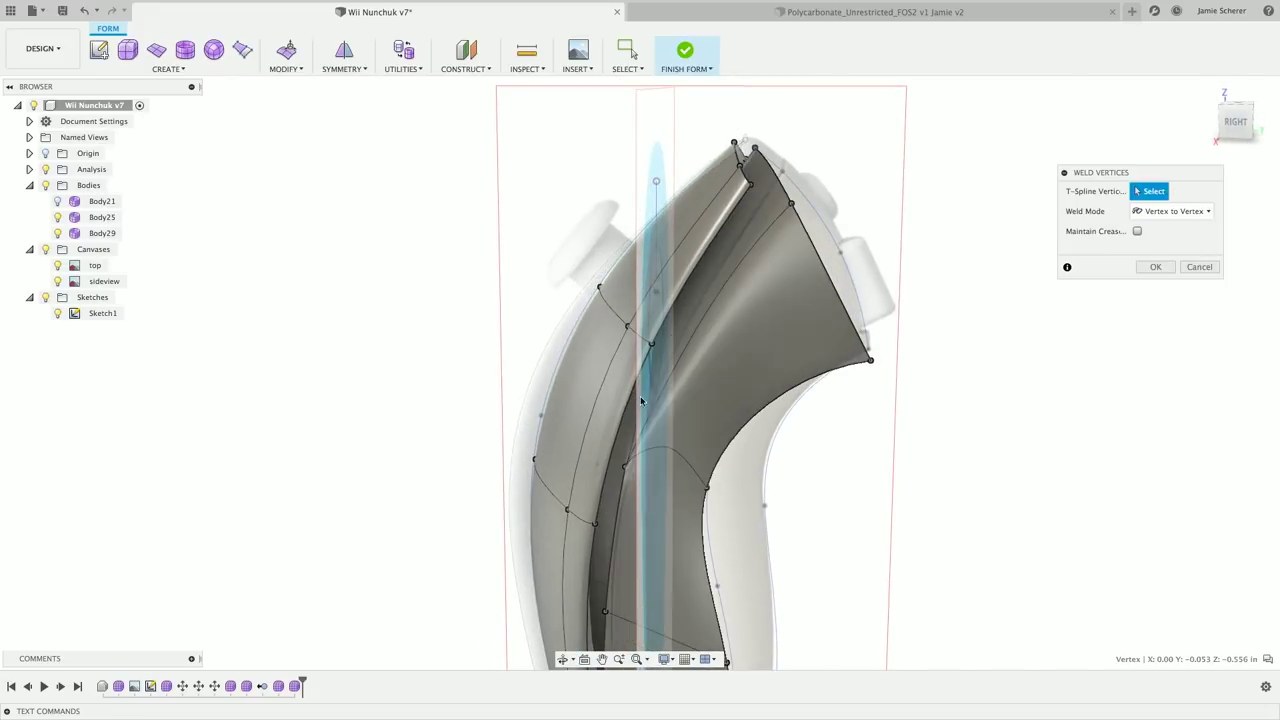
pyautogui.moveTo(684, 409)
pyautogui.keyDown('shift'); pyautogui.mouseDown(button='middle')
pyautogui.moveTo(717, 415)
pyautogui.moveTo(701, 394)
pyautogui.mouseUp(button='middle'); pyautogui.keyUp('shift')
pyautogui.click(700, 395)
pyautogui.keyDown('shift'); pyautogui.moveTo(712, 503); pyautogui.dragTo(722, 562, button='middle'); pyautogui.keyUp('shift')
pyautogui.click(769, 585)
pyautogui.click(732, 513)
pyautogui.scroll(3, 785, 363)
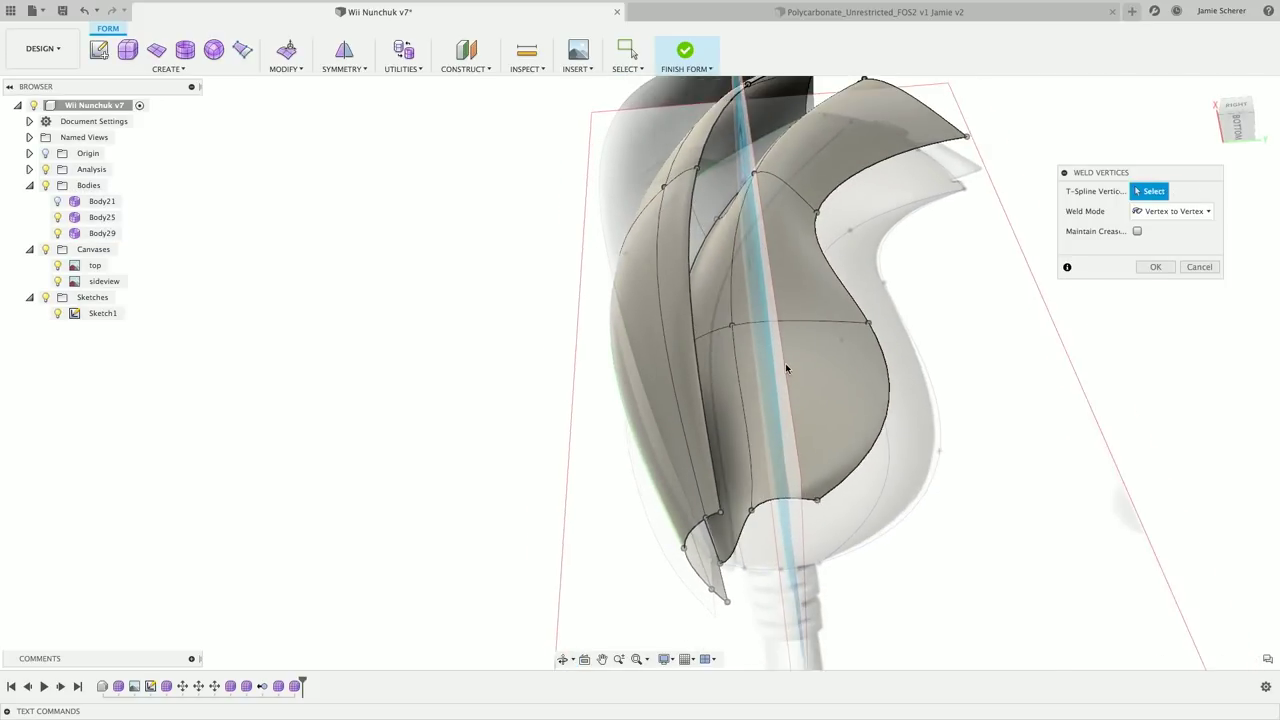
pyautogui.keyDown('shift'); pyautogui.moveTo(785, 363); pyautogui.dragTo(874, 322, button='middle'); pyautogui.keyUp('shift')
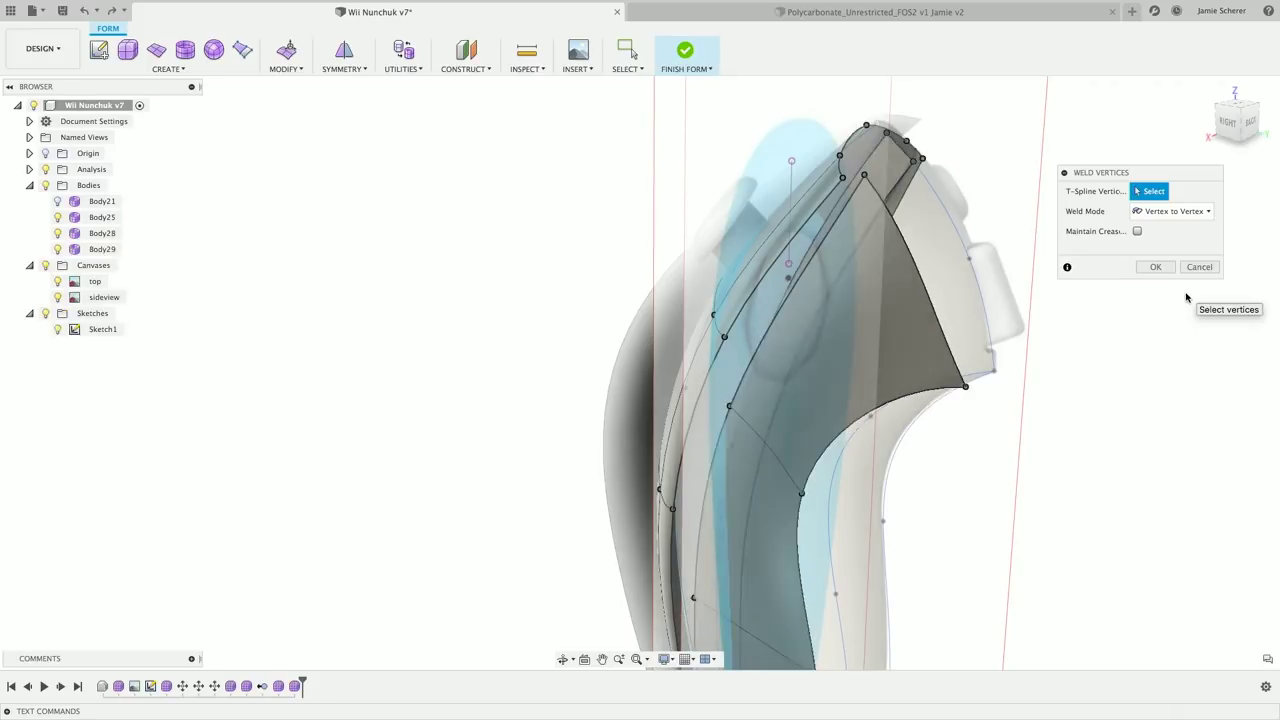
pyautogui.click(1178, 212)
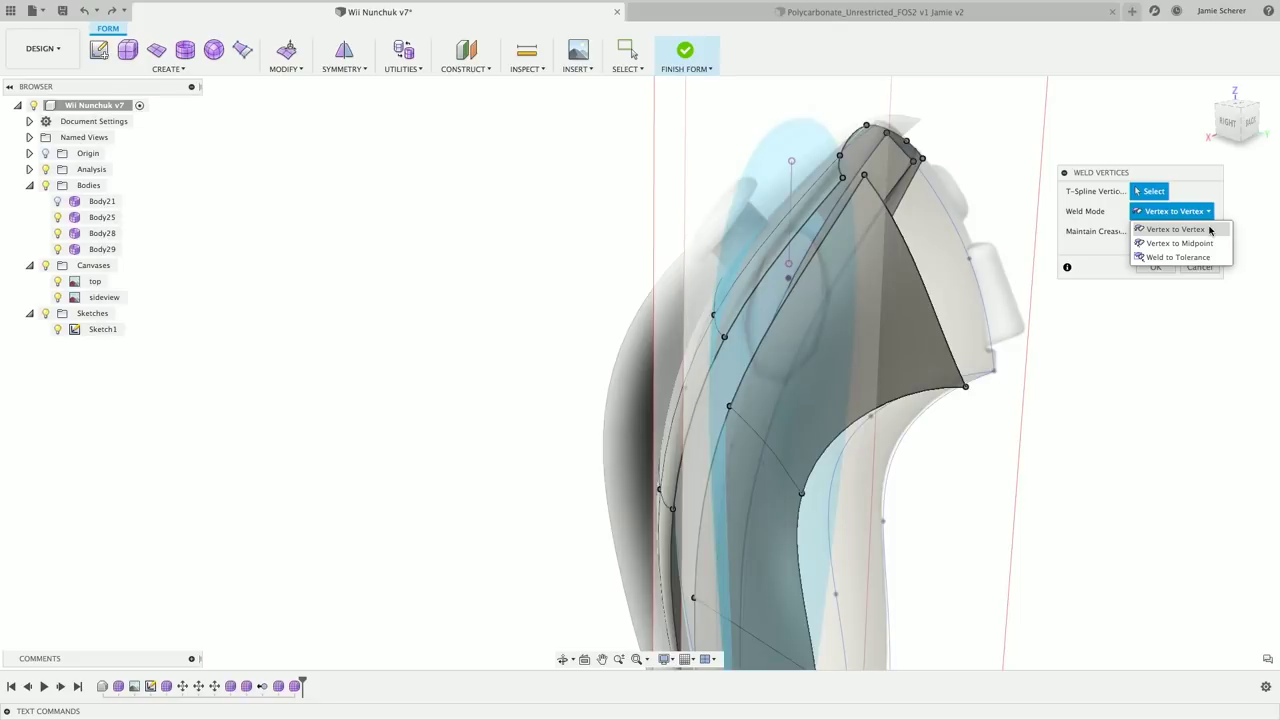
# In Vertex to Vertex mode, weld vertex pairs on the front seam, back seam and lower end.
pyautogui.click(1180, 230)
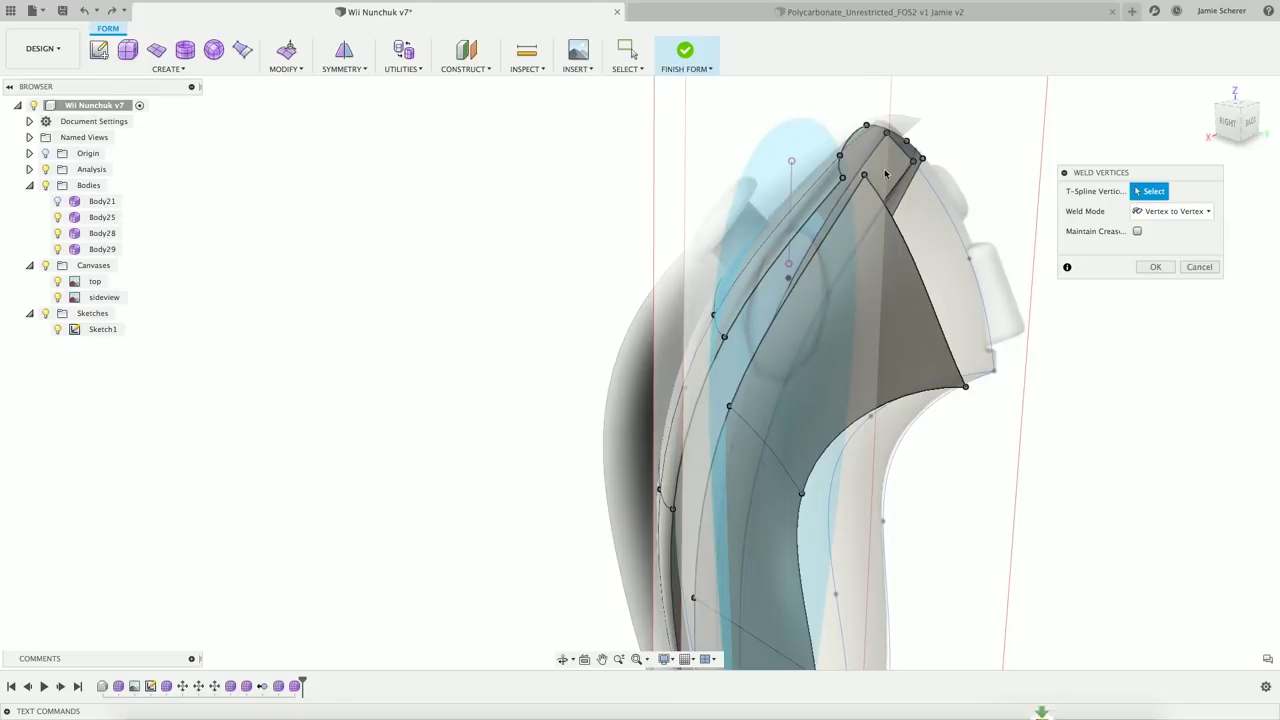
pyautogui.click(914, 165)
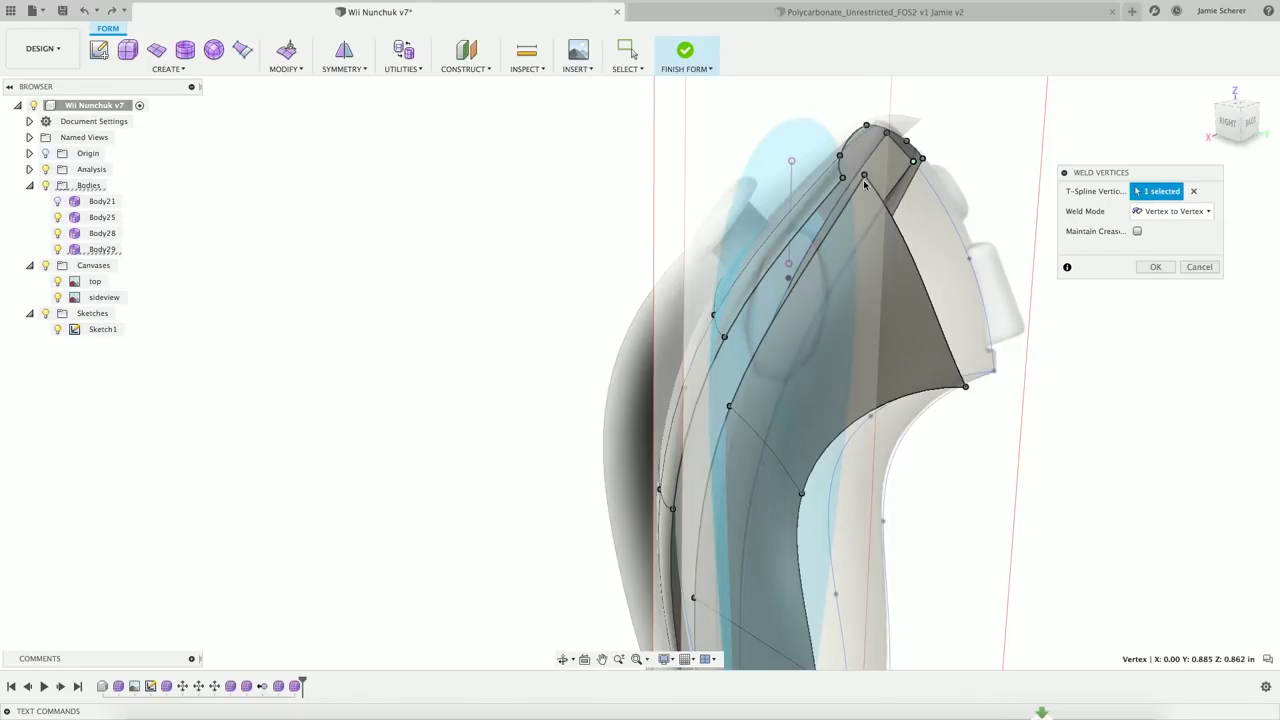
pyautogui.click(827, 302)
pyautogui.keyDown('shift'); pyautogui.moveTo(822, 332); pyautogui.dragTo(880, 400, button='middle'); pyautogui.keyUp('shift')
pyautogui.click(882, 392)
pyautogui.click(733, 405)
pyautogui.moveTo(733, 405); pyautogui.dragTo(871, 297, button='middle')
pyautogui.click(784, 256)
pyautogui.click(826, 302)
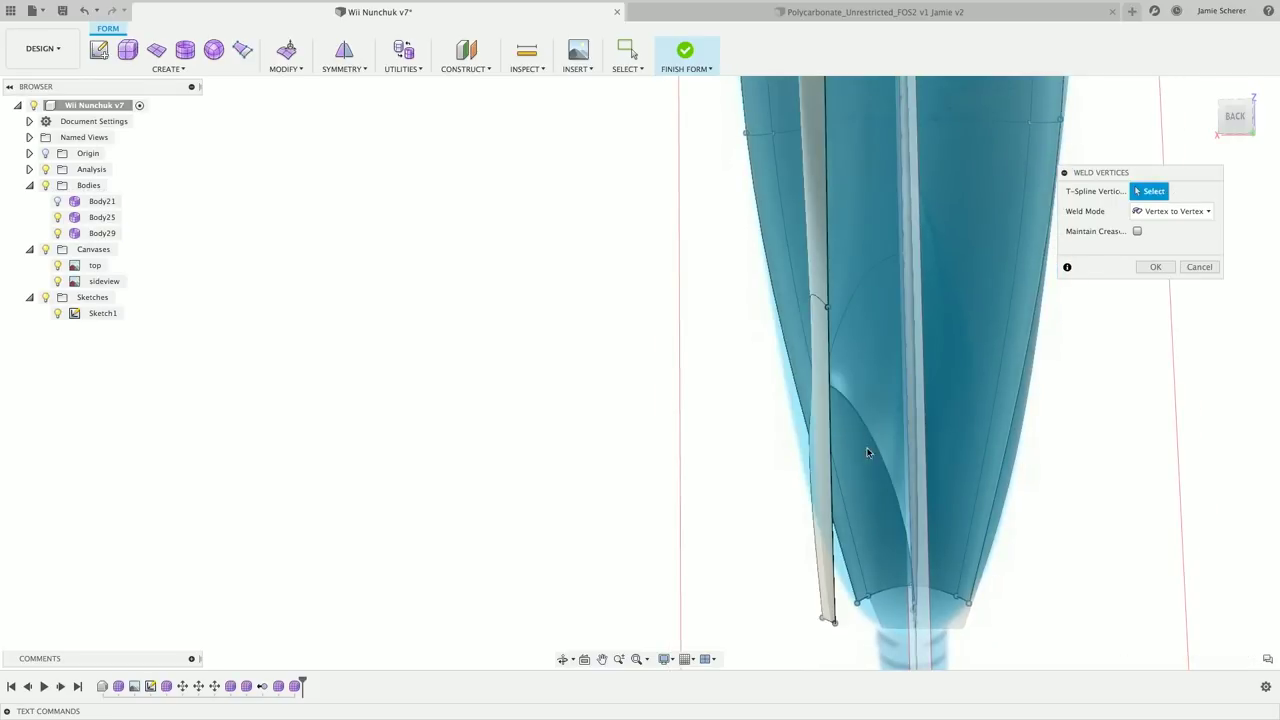
# Weld the remaining side and bottom-tip vertices, then confirm to merge Body28 into Body29.
pyautogui.moveTo(866, 449); pyautogui.dragTo(866, 395, button='middle')
pyautogui.click(914, 521)
pyautogui.click(928, 537)
pyautogui.keyDown('shift'); pyautogui.moveTo(928, 537); pyautogui.dragTo(963, 512, button='middle'); pyautogui.keyUp('shift')
pyautogui.click(870, 513)
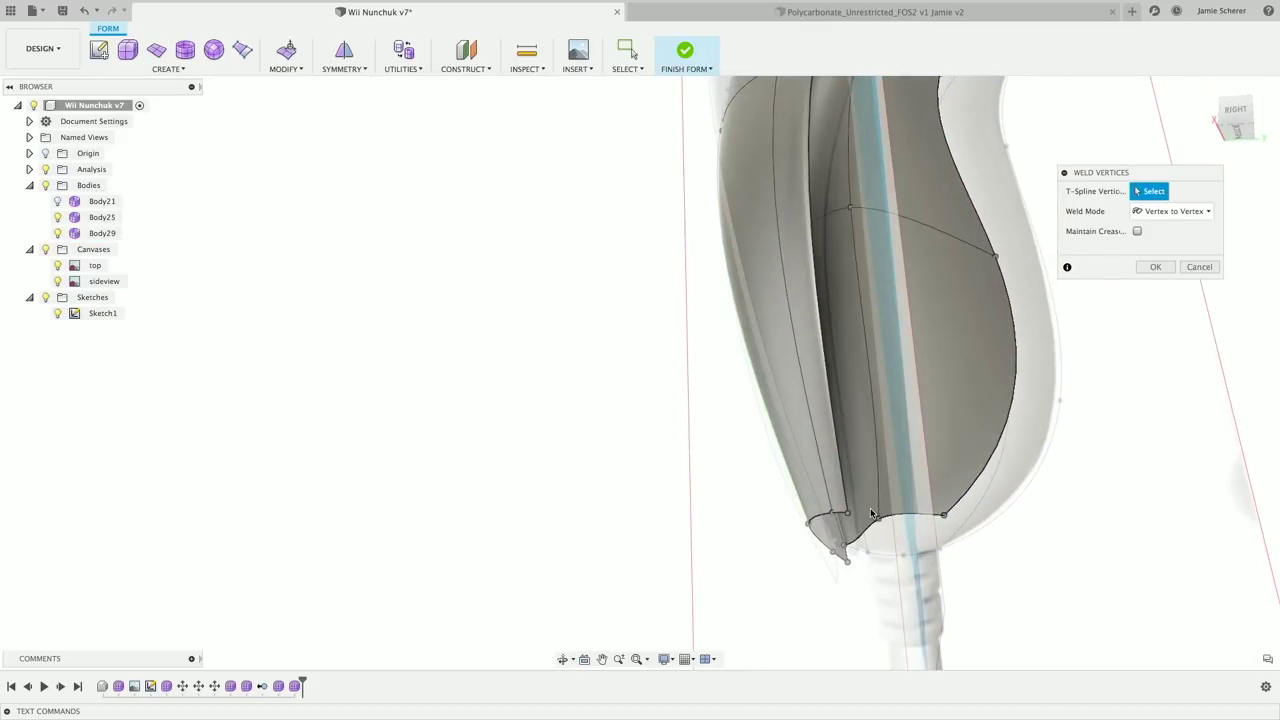
pyautogui.keyDown('shift'); pyautogui.moveTo(905, 258); pyautogui.dragTo(937, 232, button='middle'); pyautogui.keyUp('shift')
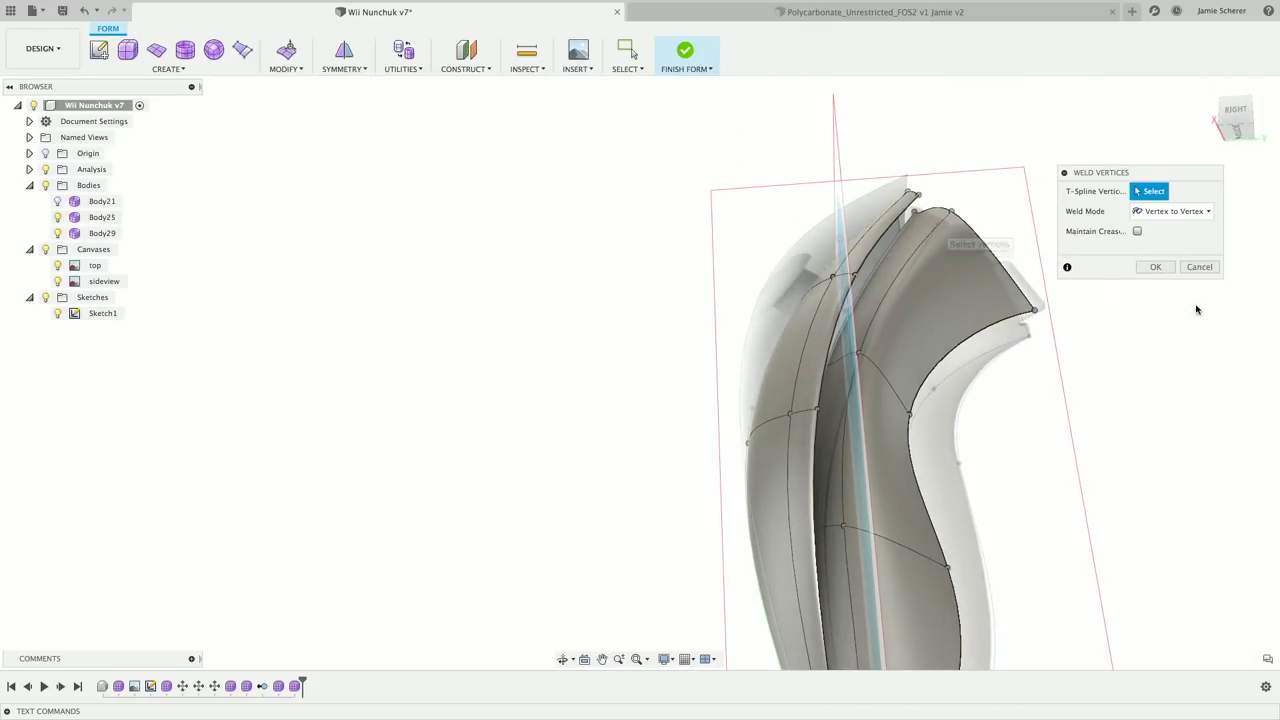
pyautogui.click(1155, 267)
pyautogui.keyDown('shift'); pyautogui.moveTo(839, 348); pyautogui.dragTo(963, 226, button='middle'); pyautogui.keyUp('shift')
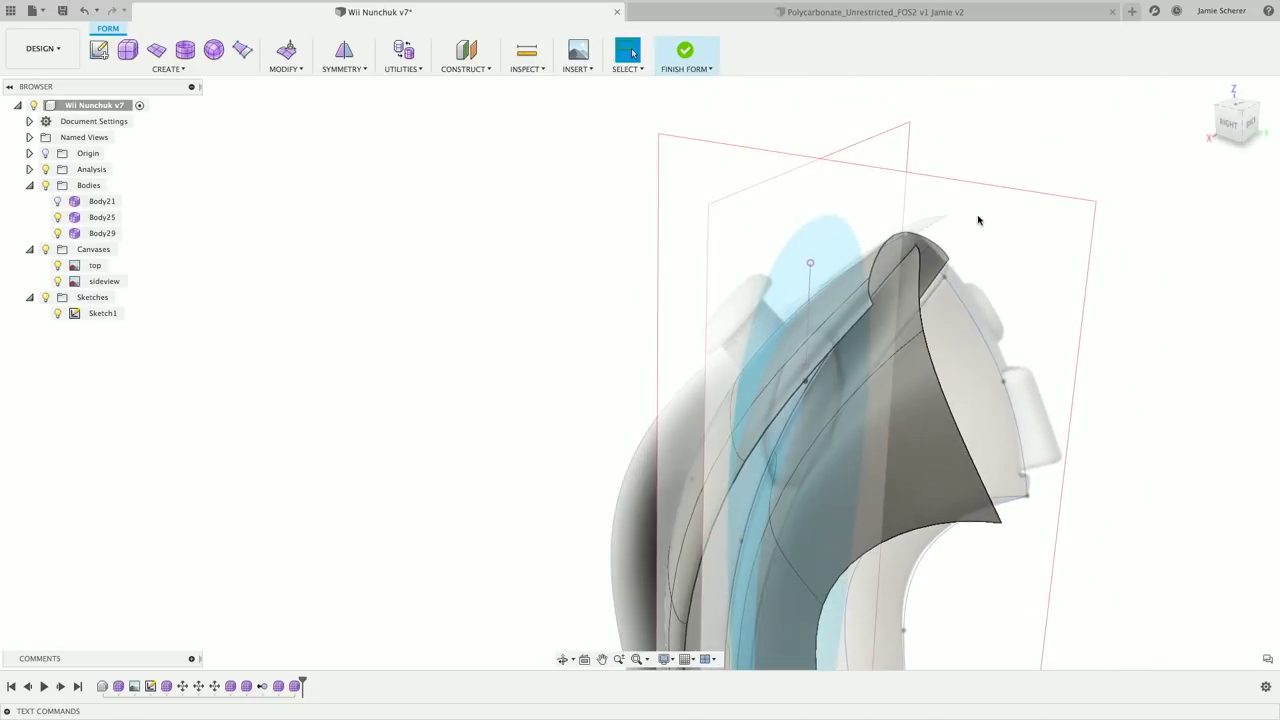
pyautogui.rightClick(997, 217)
# Repeat Weld Vertices and weld the red panel's corner vertex onto the main form.
pyautogui.click(997, 173)
pyautogui.click(916, 247)
pyautogui.click(873, 305)
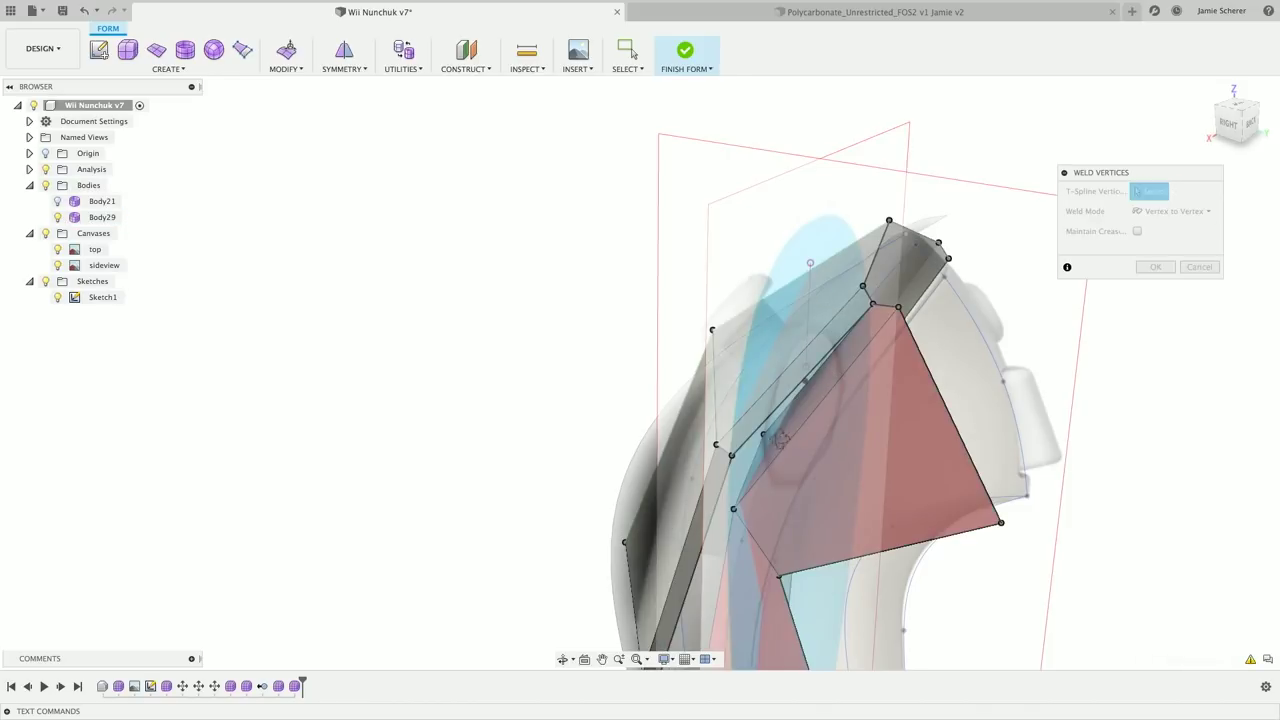
pyautogui.keyDown('shift'); pyautogui.moveTo(780, 445); pyautogui.dragTo(770, 437, button='middle'); pyautogui.keyUp('shift')
# Switch to smooth display and weld the red panel's edge and lowest vertices onto the tip.
pyautogui.hotkey('alt', '3')
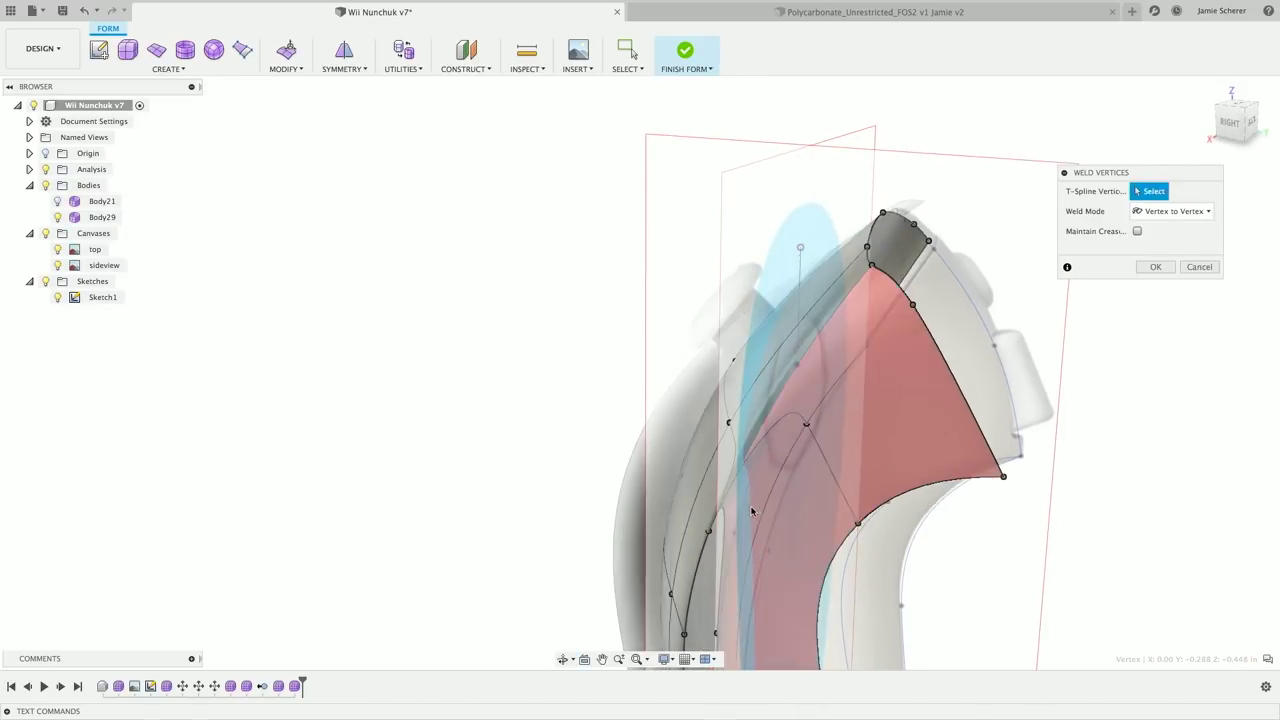
pyautogui.scroll(4, 758, 400)
pyautogui.keyDown('shift'); pyautogui.moveTo(762, 368); pyautogui.dragTo(766, 360, button='middle'); pyautogui.keyUp('shift')
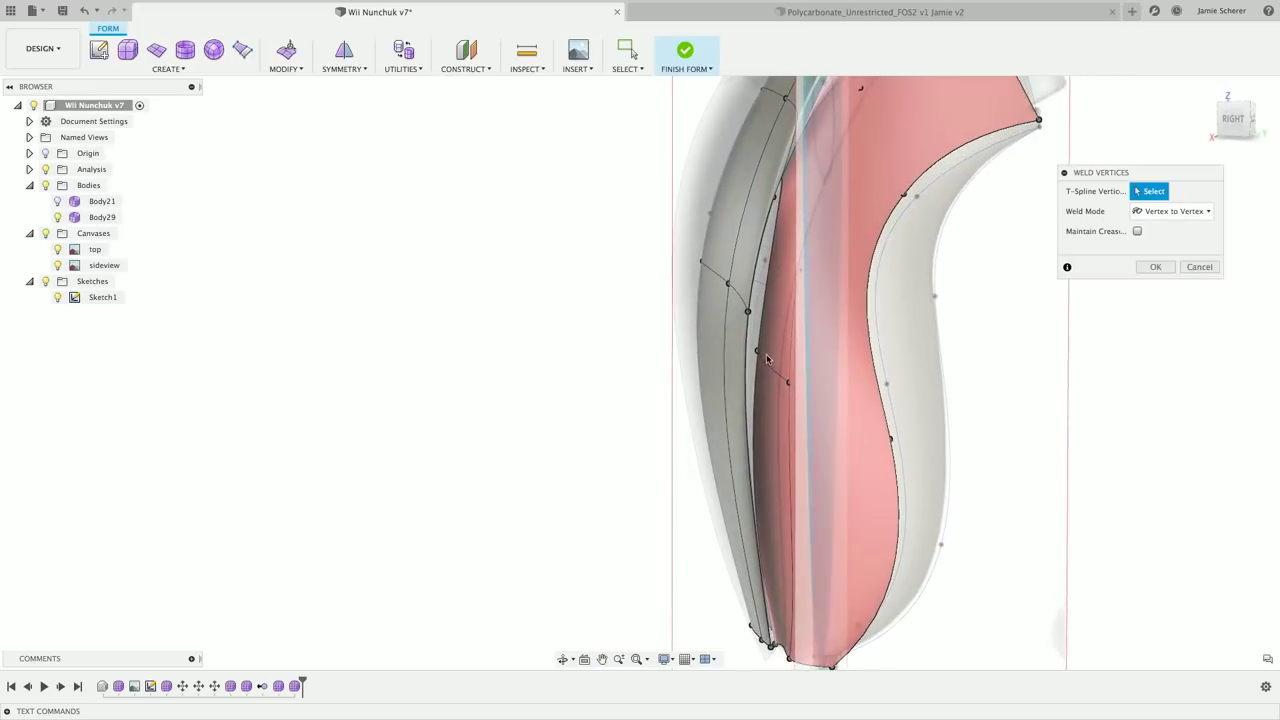
pyautogui.click(748, 313)
pyautogui.keyDown('shift'); pyautogui.moveTo(748, 318); pyautogui.dragTo(803, 493, button='middle'); pyautogui.keyUp('shift')
pyautogui.click(791, 489)
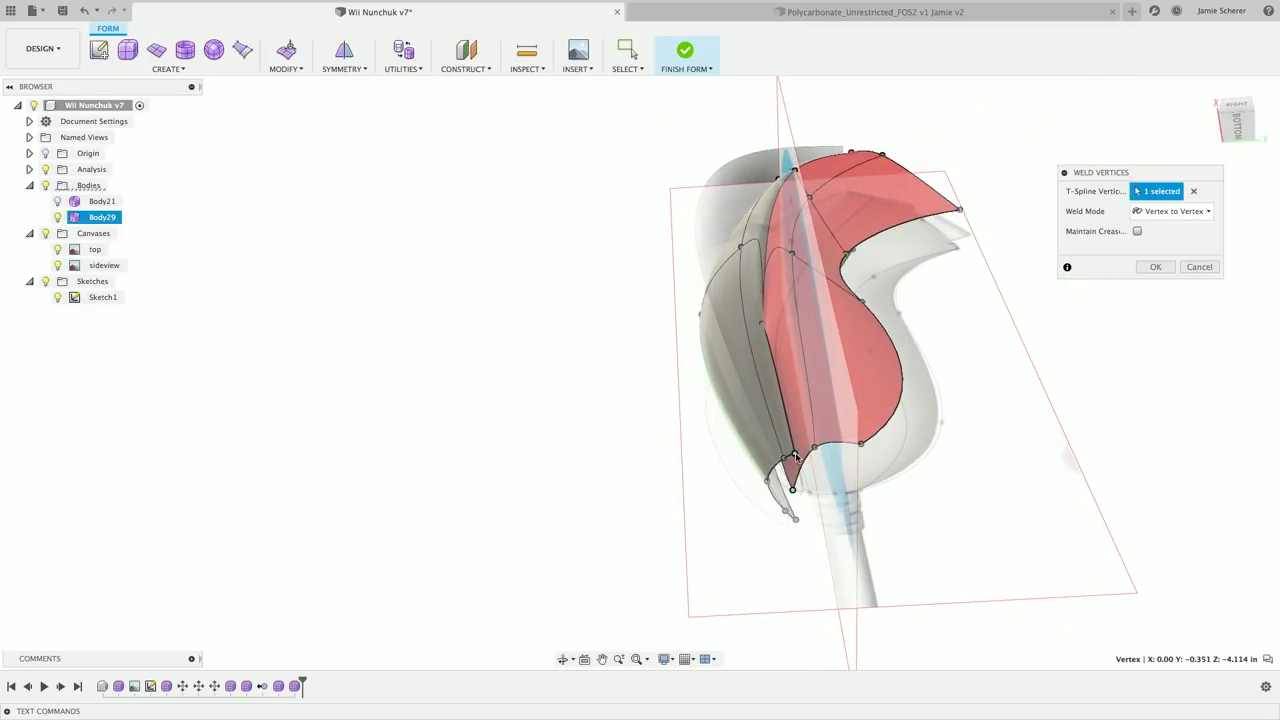
pyautogui.click(796, 454)
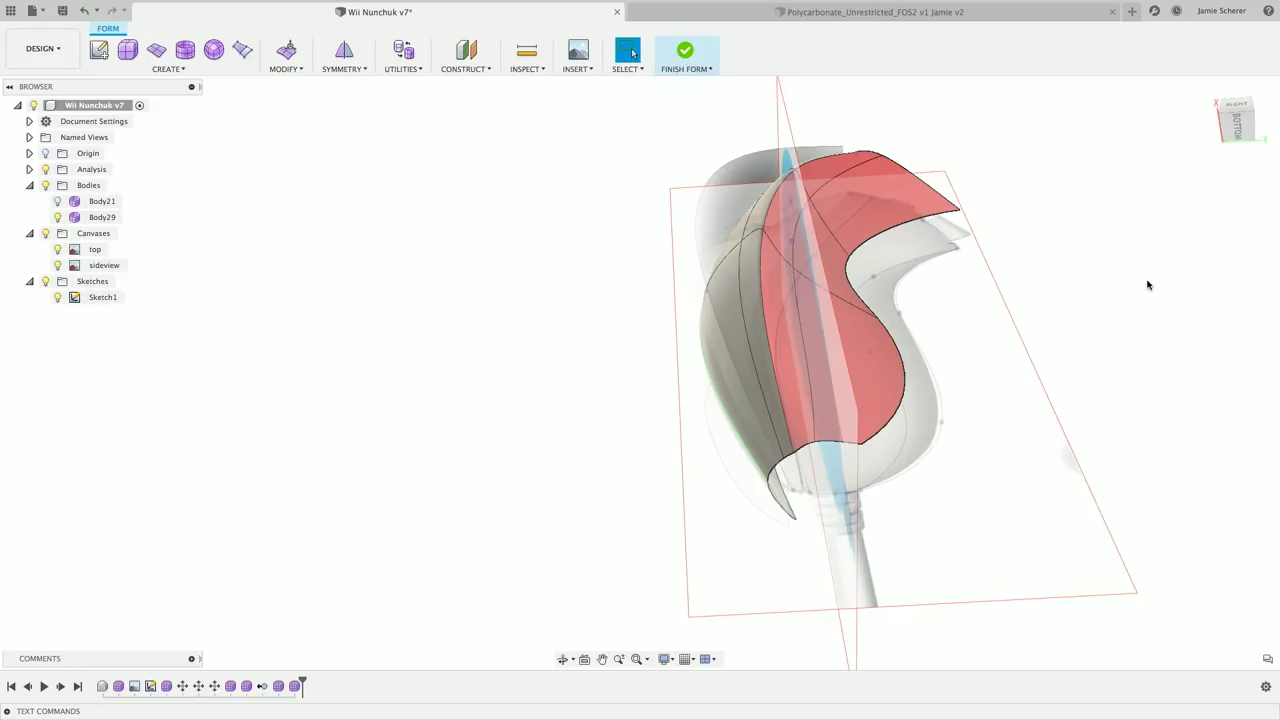
pyautogui.scroll(3, 1077, 229)
pyautogui.keyDown('shift'); pyautogui.moveTo(1077, 229); pyautogui.dragTo(1027, 362, button='middle'); pyautogui.keyUp('shift')
pyautogui.moveTo(1049, 223)
pyautogui.keyDown('shift'); pyautogui.mouseDown(button='middle')
pyautogui.moveTo(1047, 195)
pyautogui.moveTo(1036, 221)
pyautogui.mouseUp(button='middle'); pyautogui.keyUp('shift')
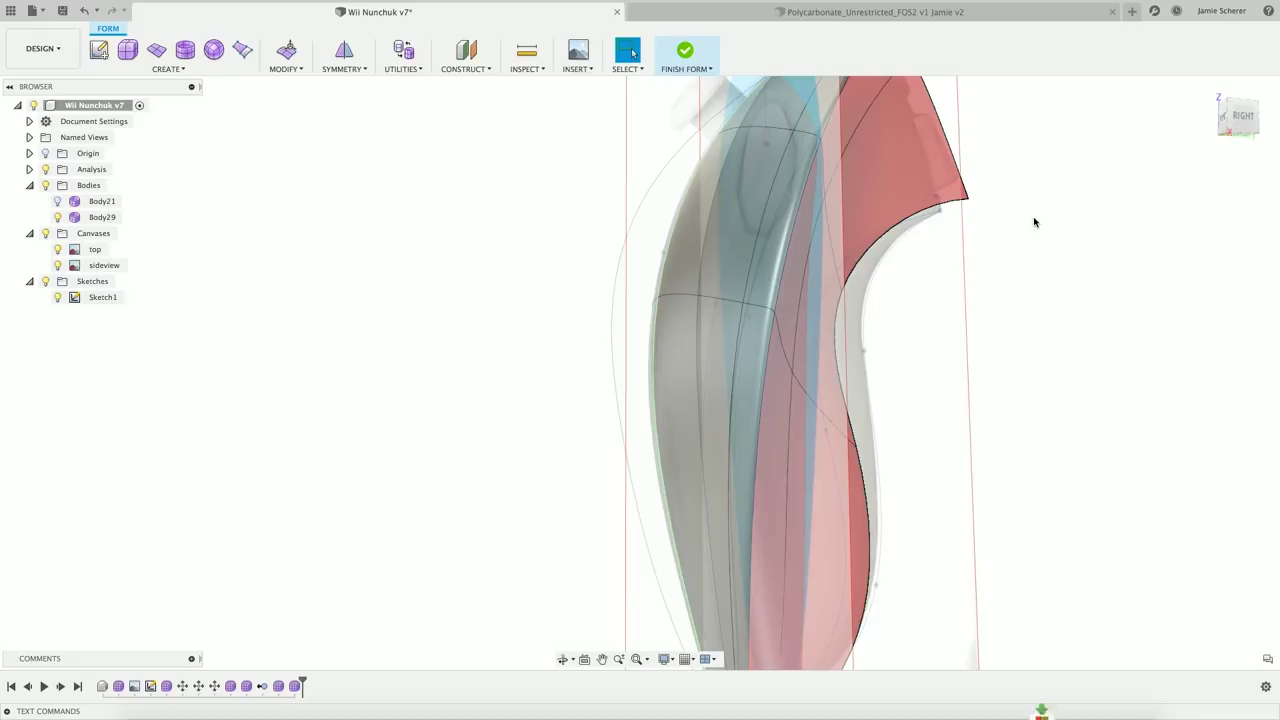
pyautogui.keyDown('shift'); pyautogui.moveTo(1025, 224); pyautogui.dragTo(871, 157, button='middle'); pyautogui.keyUp('shift')
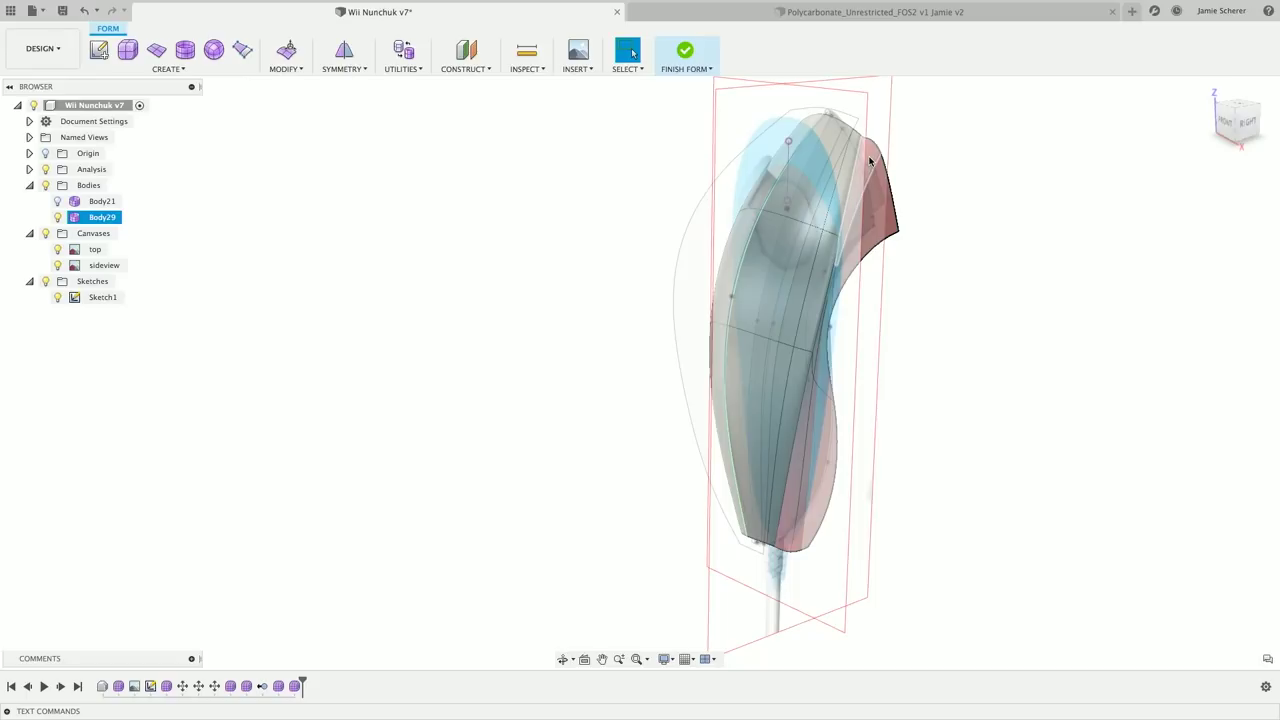
pyautogui.click(925, 190)
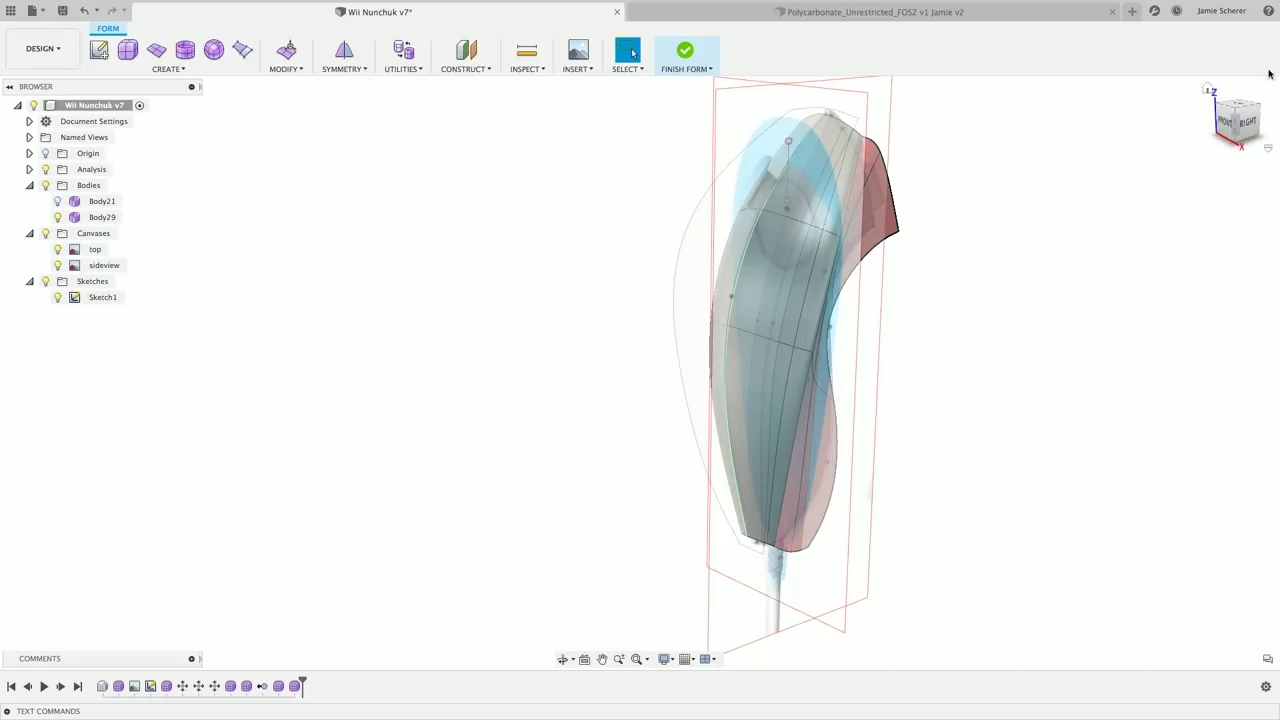
# Clear the mirror symmetry from the form body.
pyautogui.click(590, 176)
pyautogui.doubleClick(576, 289)
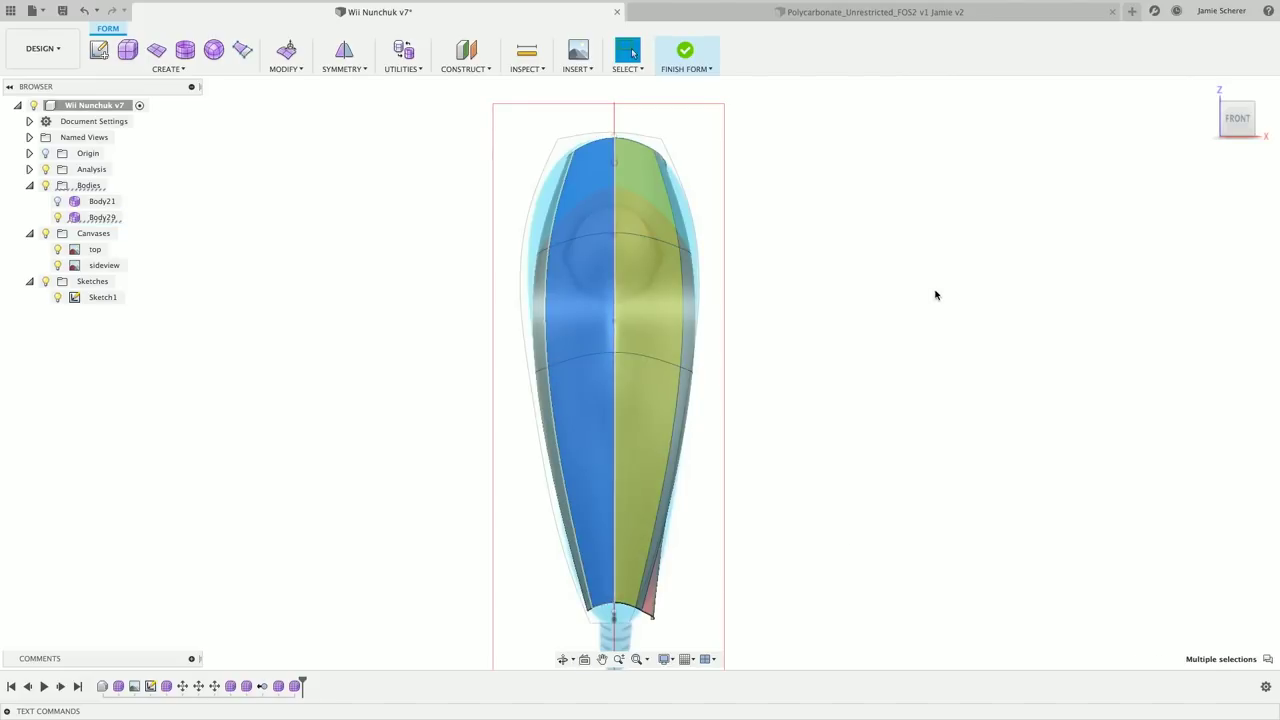
pyautogui.click(428, 169)
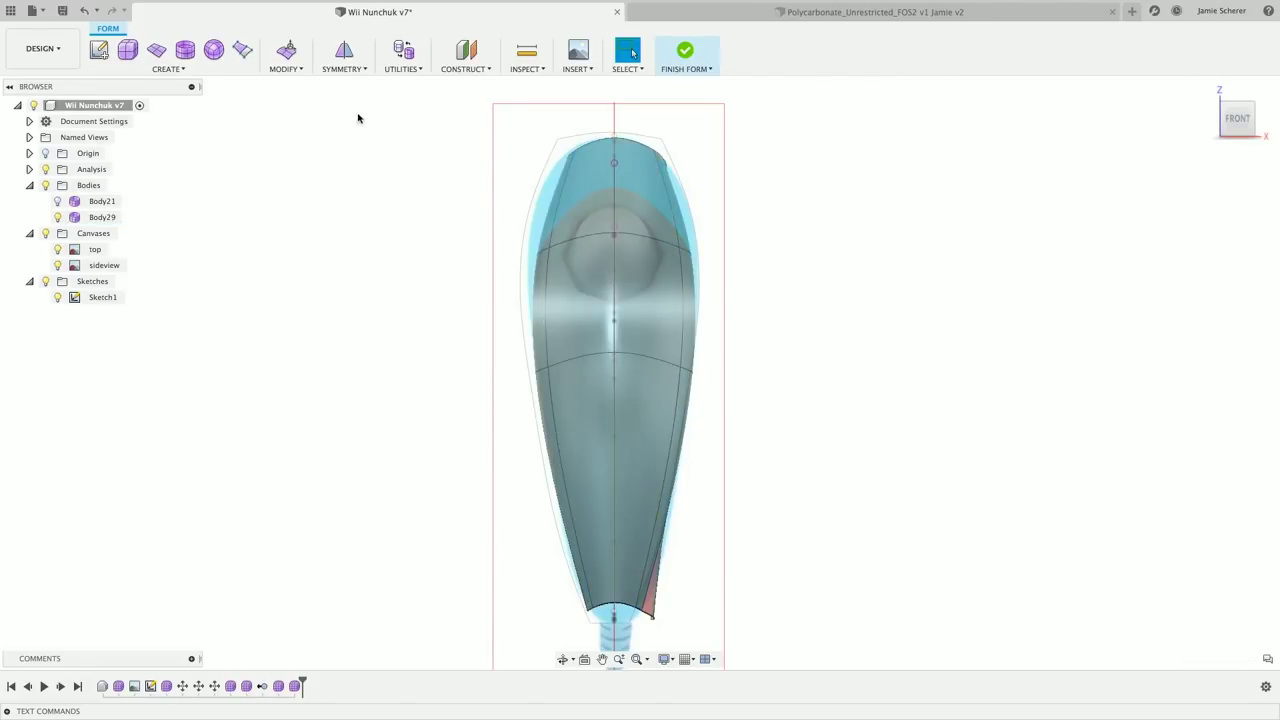
pyautogui.click(343, 68)
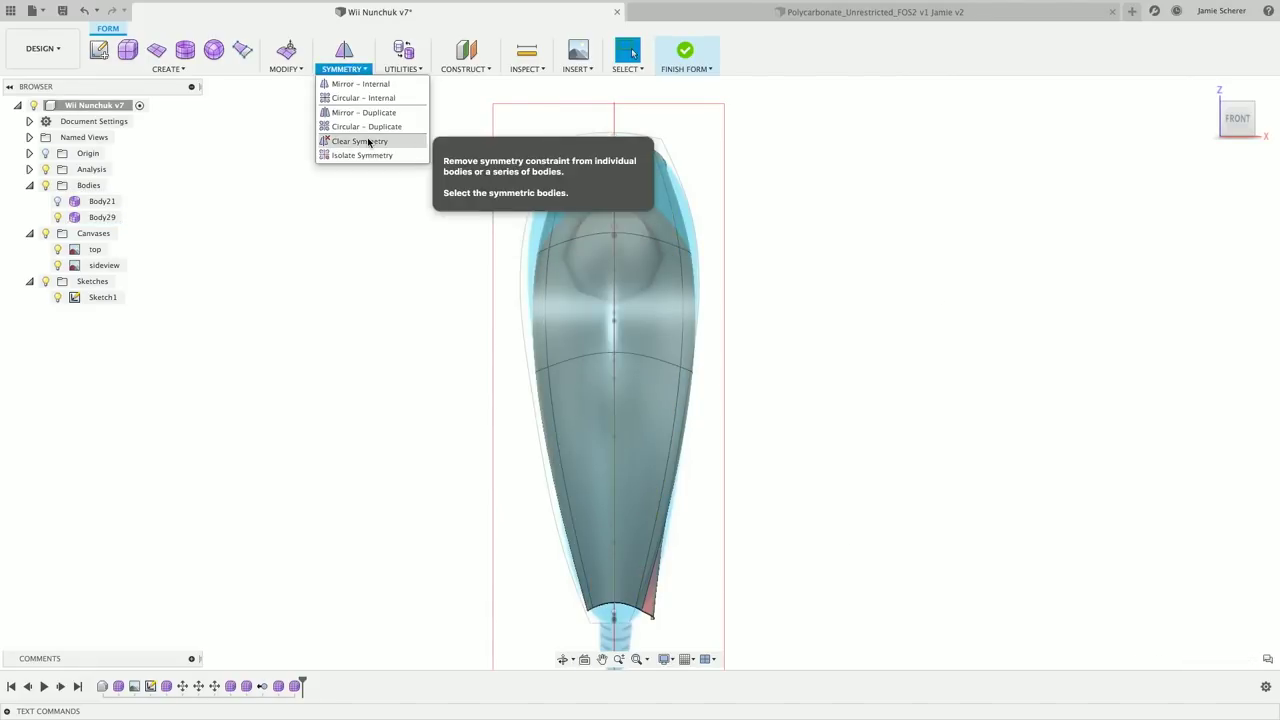
pyautogui.click(360, 141)
pyautogui.click(594, 256)
pyautogui.click(1155, 252)
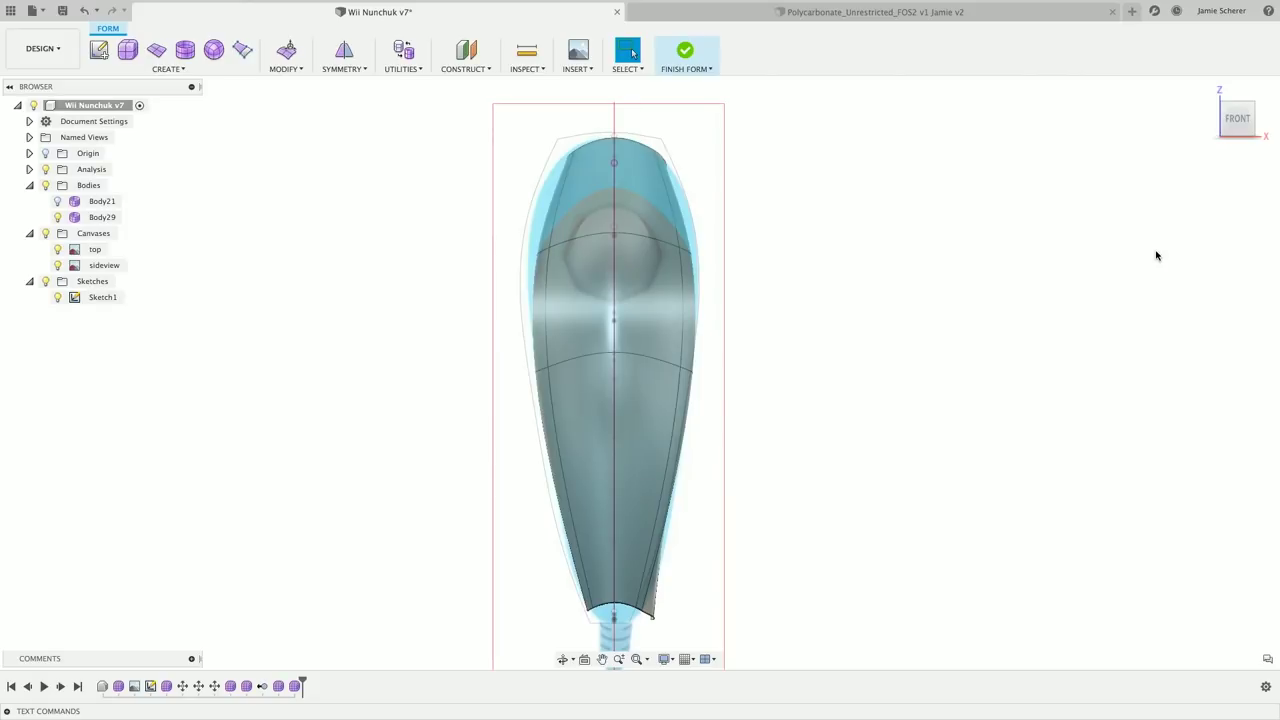
# Select the left face column and delete it, creating Body30.
pyautogui.click(583, 196)
pyautogui.doubleClick(592, 414)
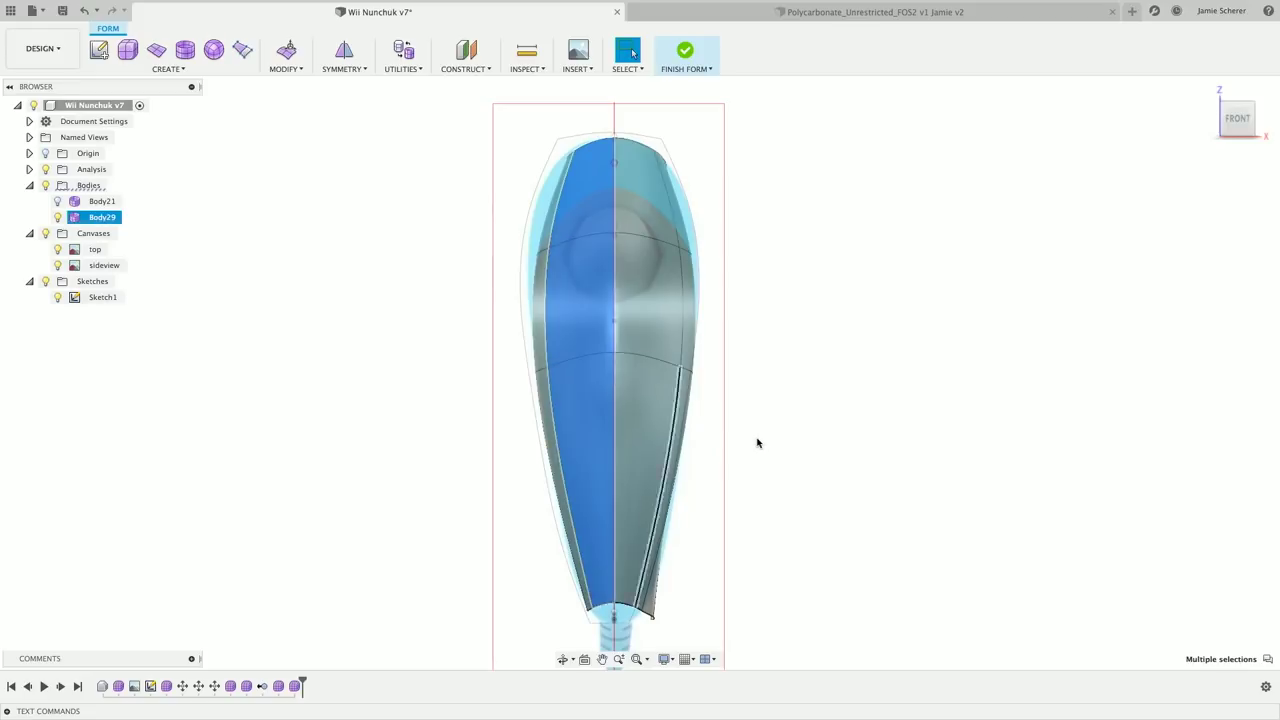
pyautogui.press('Delete')
pyautogui.scroll(2, 598, 638)
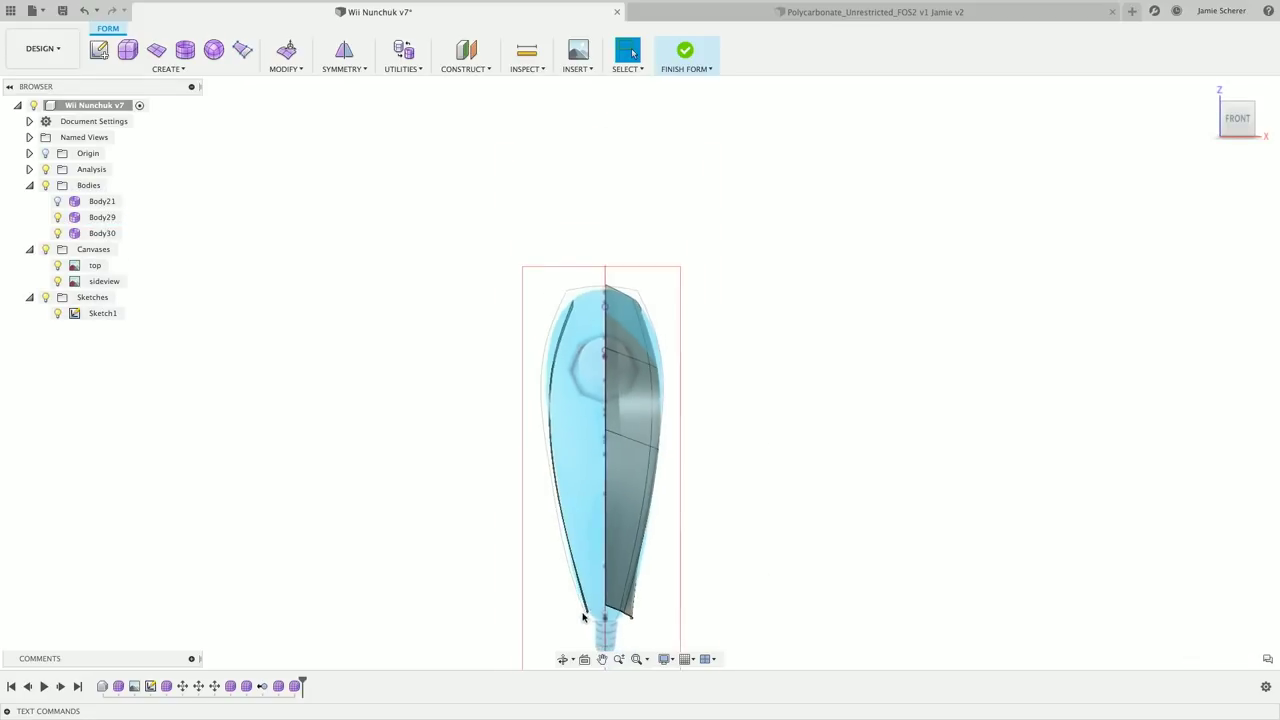
# Undo the face deletion that created Body30.
pyautogui.doubleClick(540, 590)
pyautogui.keyDown('shift'); pyautogui.moveTo(514, 423); pyautogui.dragTo(552, 220, button='middle'); pyautogui.keyUp('shift')
pyautogui.keyDown('shift'); pyautogui.click(552, 215); pyautogui.keyUp('shift')
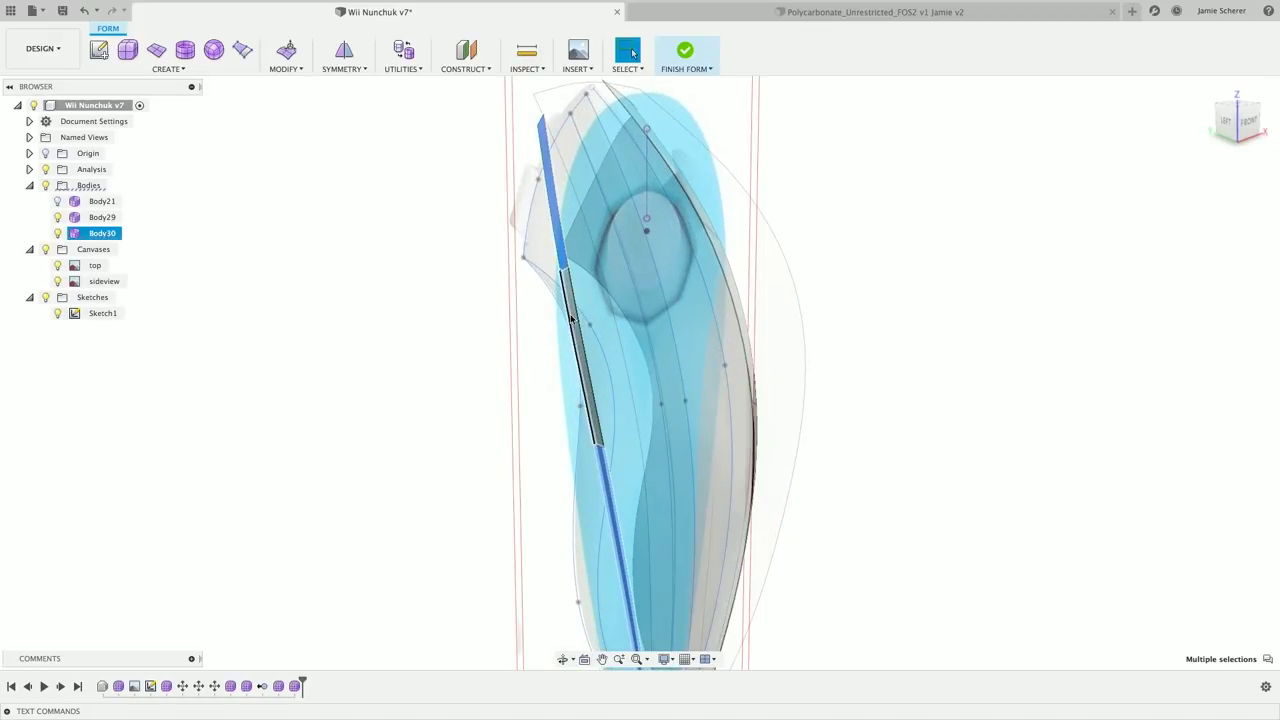
pyautogui.scroll(2, 573, 313)
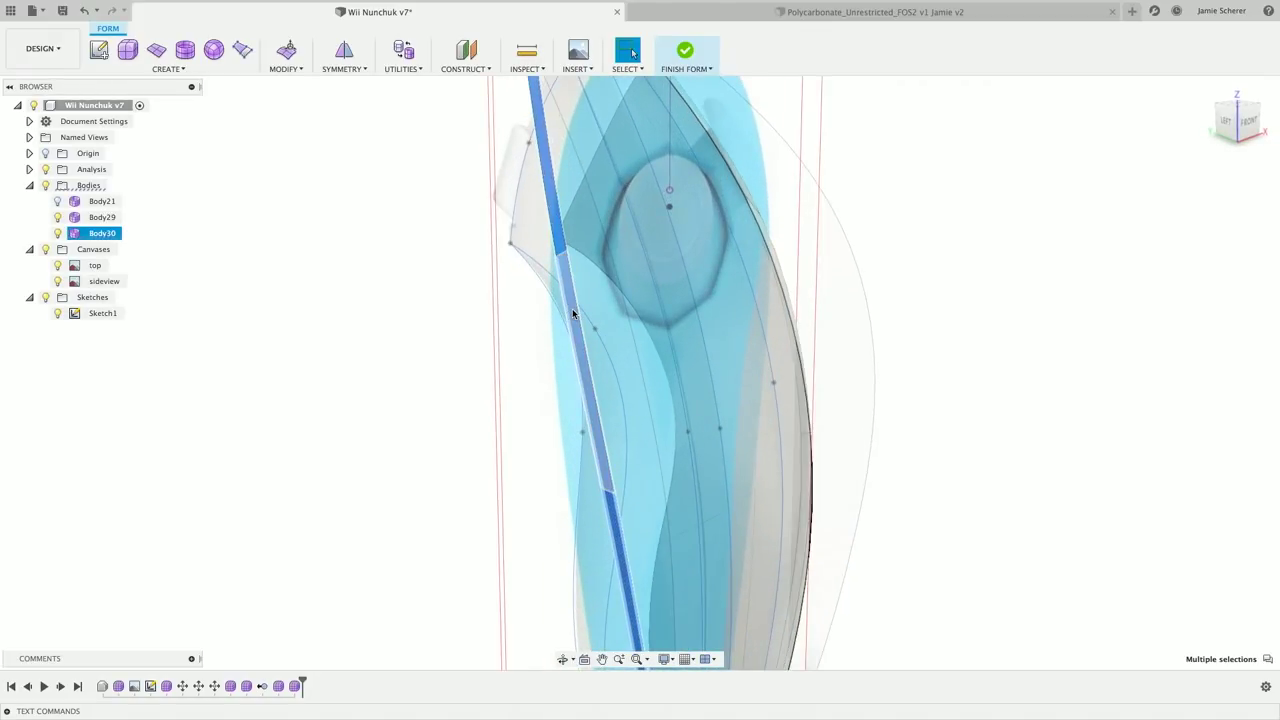
pyautogui.hotkey('ctrl', 'z')
pyautogui.scroll(-3, 834, 250)
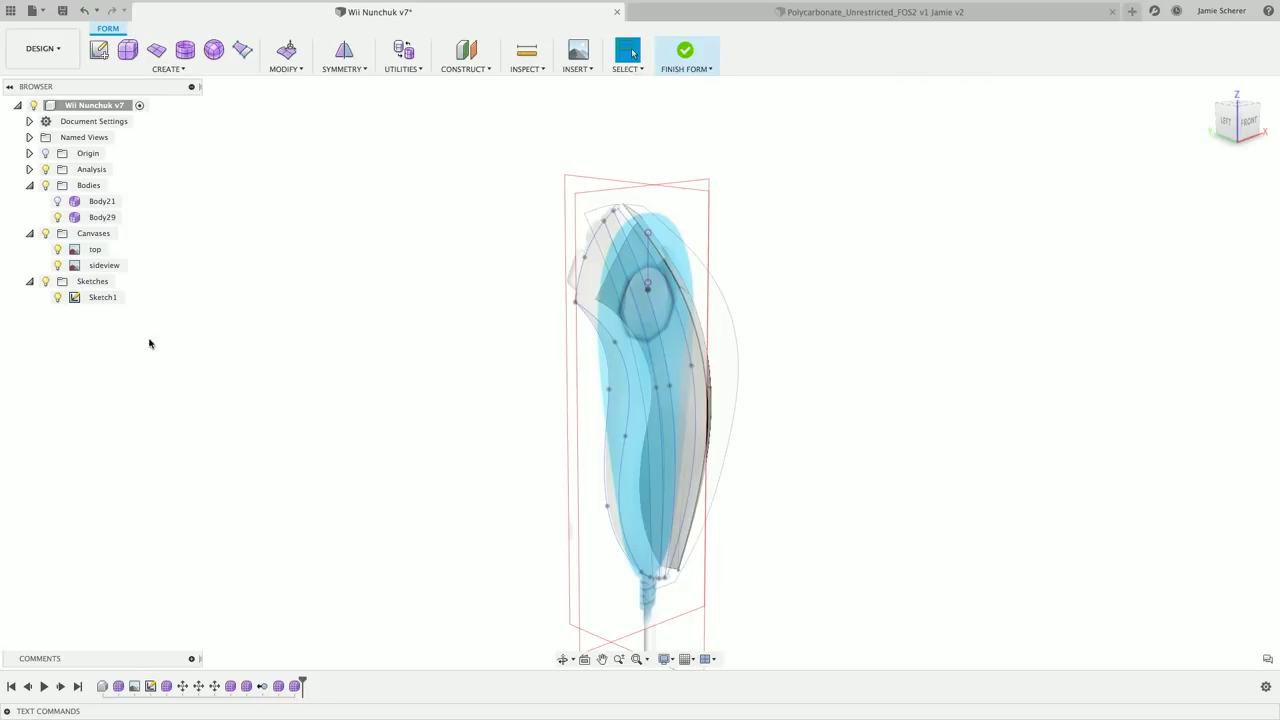
# Show the form in smooth display, hide the Canvases, and look from the Front view.
pyautogui.hotkey('alt', '3')
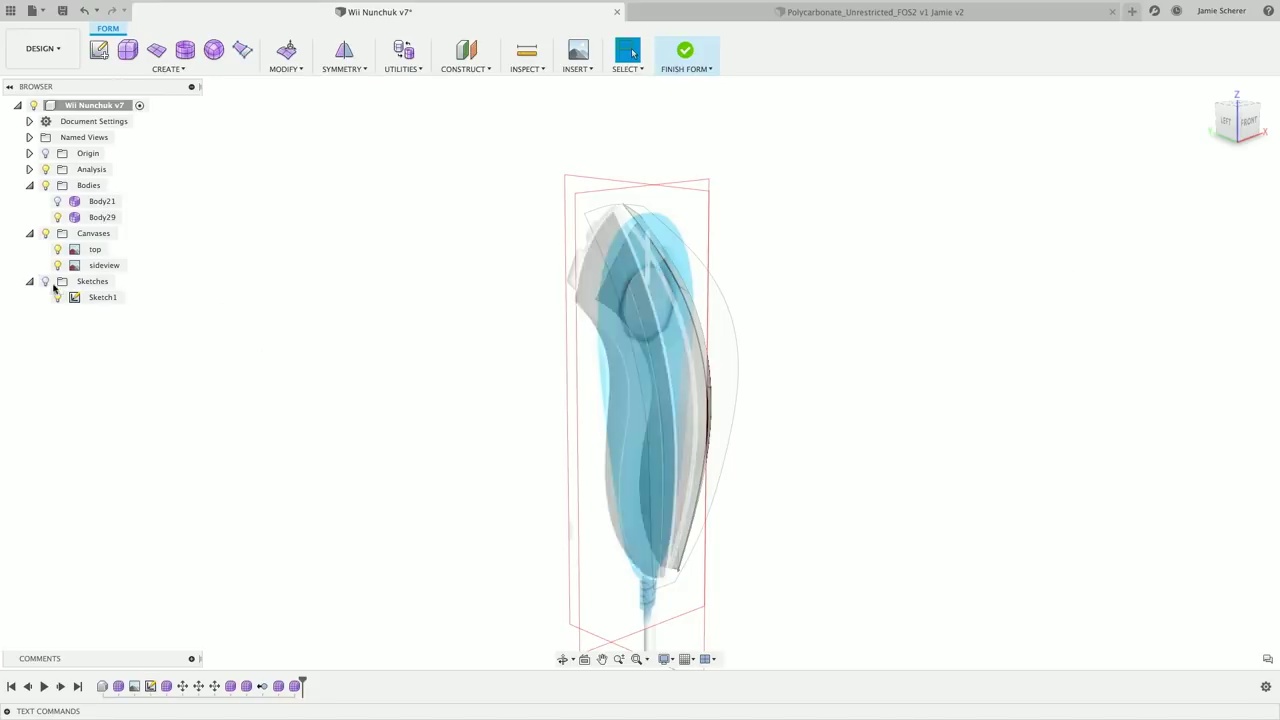
pyautogui.click(45, 233)
pyautogui.keyDown('shift'); pyautogui.moveTo(849, 294); pyautogui.dragTo(930, 262, button='middle'); pyautogui.keyUp('shift')
pyautogui.scroll(3, 780, 297)
pyautogui.click(1232, 125)
pyautogui.click(345, 69)
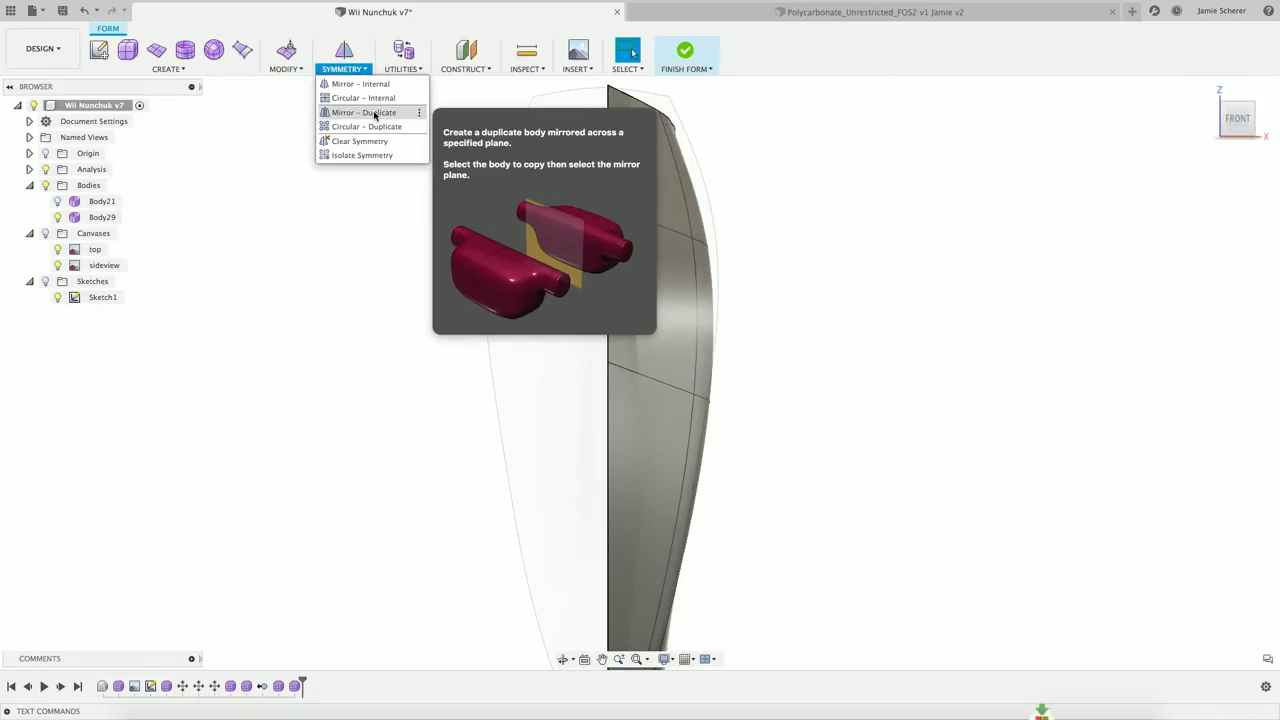
# Mirror-duplicate Body29 across its centre plane with Weld on at 0.125 in.
pyautogui.click(374, 113)
pyautogui.click(634, 191)
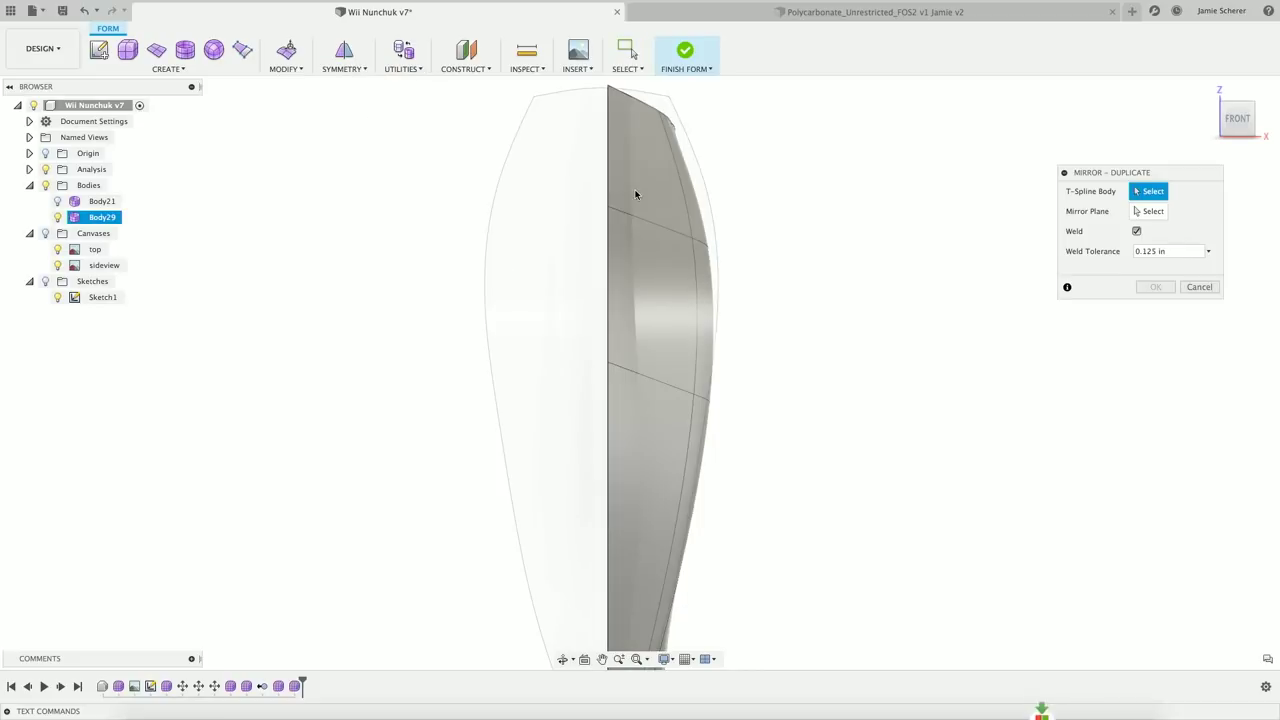
pyautogui.keyDown('shift'); pyautogui.moveTo(960, 263); pyautogui.dragTo(1020, 282, button='middle'); pyautogui.keyUp('shift')
pyautogui.click(604, 224)
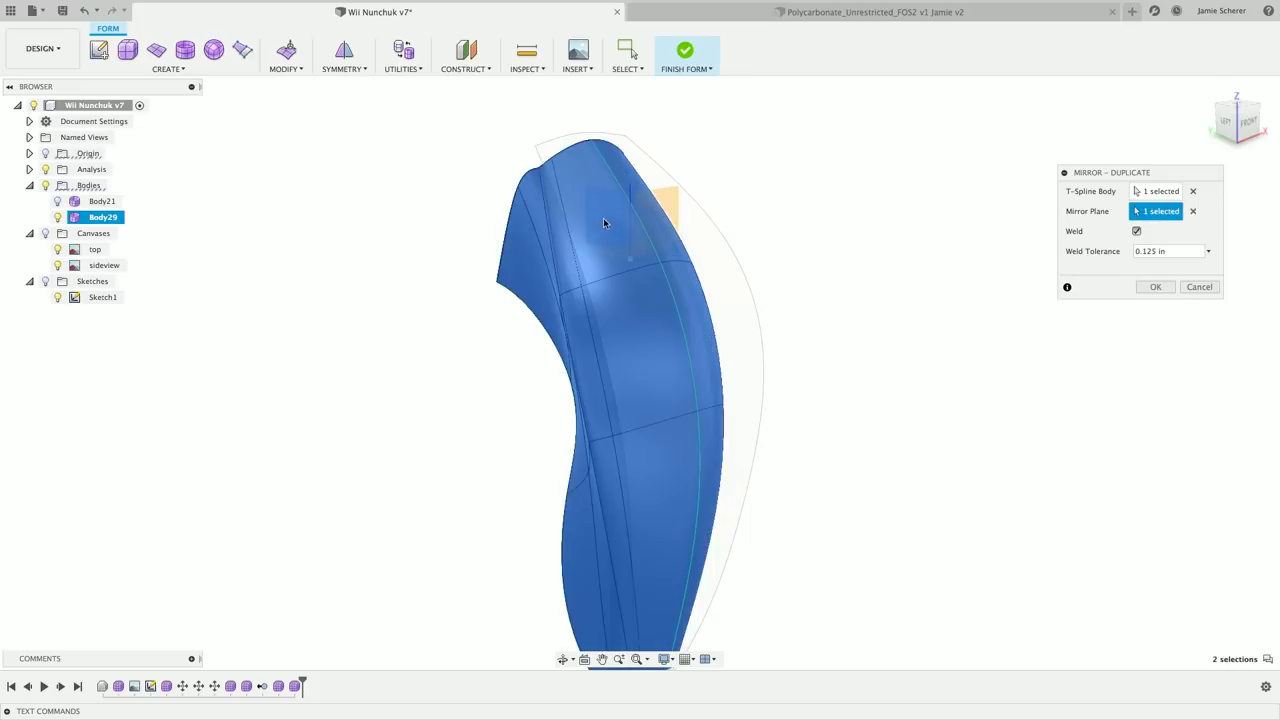
pyautogui.click(1136, 232)
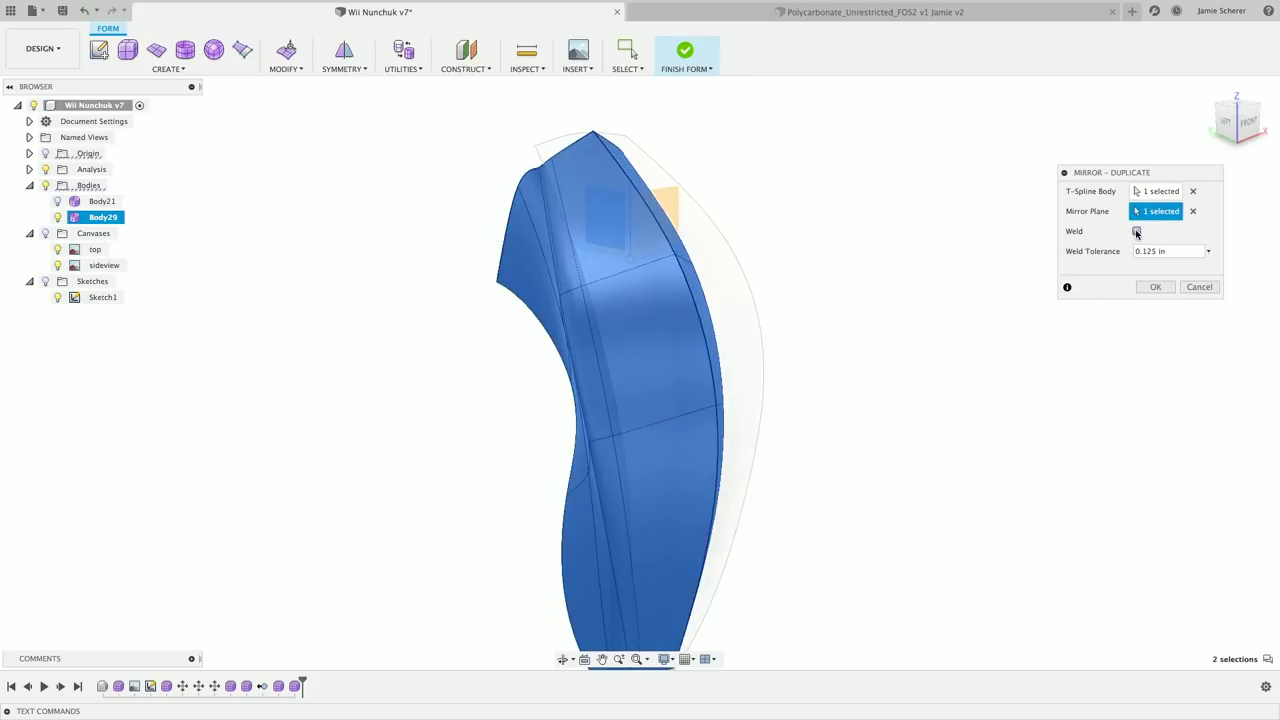
pyautogui.click(1136, 232)
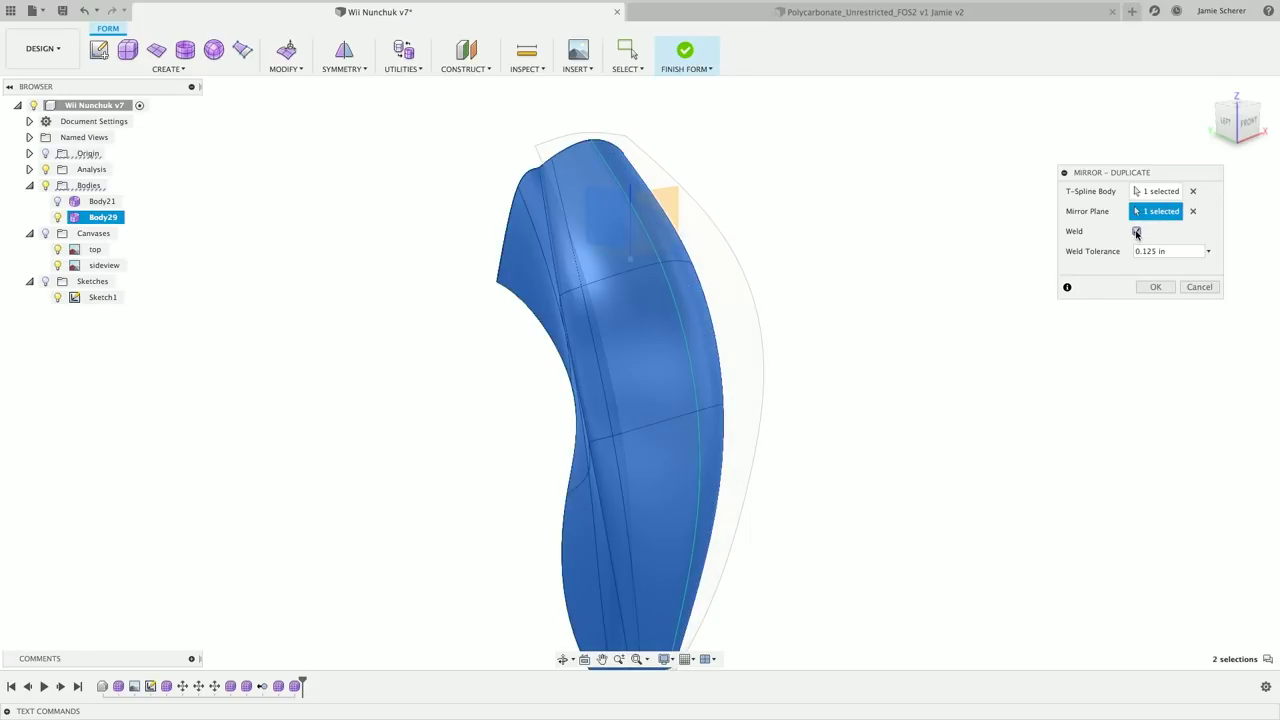
pyautogui.click(1124, 250)
pyautogui.click(1155, 287)
# Orbit around the mirrored body and select the edge loop down its side.
pyautogui.keyDown('shift'); pyautogui.moveTo(731, 266); pyautogui.dragTo(974, 183, button='middle'); pyautogui.keyUp('shift')
pyautogui.scroll(3, 632, 211)
pyautogui.keyDown('shift'); pyautogui.moveTo(632, 211); pyautogui.dragTo(627, 250, button='middle'); pyautogui.keyUp('shift')
pyautogui.doubleClick(654, 257)
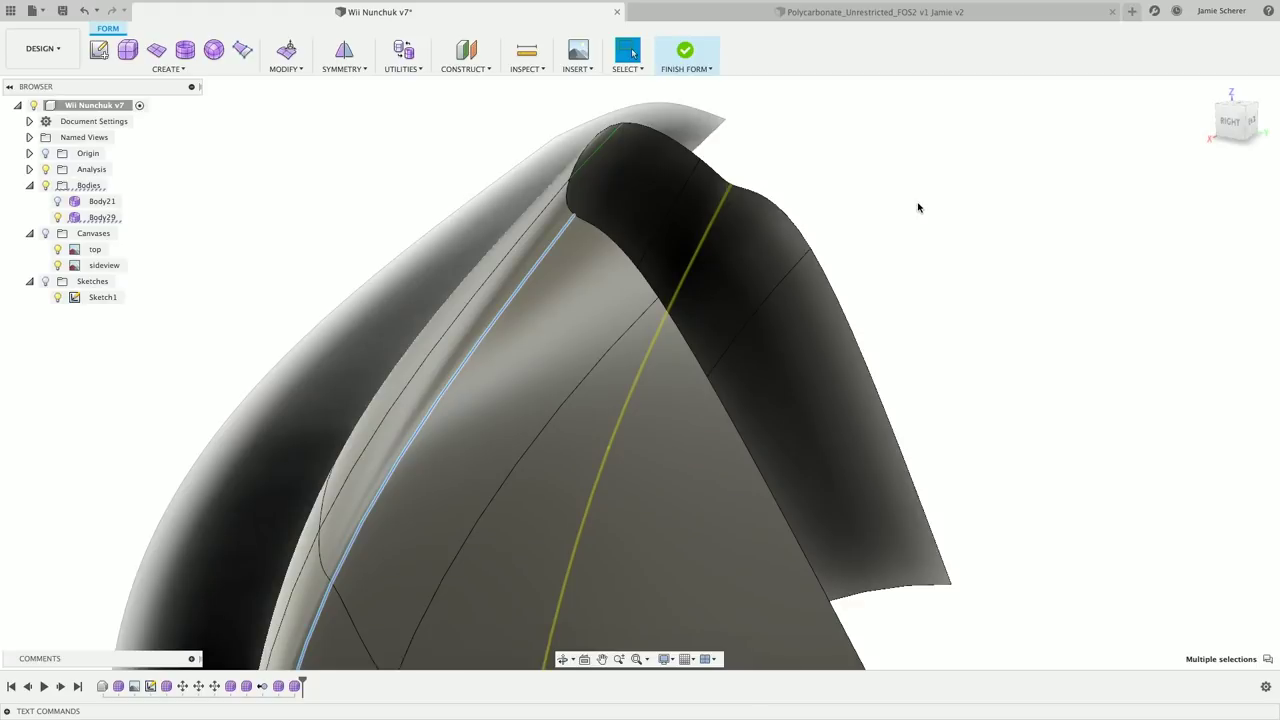
# View the shell from the Right side and Finish Form to return to the solid design.
pyautogui.click(918, 207)
pyautogui.click(1234, 126)
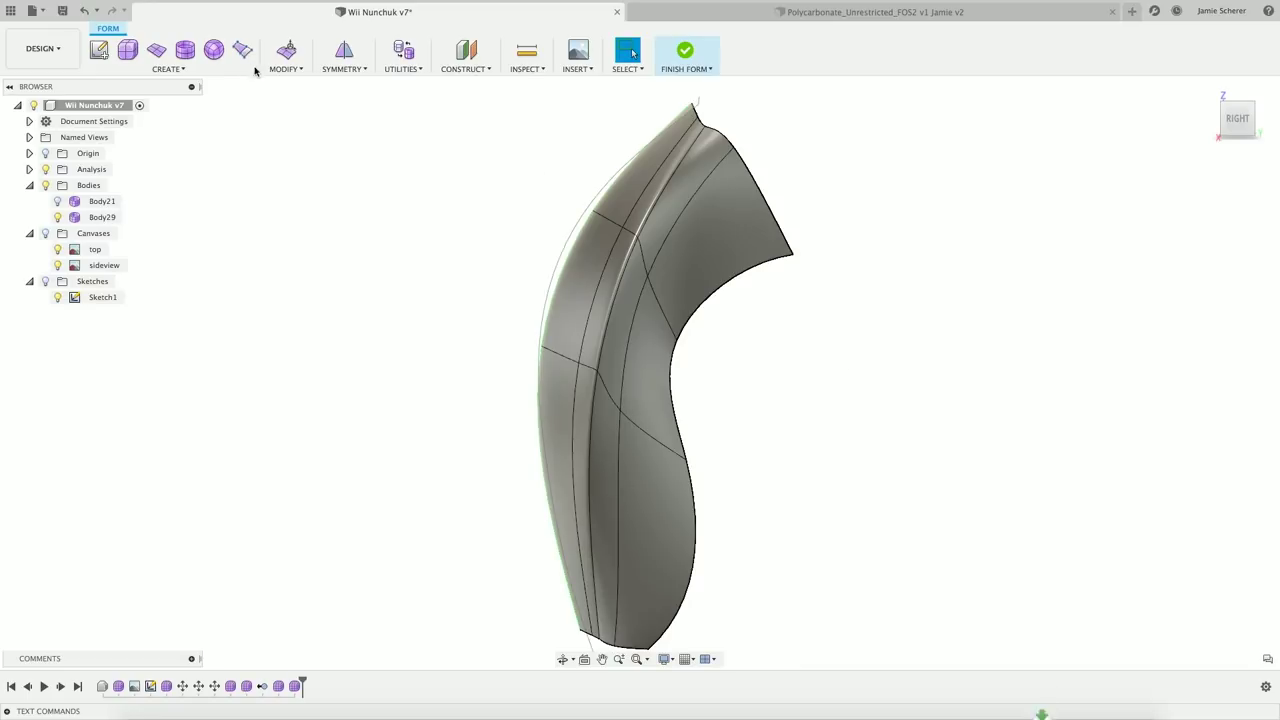
pyautogui.click(685, 52)
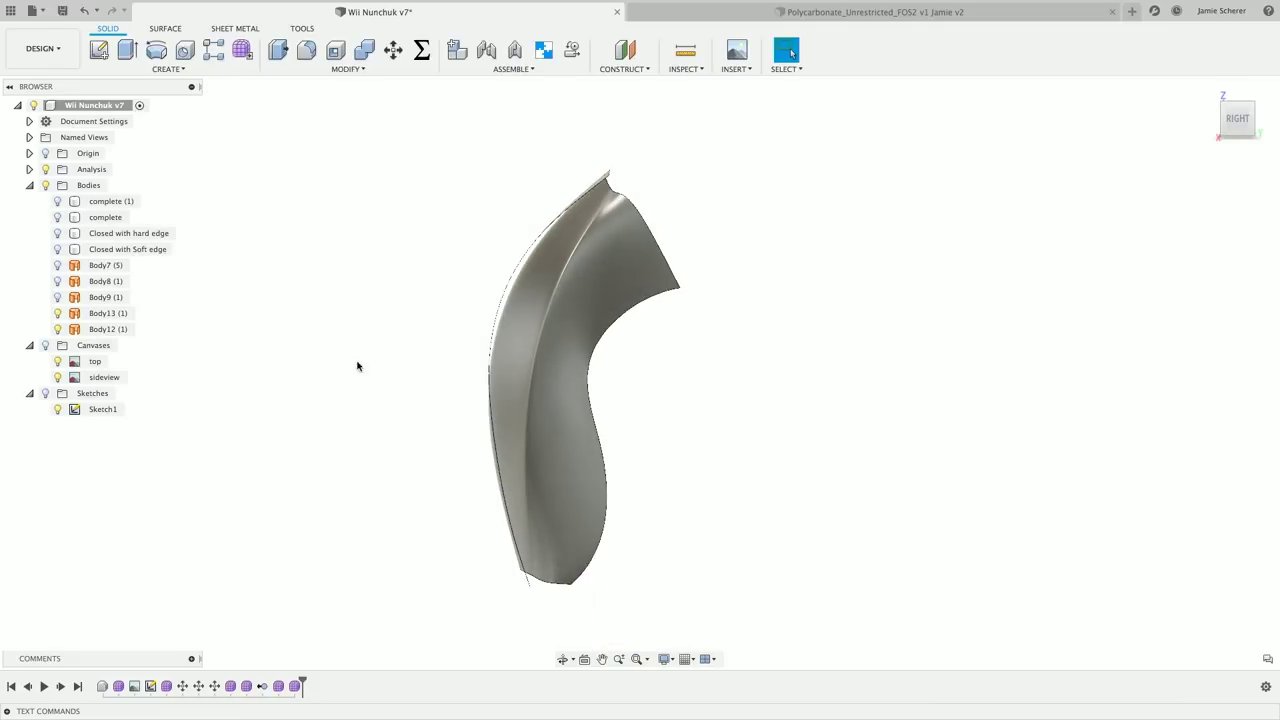
pyautogui.scroll(3, 386, 357)
pyautogui.keyDown('shift'); pyautogui.moveTo(383, 354); pyautogui.dragTo(220, 337, button='middle'); pyautogui.keyUp('shift')
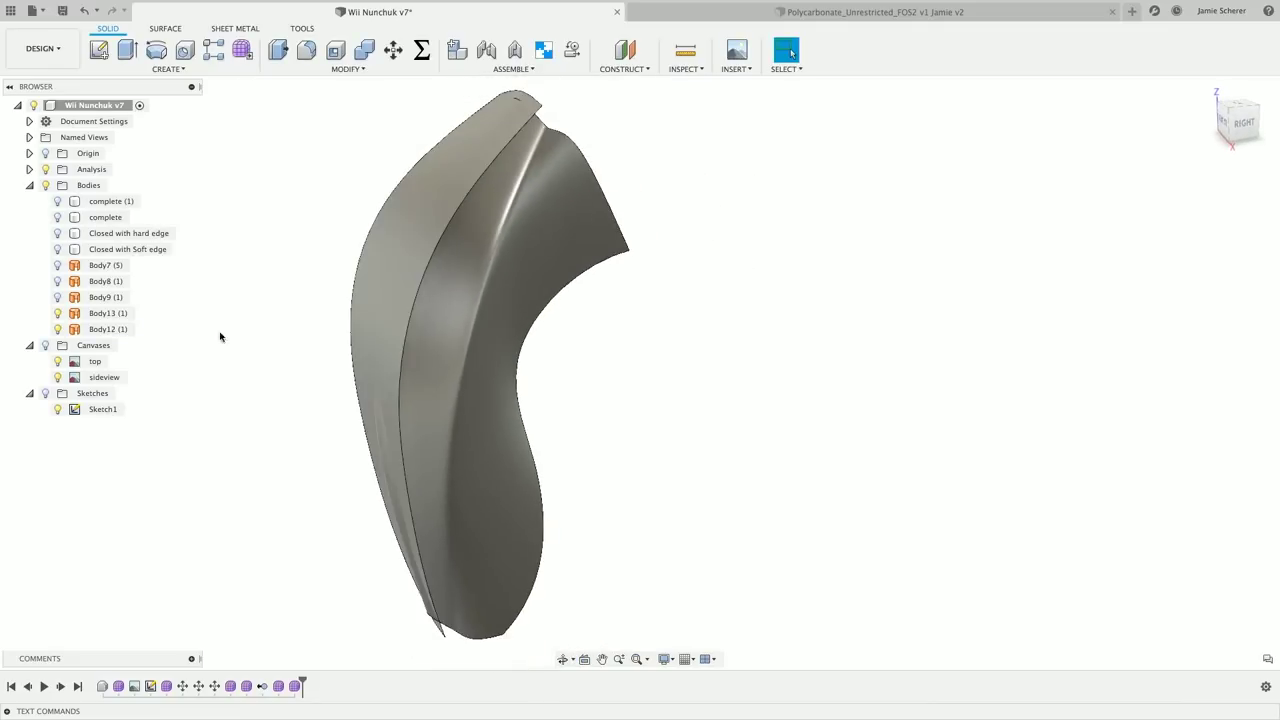
# Hide Body12 (1) and Body13 (1); show complete (1), complete, Closed with hard edge and Closed with Soft edge.
pyautogui.click(57, 329)
pyautogui.click(60, 297)
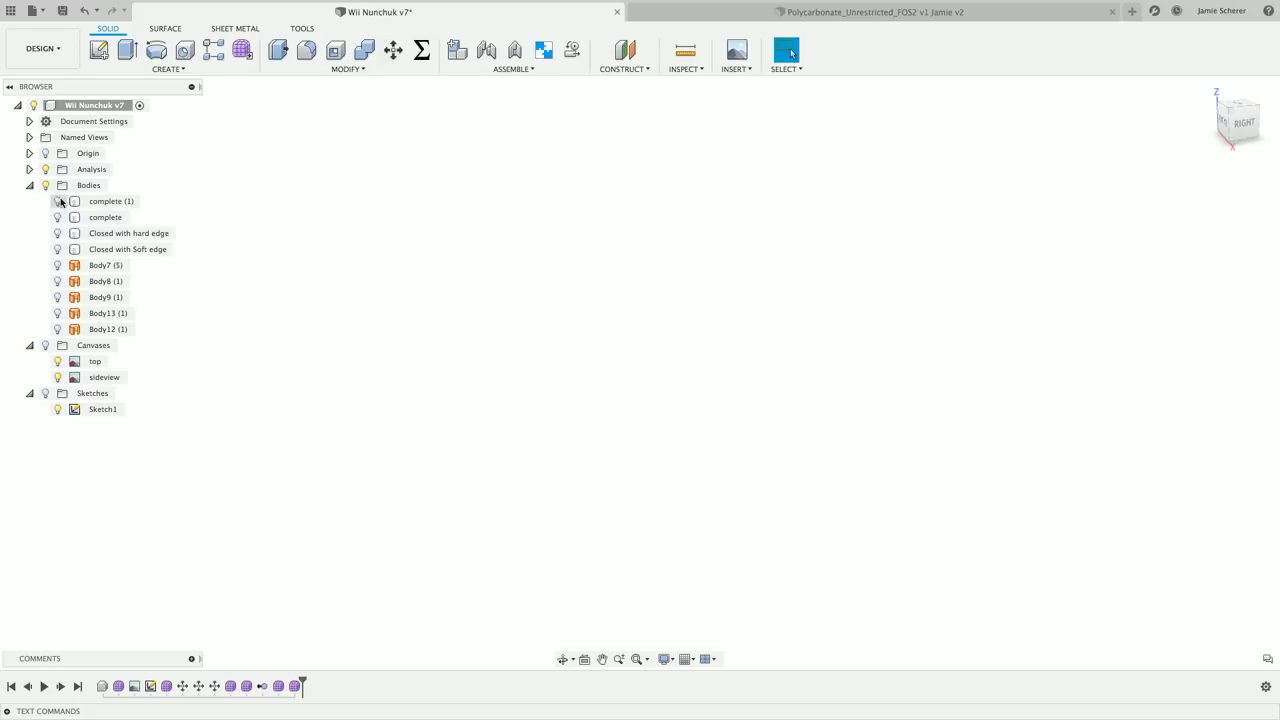
pyautogui.click(57, 201)
pyautogui.click(57, 217)
pyautogui.click(57, 233)
pyautogui.click(57, 249)
# Reopen the earlier Form feature from the timeline for editing.
pyautogui.keyDown('shift'); pyautogui.moveTo(614, 343); pyautogui.dragTo(412, 491, button='middle'); pyautogui.keyUp('shift')
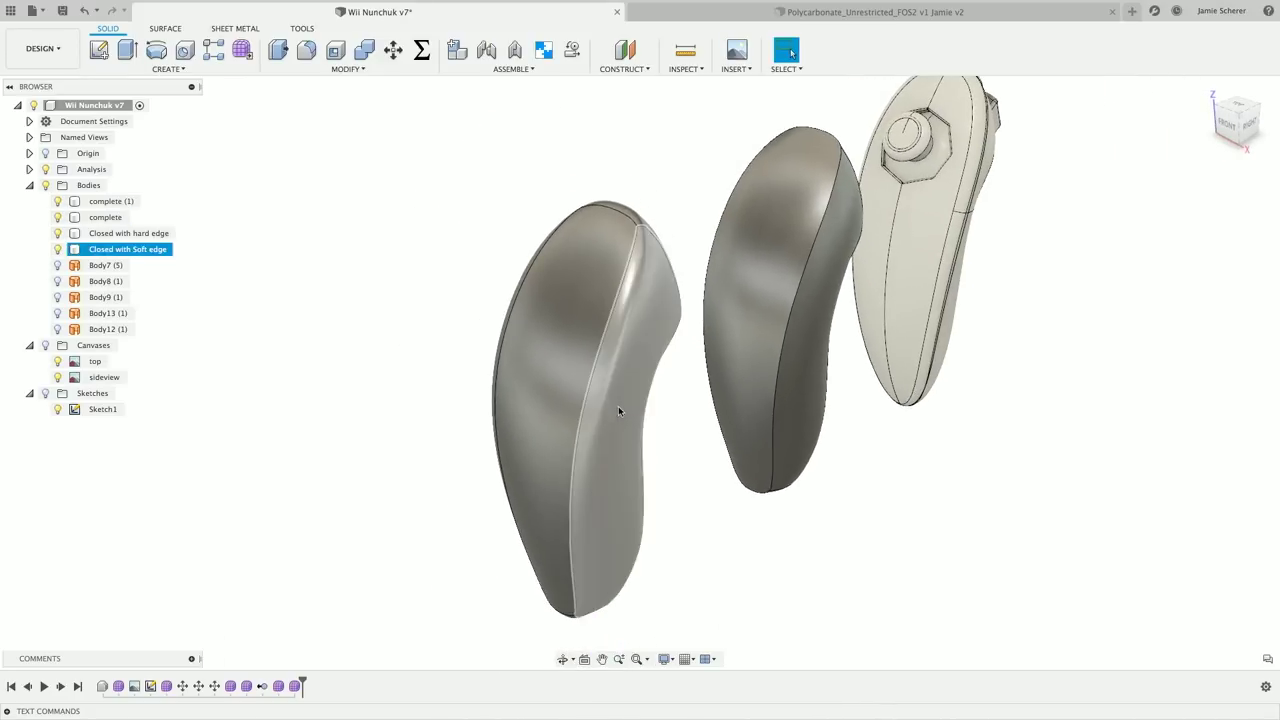
pyautogui.click(574, 371)
pyautogui.doubleClick(175, 685)
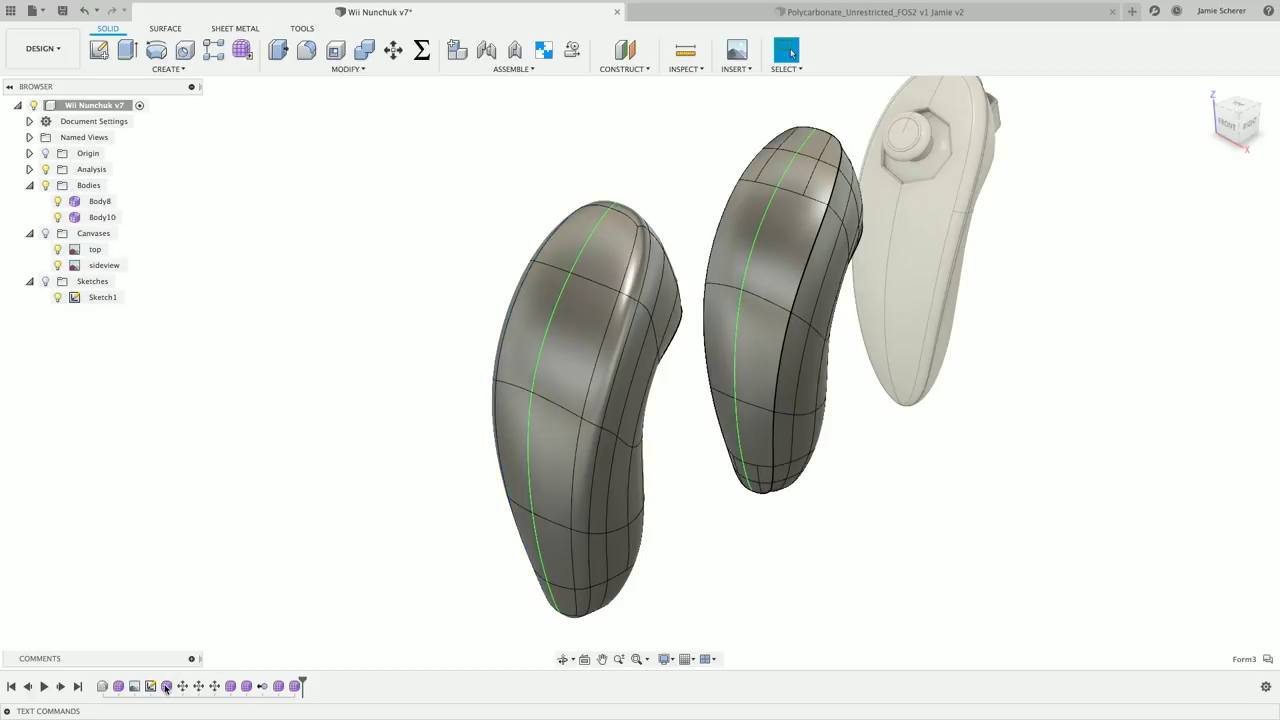
# UnCrease the hard edge loop on the middle body, Body10, so its side blends smoothly.
pyautogui.scroll(5, 640, 278)
pyautogui.moveTo(646, 275)
pyautogui.keyDown('shift'); pyautogui.mouseDown(button='middle')
pyautogui.moveTo(671, 189)
pyautogui.moveTo(686, 188)
pyautogui.moveTo(657, 214)
pyautogui.moveTo(652, 298)
pyautogui.mouseUp(button='middle'); pyautogui.keyUp('shift')
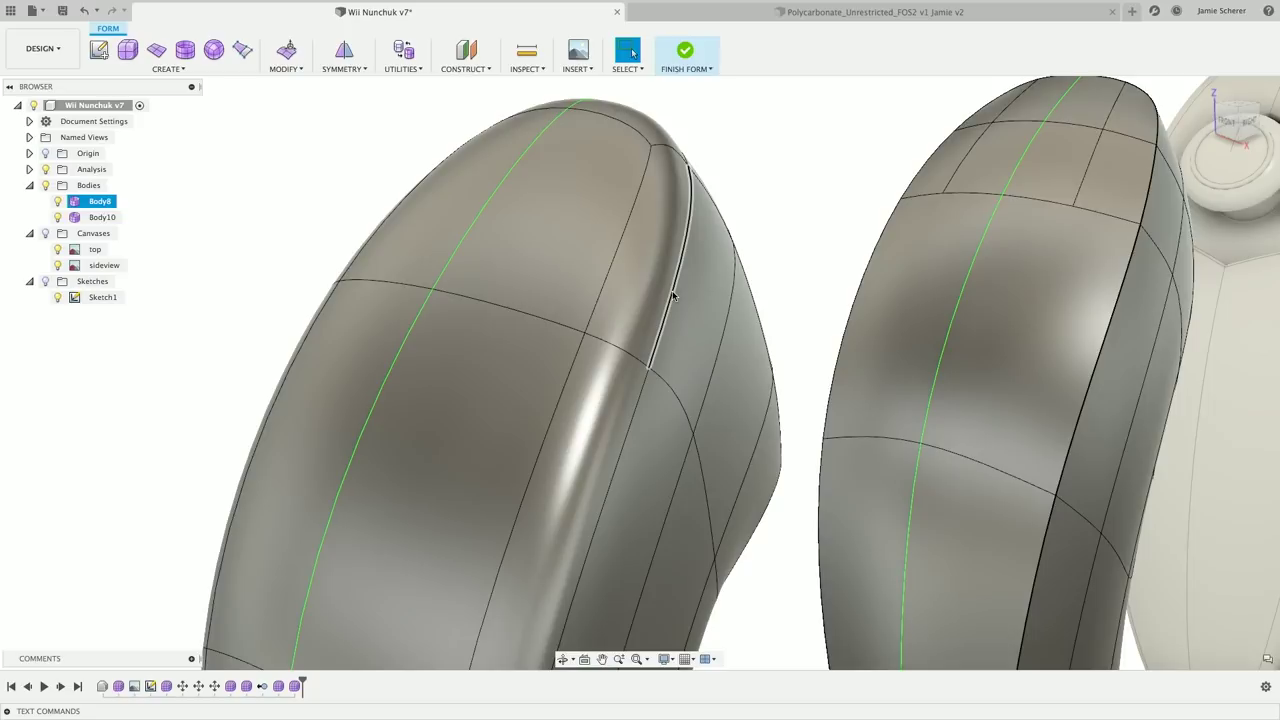
pyautogui.keyDown('shift'); pyautogui.moveTo(846, 200); pyautogui.dragTo(786, 220, button='middle'); pyautogui.keyUp('shift')
pyautogui.doubleClick(786, 220)
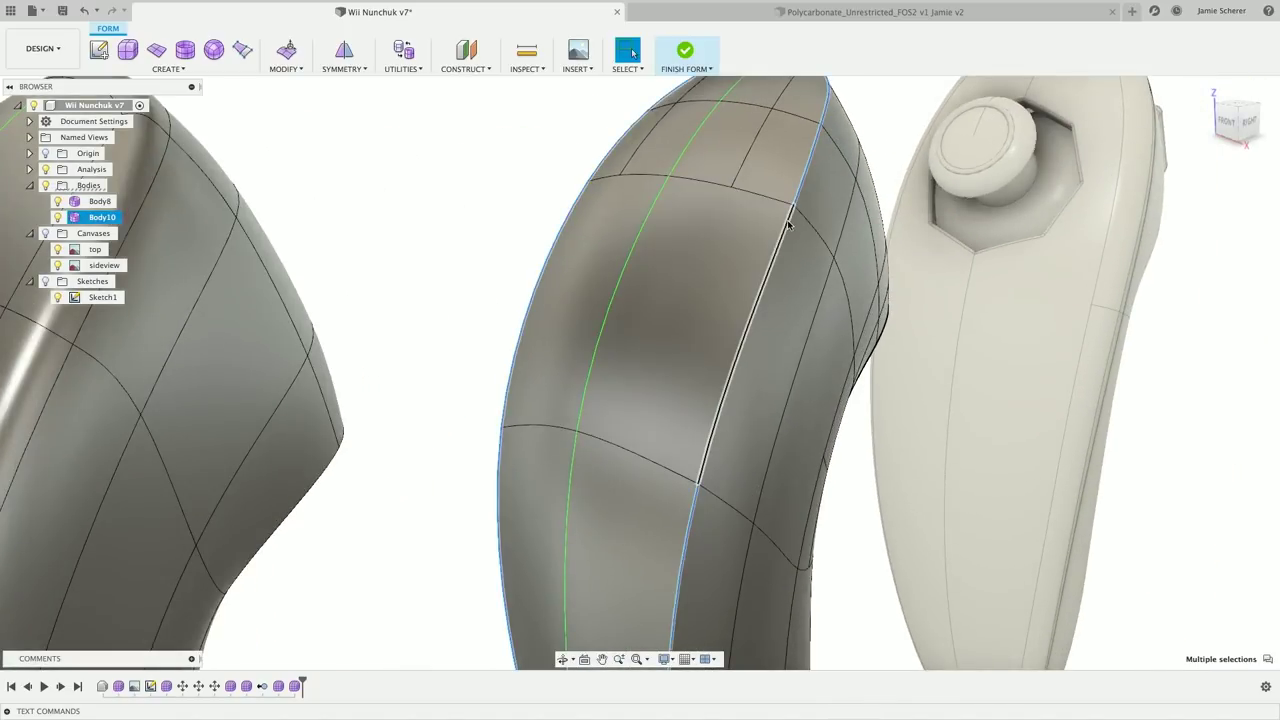
pyautogui.rightClick(787, 222)
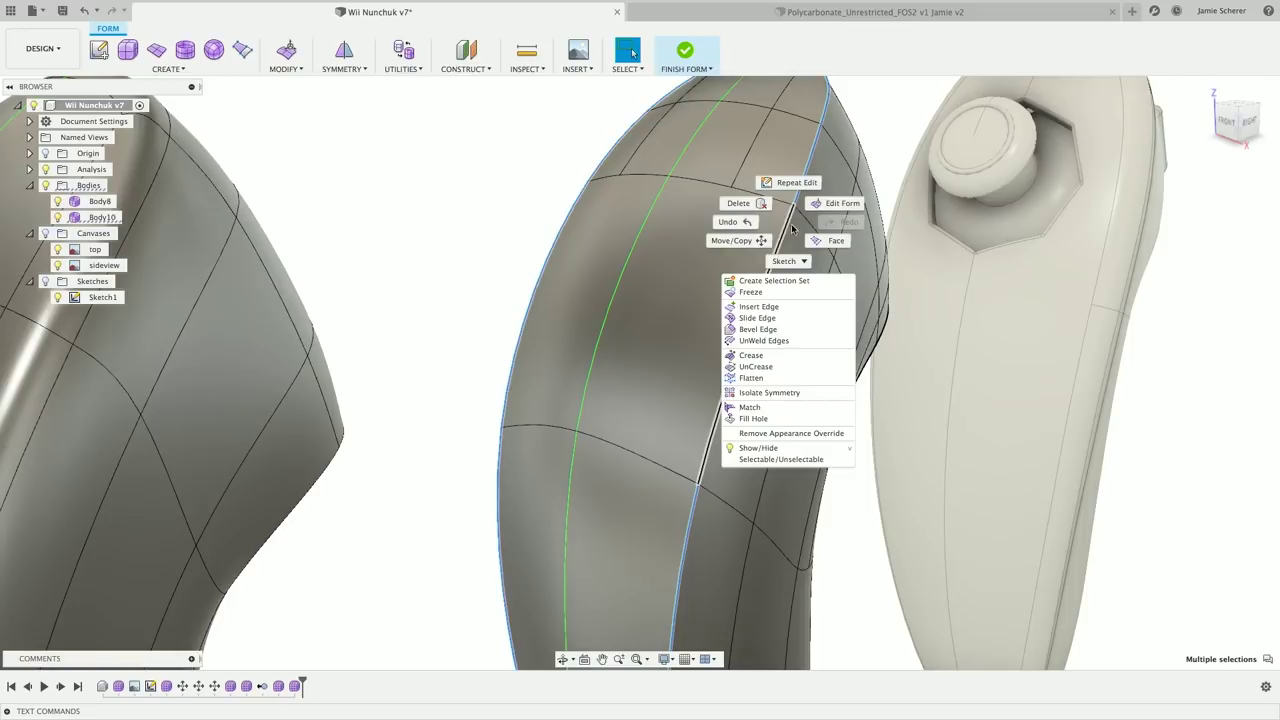
pyautogui.click(784, 366)
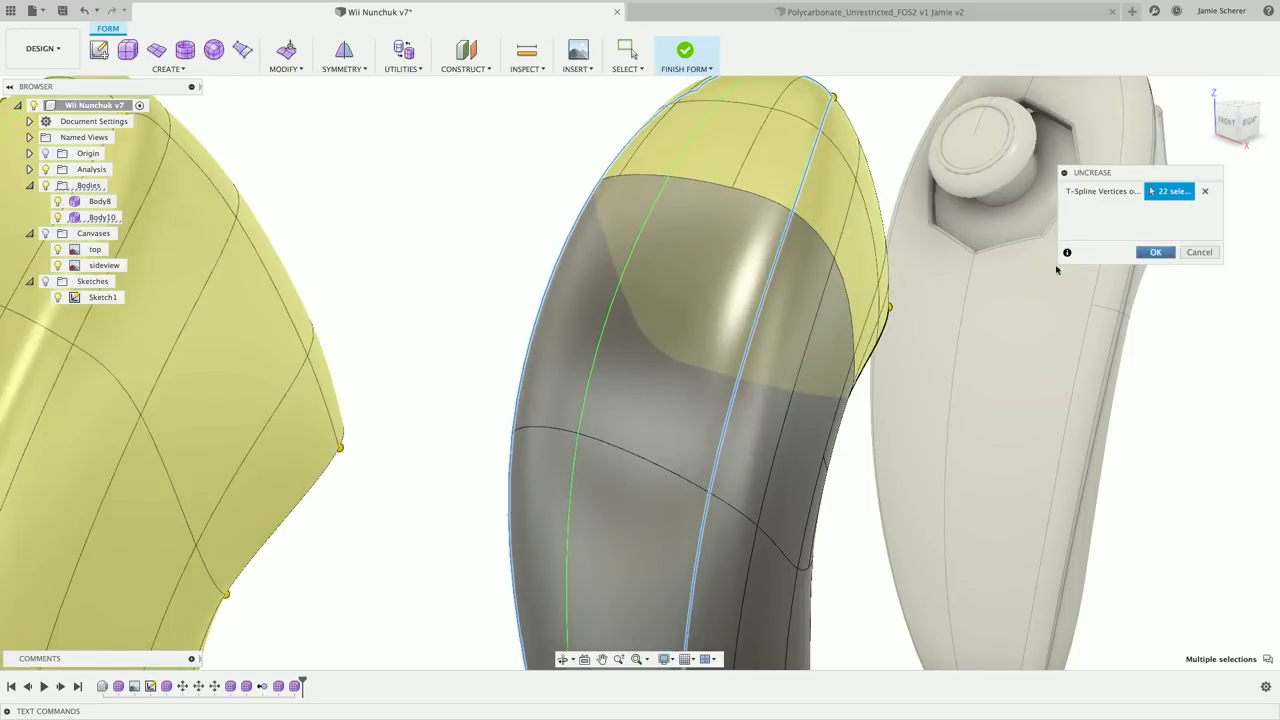
pyautogui.click(1152, 253)
pyautogui.keyDown('shift'); pyautogui.moveTo(840, 180); pyautogui.dragTo(791, 206, button='middle'); pyautogui.keyUp('shift')
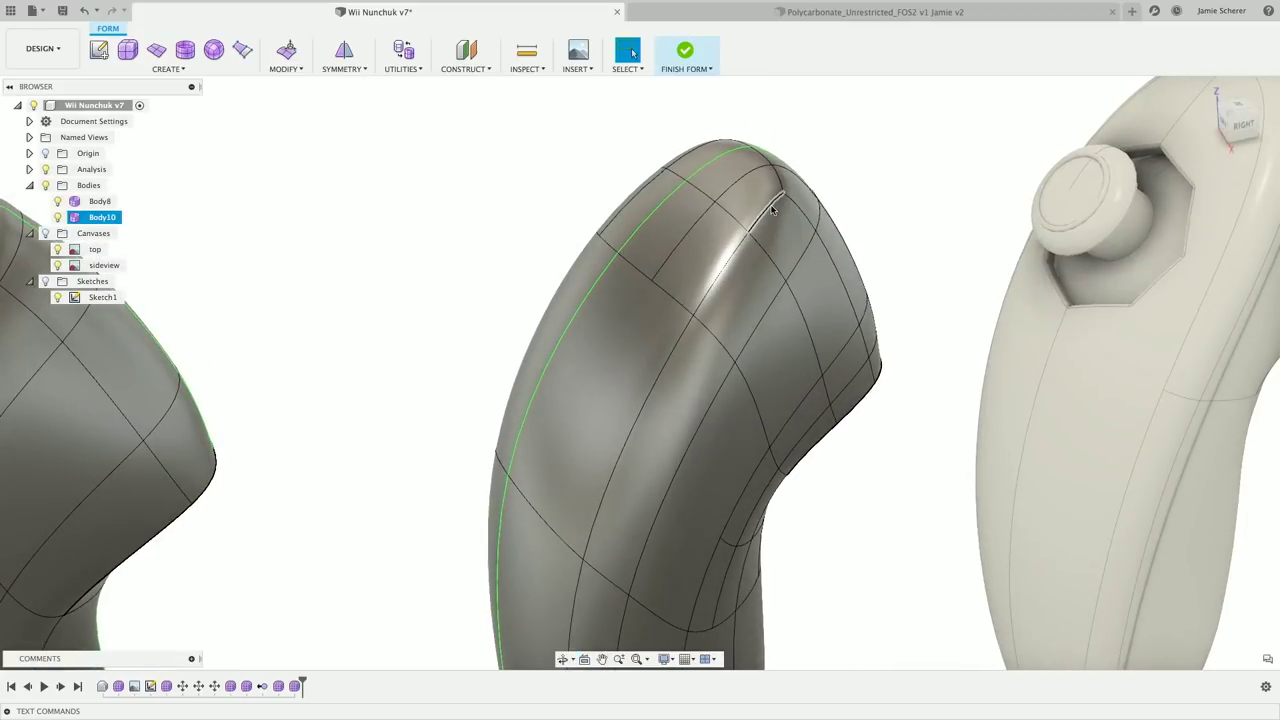
# Start a Crease on the front edge loop and add the top edge.
pyautogui.doubleClick(772, 208)
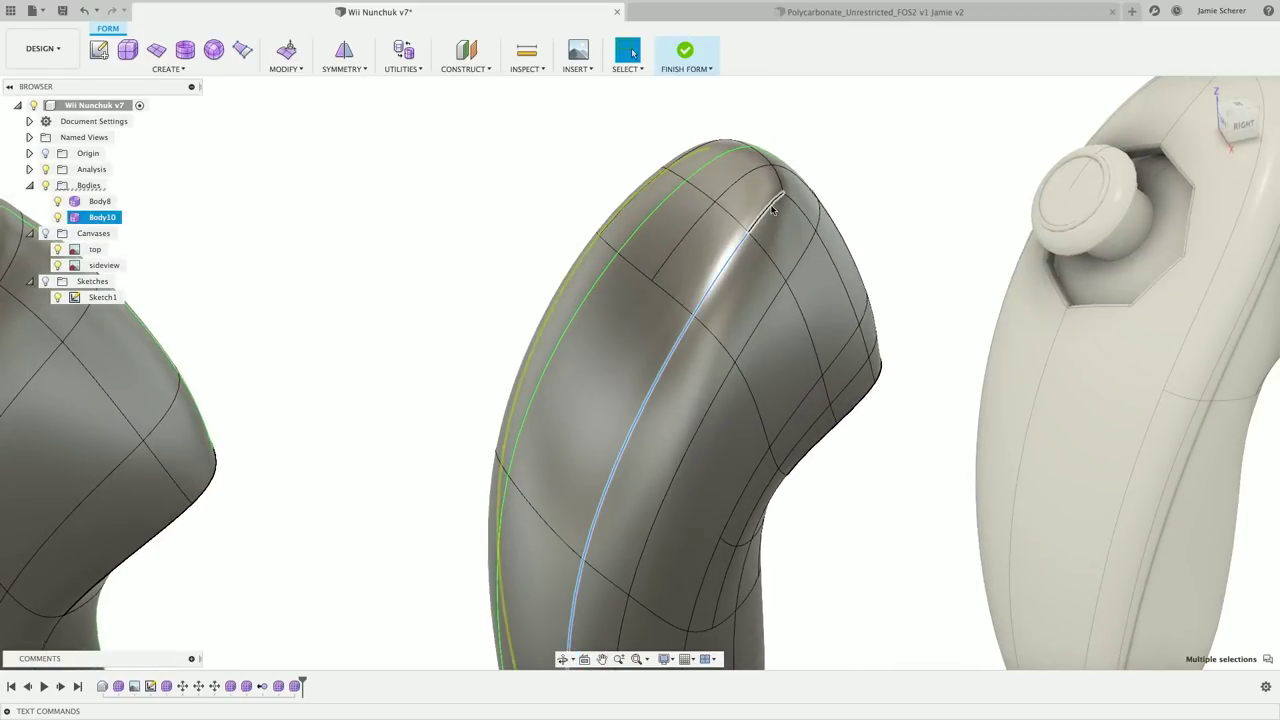
pyautogui.rightClick(772, 208)
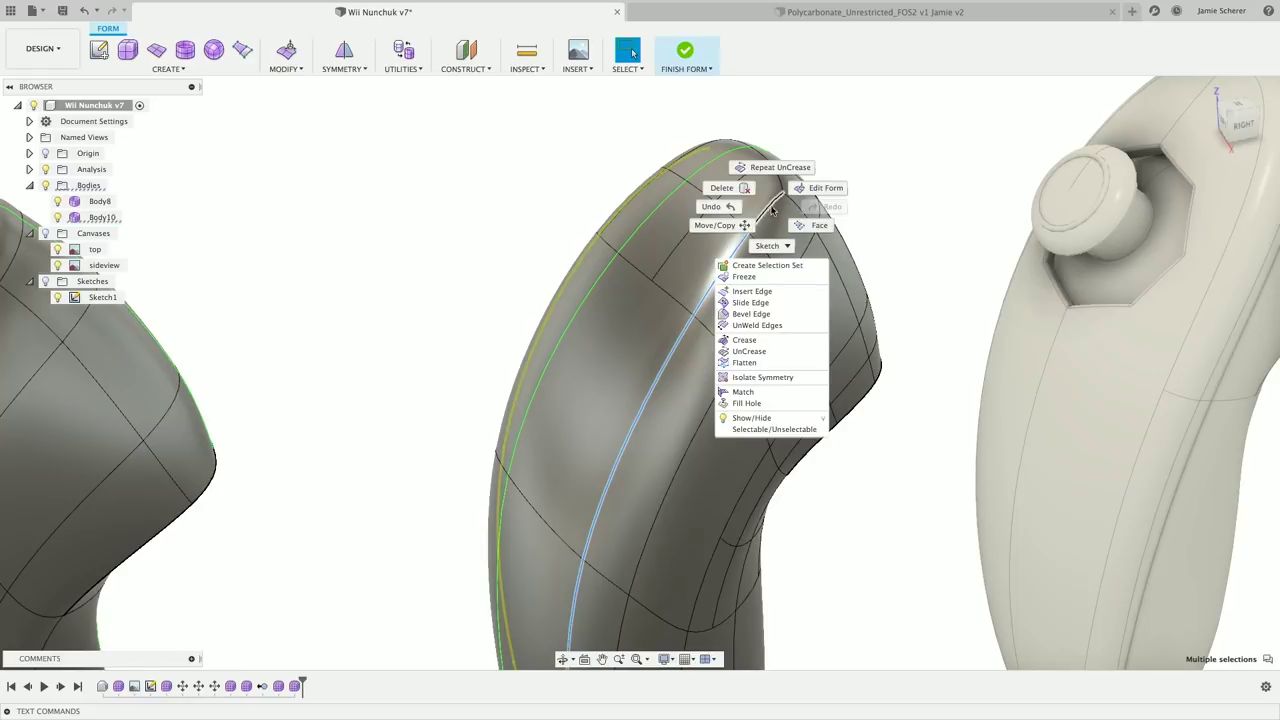
pyautogui.click(777, 344)
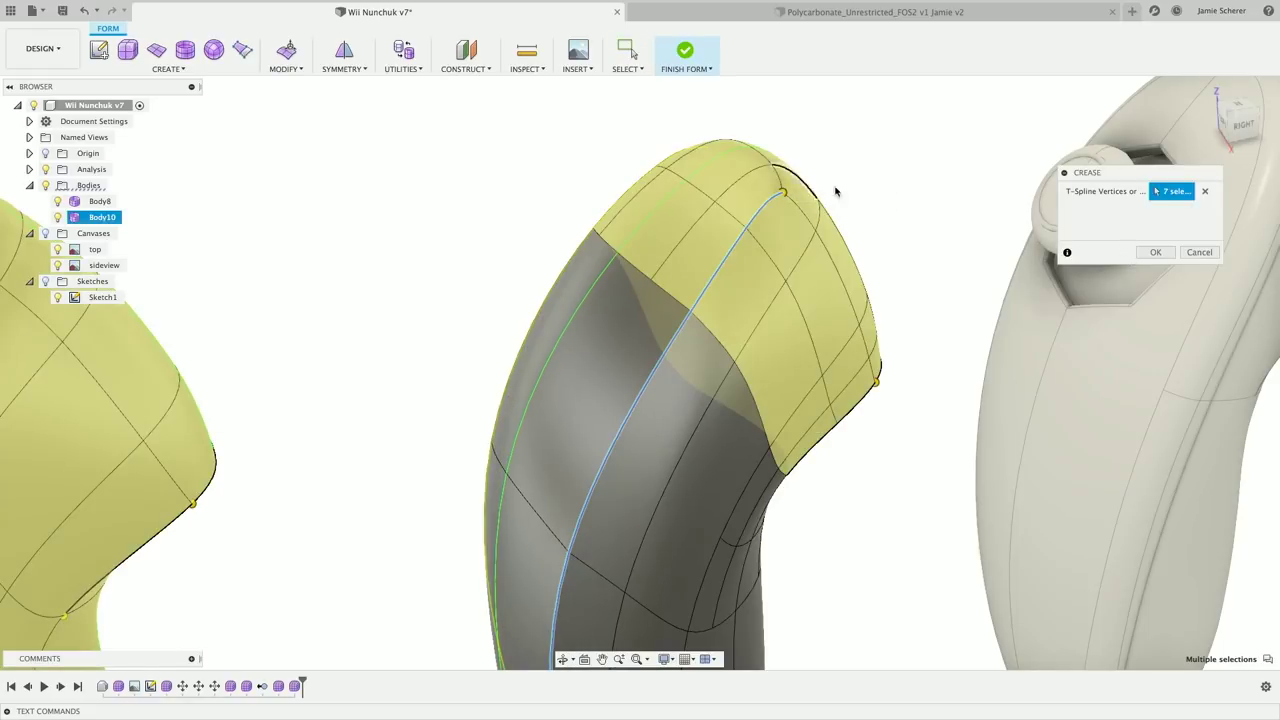
pyautogui.click(776, 178)
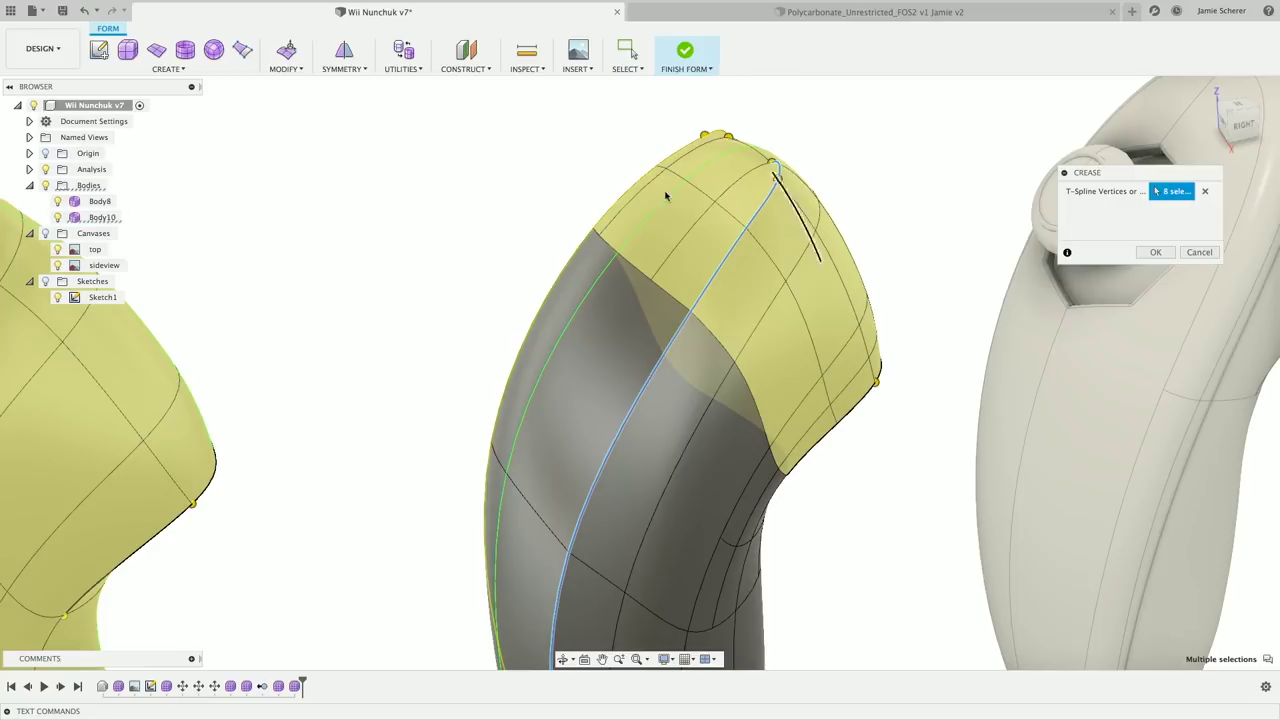
pyautogui.keyDown('shift'); pyautogui.moveTo(777, 177); pyautogui.dragTo(816, 188, button='middle'); pyautogui.keyUp('shift')
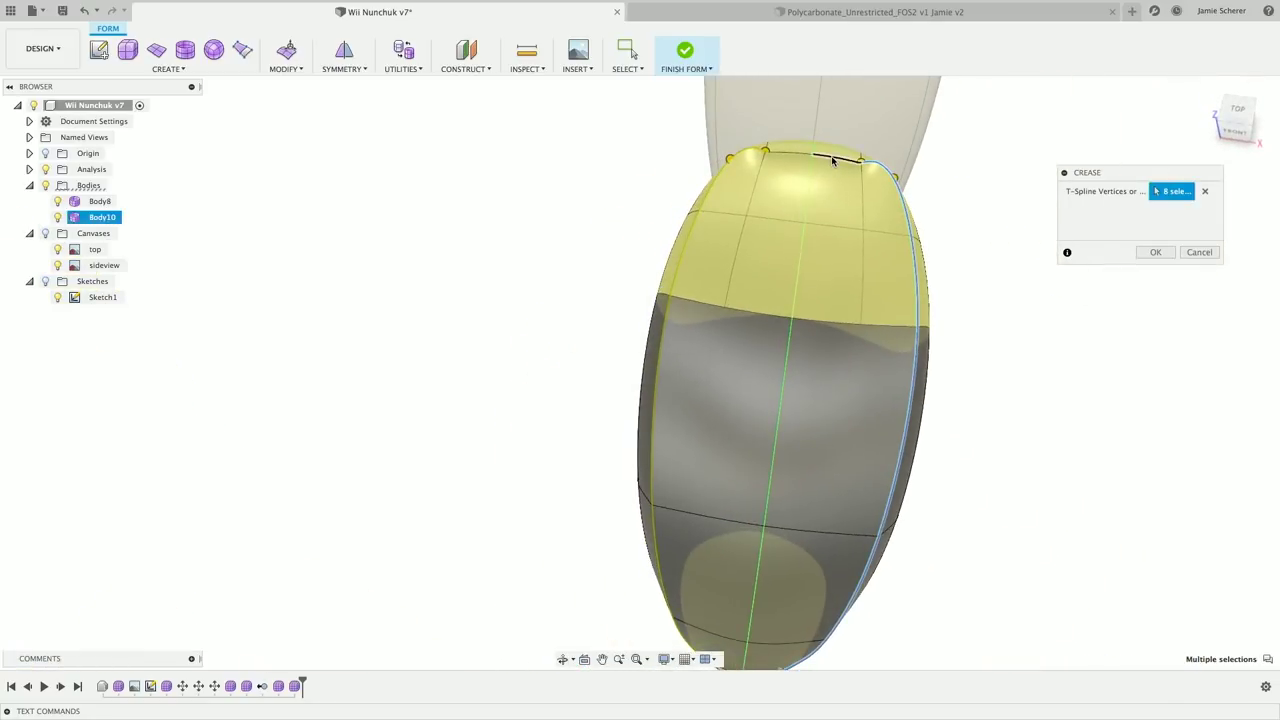
# Add three bottom-loop edges to the crease and apply it.
pyautogui.keyDown('shift'); pyautogui.moveTo(891, 223); pyautogui.dragTo(794, 443, button='middle'); pyautogui.keyUp('shift')
pyautogui.click(792, 541)
pyautogui.click(745, 555)
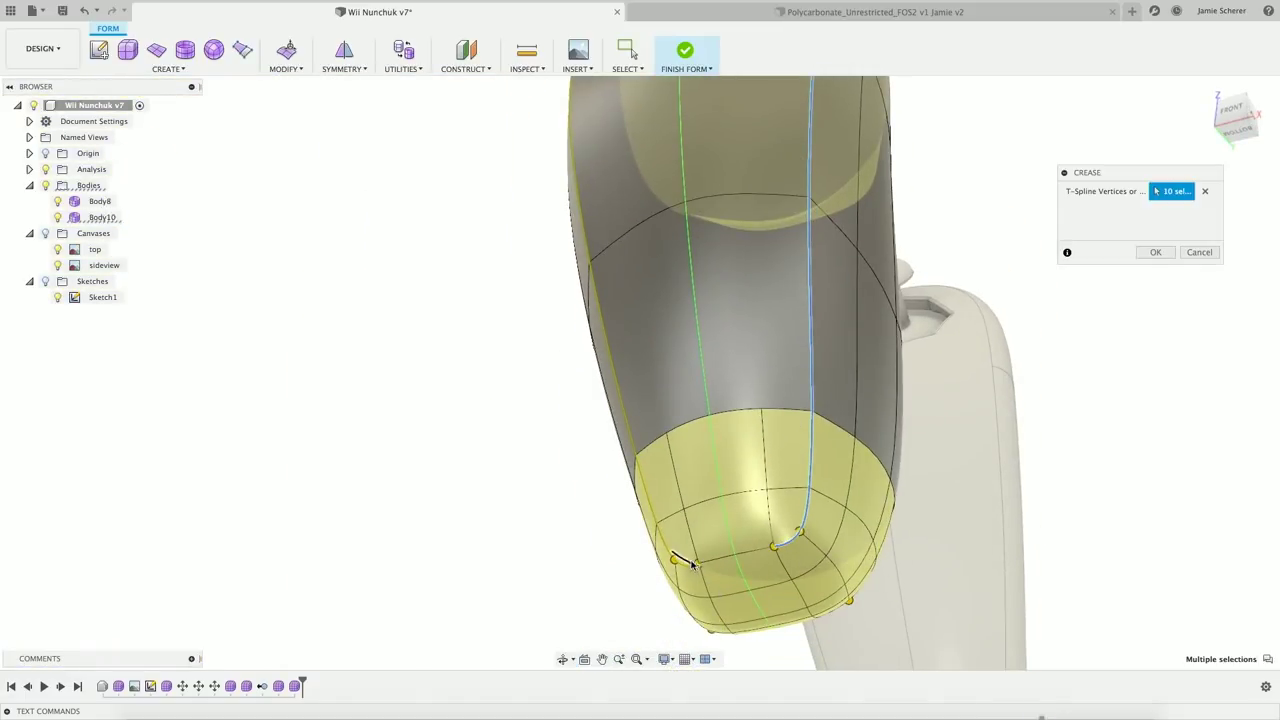
pyautogui.click(706, 561)
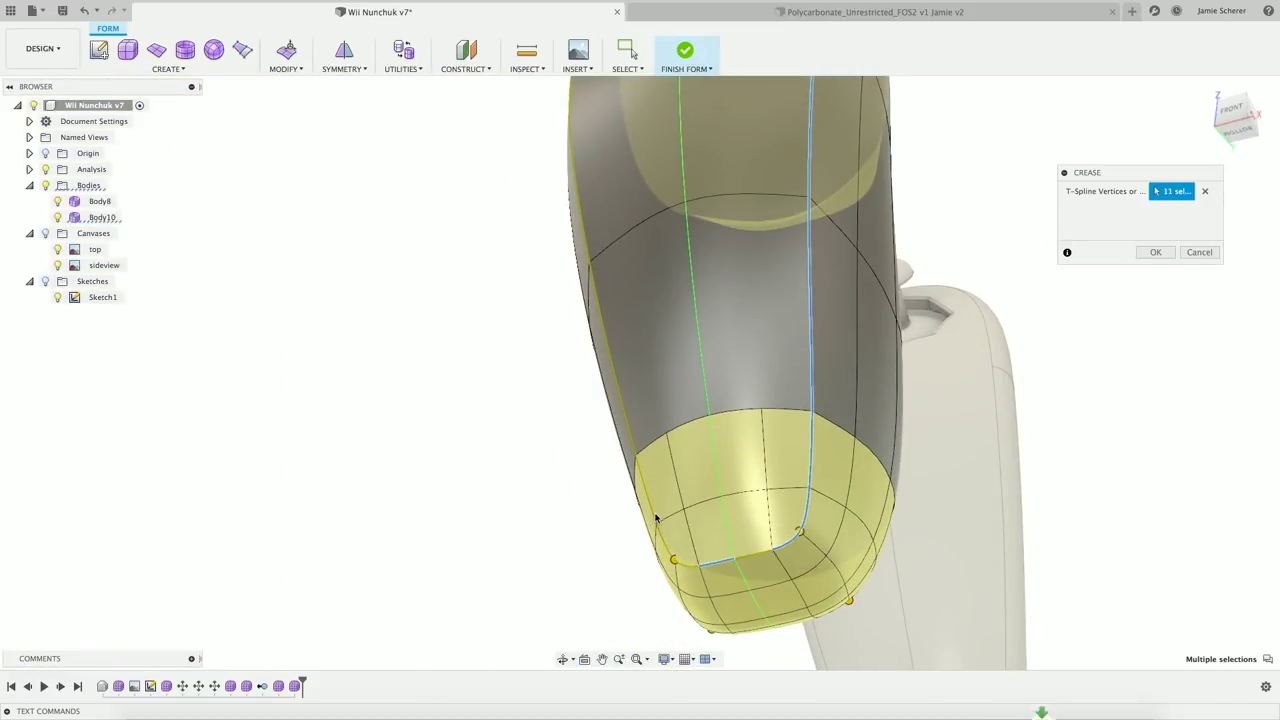
pyautogui.scroll(-3, 668, 514)
pyautogui.click(1156, 253)
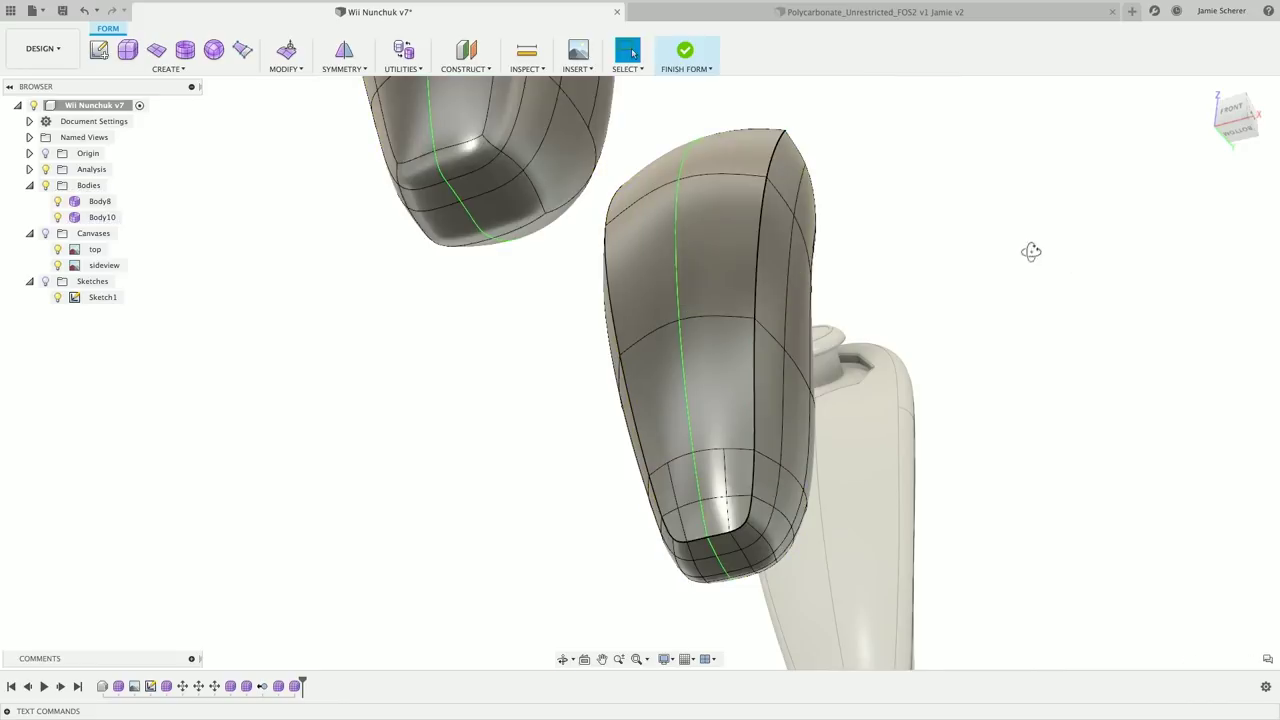
pyautogui.keyDown('shift'); pyautogui.moveTo(1029, 251); pyautogui.dragTo(640, 350, button='middle'); pyautogui.keyUp('shift')
# Finish Form, then start Fillet via the 'sfill' search and cancel it.
pyautogui.click(685, 52)
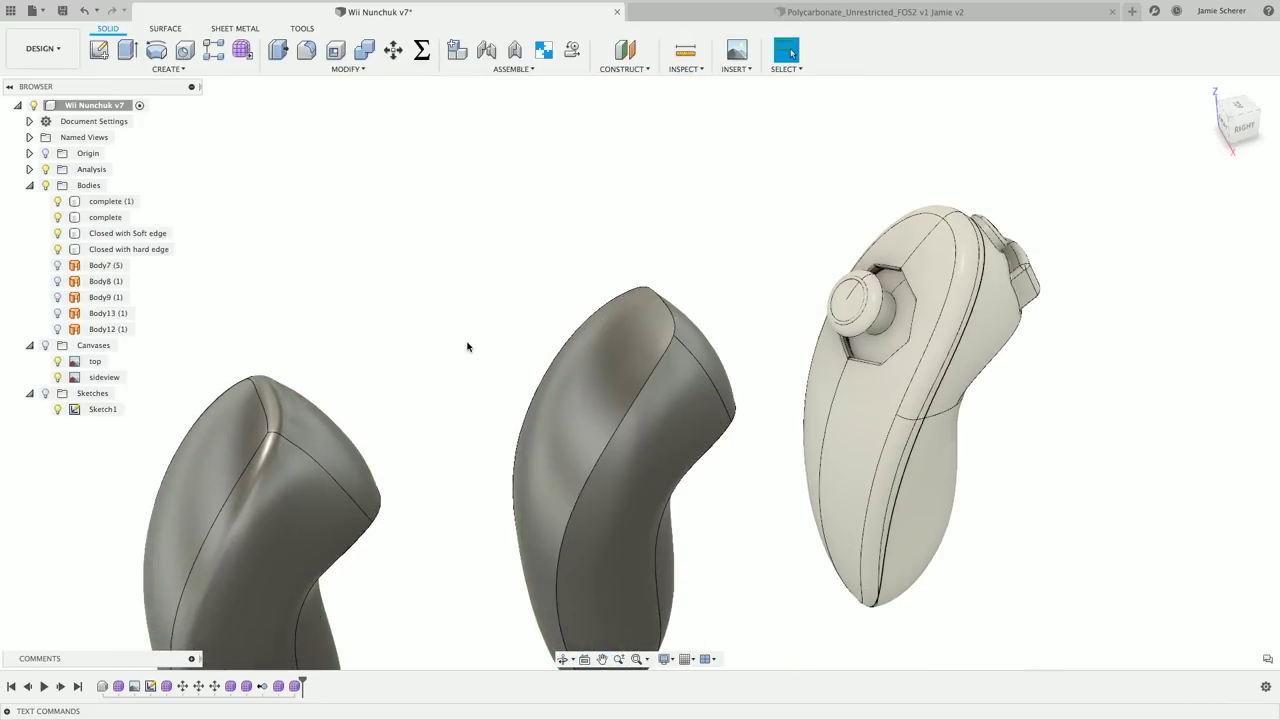
pyautogui.write('sfill')
pyautogui.click(504, 440)
pyautogui.keyDown('shift'); pyautogui.moveTo(504, 440); pyautogui.dragTo(622, 347, button='middle'); pyautogui.keyUp('shift')
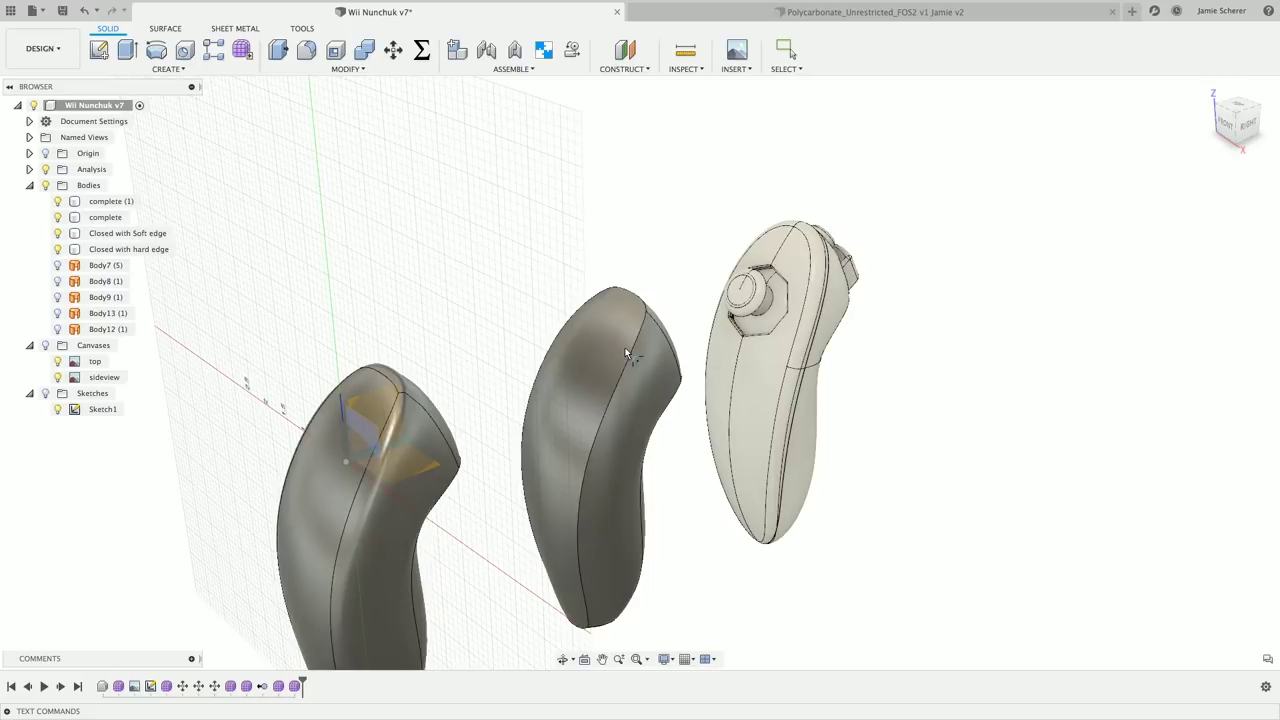
pyautogui.press('Escape')
pyautogui.press('s')
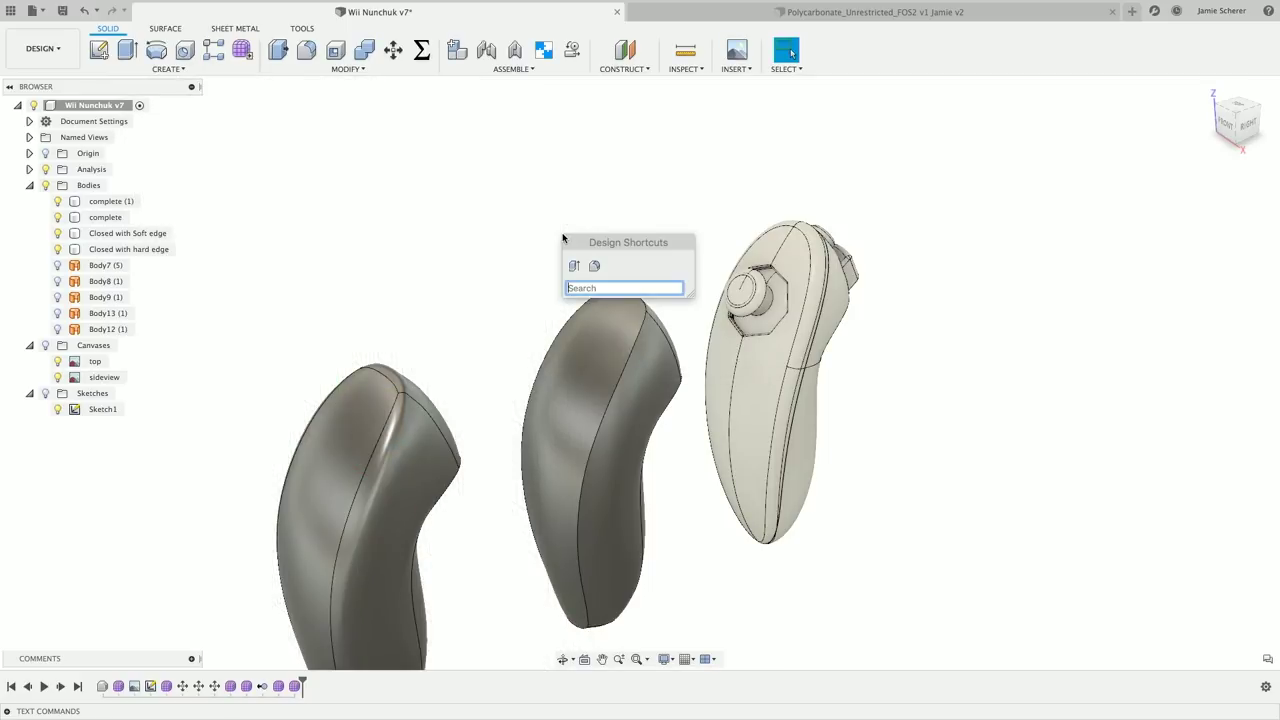
pyautogui.write('fillet')
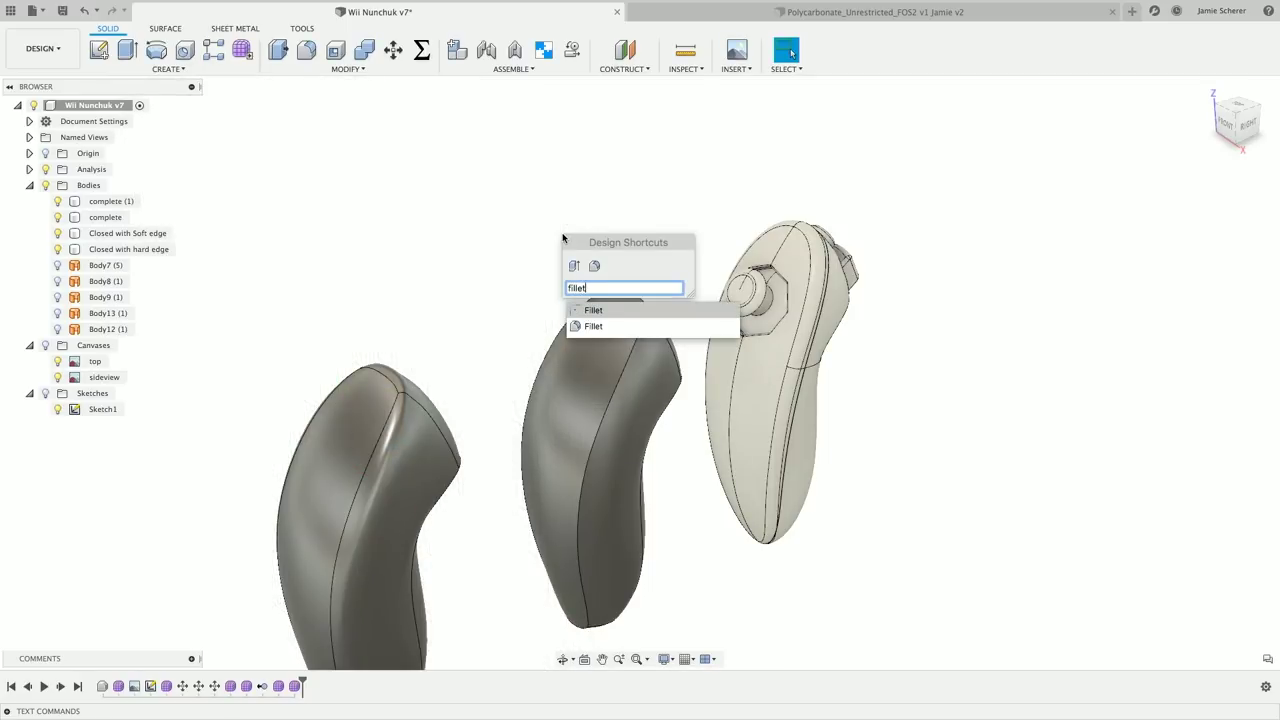
pyautogui.click(597, 328)
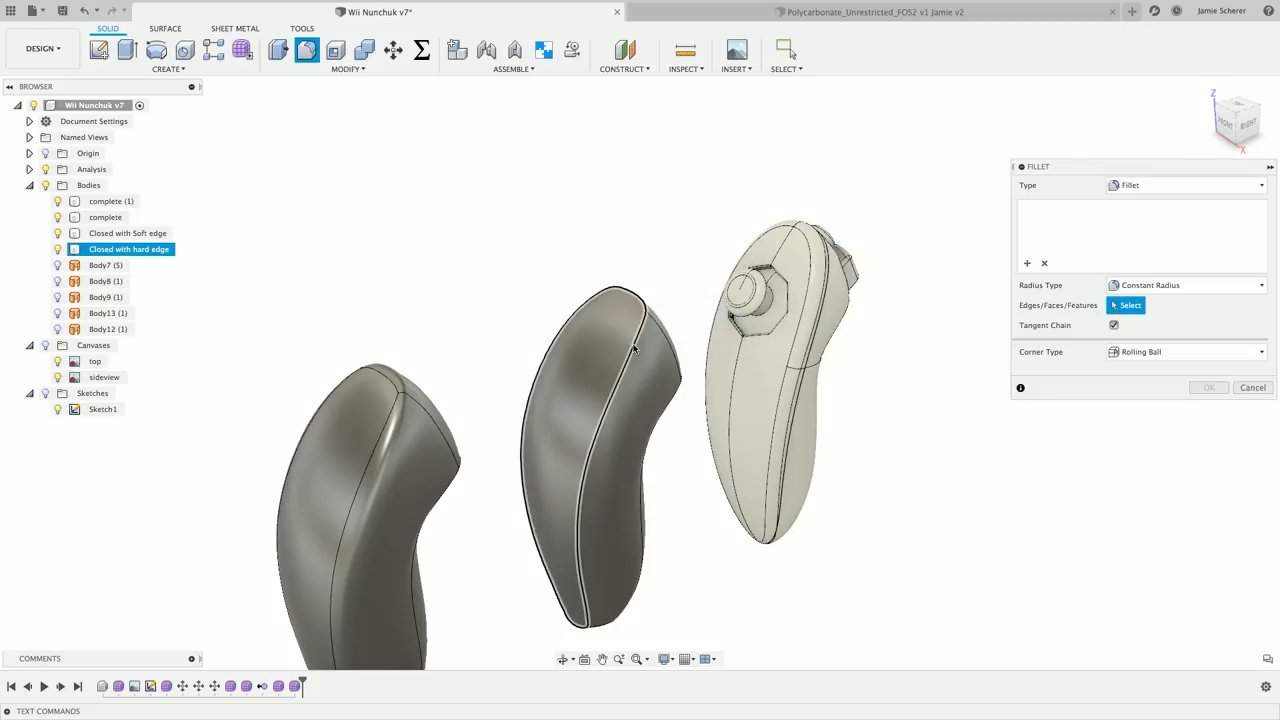
pyautogui.click(625, 332)
pyautogui.press('BackSpace')
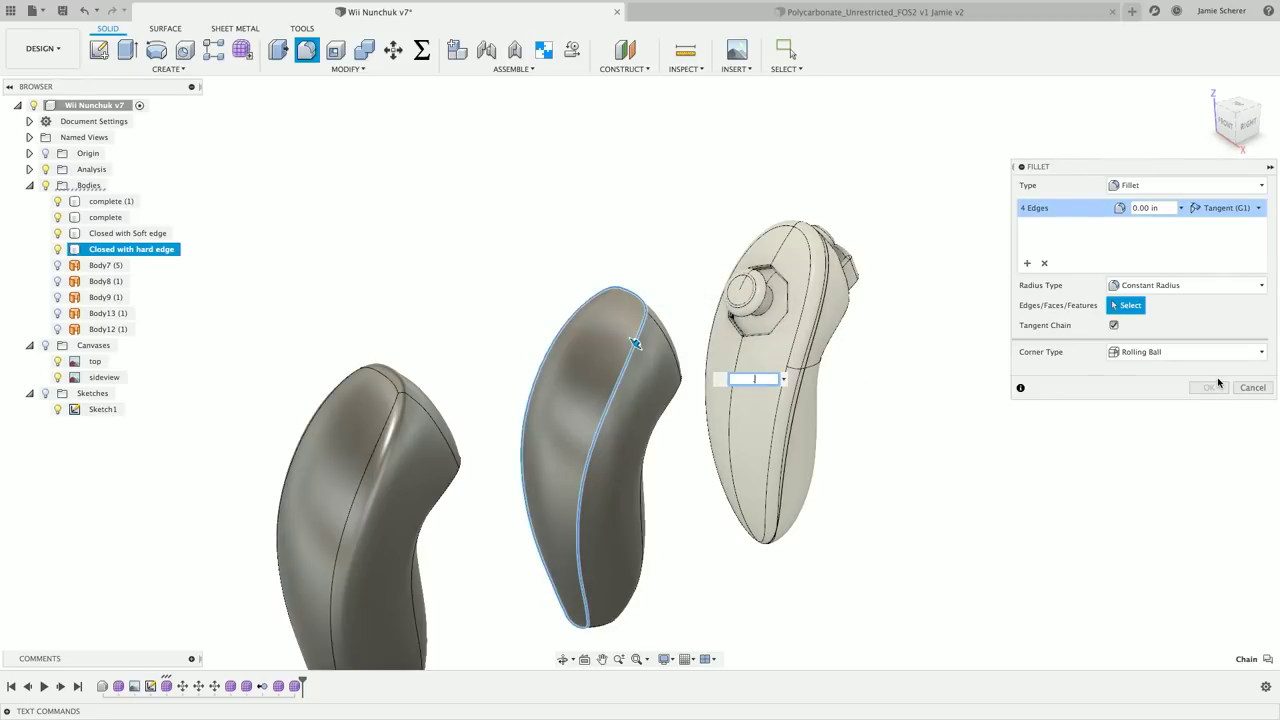
pyautogui.press('Return')
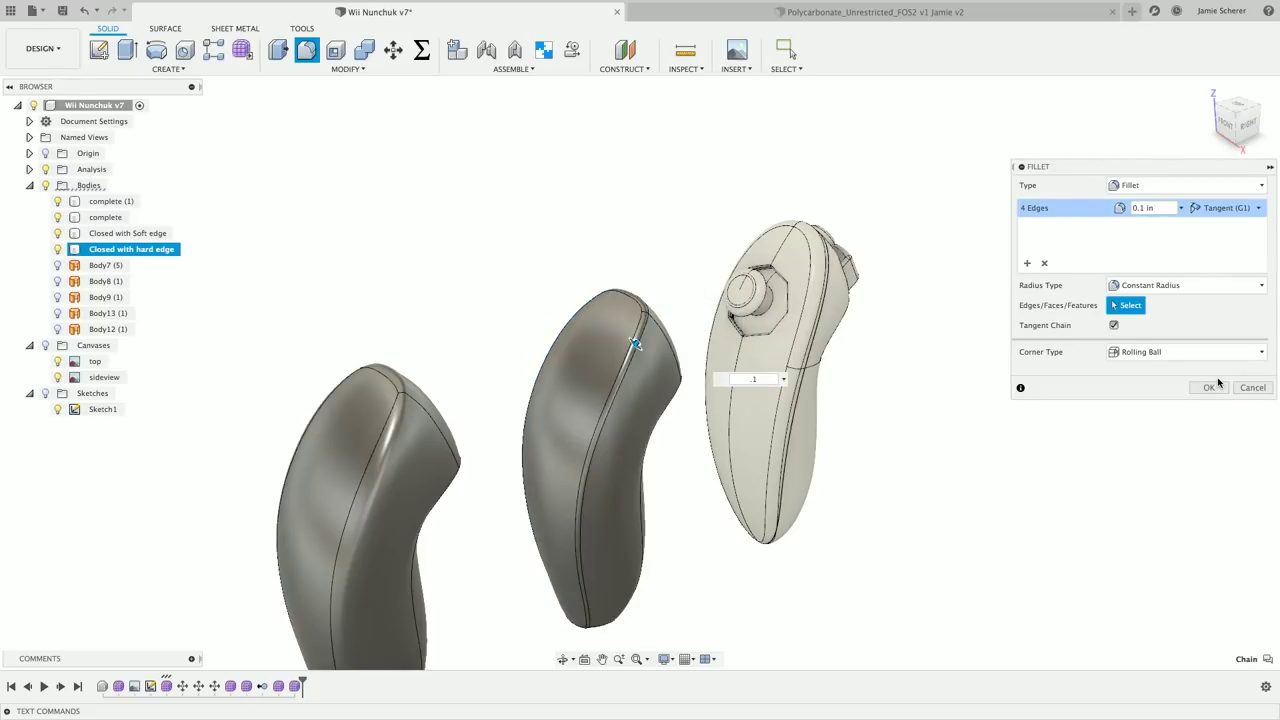
pyautogui.click(1218, 383)
pyautogui.hotkey('ctrl', 'z')
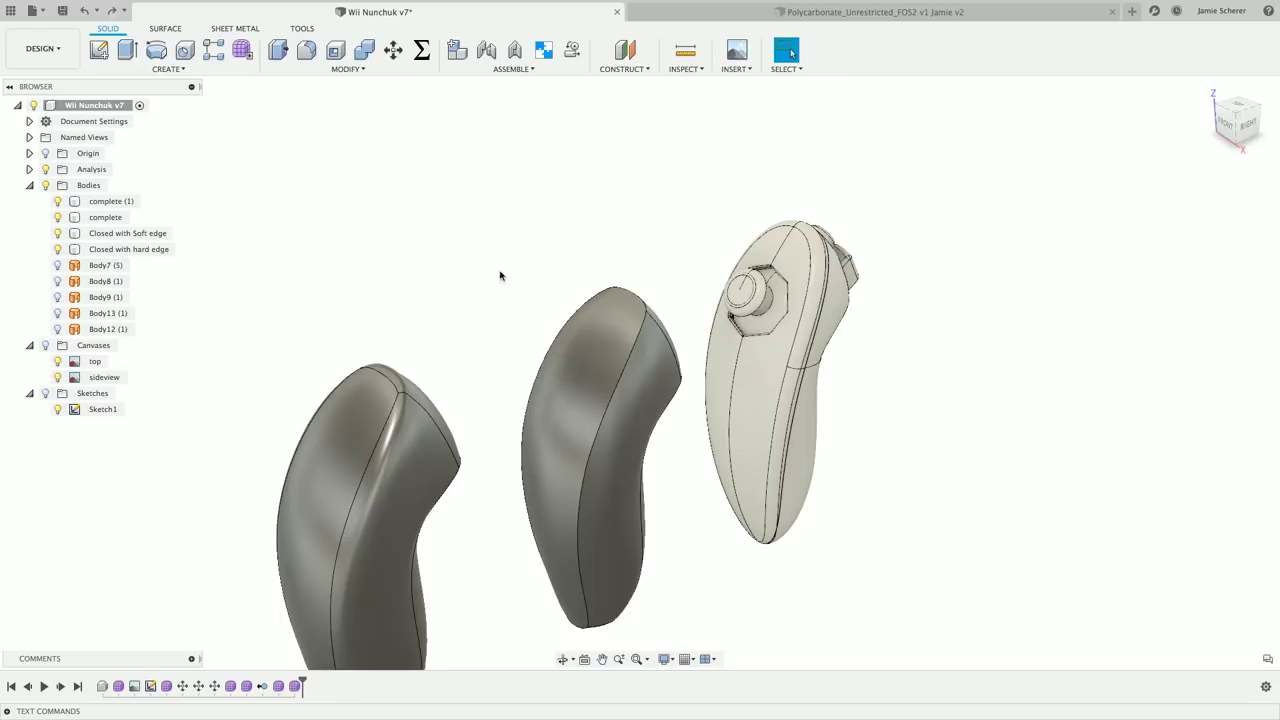
# Hide the reference controller and both closed bodies in the Browser, keeping Body7 (5) visible.
pyautogui.scroll(-2, 500, 277)
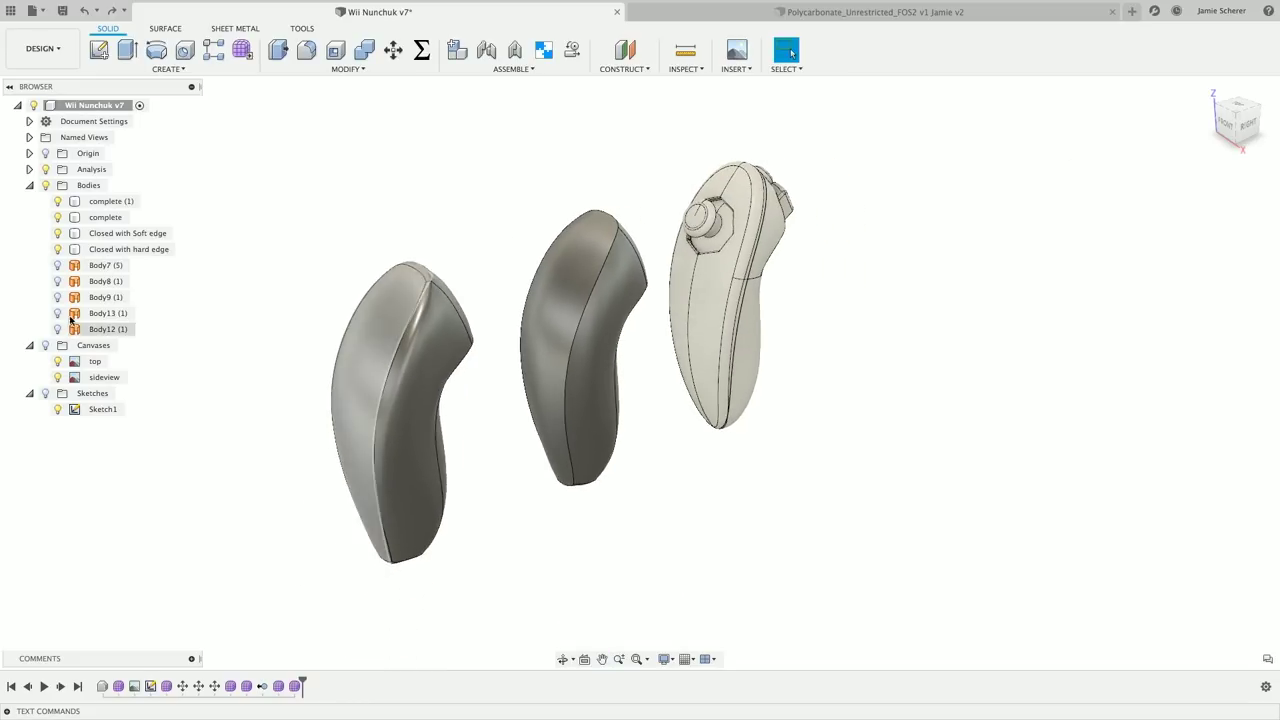
pyautogui.click(60, 266)
pyautogui.click(196, 318)
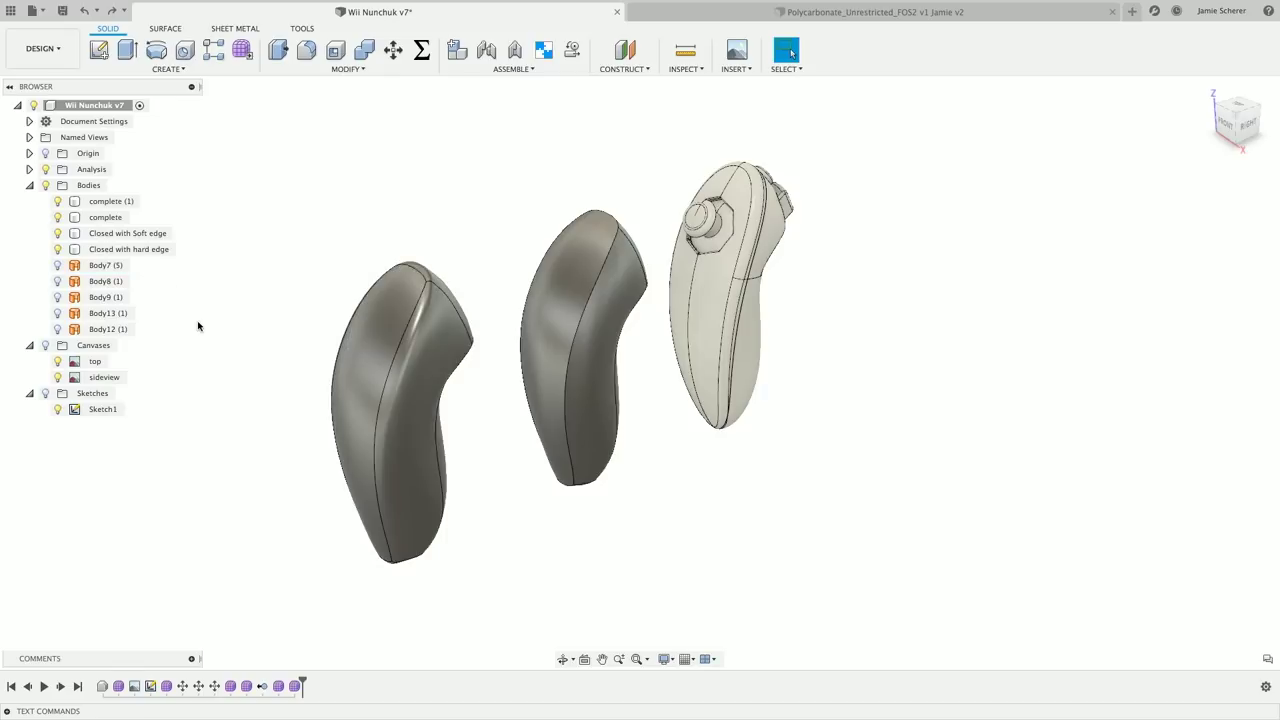
pyautogui.click(60, 266)
pyautogui.click(60, 250)
pyautogui.click(57, 249)
pyautogui.click(57, 233)
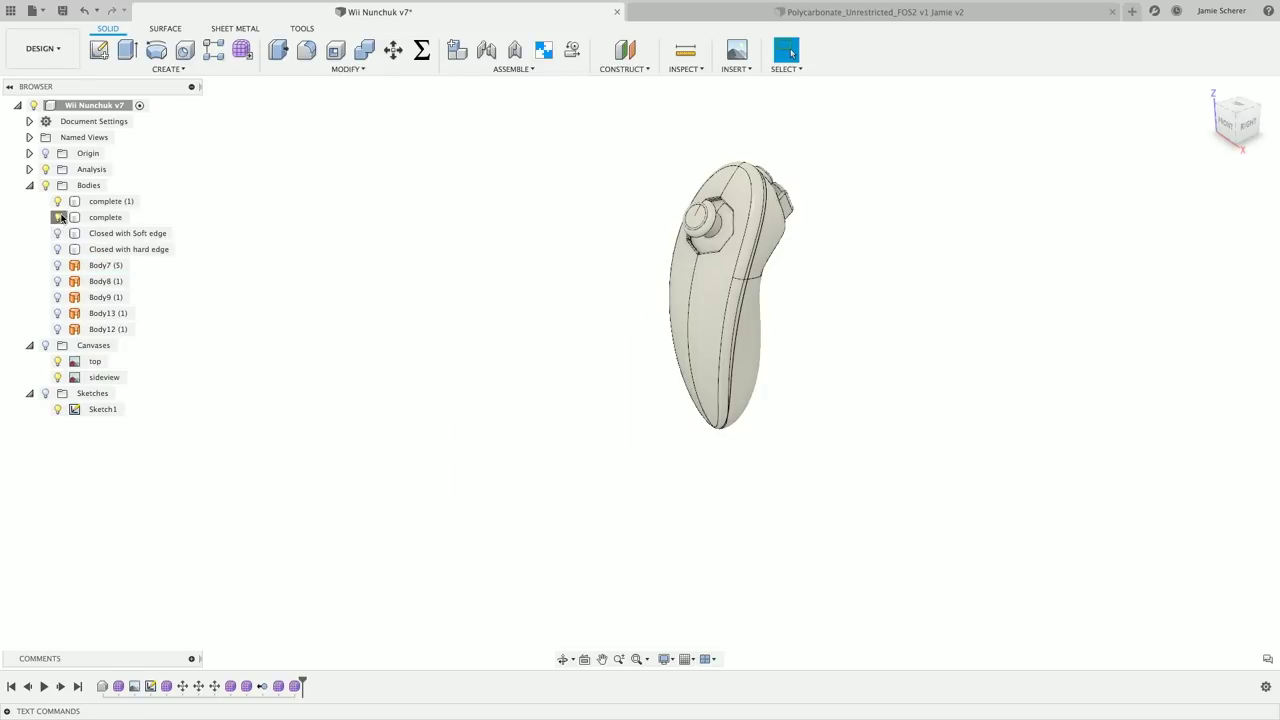
pyautogui.click(57, 201)
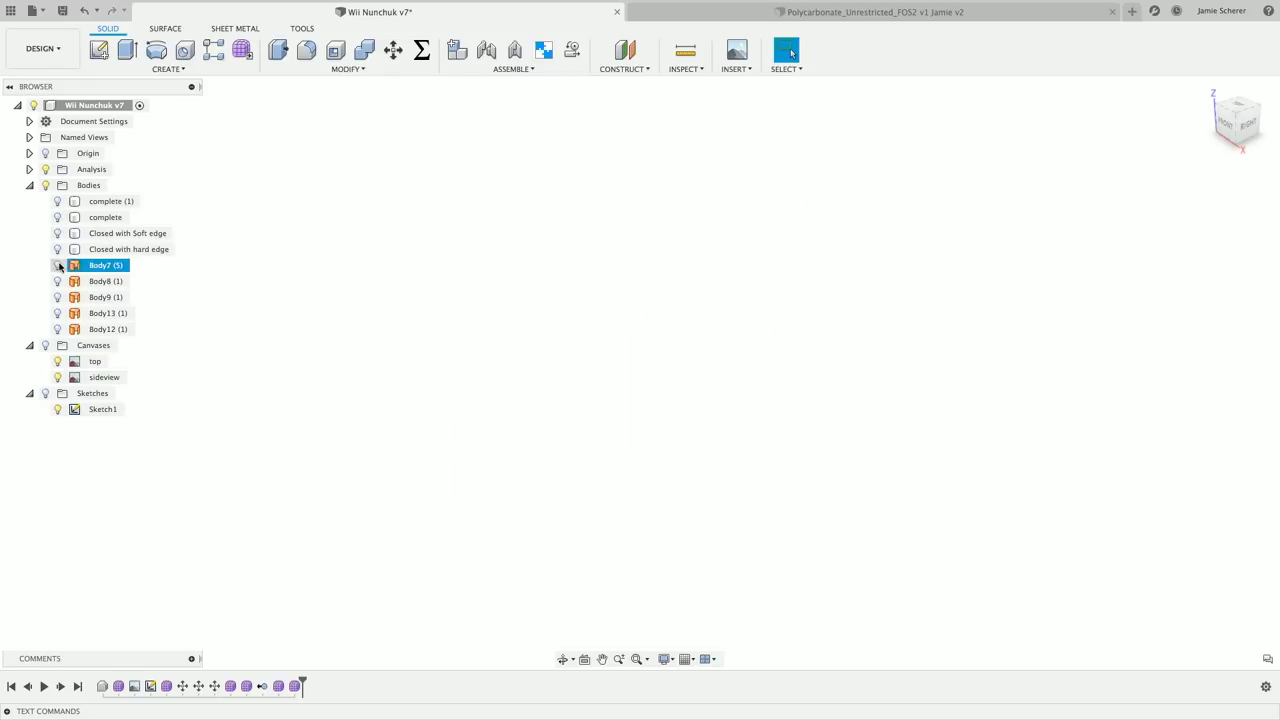
pyautogui.click(58, 265)
# Orbit and reposition the view around the Body7 (5) shell, then clear the selection.
pyautogui.keyDown('shift'); pyautogui.moveTo(457, 400); pyautogui.dragTo(415, 346, button='middle'); pyautogui.keyUp('shift')
pyautogui.click(412, 346)
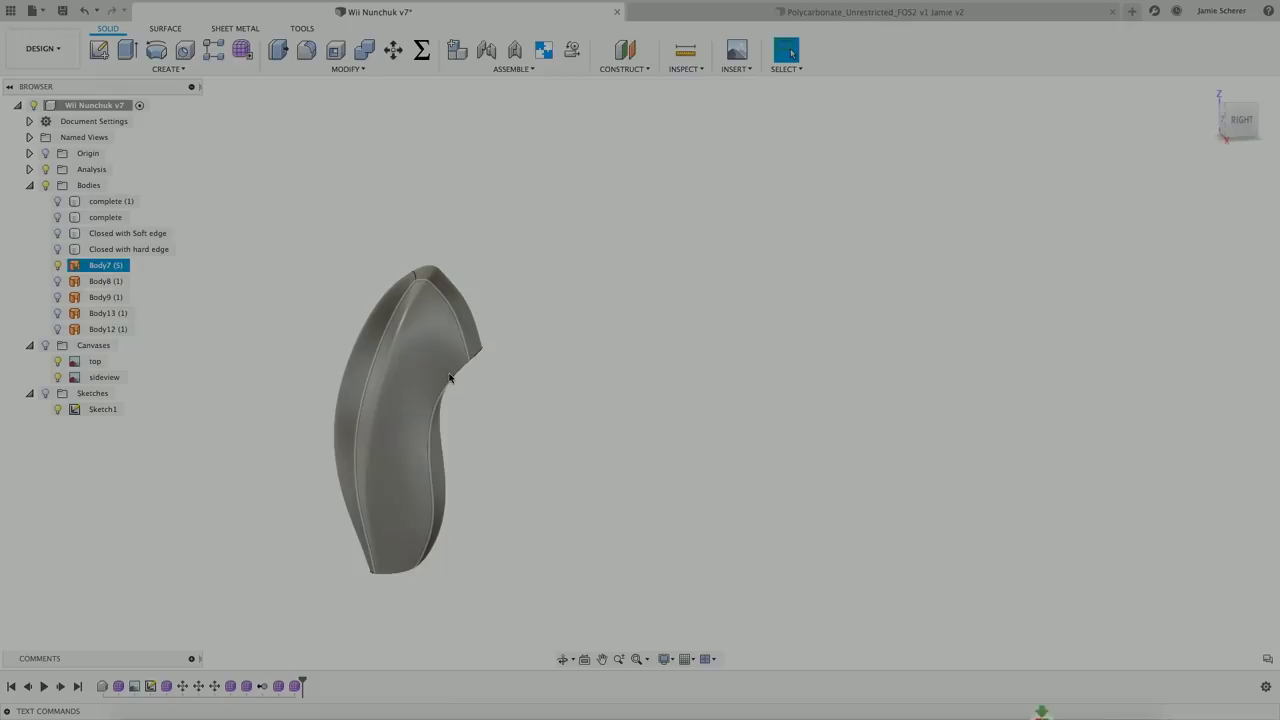
pyautogui.moveTo(412, 346); pyautogui.dragTo(445, 294)
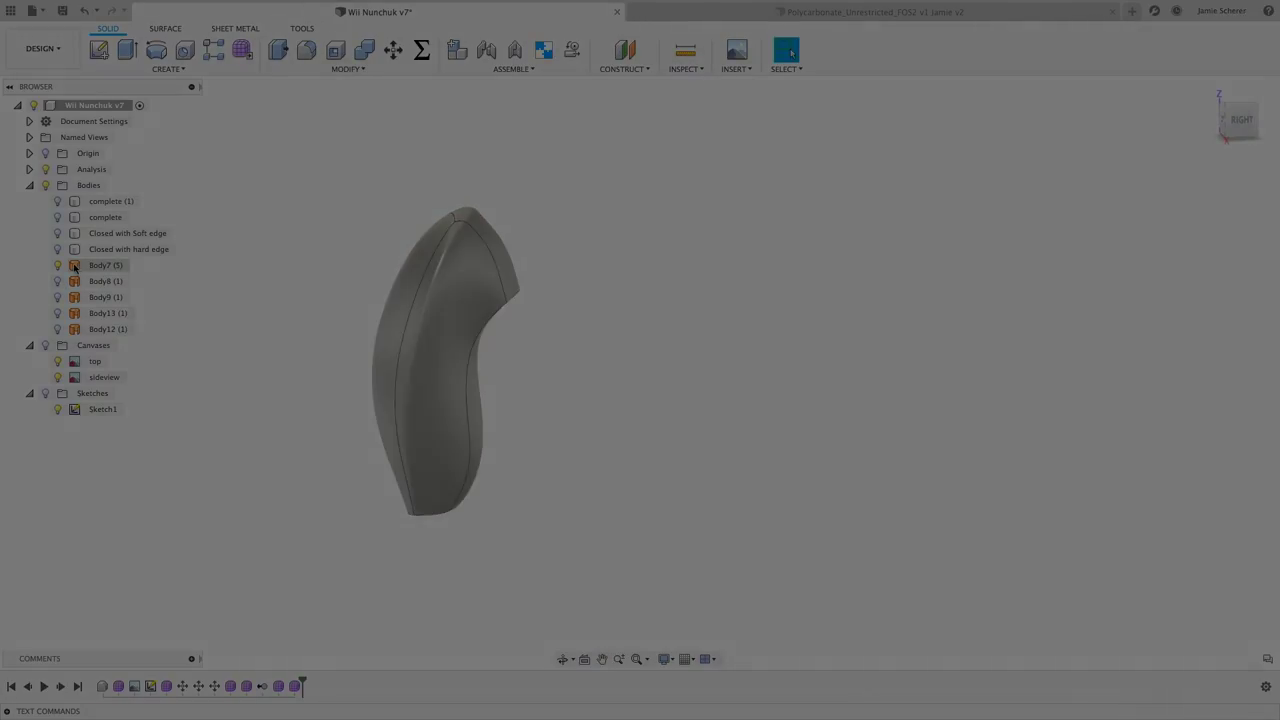
pyautogui.press('Escape')
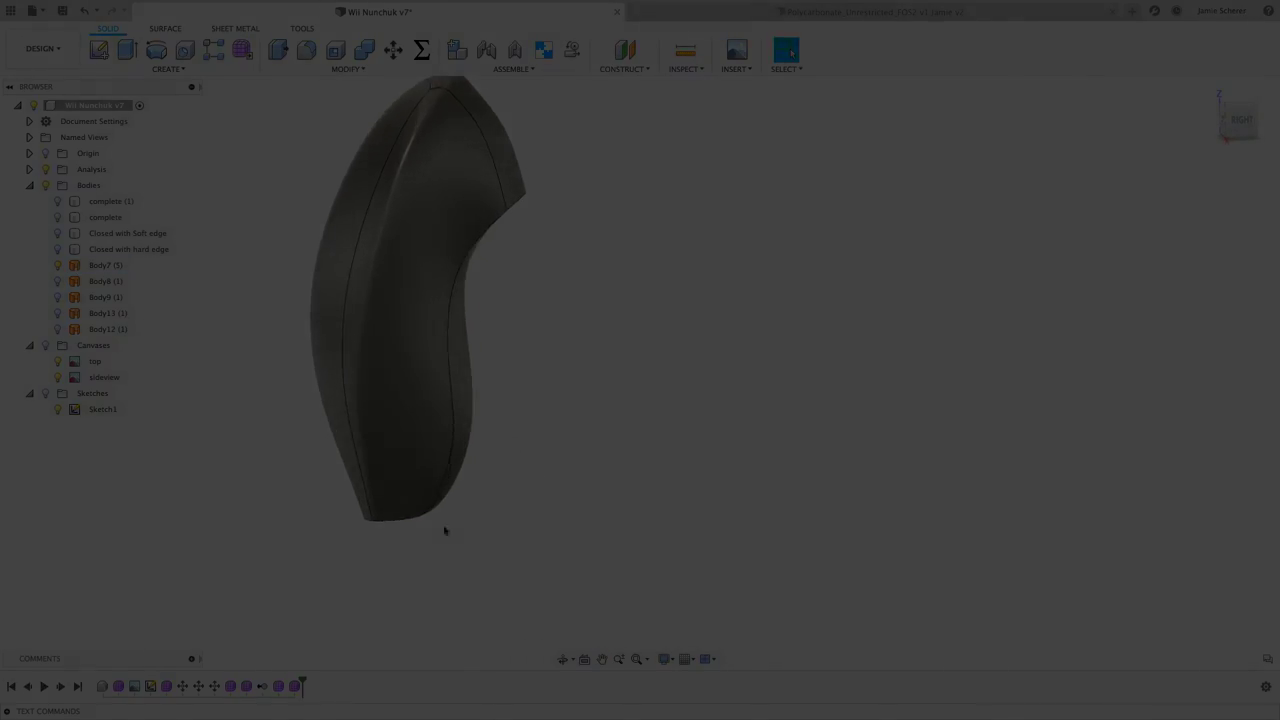